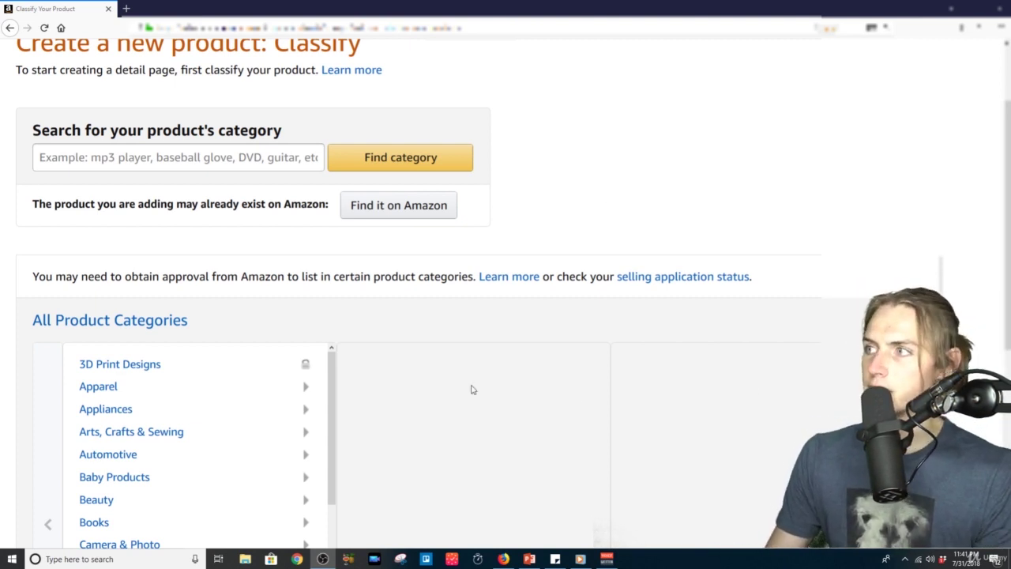
Step: Open the Add a Product page and start a new product listing, bringing the full list of product categories into view
scroll(1007, 219, "up", 2)
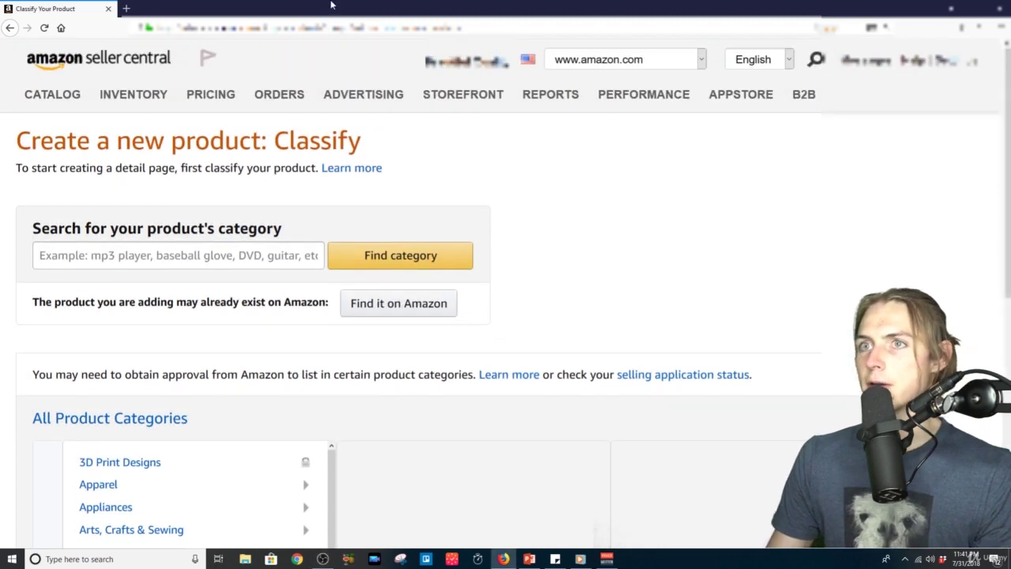
mouse_move(146, 99)
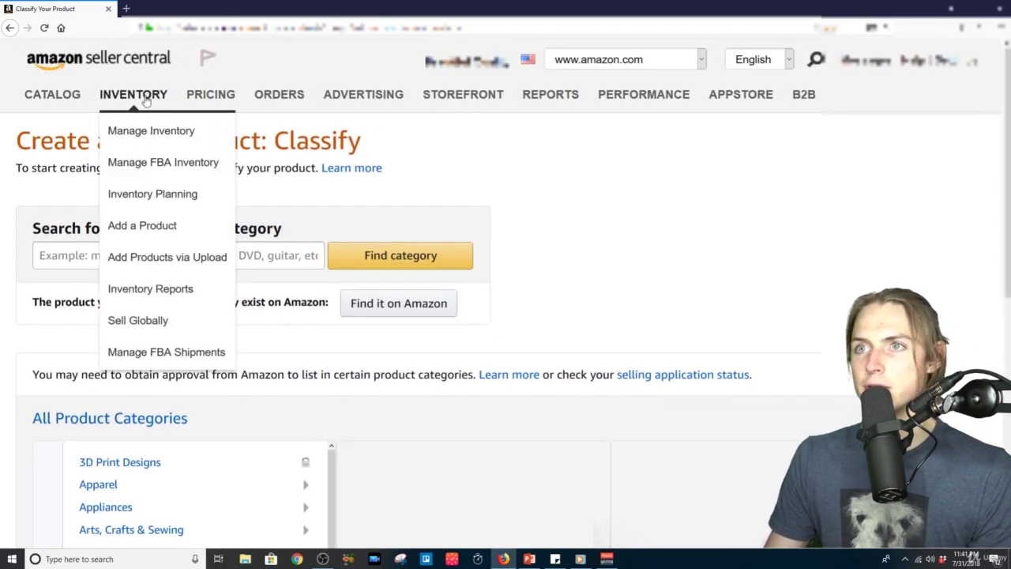
left_click(163, 229)
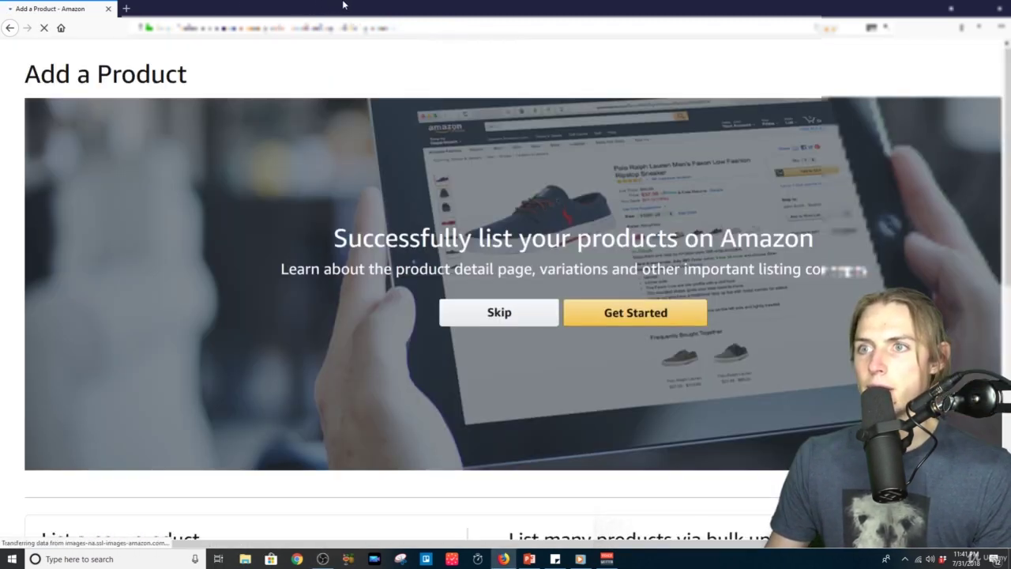
scroll(514, 256, "down", 2)
scroll(311, 327, "down", 4)
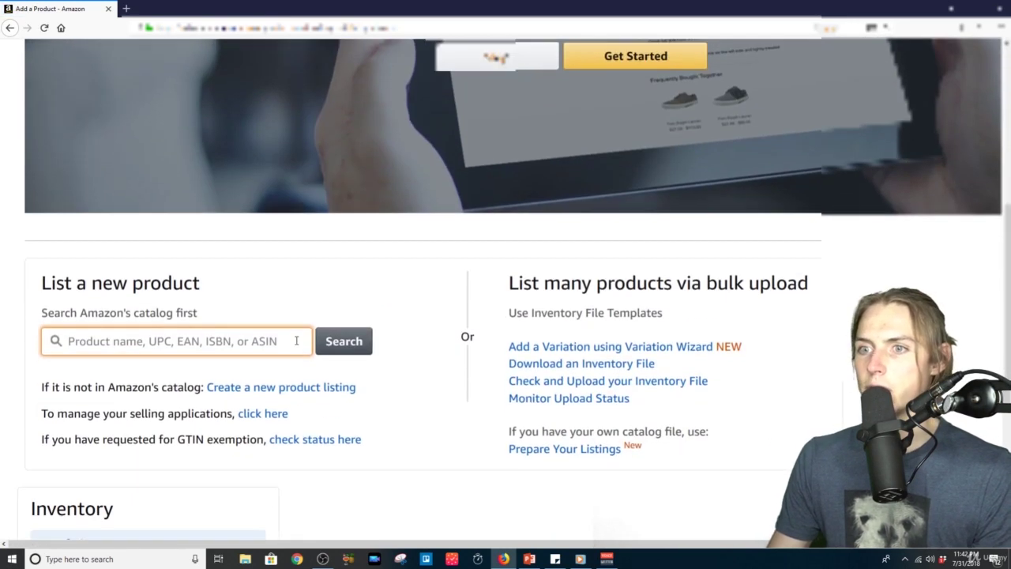
scroll(171, 343, "down", 2)
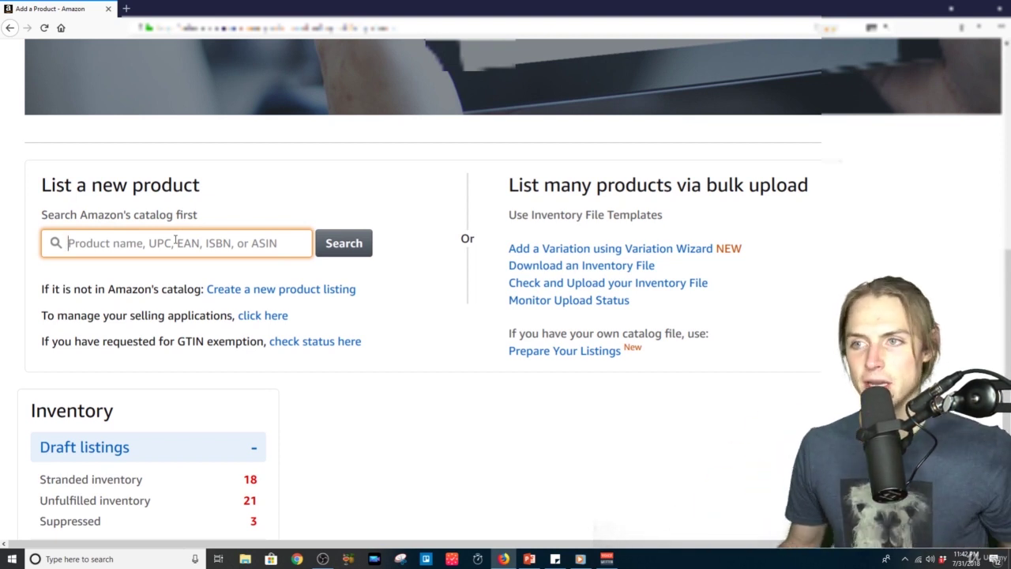
left_click(284, 301)
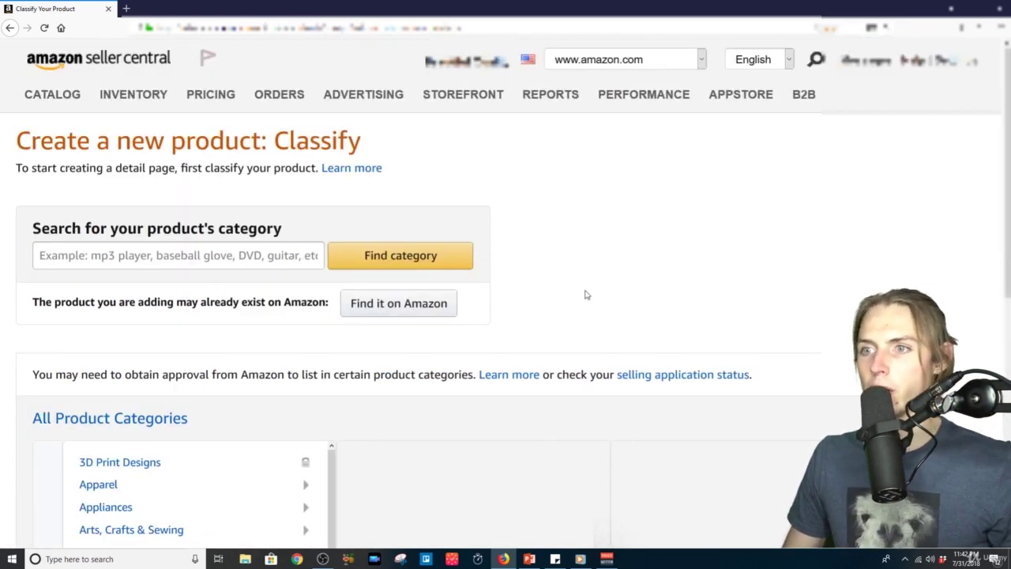
scroll(582, 298, "down", 3)
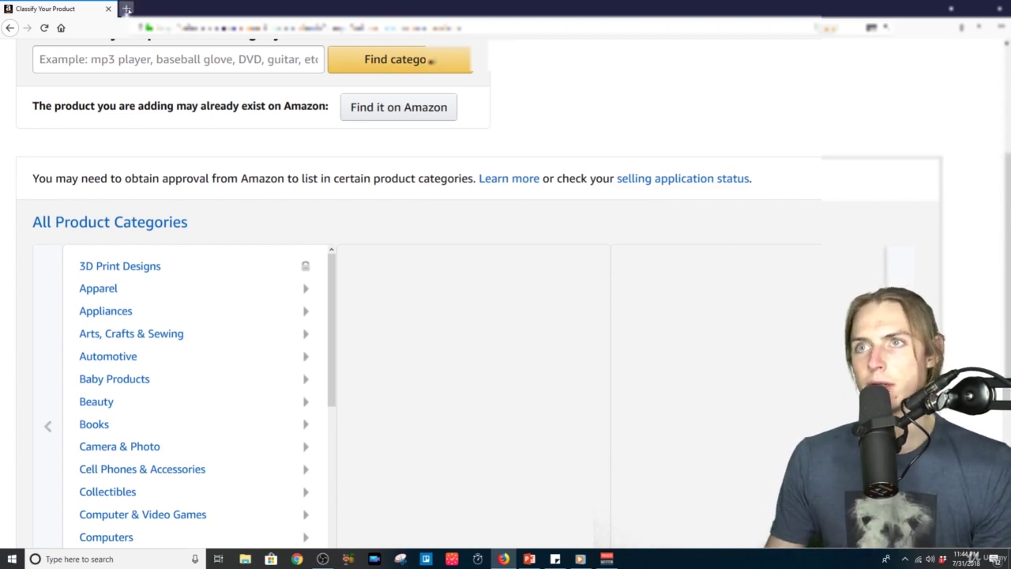
Step: Open amazon.com in a new tab, search for "horse masks" and look over the product results
left_click(127, 10)
type("amazon.com")
key("Return")
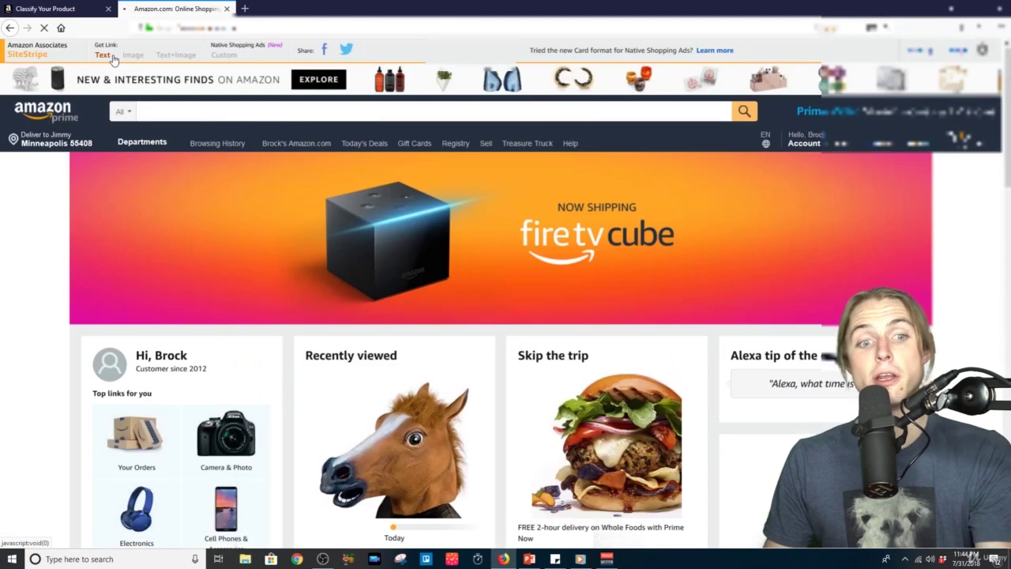
left_click(348, 115)
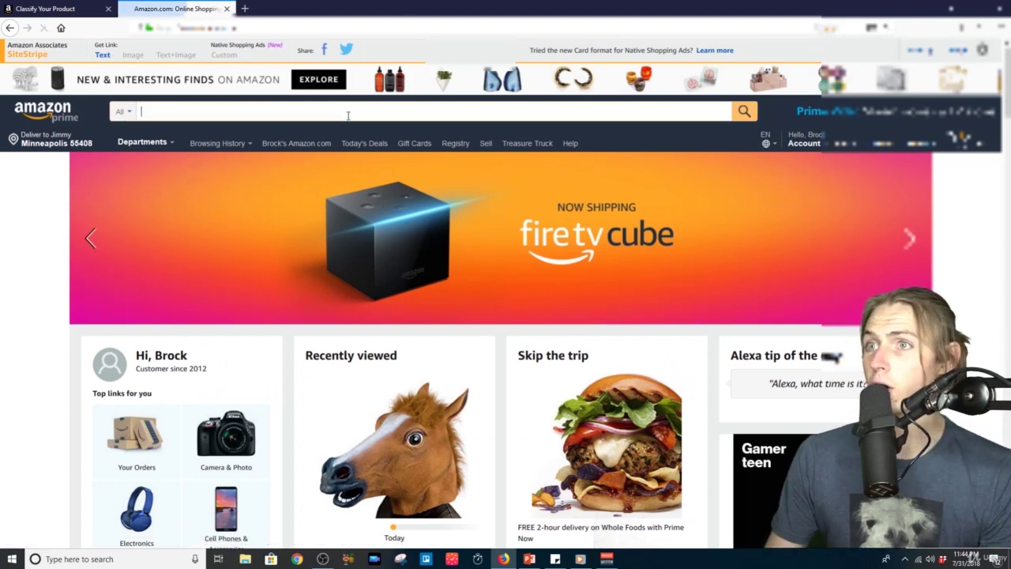
type("hor")
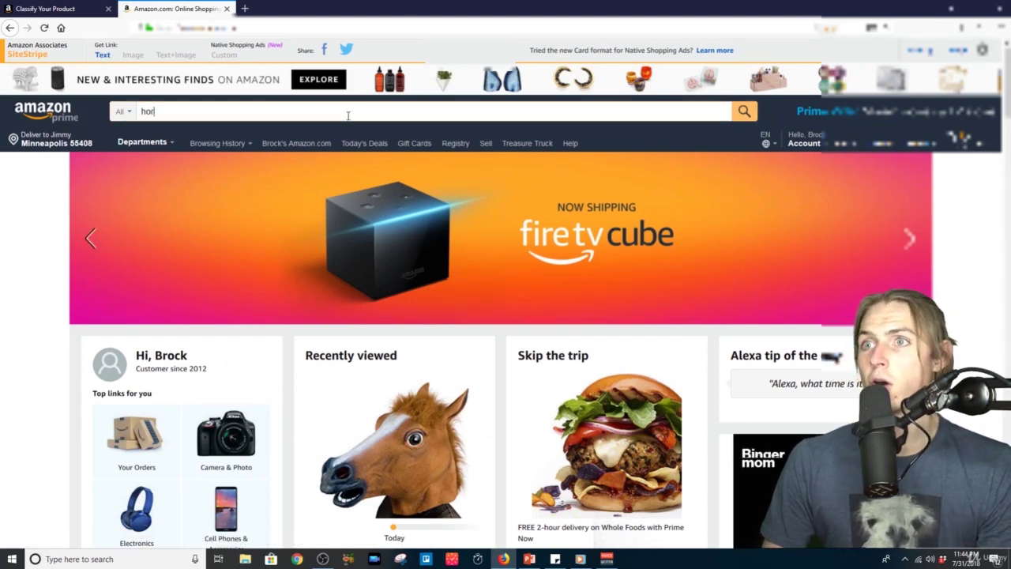
type("se masks")
key("Return")
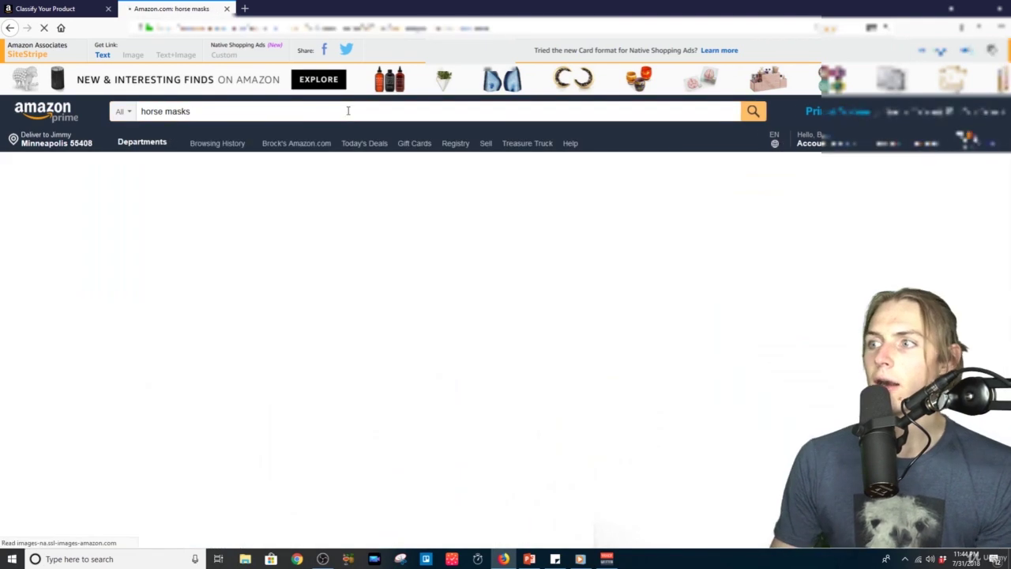
scroll(375, 316, "down", 3)
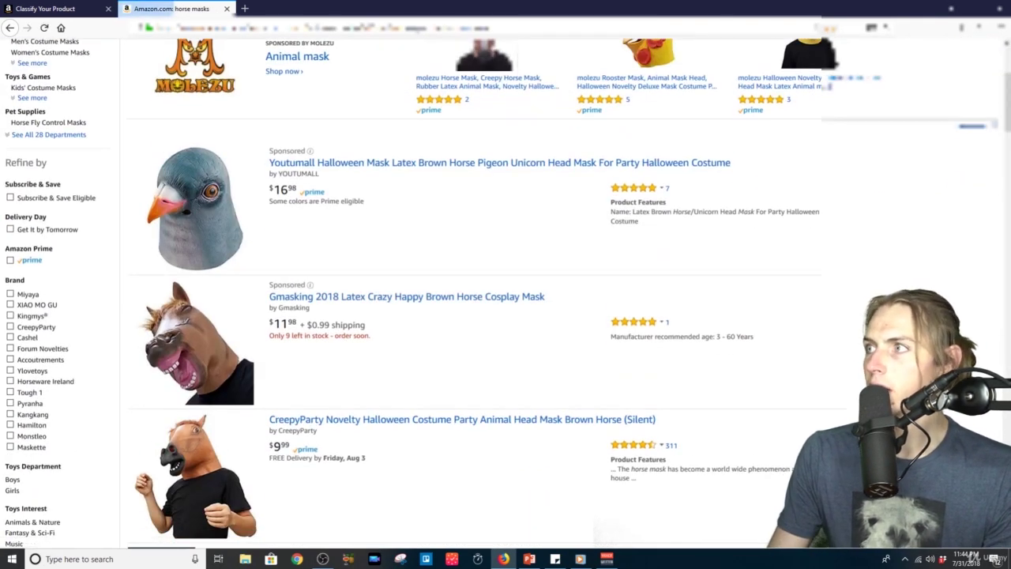
scroll(451, 445, "down", 2)
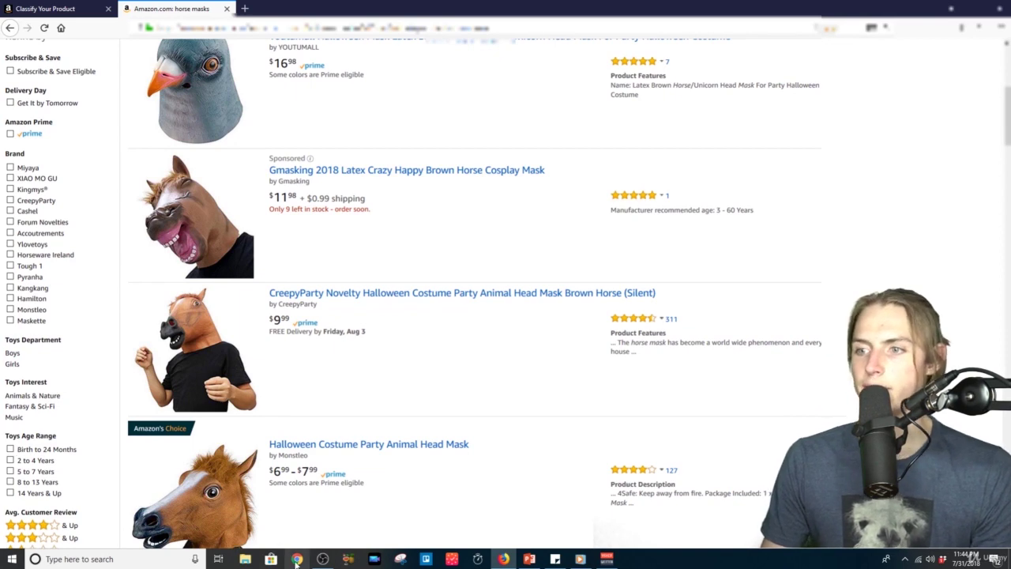
Step: Switch to Chrome, open amazon.com, search for "horse mask" and view the category rankings shown with the listings
left_click(296, 558)
type("amazon.com")
key("Return")
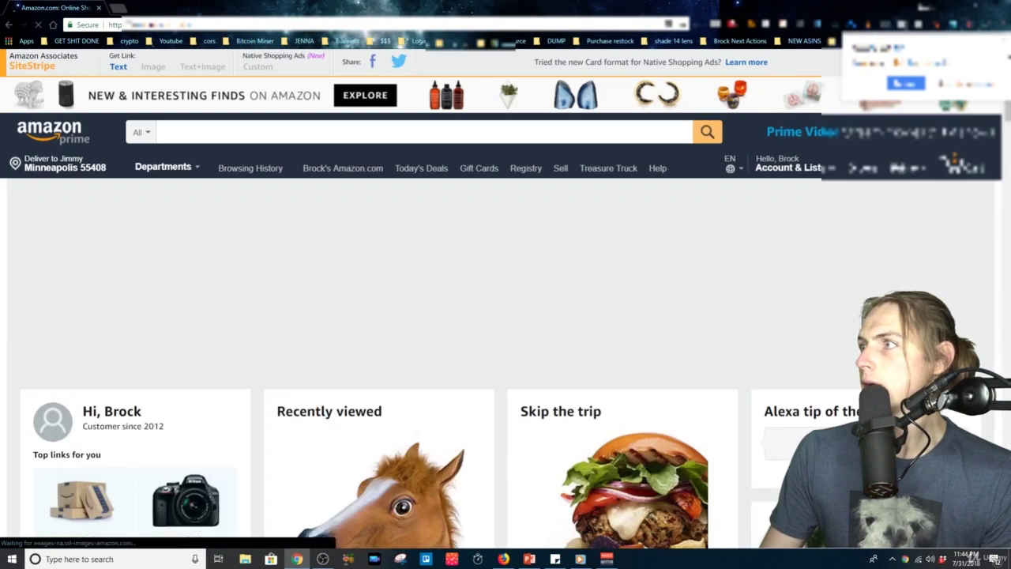
type("hor")
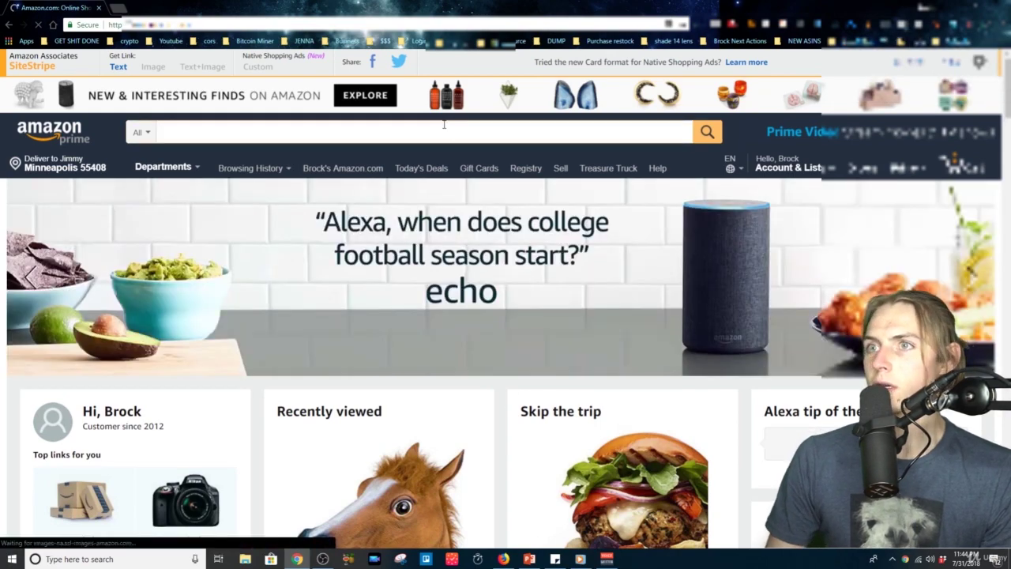
type("se mask")
key("Return")
scroll(692, 387, "down", 5)
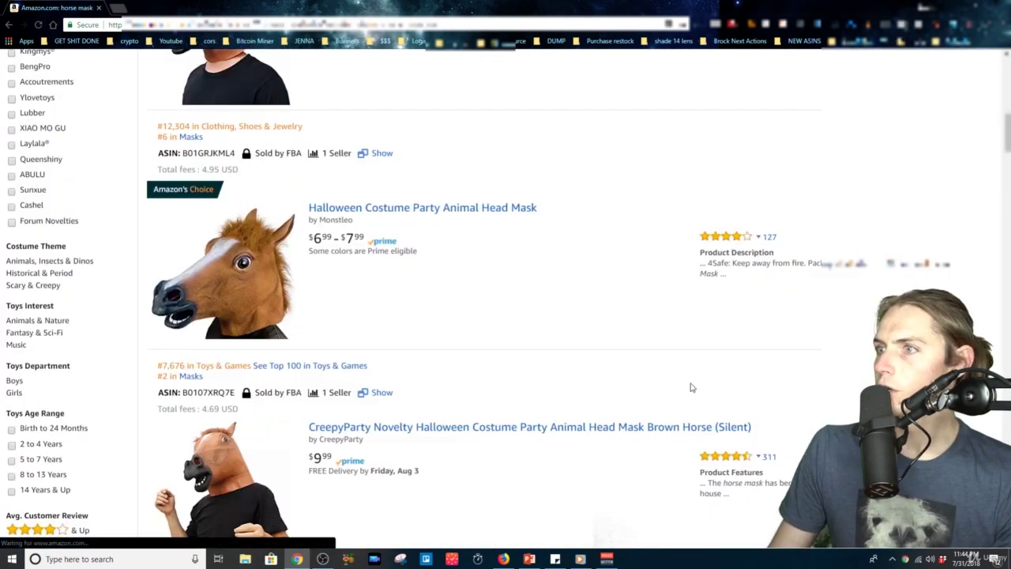
key("ctrl+minus")
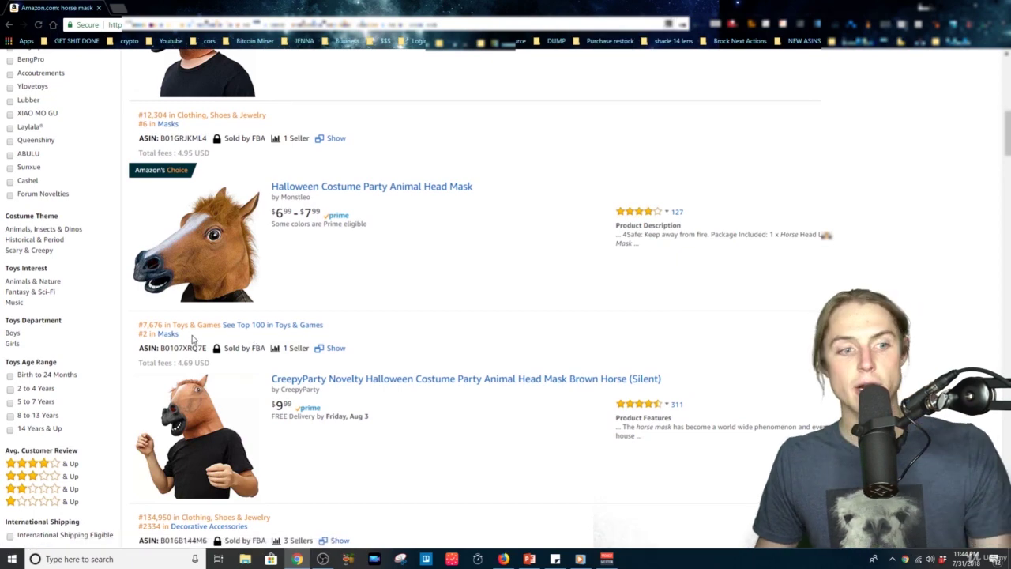
key("ctrl+plus")
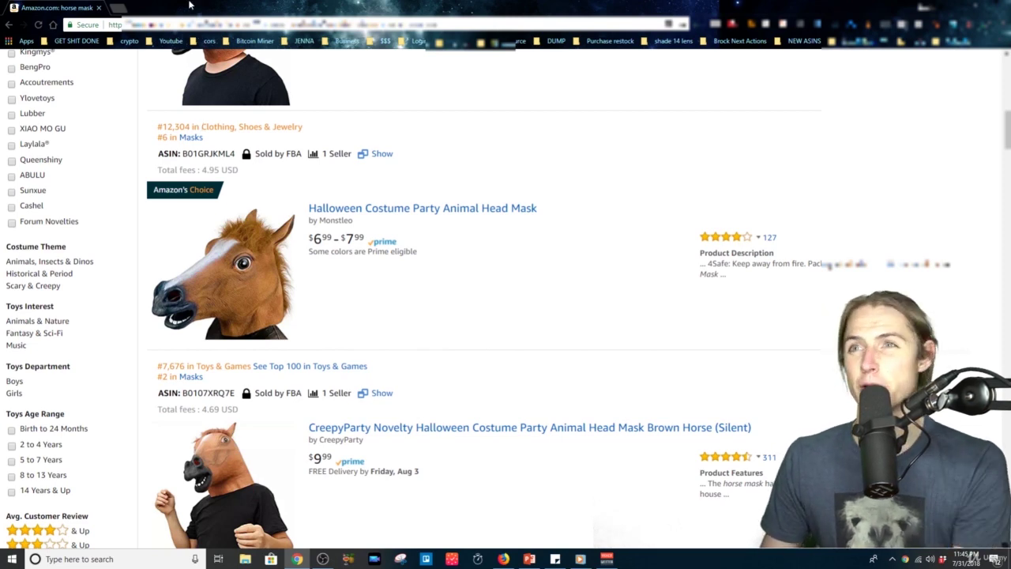
Step: Check the referral fee percentage for Toys & Games in Amazon's fee table
left_click(119, 8)
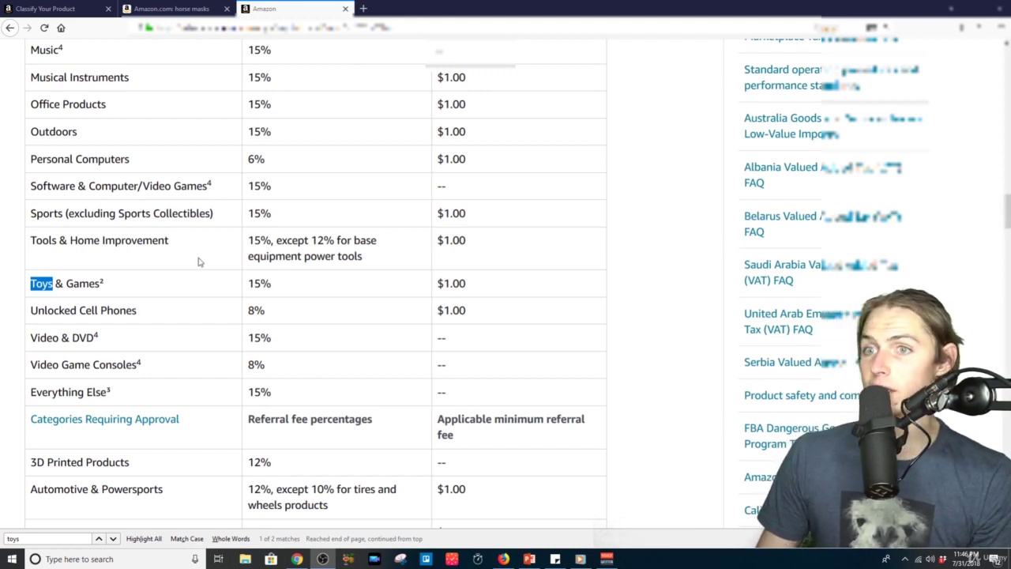
left_click_drag(272, 284, 247, 285)
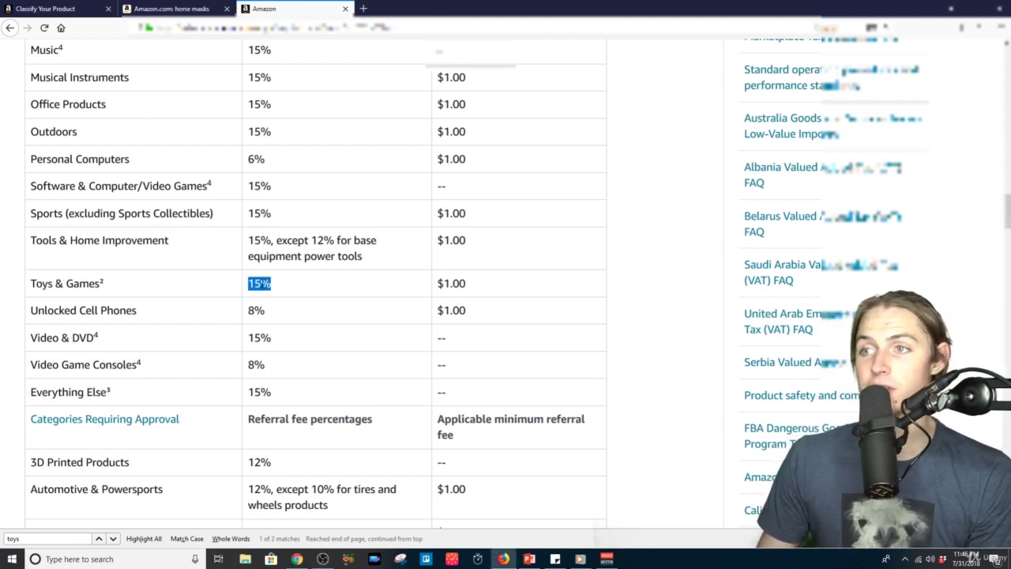
left_click(270, 286)
Step: Search the referral fee page for "clothin" to find the Clothing & Accessories fee
scroll(270, 284, "up", 5)
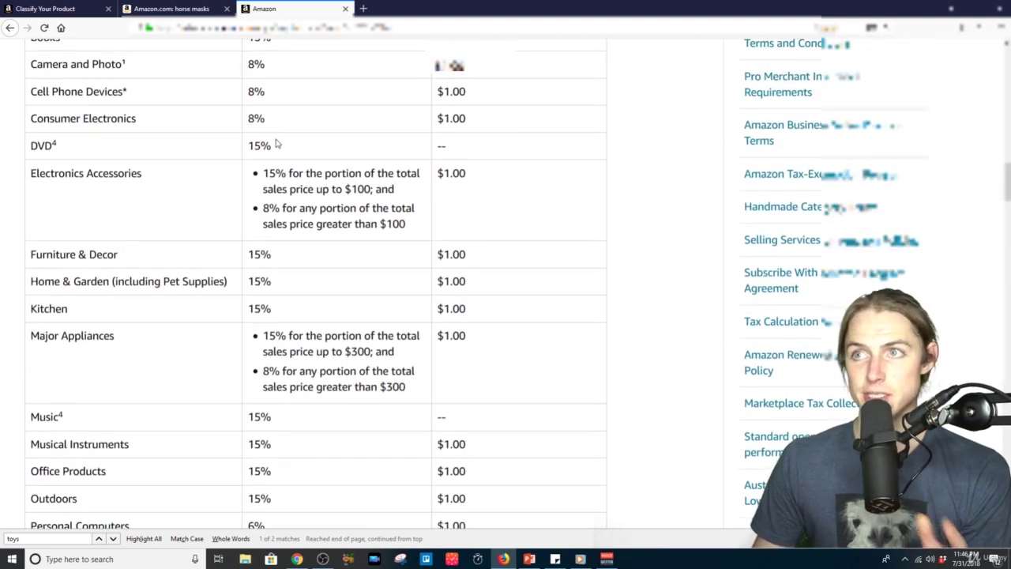
scroll(276, 144, "up", 5)
scroll(285, 181, "down", 4)
key("ctrl+f")
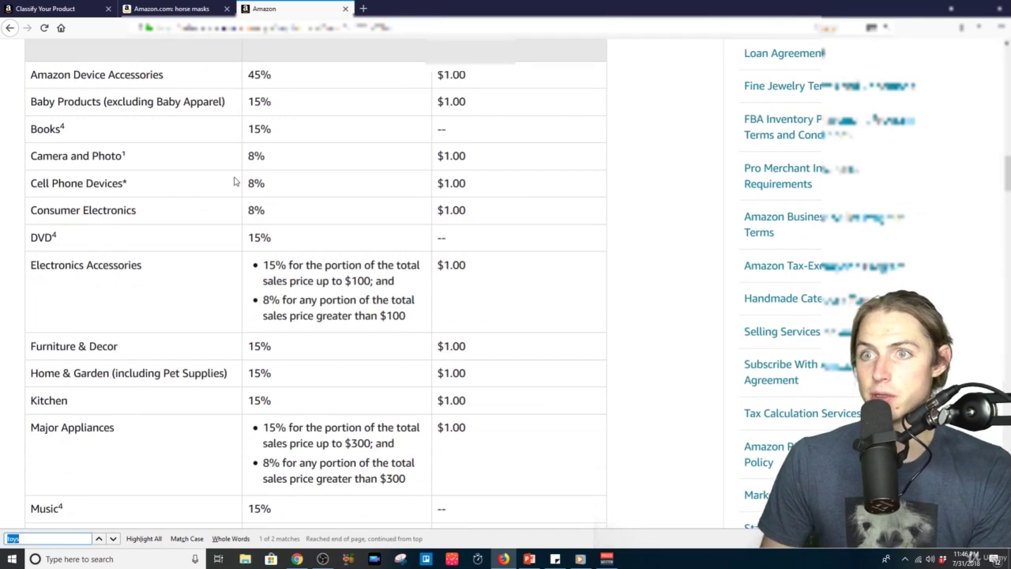
type("clothin")
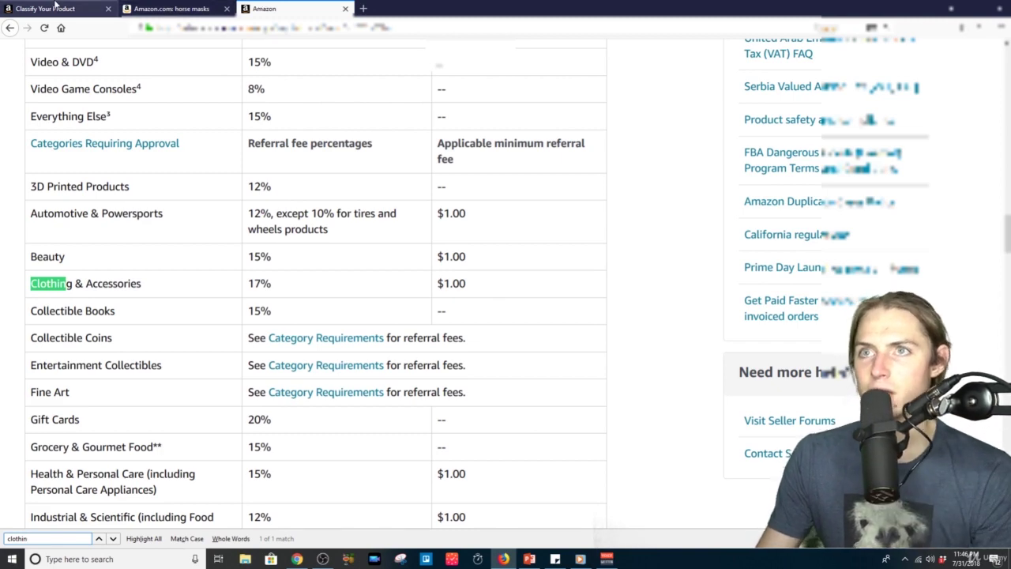
Step: Switch to the horse mask results in Chrome, compare the categories and rankings of the competing listings, and return to Firefox
left_click(212, 8)
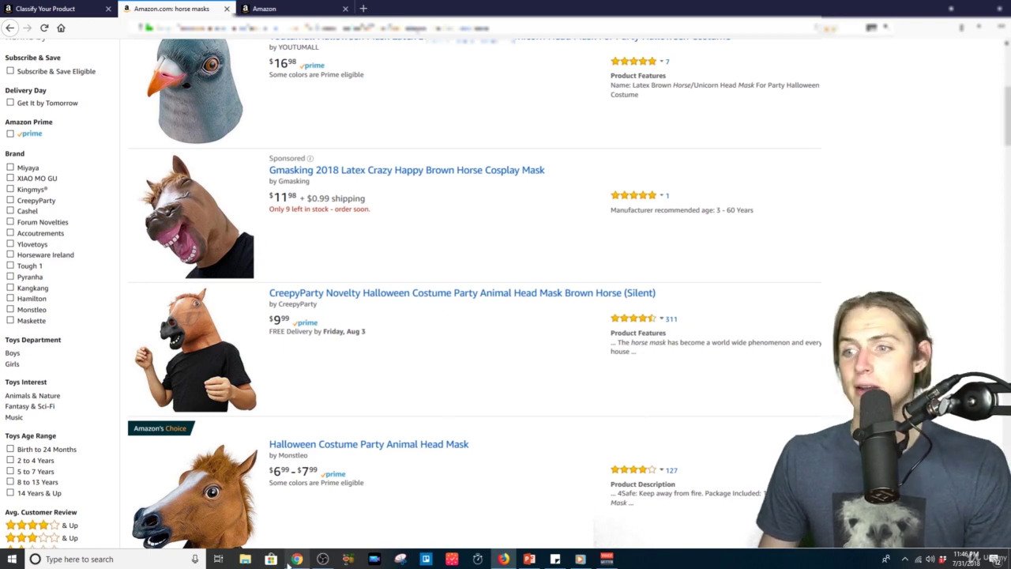
left_click(304, 559)
scroll(192, 327, "down", 1)
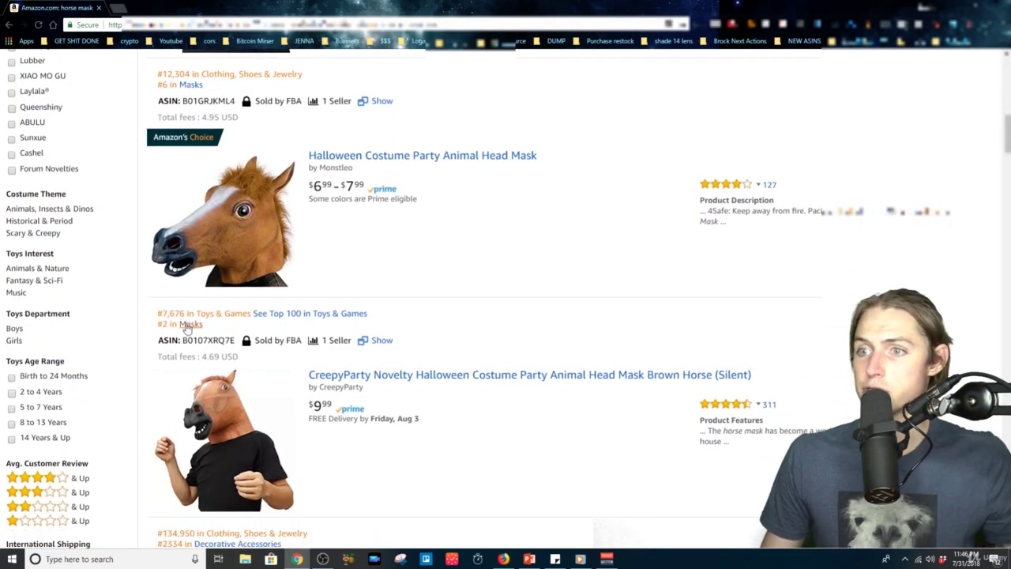
scroll(474, 395, "down", 3)
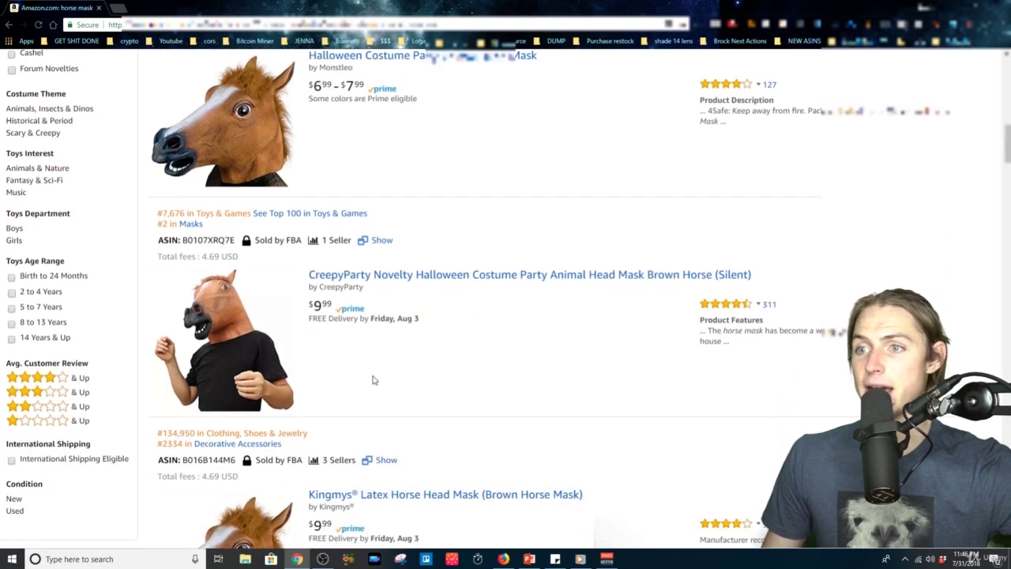
scroll(270, 371, "down", 10)
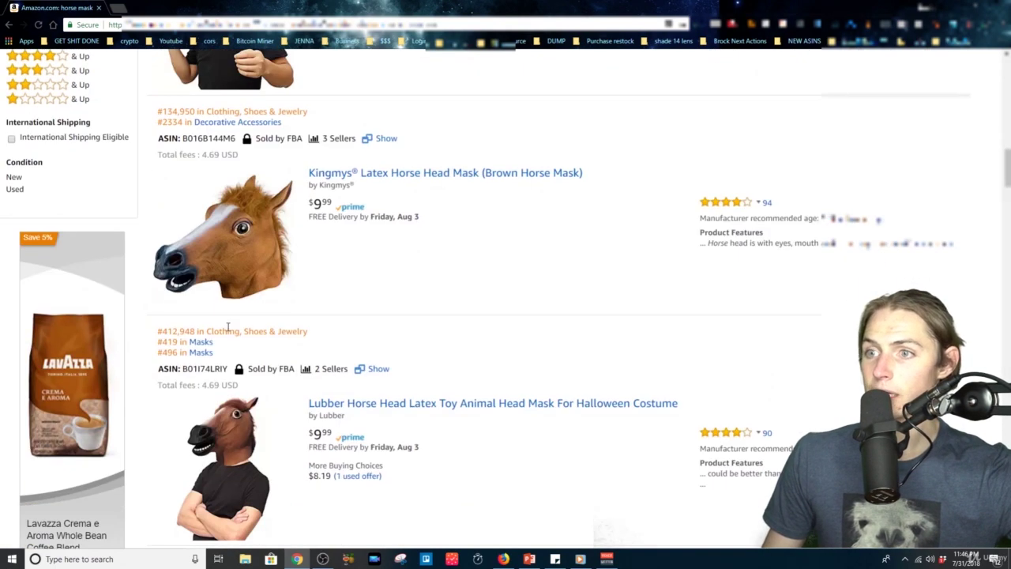
scroll(286, 317, "down", 5)
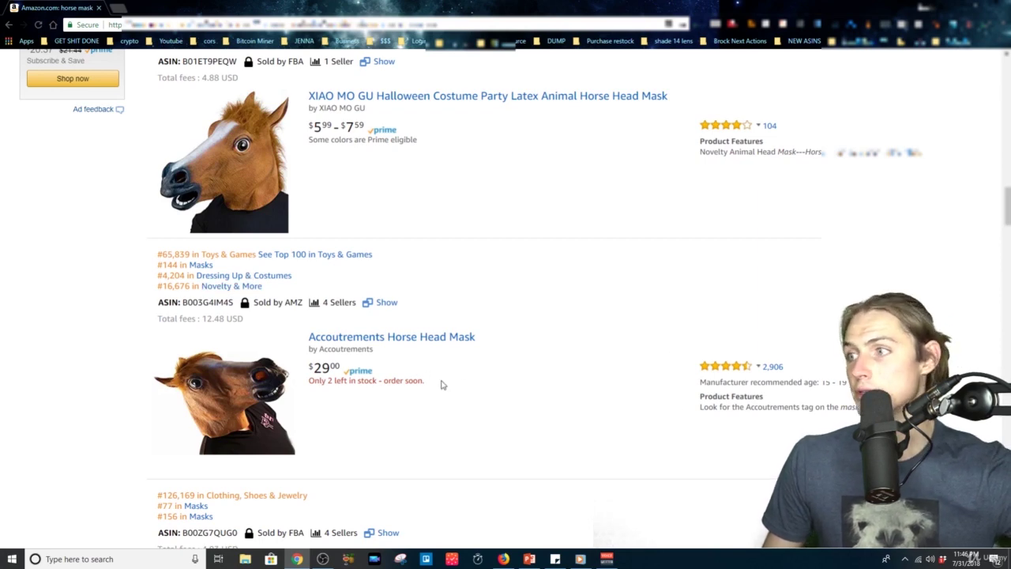
scroll(474, 300, "up", 15)
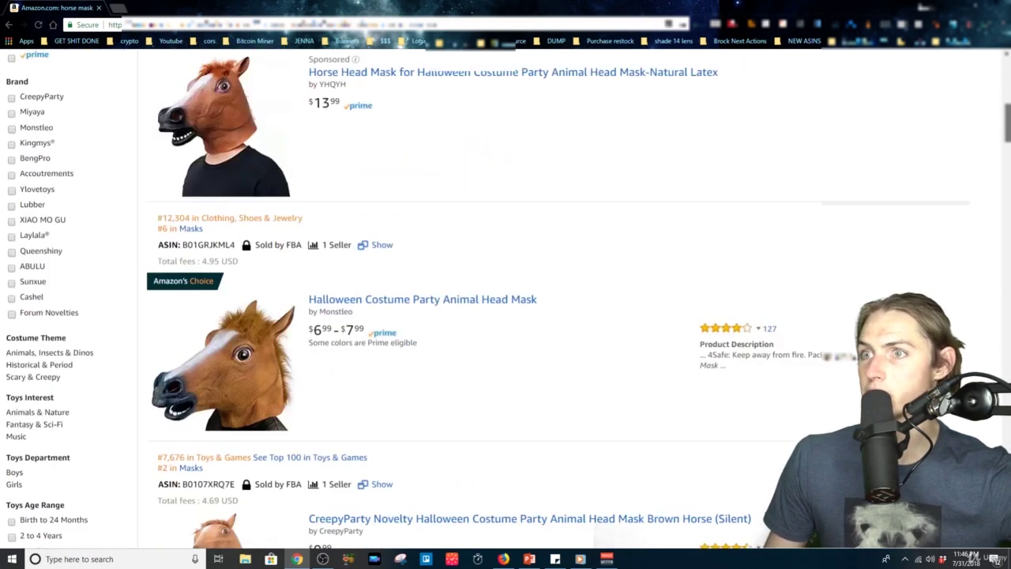
scroll(474, 300, "down", 4)
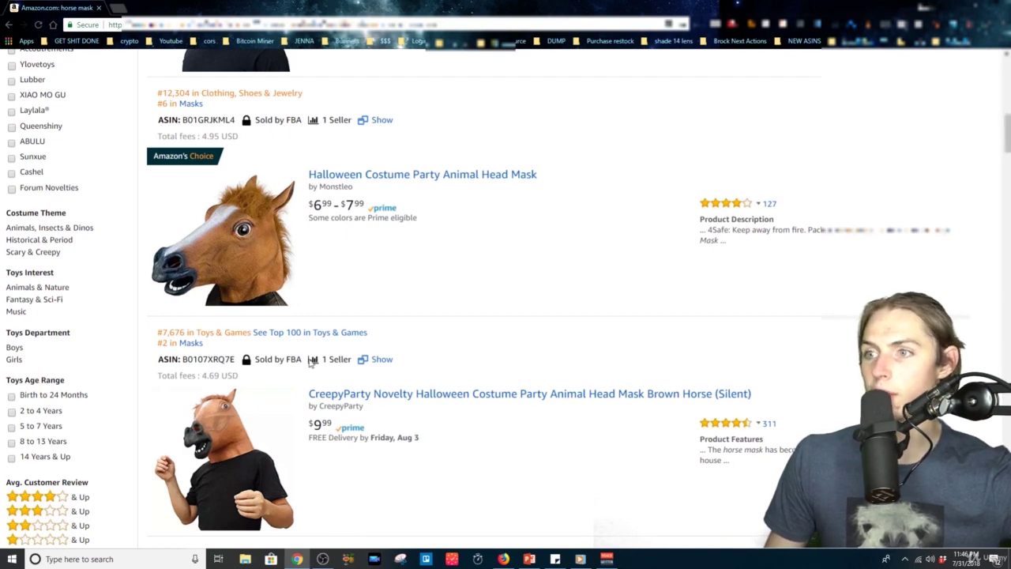
scroll(589, 289, "down", 4)
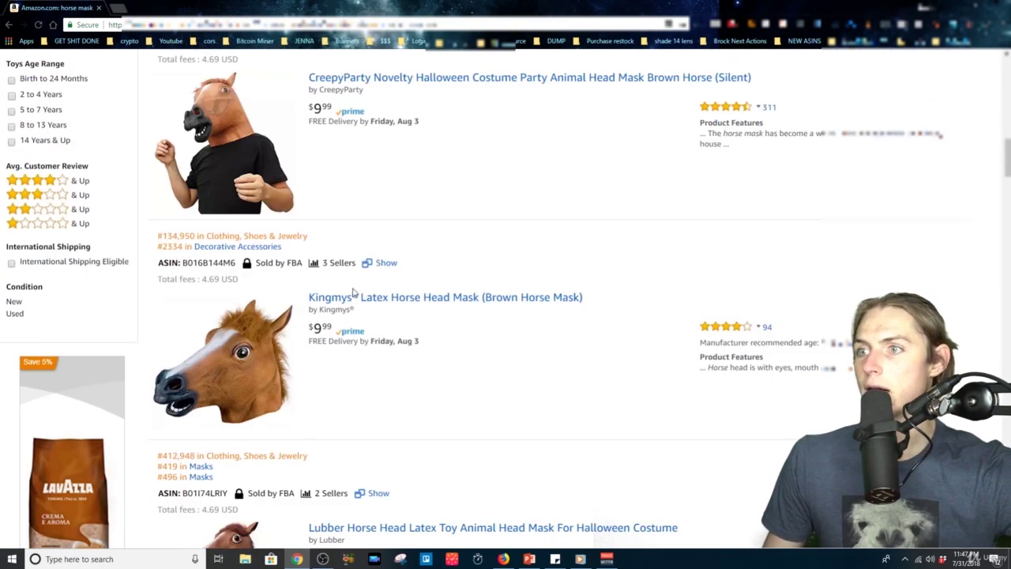
scroll(363, 398, "down", 2)
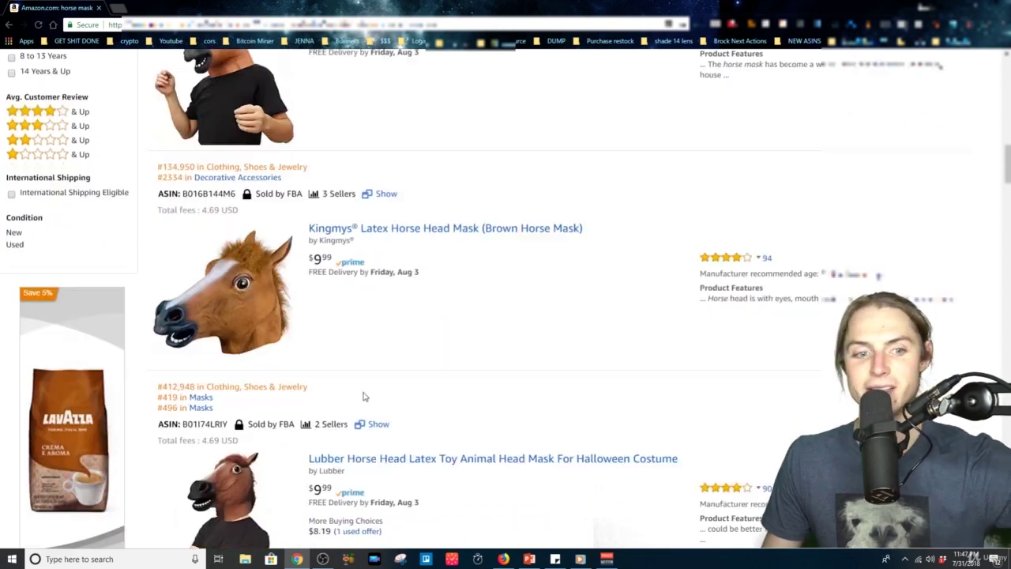
scroll(342, 309, "down", 2)
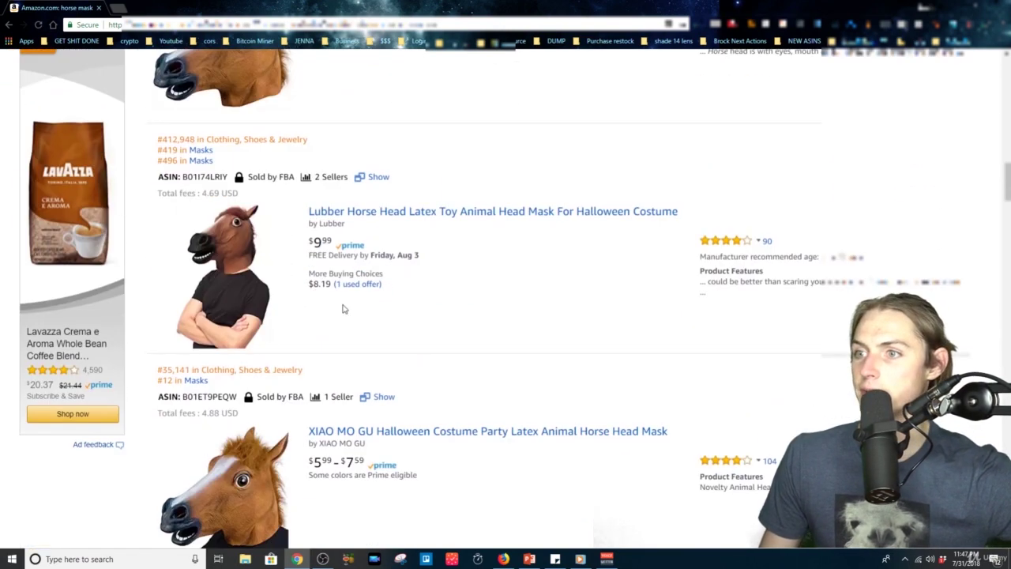
scroll(585, 376, "down", 2)
scroll(585, 376, "down", 1)
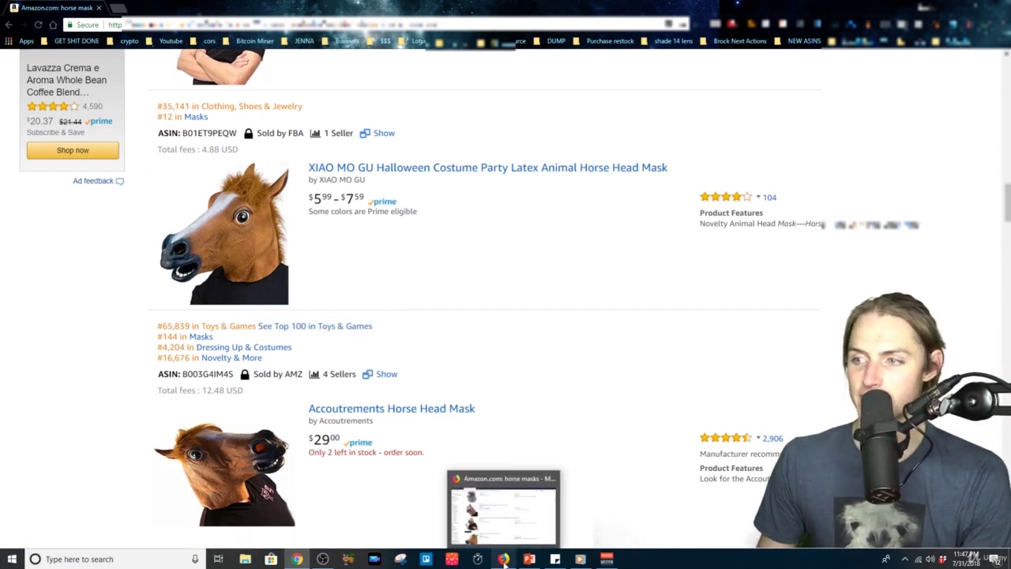
left_click(503, 559)
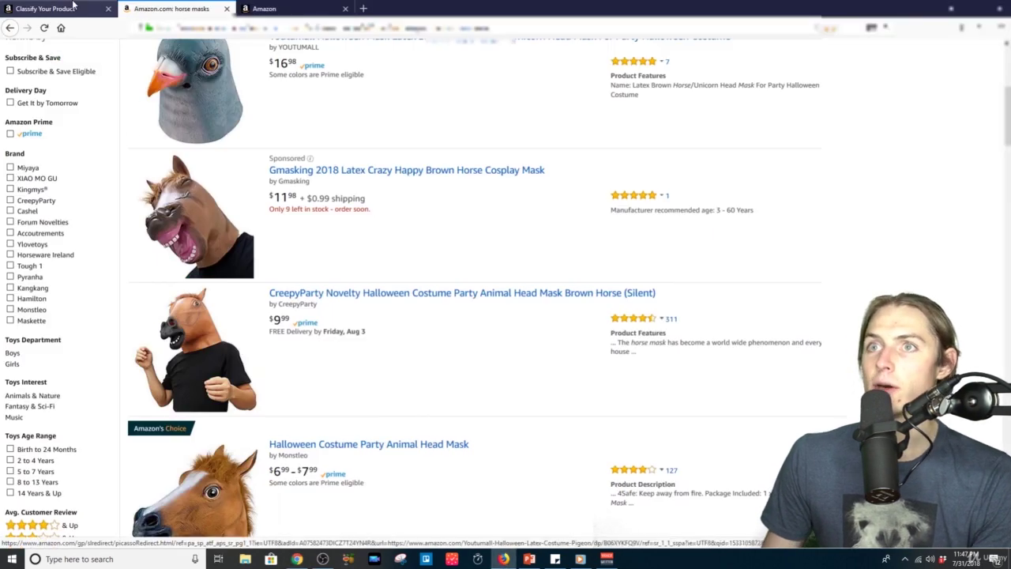
Step: Look up the ASIN of the Accoutrements Horse Head Mask in Chrome and search Seller Central's product classification for B003G4IM4S in Firefox
left_click(75, 7)
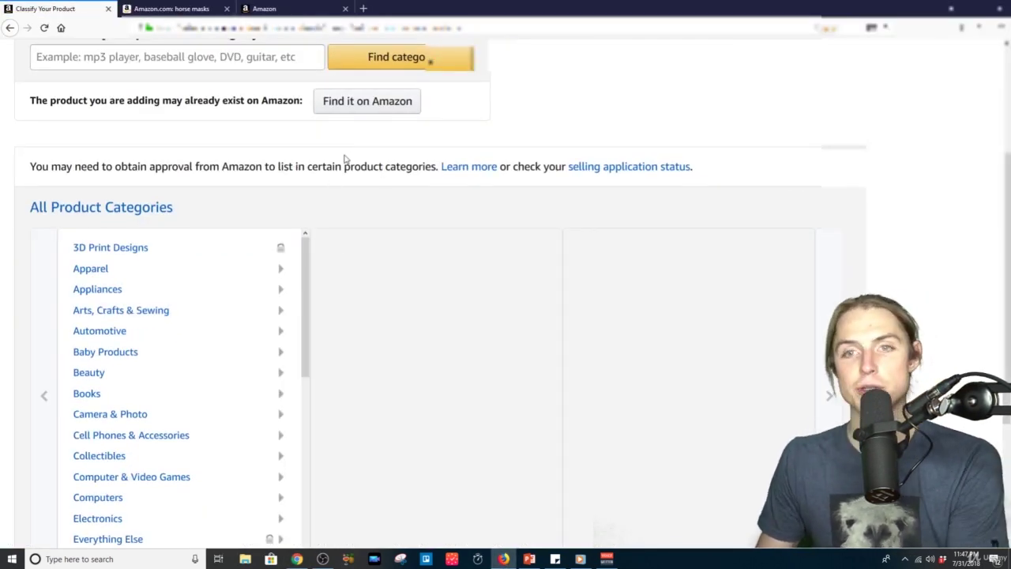
left_click(297, 558)
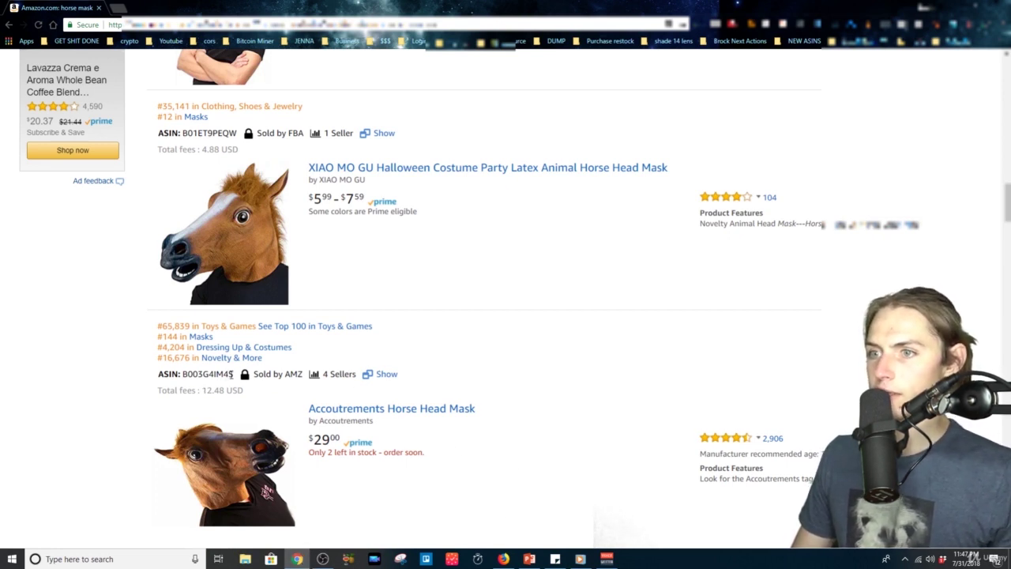
left_click_drag(235, 373, 186, 372)
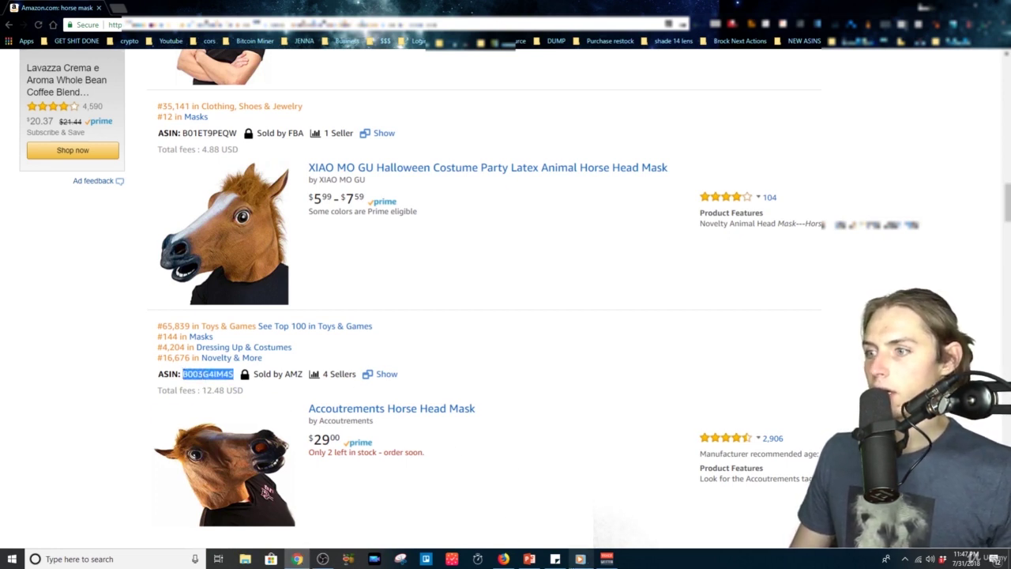
left_click(503, 558)
left_click(144, 60)
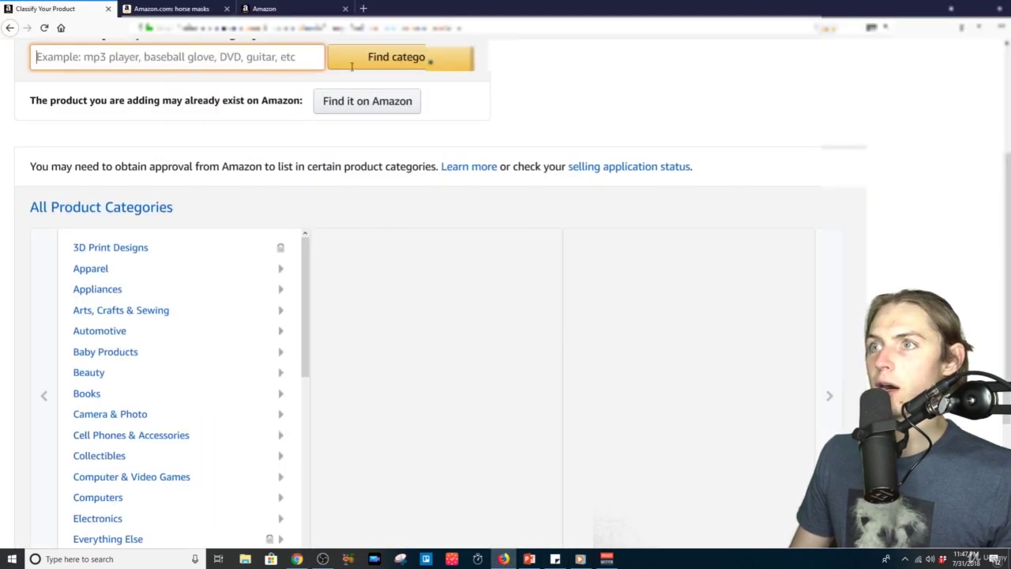
type("B003G4IM4S")
left_click(372, 61)
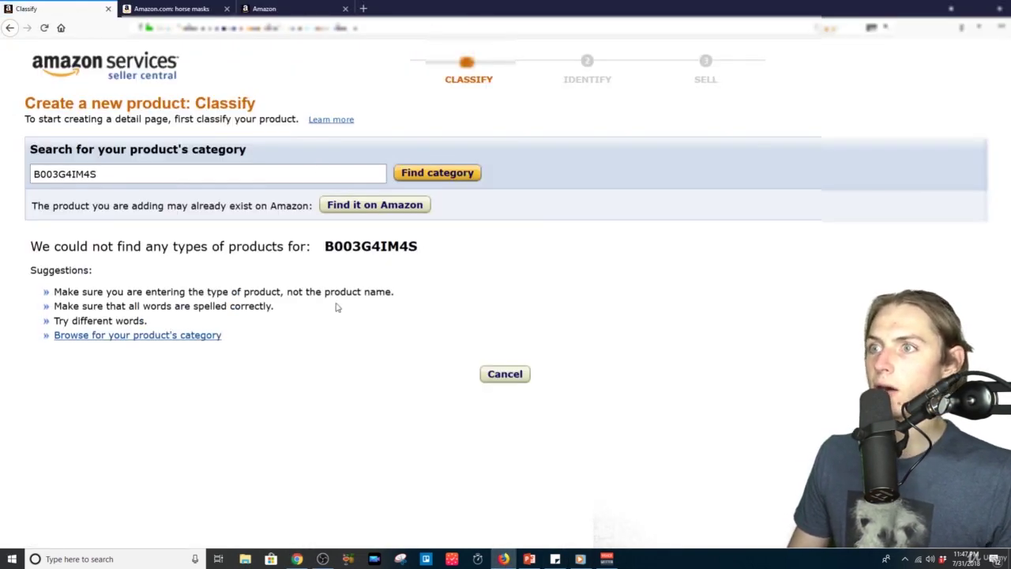
Step: Replace the category search in Firefox with the title "Accoutrements Horse Head Mask" copied from the Chrome listing, and find its categories
left_click(192, 174)
key("ctrl+a")
key("BackSpace")
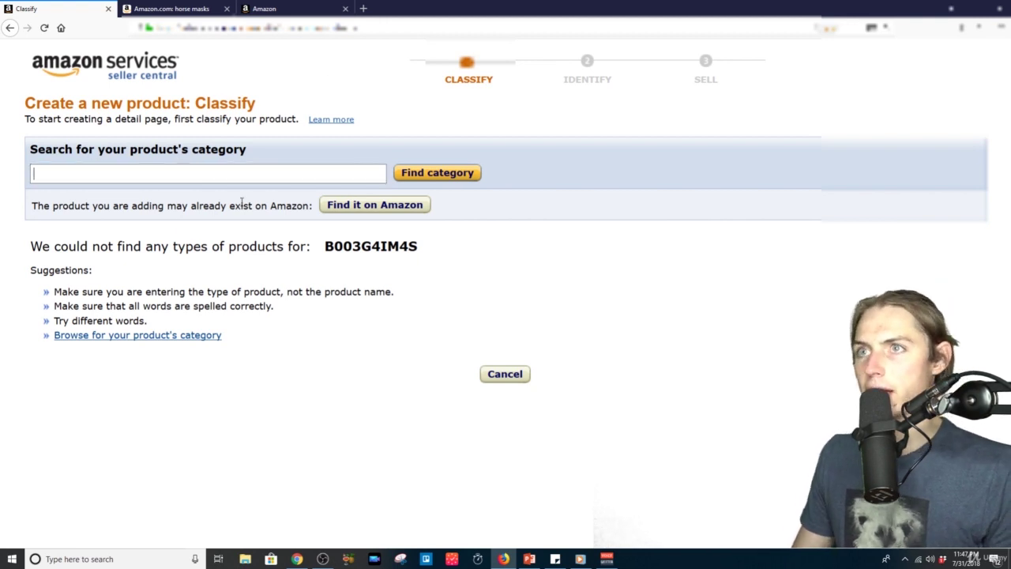
left_click(504, 558)
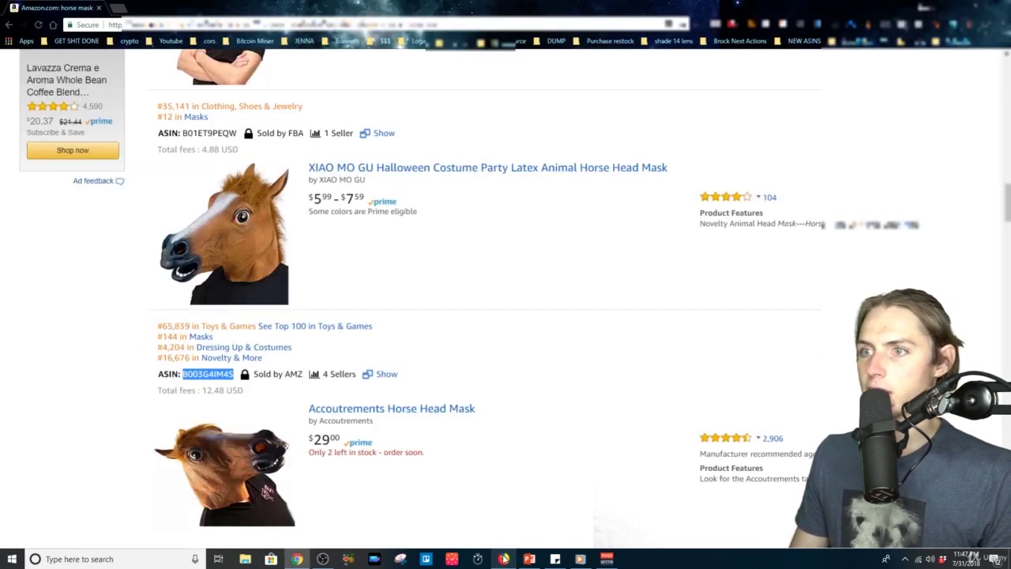
scroll(245, 324, "down", 1)
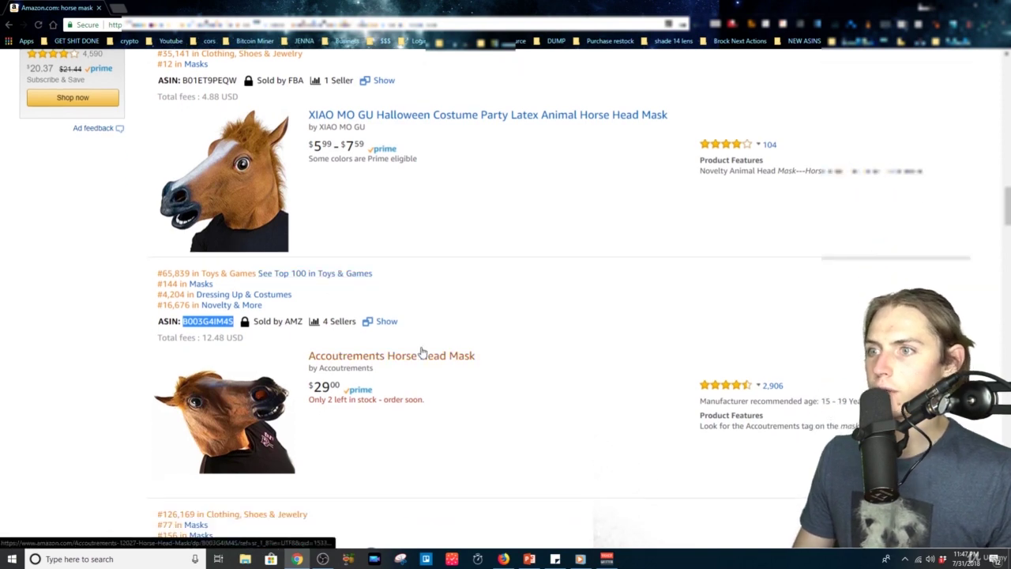
left_click_drag(501, 355, 307, 356)
key("ctrl+c")
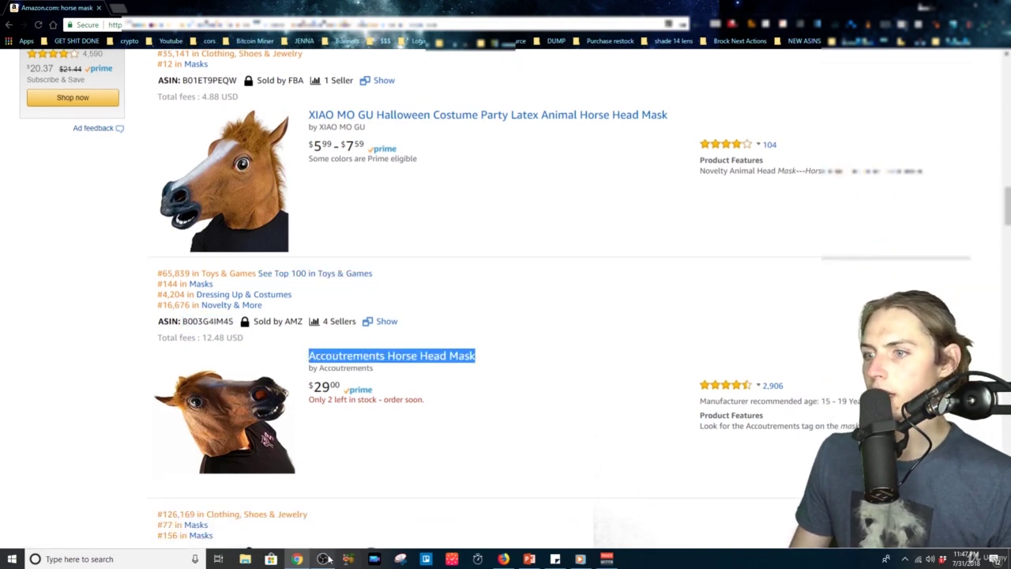
left_click(298, 559)
key("ctrl+v")
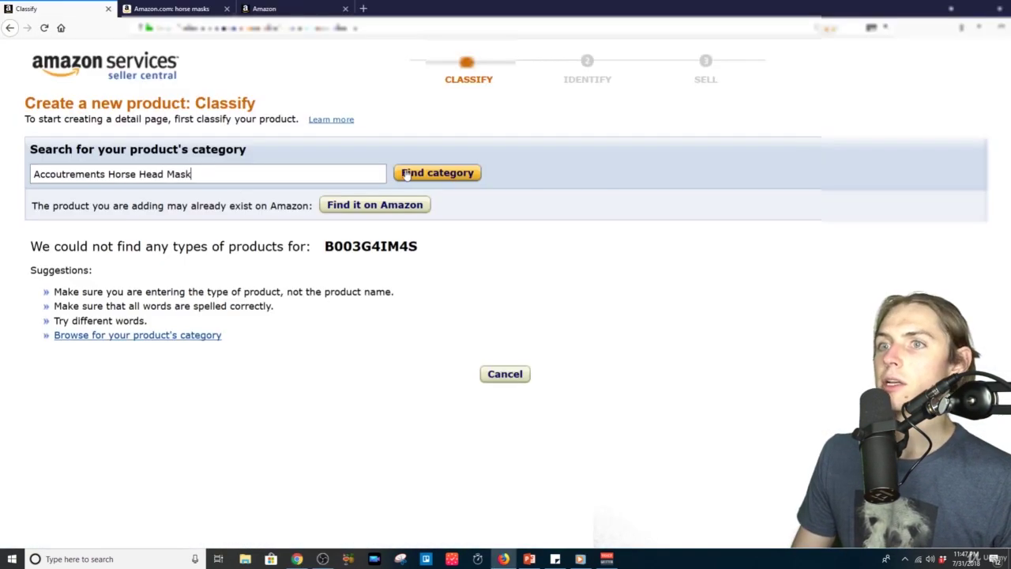
left_click(407, 175)
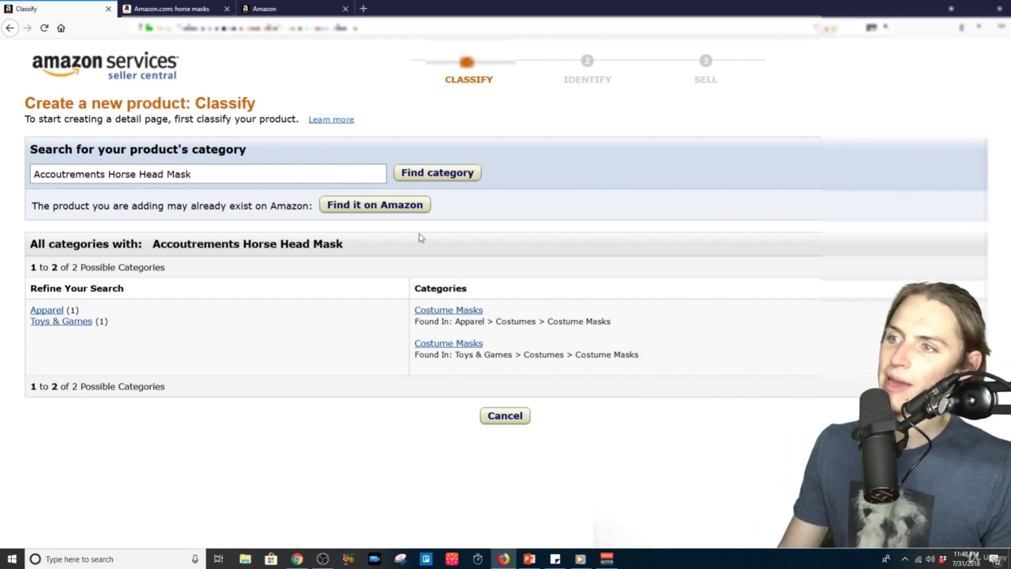
Step: Choose the Costume Masks category under Toys & Games > Costumes and turn on the advanced view of the product form
triple_click(556, 354)
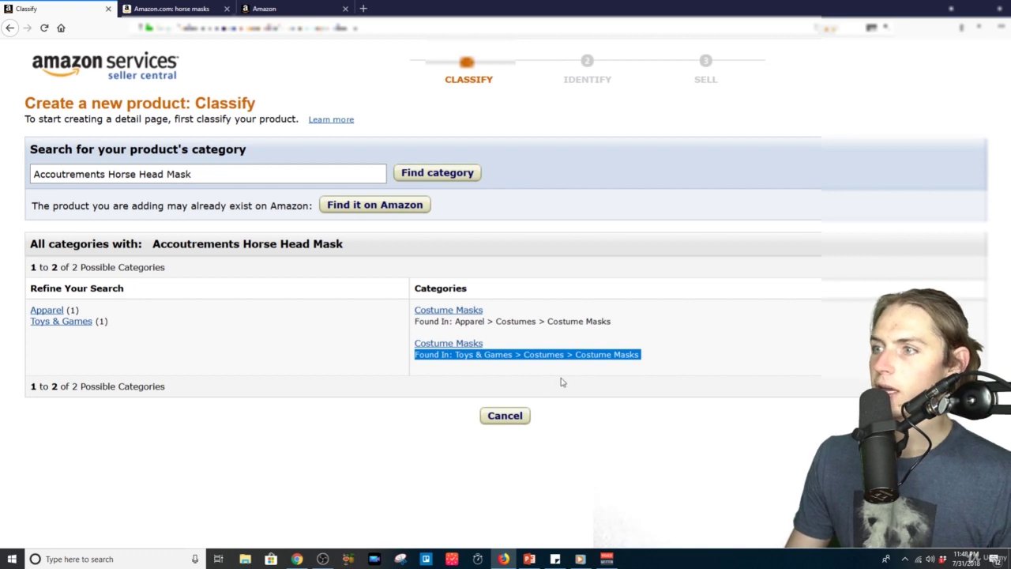
left_click(448, 344)
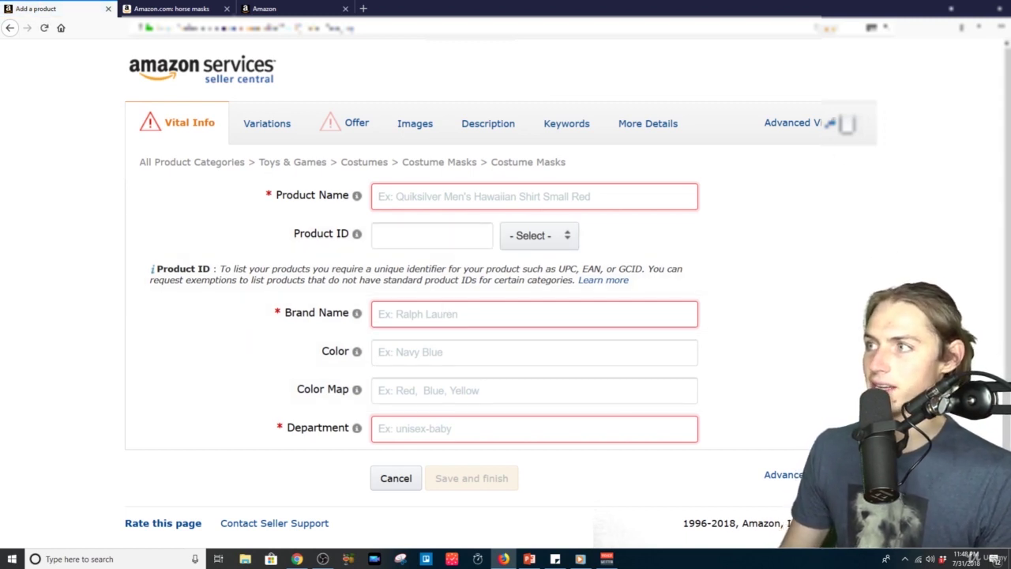
left_click(845, 123)
scroll(937, 181, "down", 1)
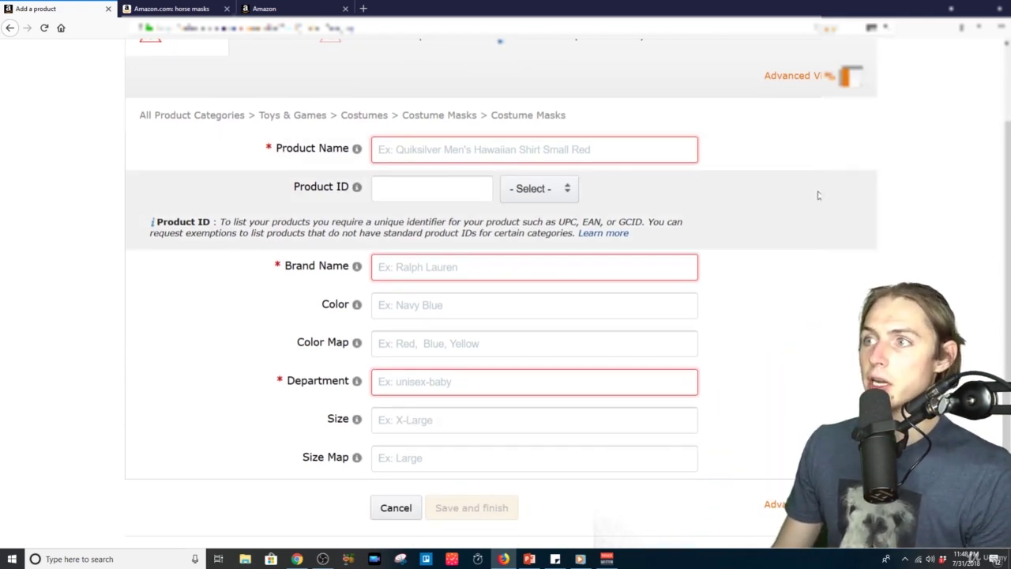
scroll(813, 194, "up", 2)
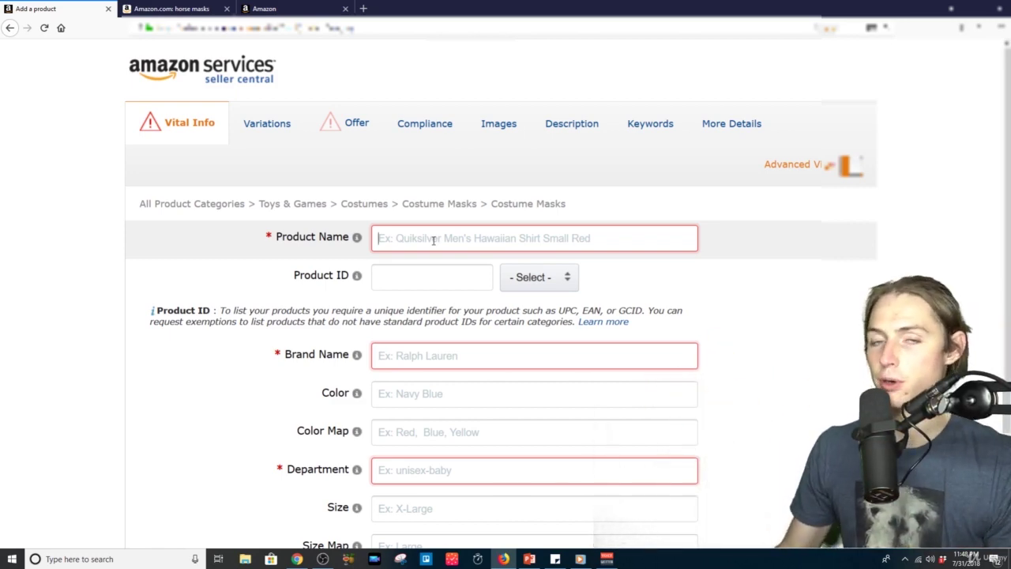
Step: Enter "horse mask" as the product name on the Vital Info page
left_click(432, 240)
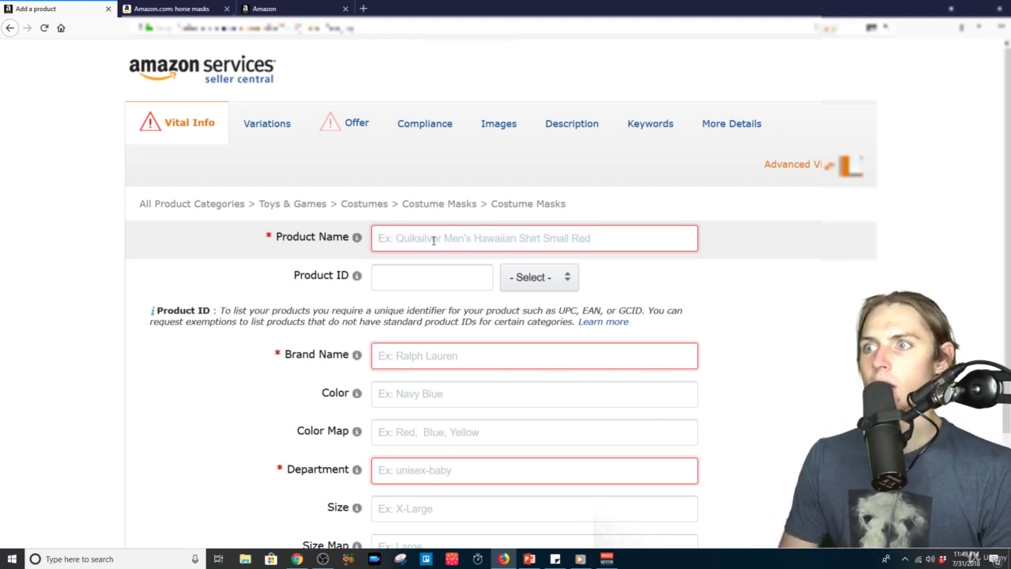
type("horse")
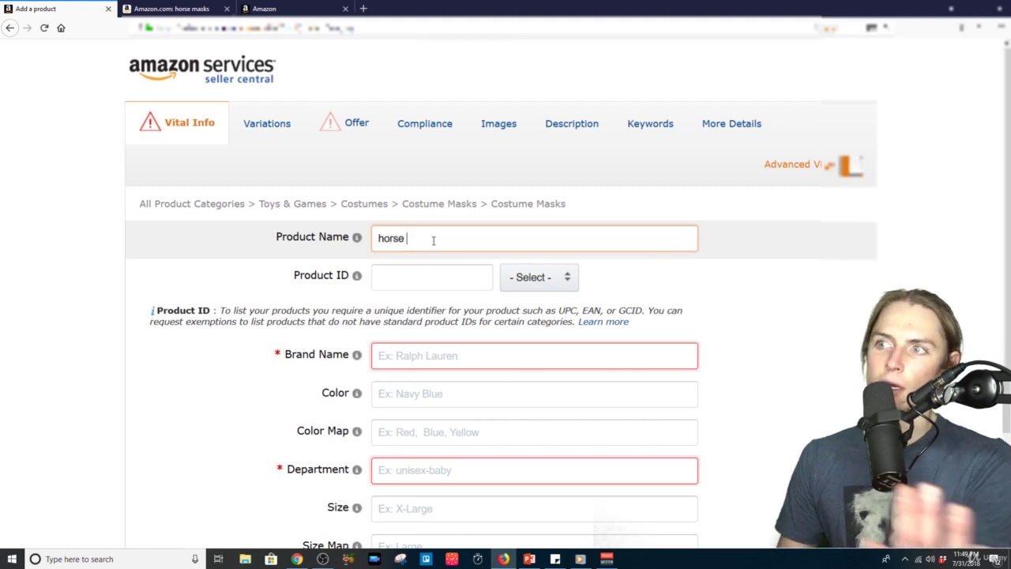
type(" mask")
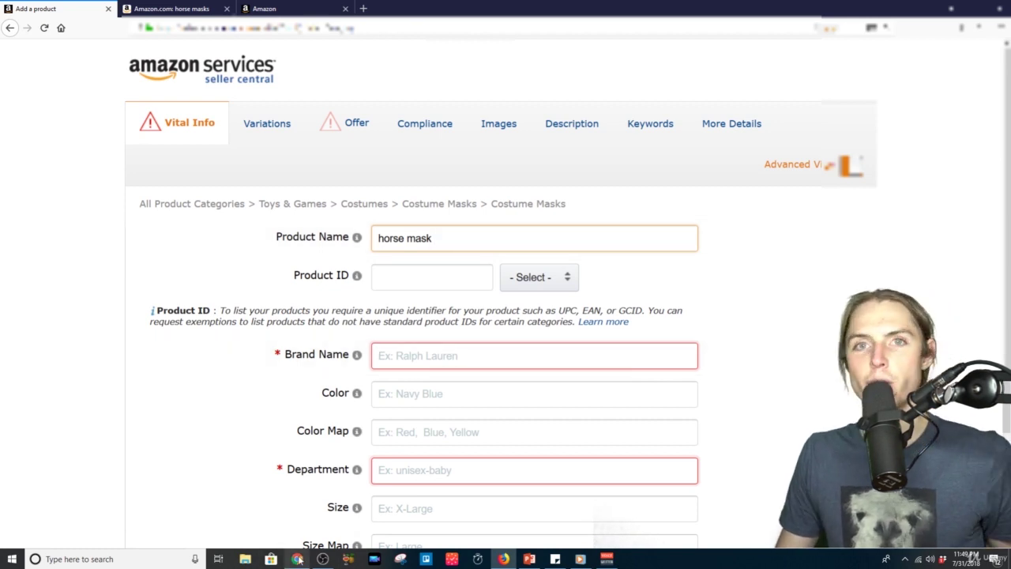
mouse_move(298, 559)
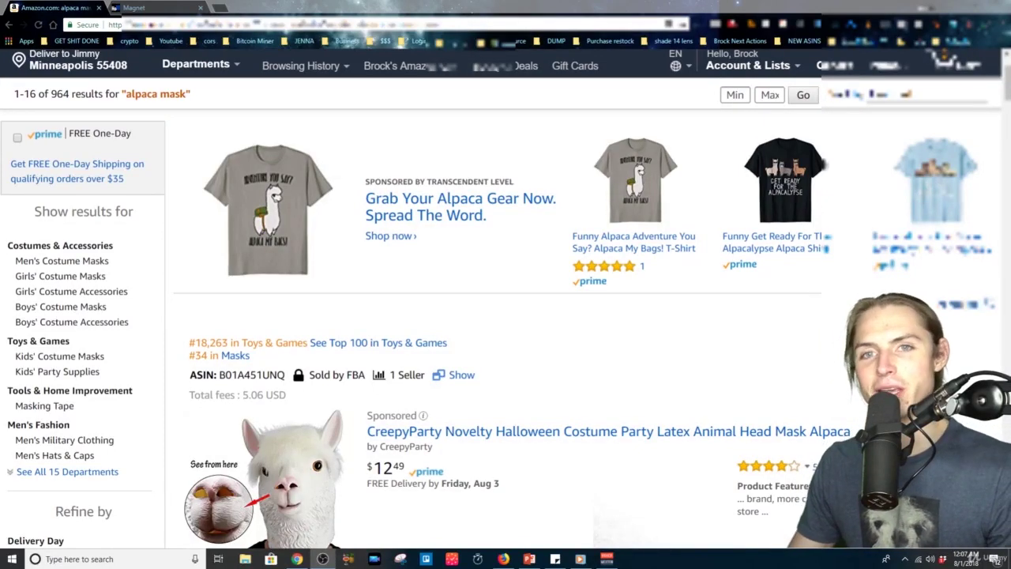
scroll(515, 362, "down", 1)
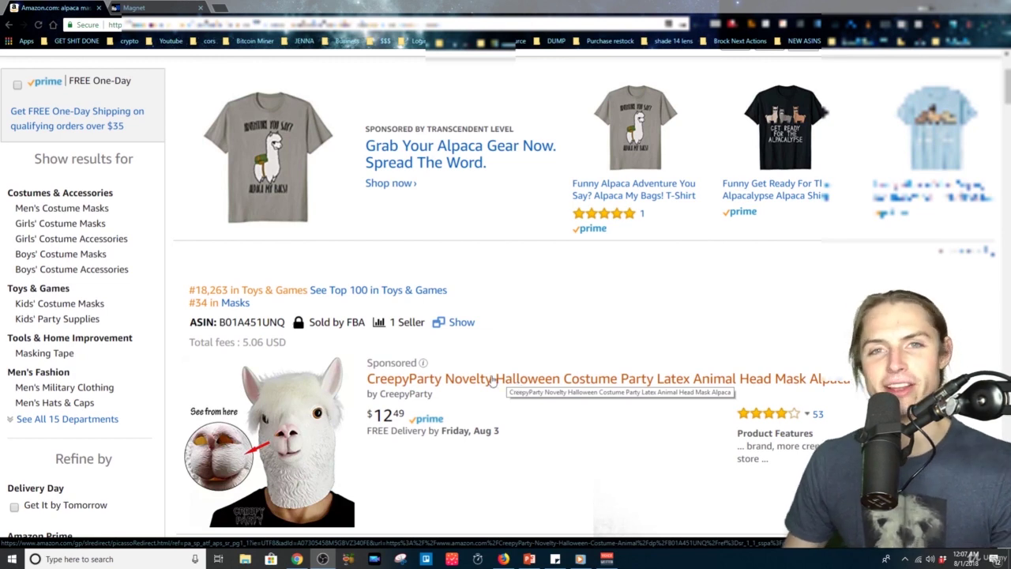
left_click(421, 363)
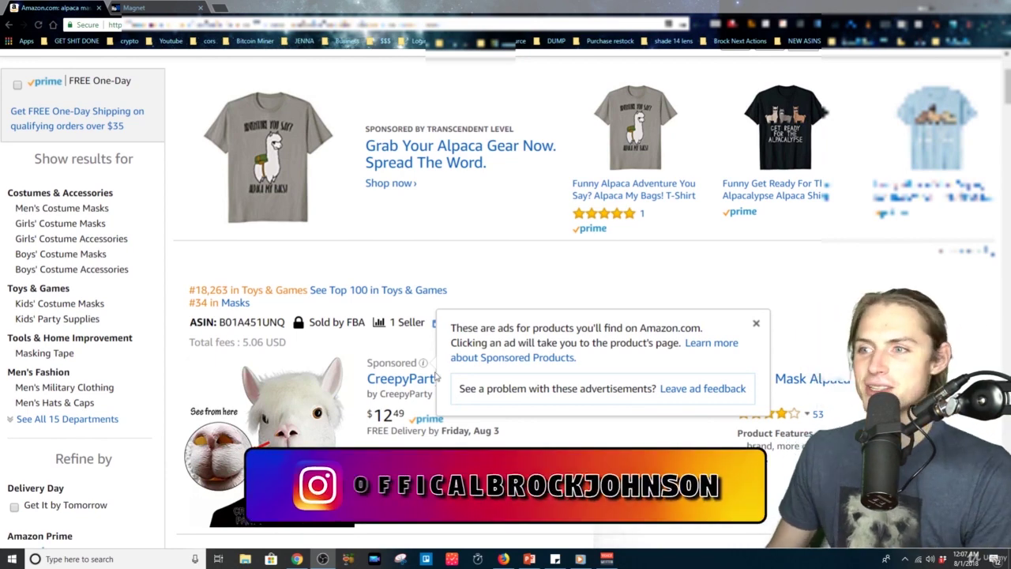
left_click(756, 323)
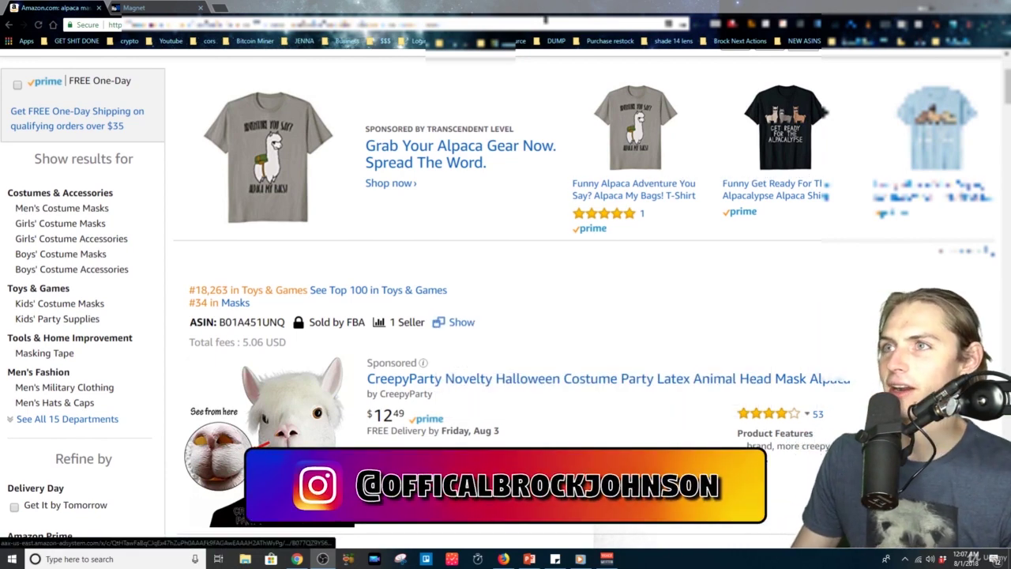
Step: Open the Magnet keyword results in Chrome and place them side by side with the Add a product form in Firefox
left_click(178, 10)
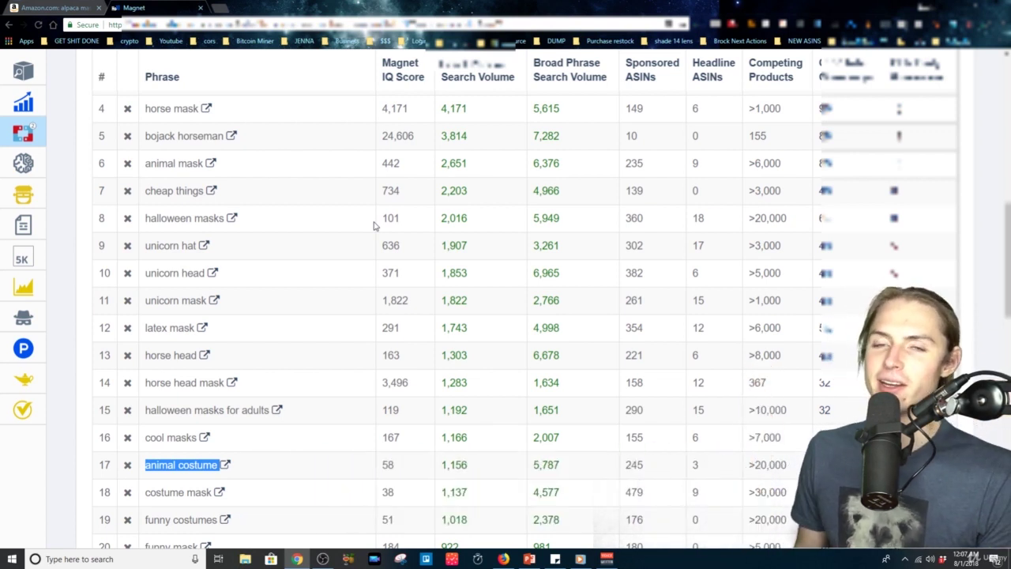
double_click(160, 162)
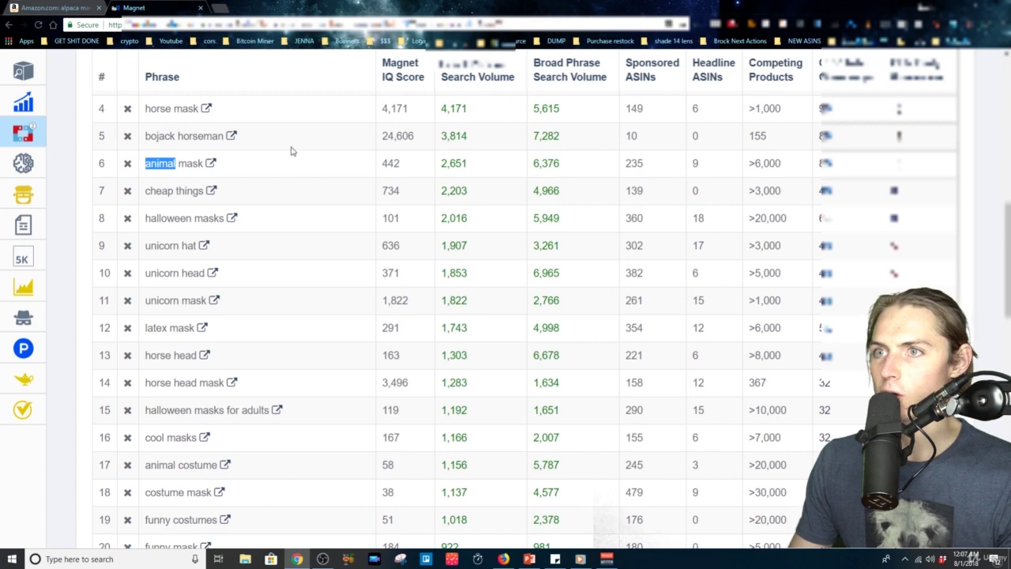
key("super+Right")
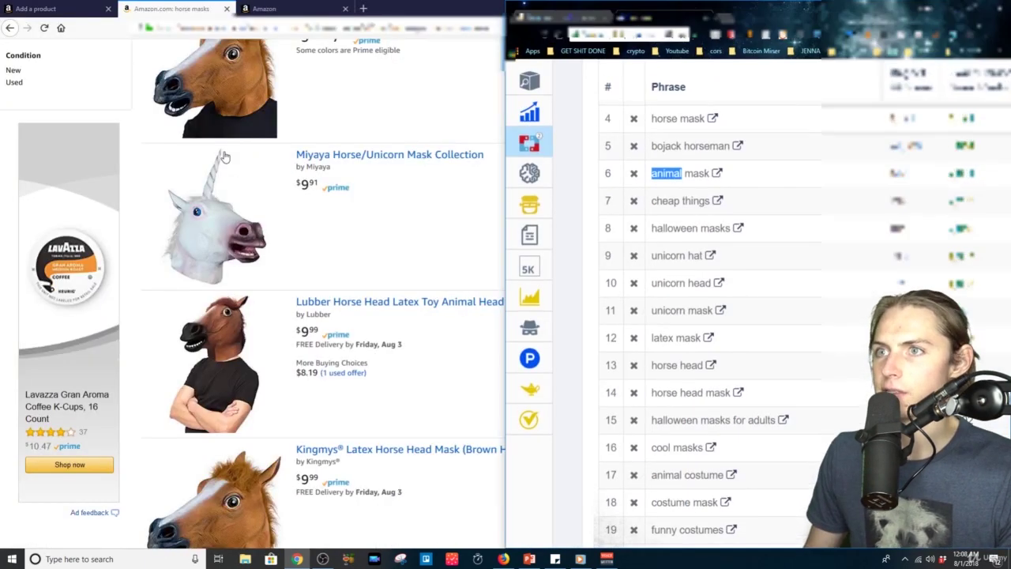
left_click(273, 229)
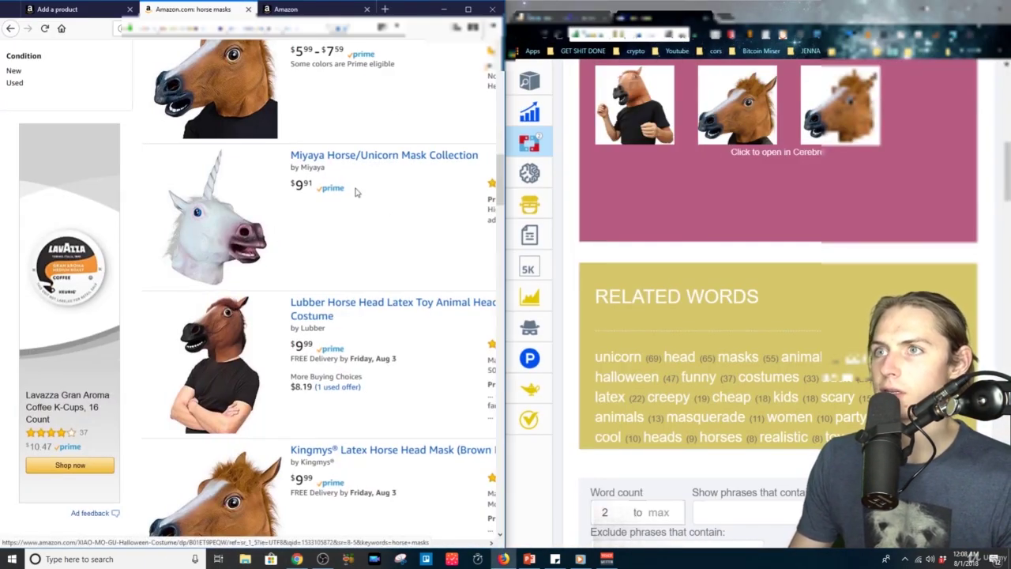
left_click(47, 10)
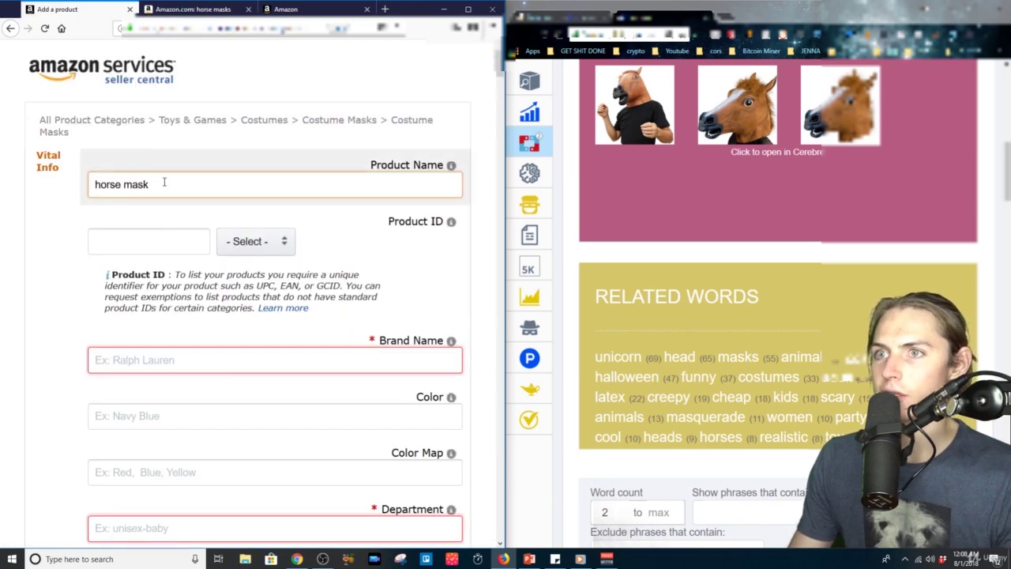
Step: Extend the product name to "horse head mask funny"
left_click(124, 184)
type("head")
key("End")
type("funny")
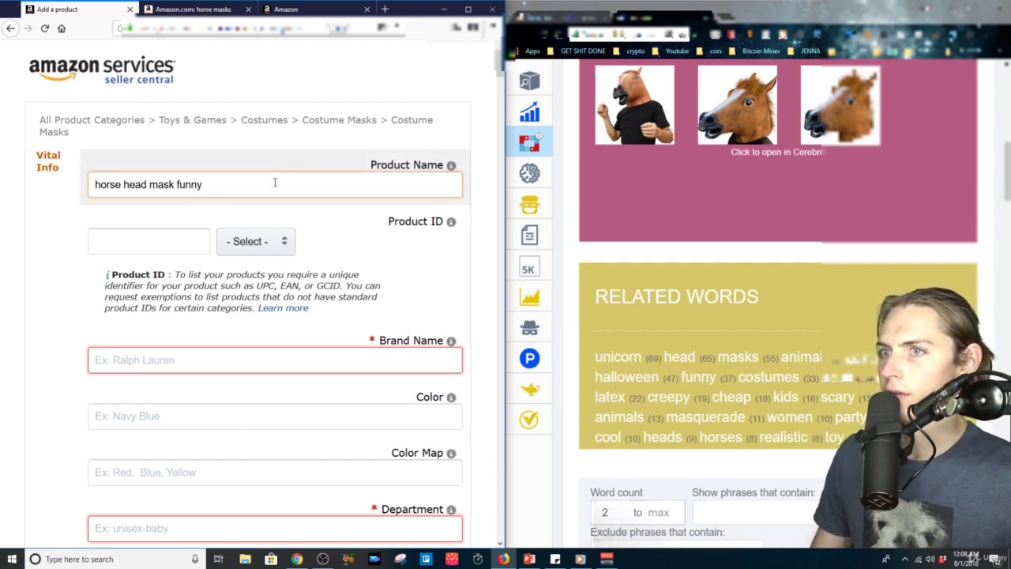
Step: Add "halloween costume" to the end of the product name
type(" hollow")
key("BackSpace")
key("BackSpace")
type("alloween fu")
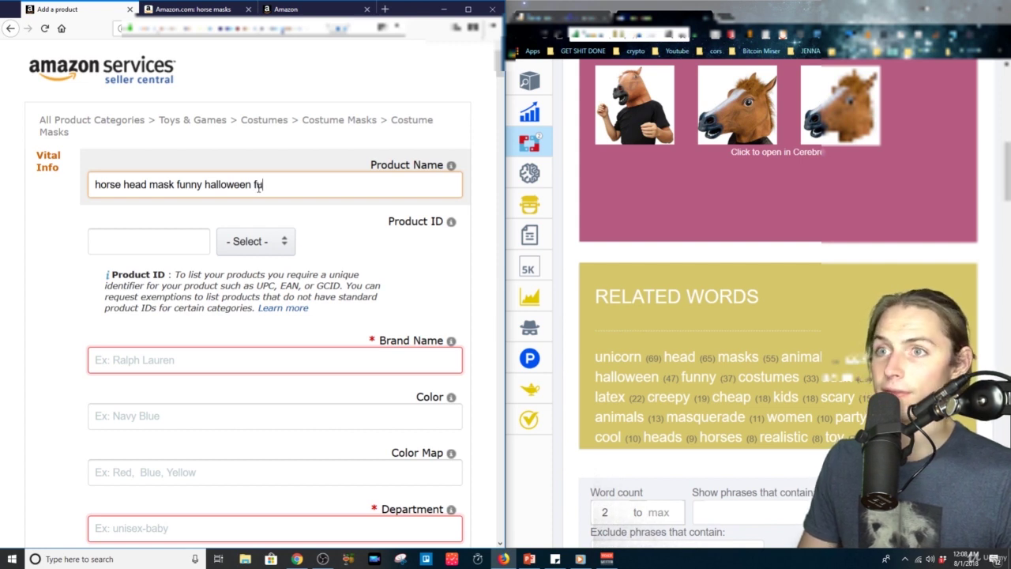
key("BackSpace")
key("BackSpace")
type("costume")
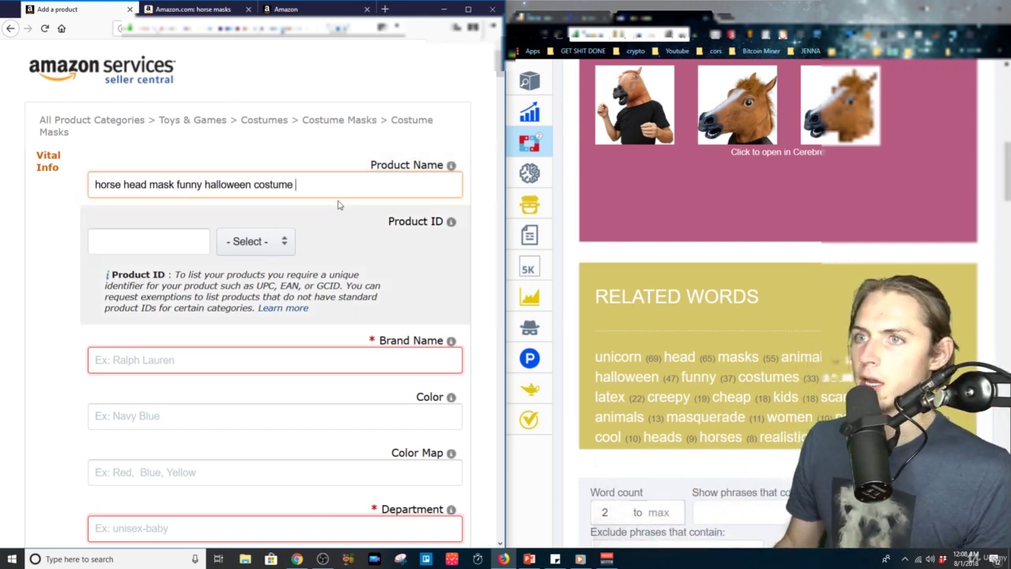
Step: Add "adult" to the end of the product name and insert "animal" before "halloween"
mouse_move(600, 368)
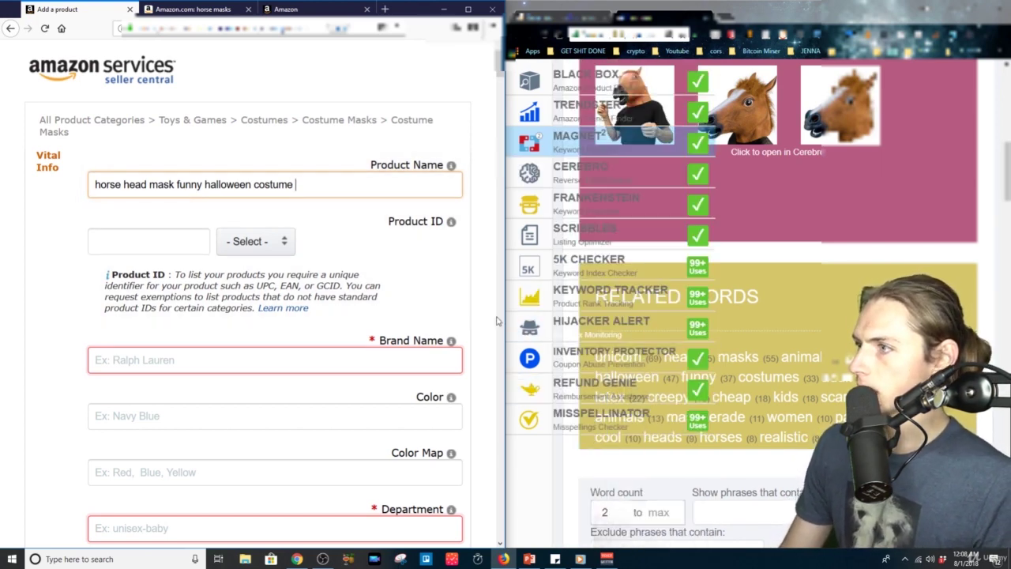
type("dult")
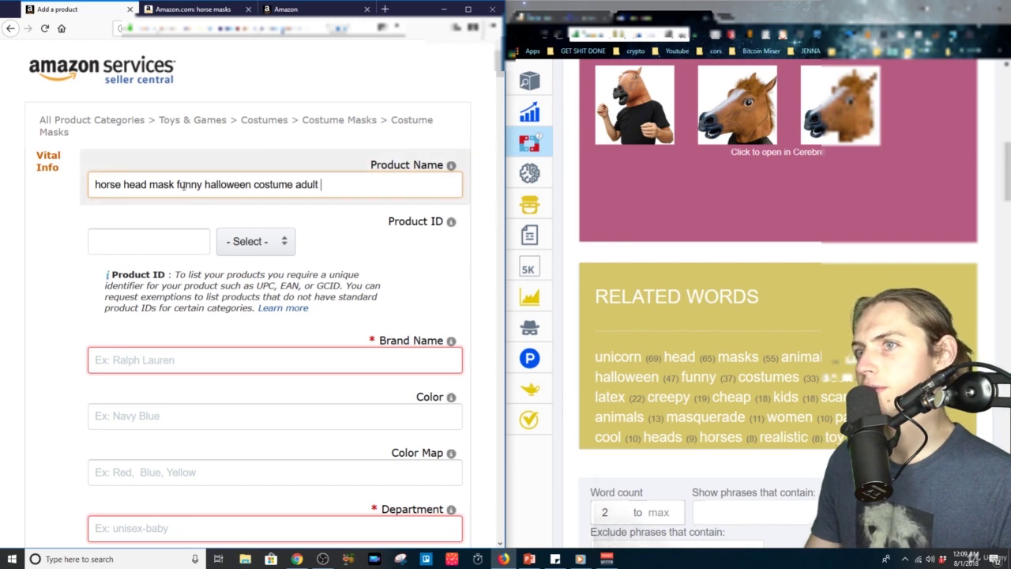
left_click(207, 184)
type("animal")
mouse_move(544, 320)
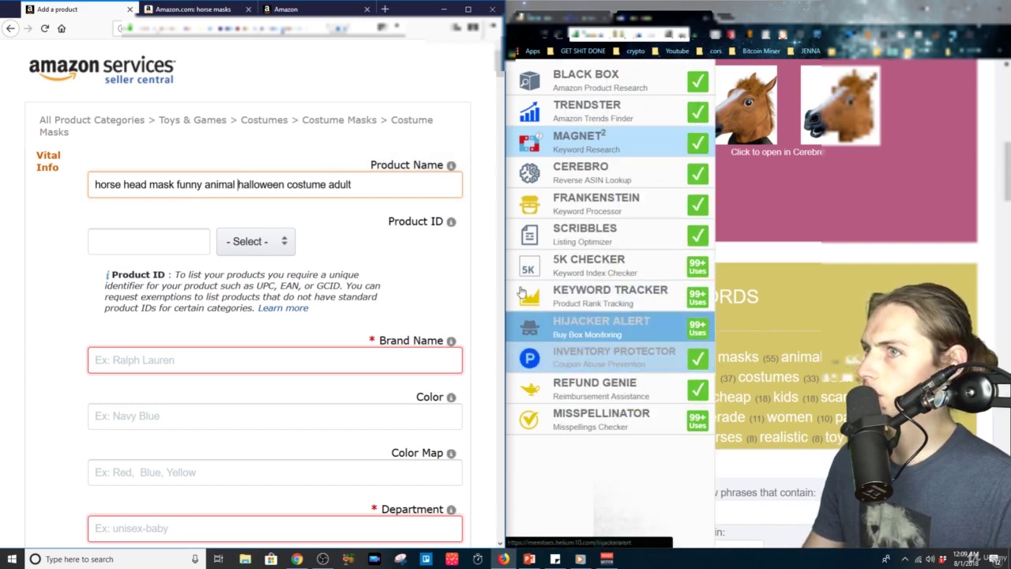
Step: Change the ending of the product name to "costume for adults latex"
left_click(329, 184)
type("for")
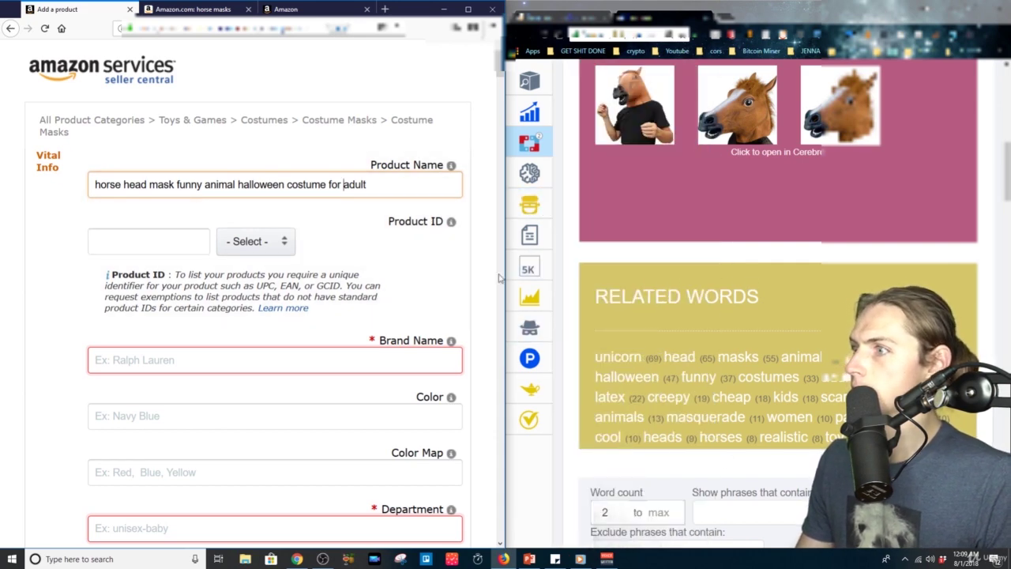
type("]s")
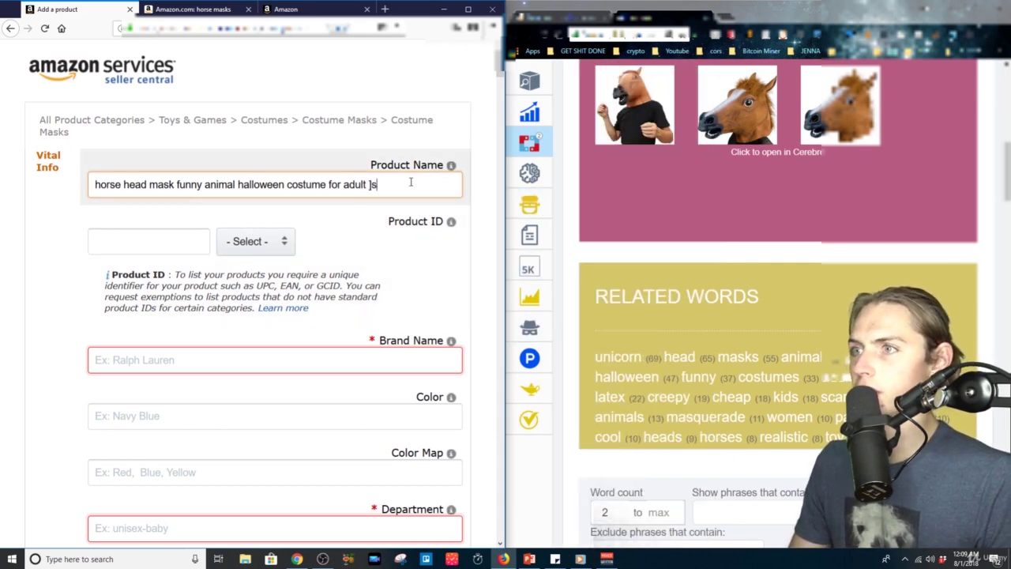
key("BackSpace")
key("BackSpace")
type("latex")
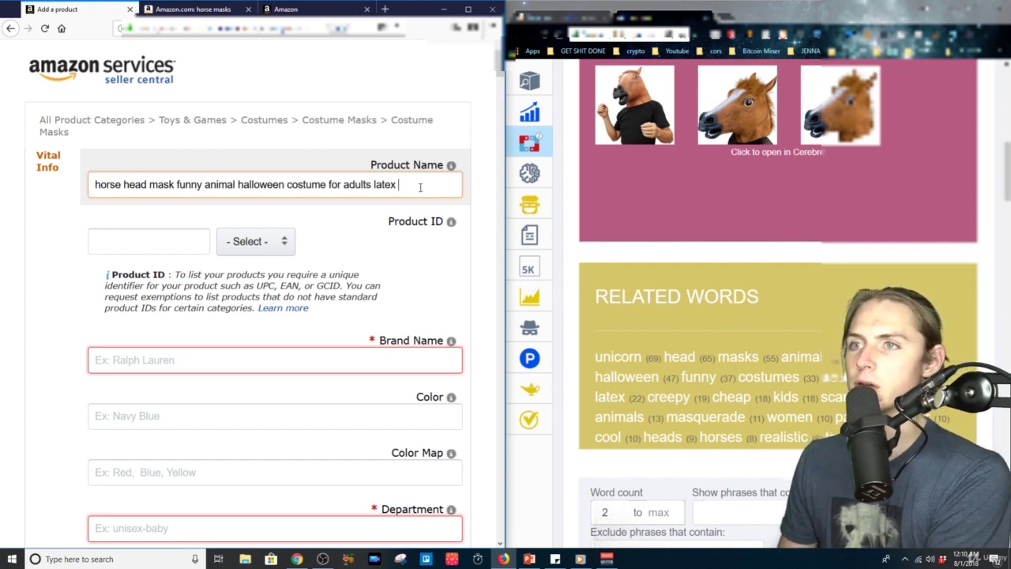
Step: Insert "costume" after "mask" in the product name and make the second "costume" plural
left_click(176, 186)
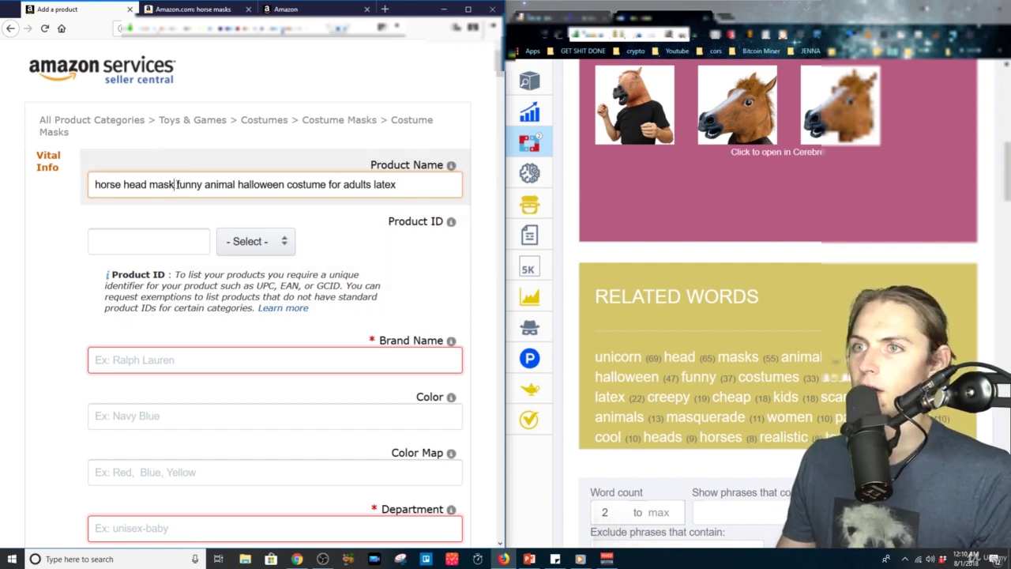
type("costume")
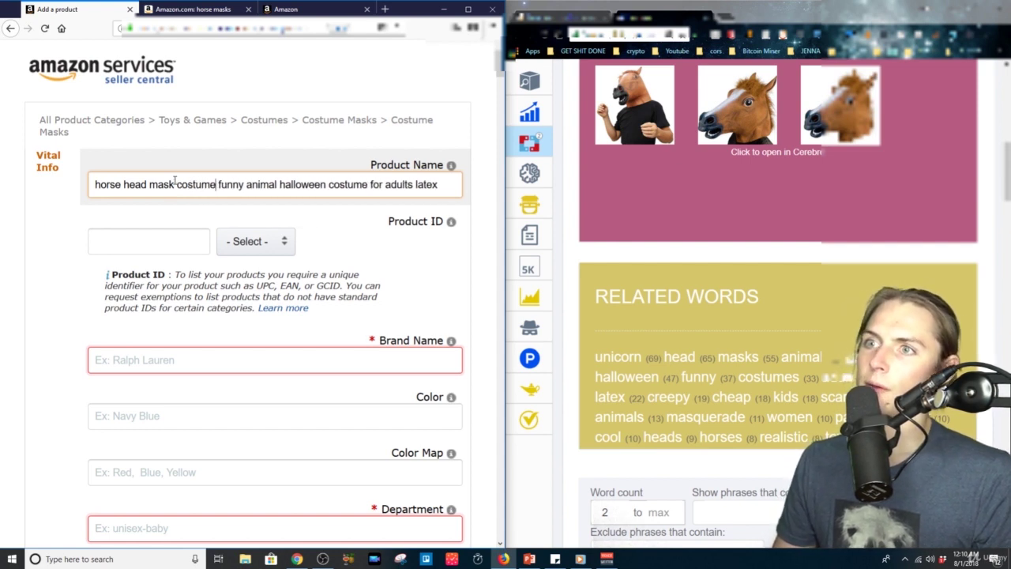
left_click(369, 184)
type("s")
key("End")
key("shift+Left")
key("shift+Left")
key("shift+Left")
key("shift+Left")
key("shift+Left")
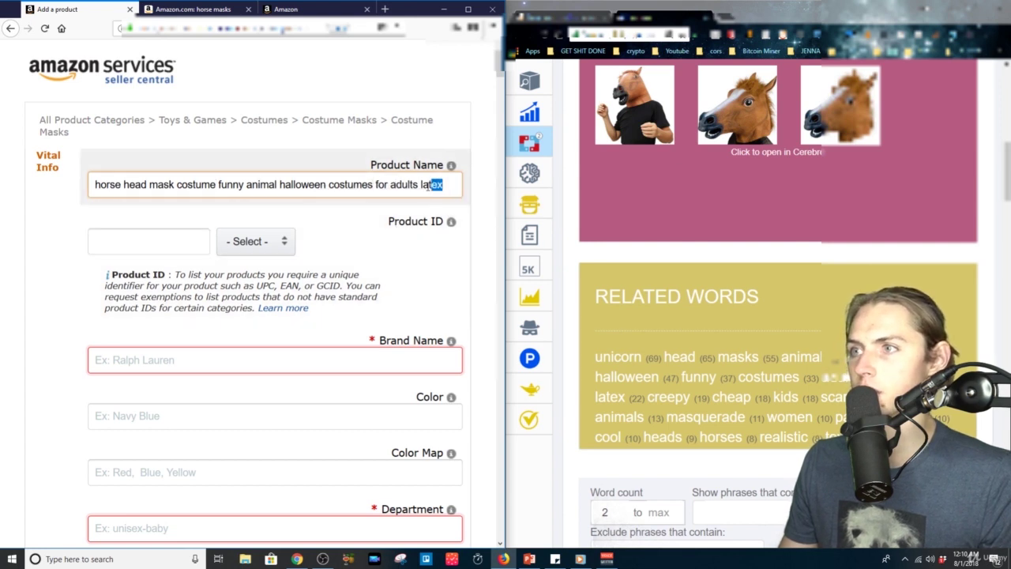
left_click(424, 186)
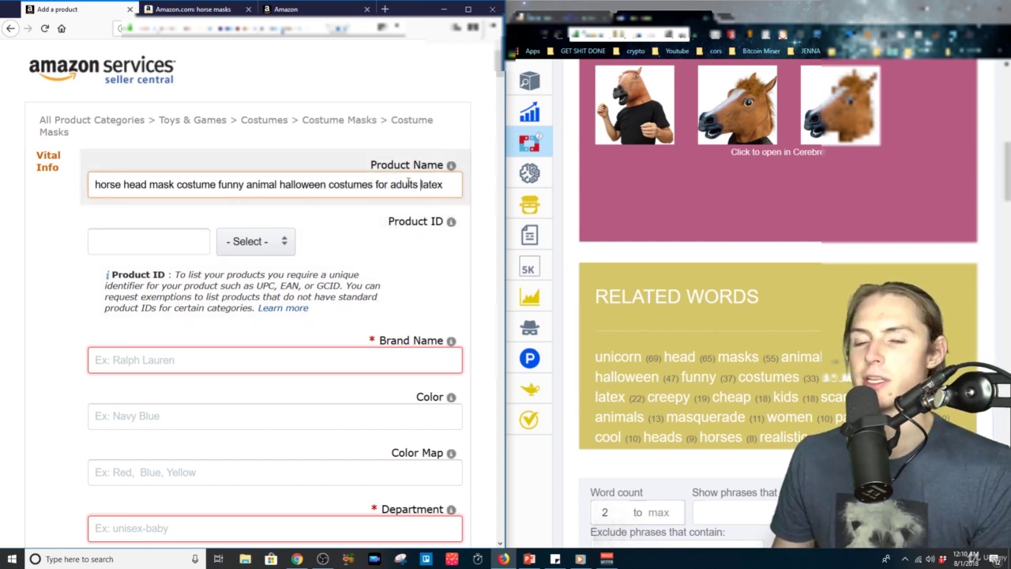
Step: Capitalize the first four words of the product name as "Horse Head Mask Costume"
left_click(177, 184)
key("Delete")
type("C")
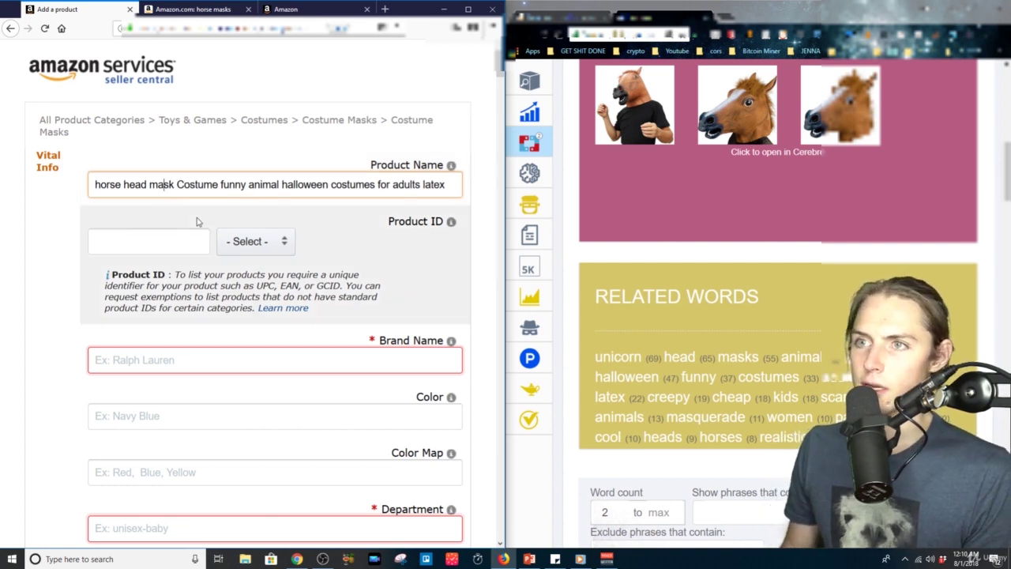
key("Delete")
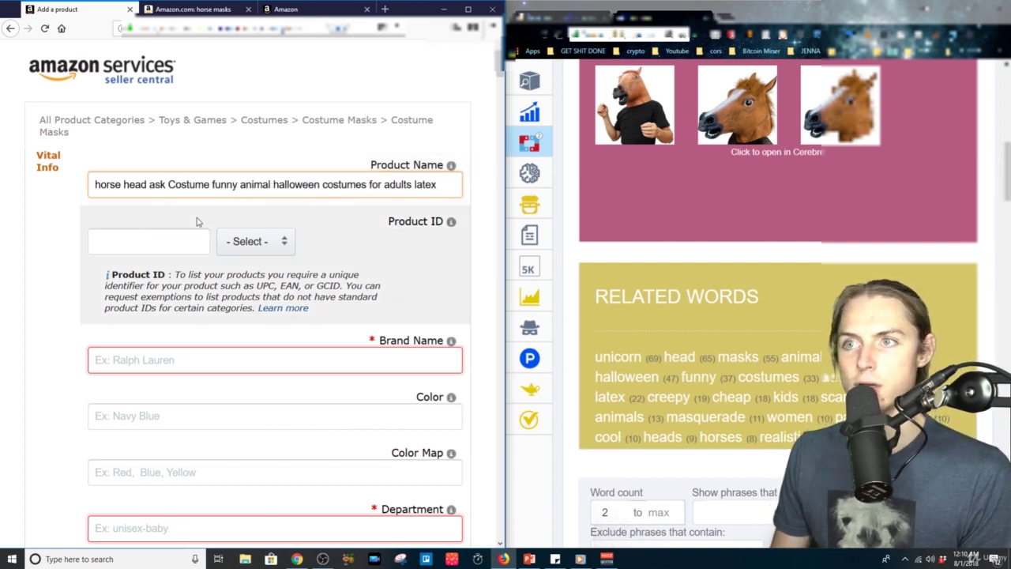
type("M")
key("BackSpace")
type("H")
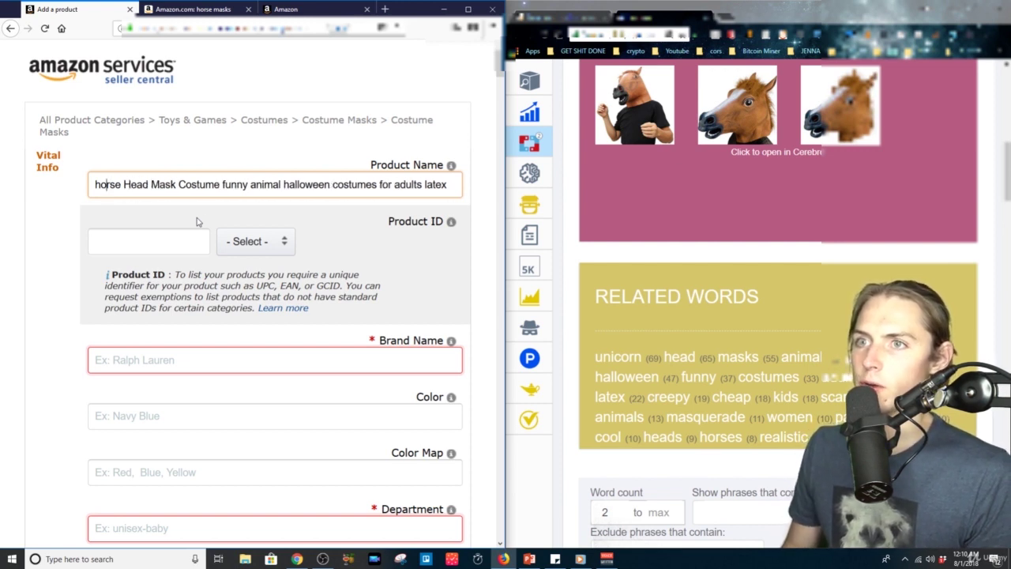
key("Delete")
type("H")
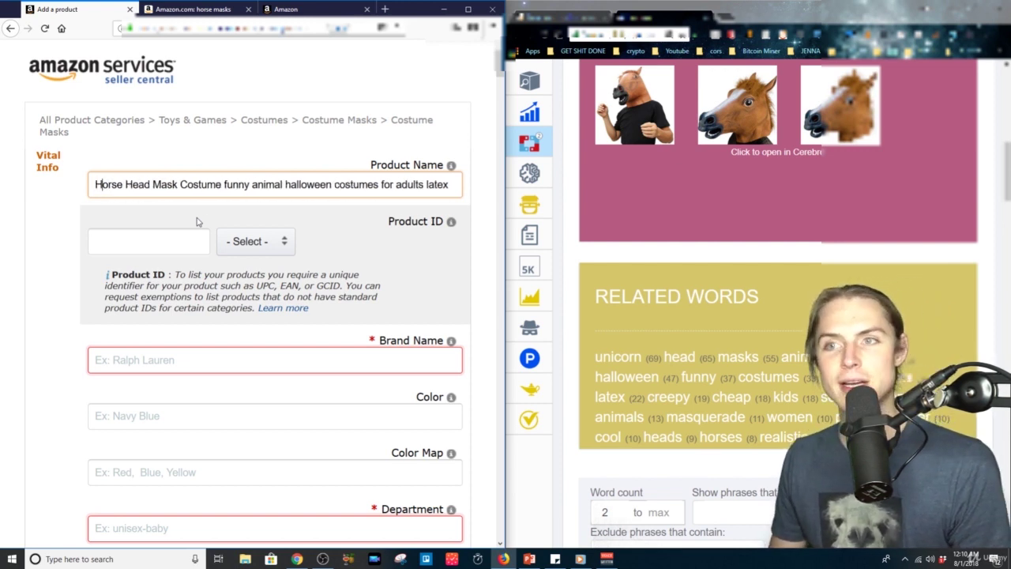
Step: Put the brand "HorseyHeads" at the start of the product name and enter it as the brand name
key("Home")
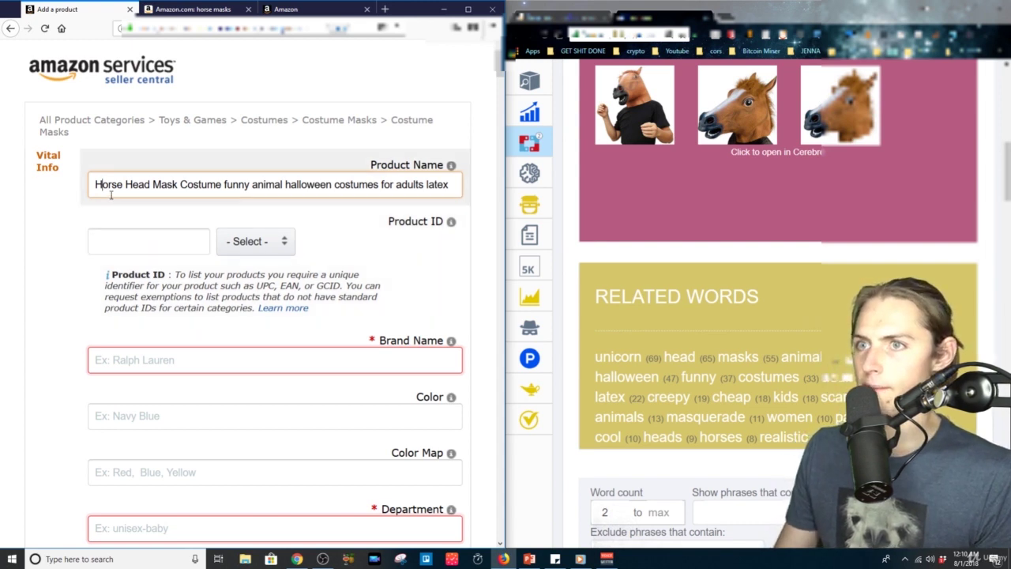
type("HorseyHeads")
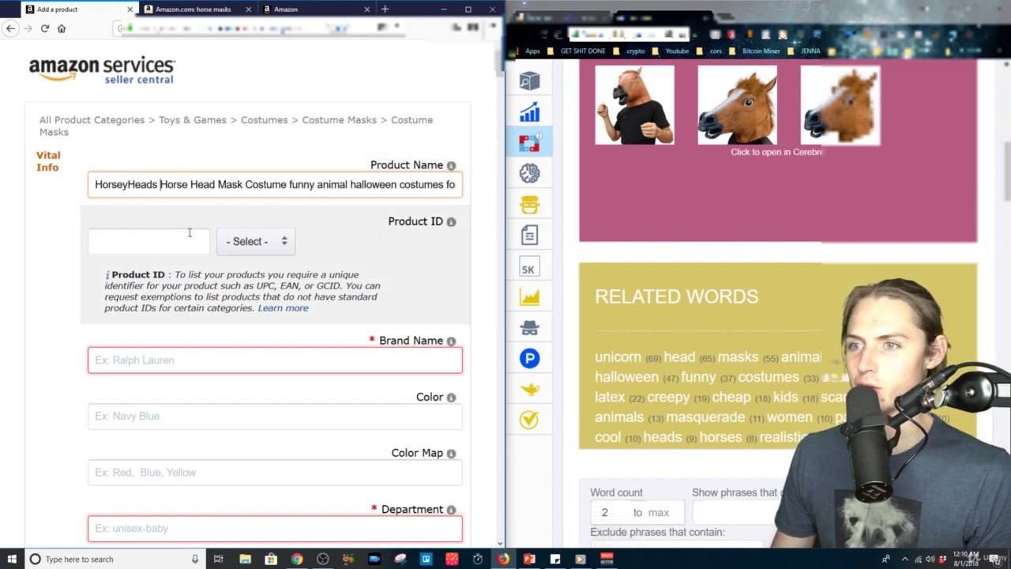
left_click(281, 358)
type("HorseyHeads")
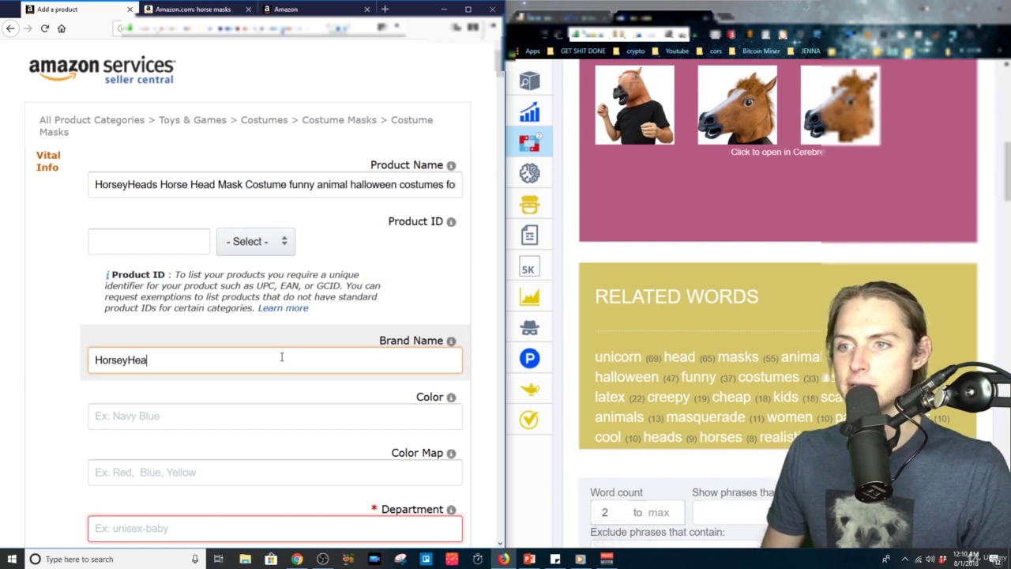
key("Tab")
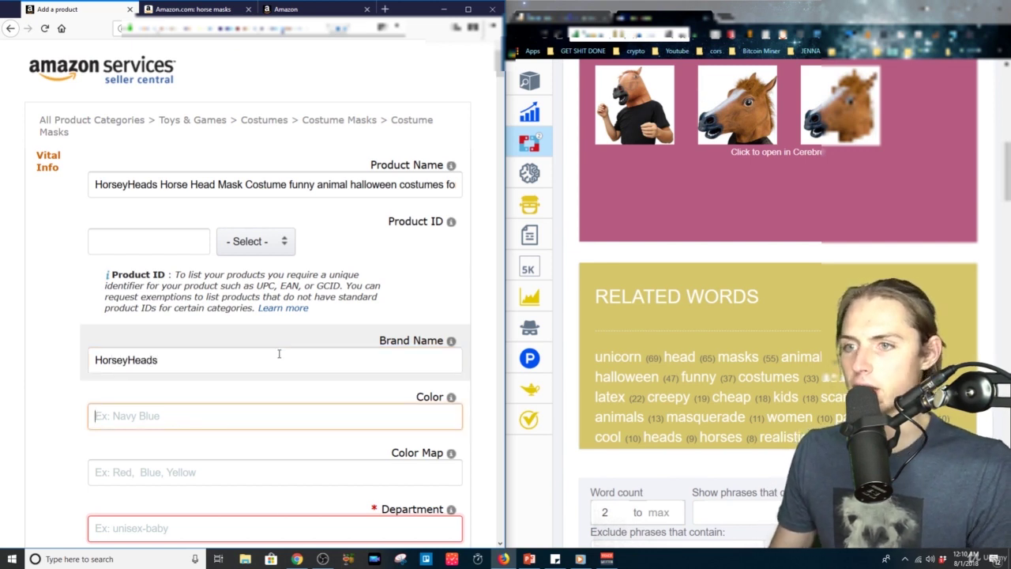
Step: Enter "brown" as the product's color
scroll(278, 357, "down", 3)
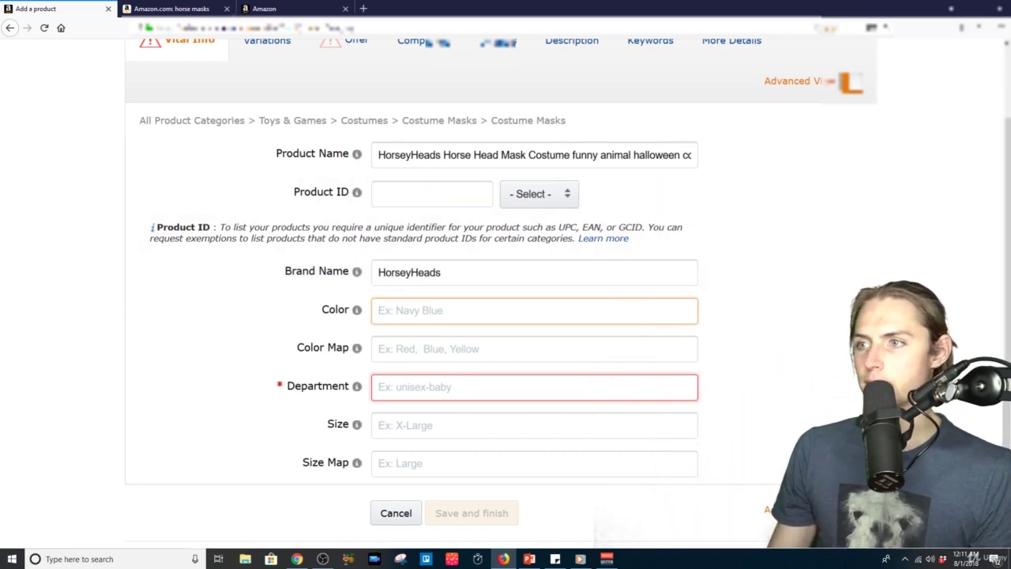
type("a")
key("BackSpace")
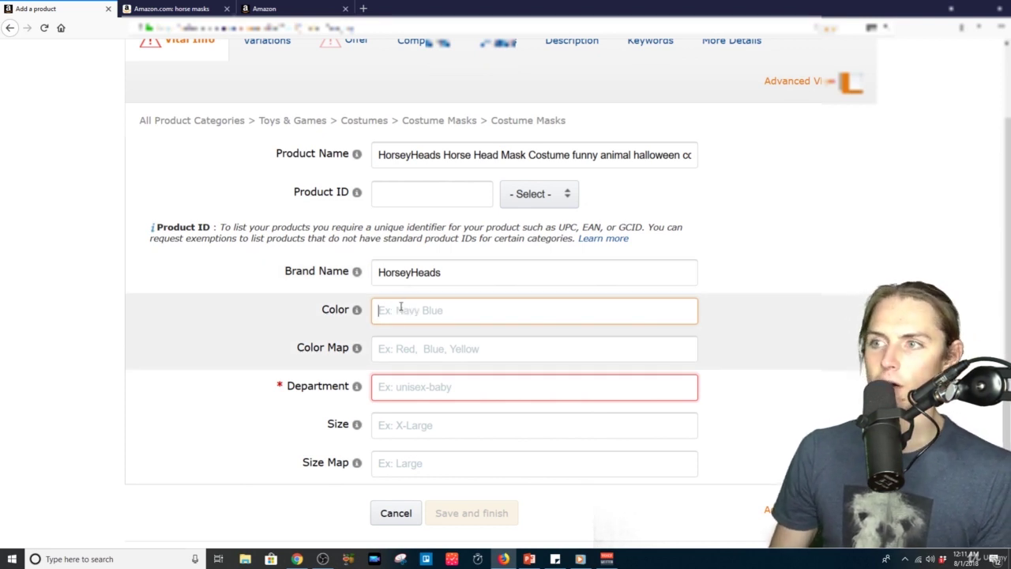
type("blu")
key("BackSpace")
type("brown")
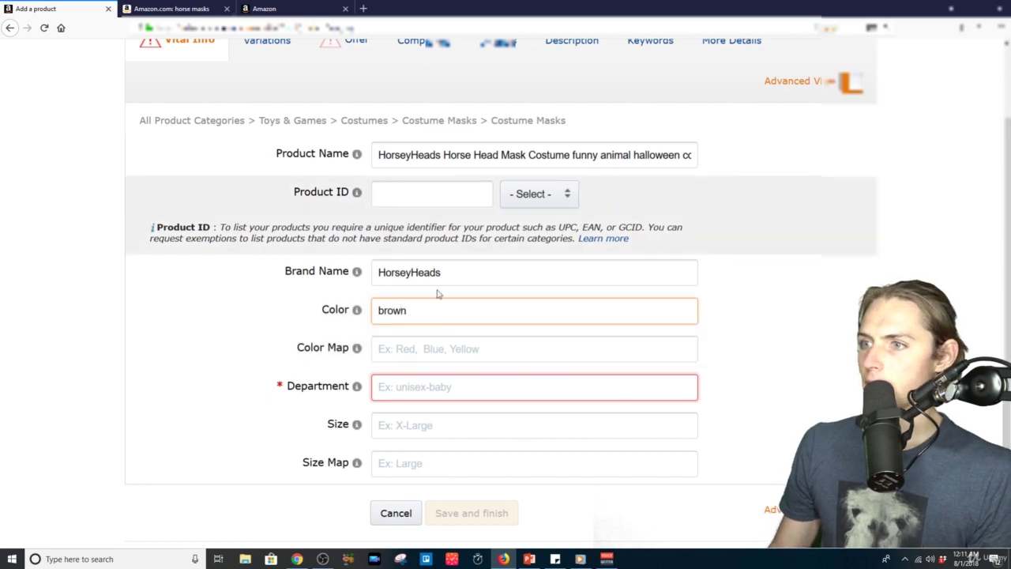
Step: Set the color map to Brown and the department to "unisex-adult (luggage only)"
scroll(418, 332, "down", 1)
left_click(405, 308)
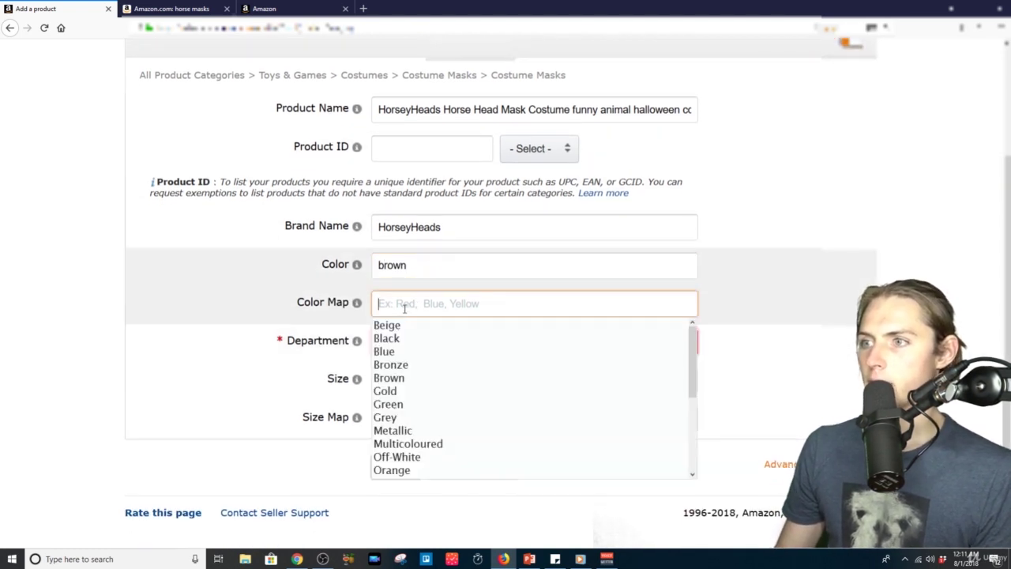
left_click(422, 379)
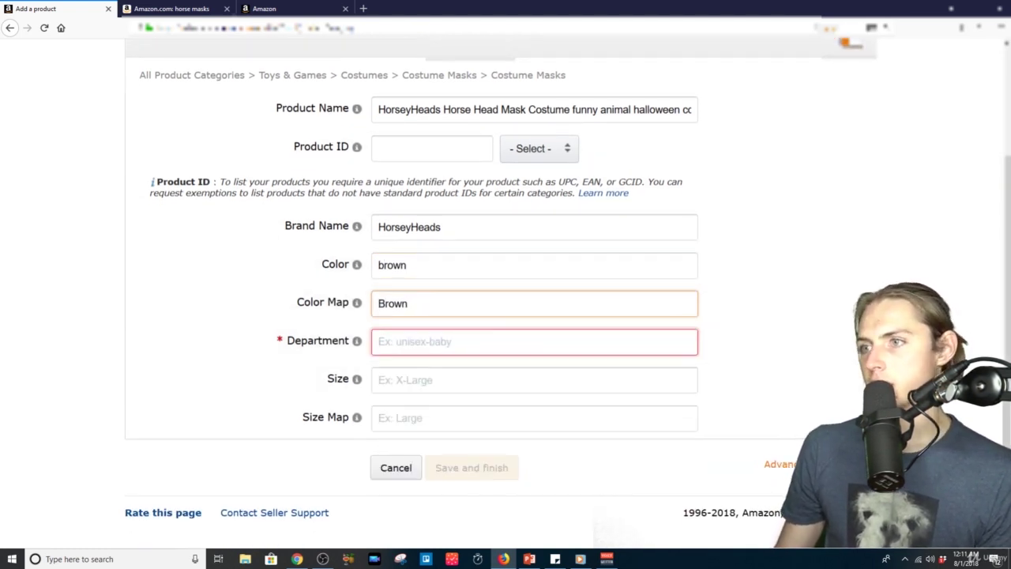
left_click(452, 308)
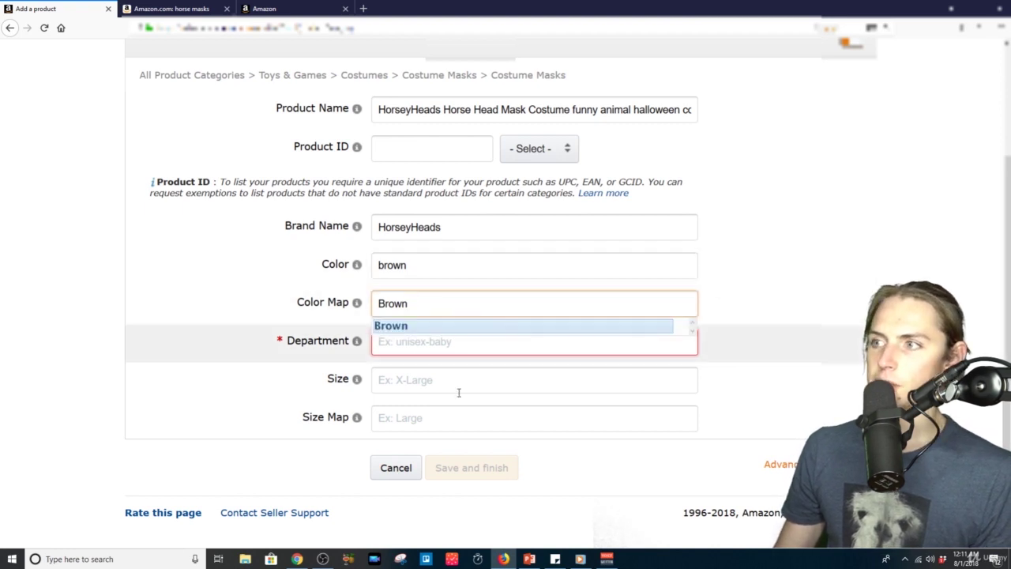
left_click(796, 317)
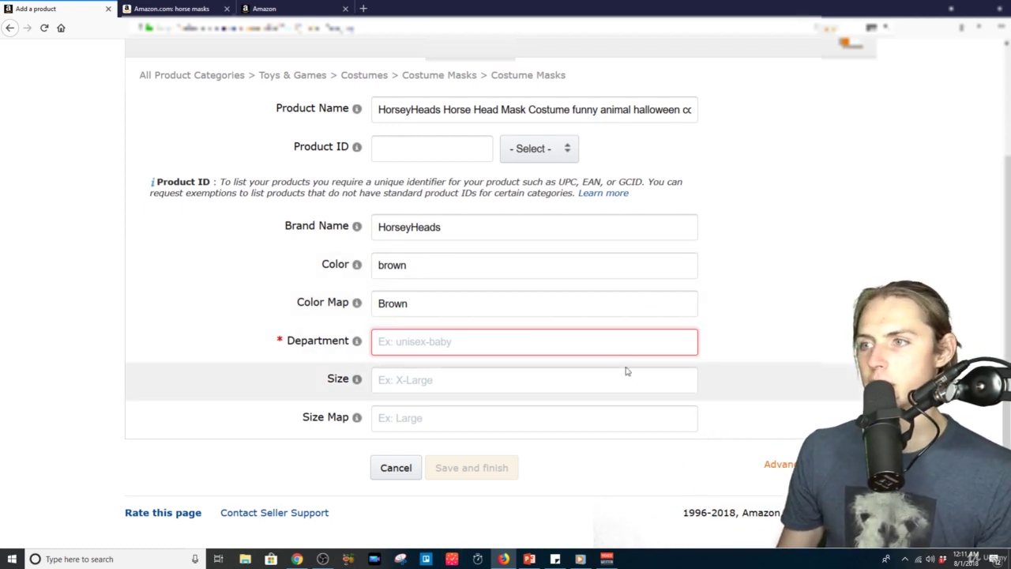
left_click(545, 339)
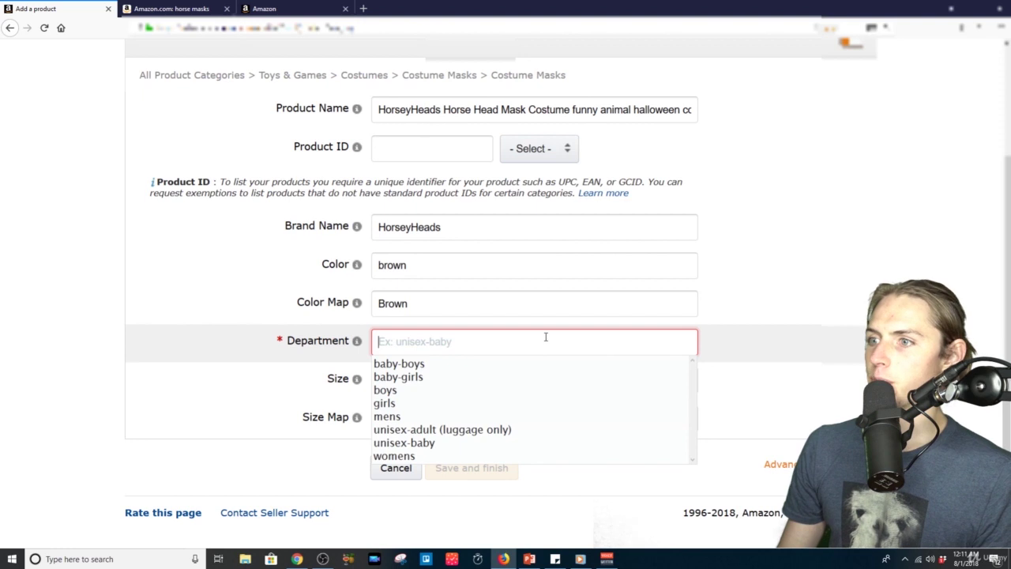
left_click(453, 431)
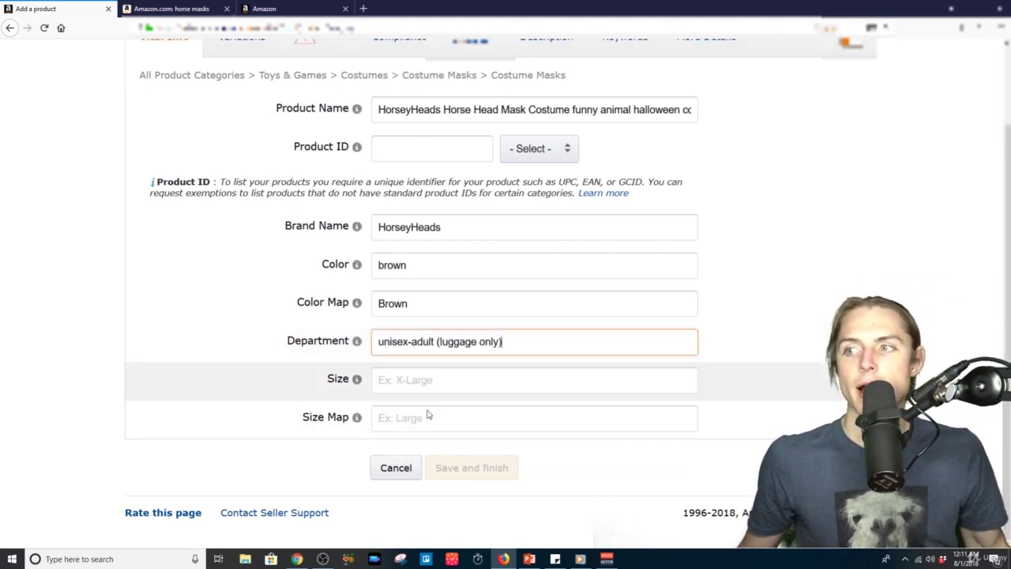
left_click(431, 379)
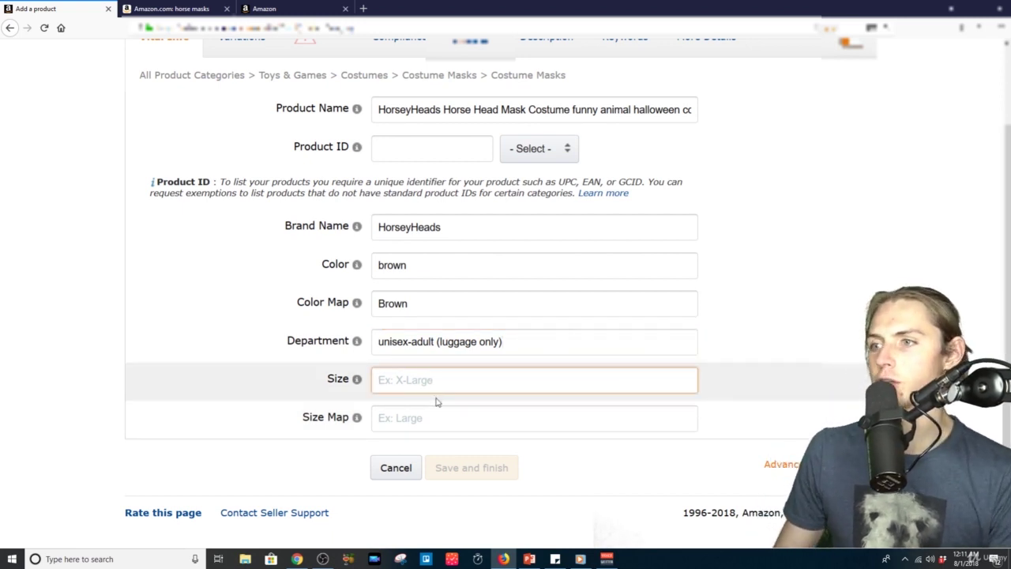
left_click(426, 418)
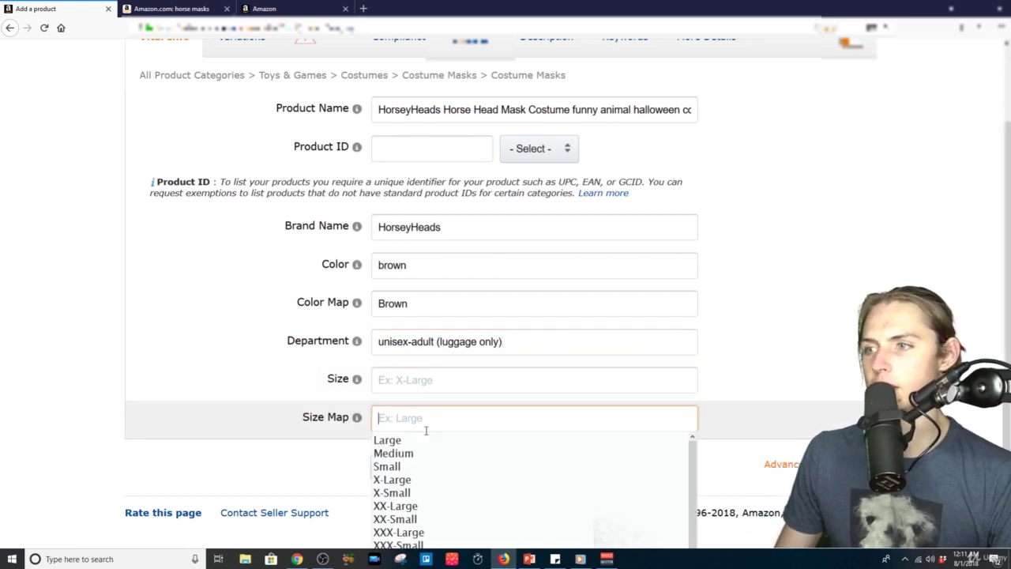
left_click(430, 385)
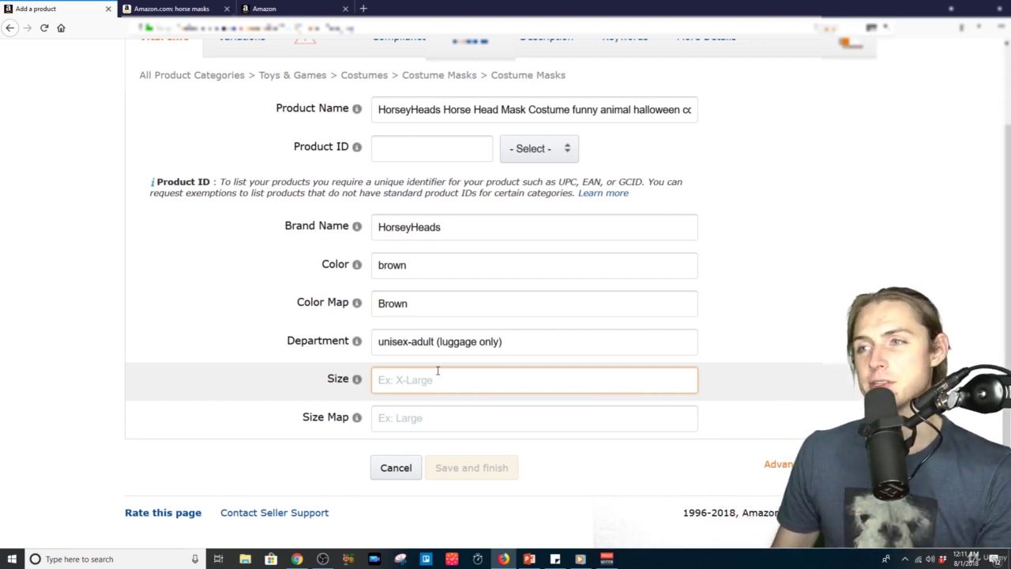
left_click_drag(407, 265, 398, 255)
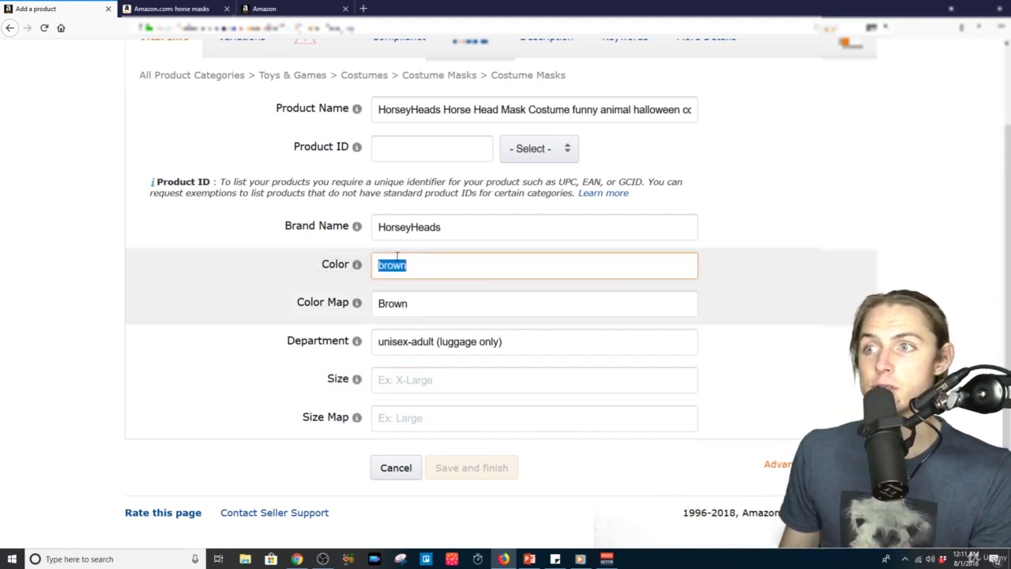
left_click(279, 261)
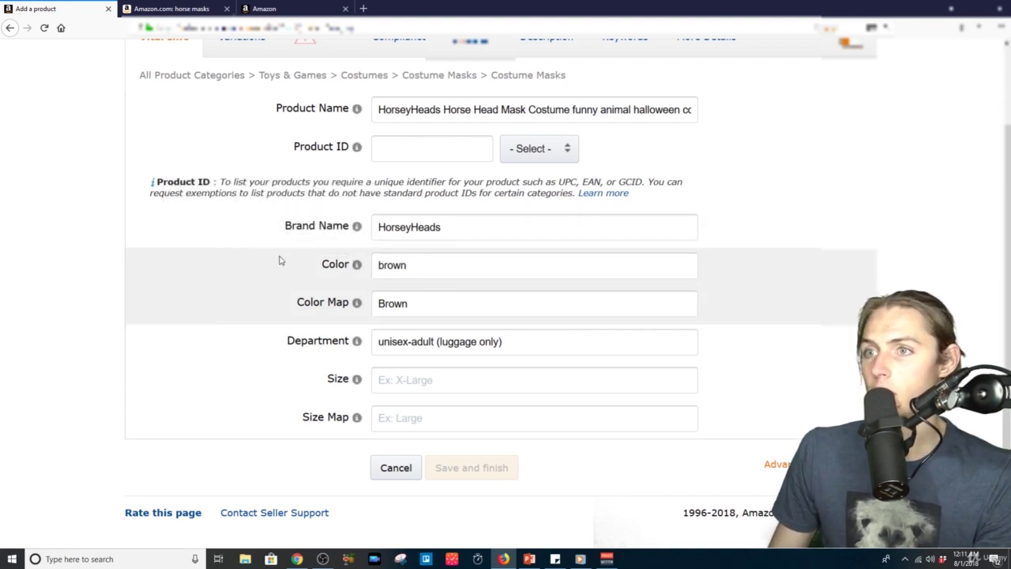
Step: Replace the color value with "Brown Horse Head"
left_click(438, 269)
double_click(437, 269)
left_click(447, 266)
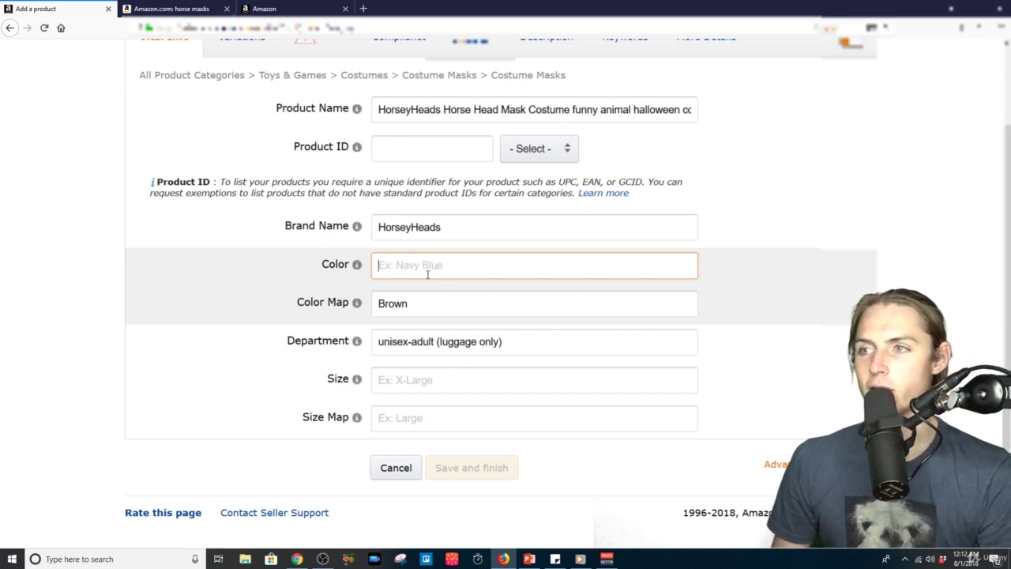
key("BackSpace")
type("Brown Horse He")
left_click(244, 274)
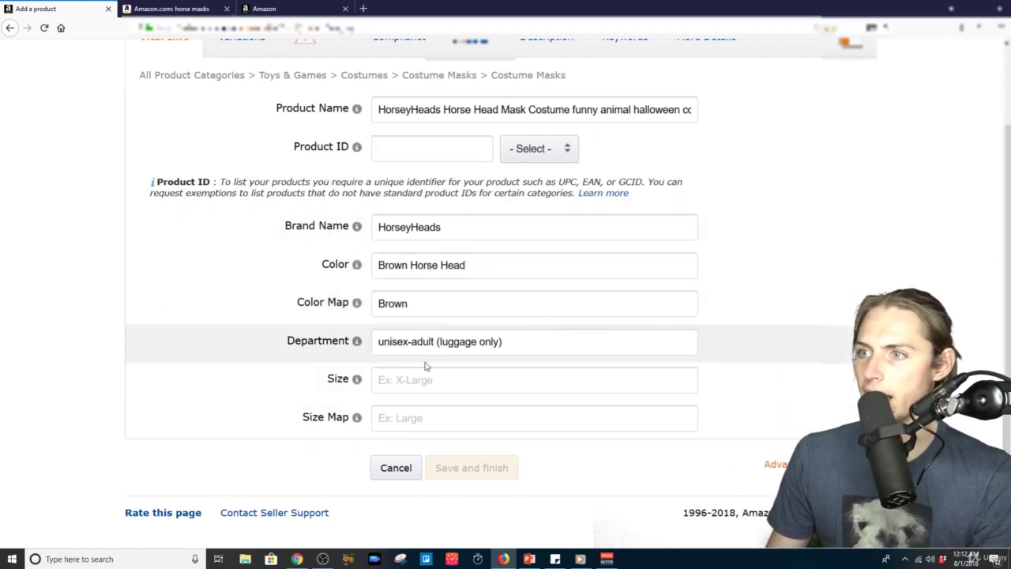
left_click(441, 299)
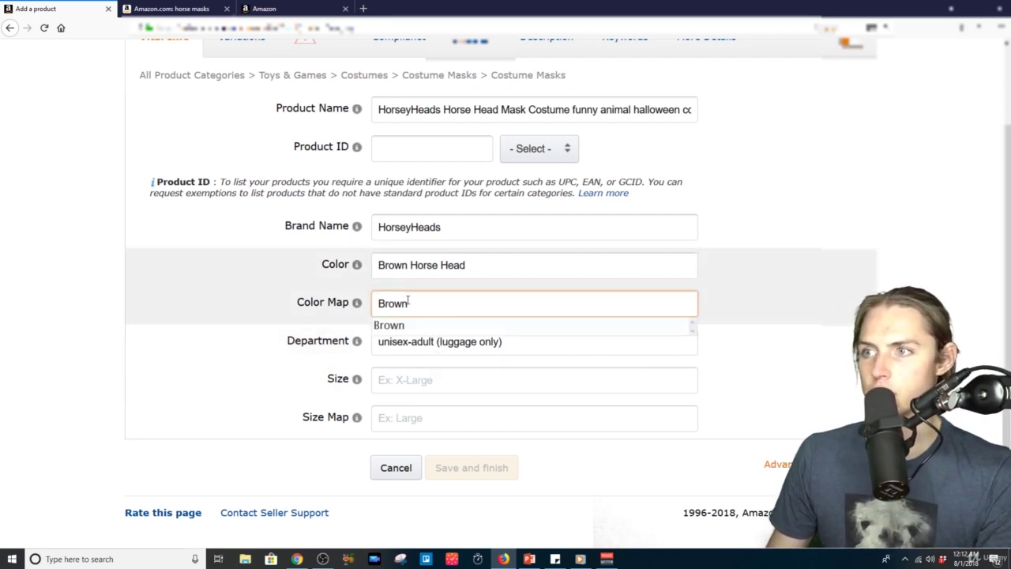
Step: Confirm Brown as the color map and enter "Unisex Horse Head Mask" as the product's size
left_click(412, 326)
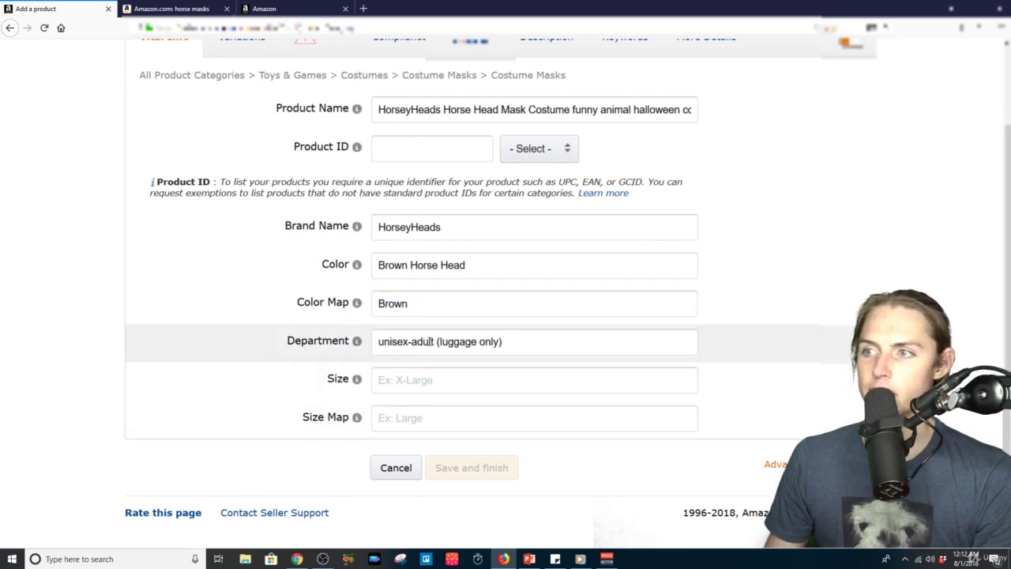
left_click(456, 381)
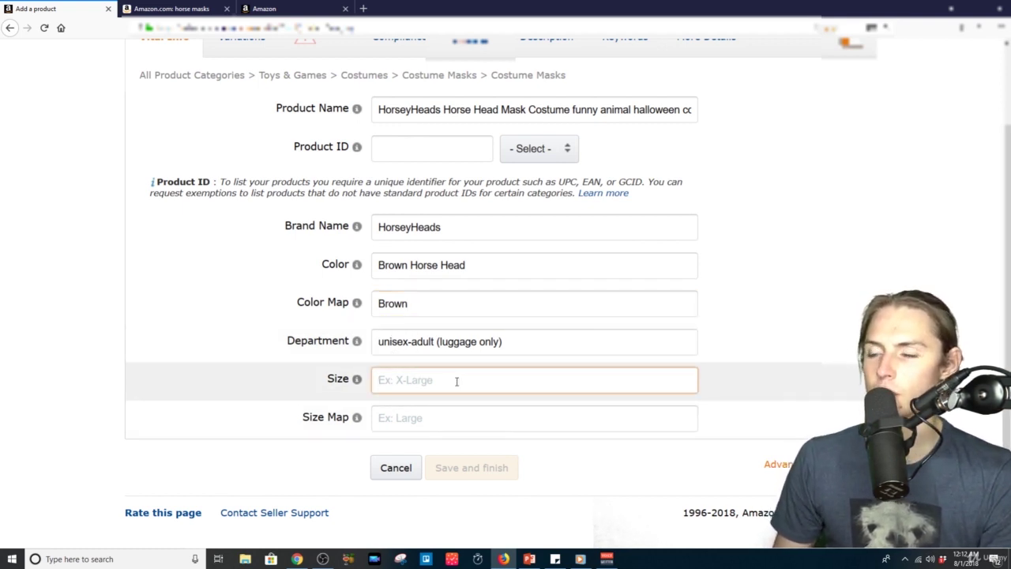
type("u")
key("BackSpace")
type("Unisex Horse Head")
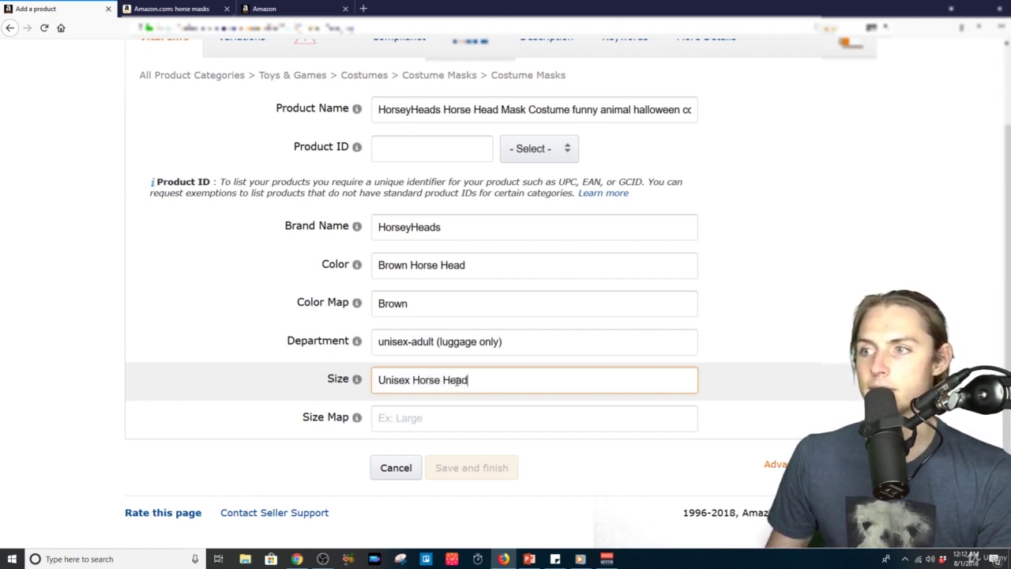
type(" M<")
key("BackSpace")
type("ask")
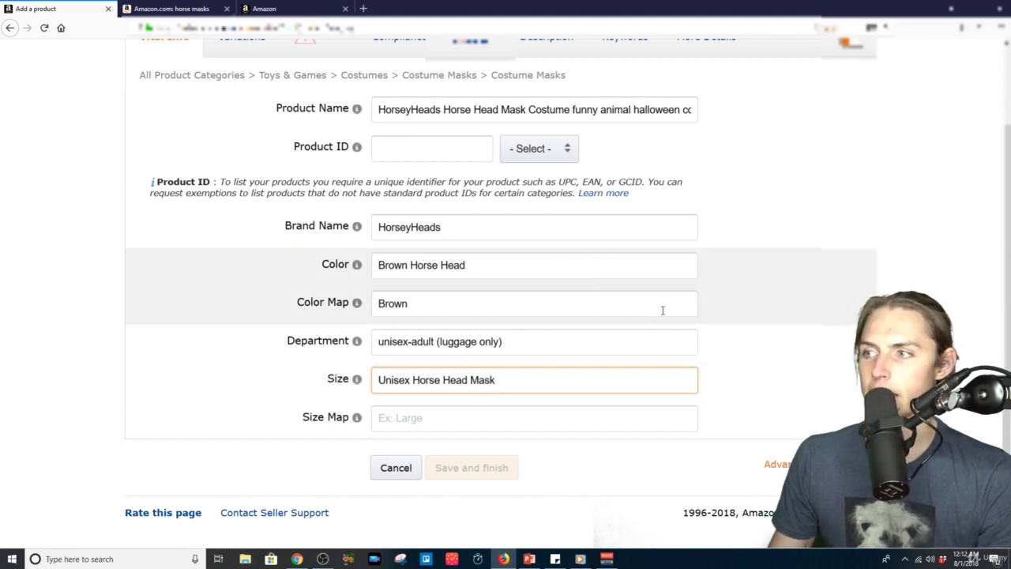
Step: Look through the size map options and examine how the competing Kingmys horse mask listing words its color
left_click(429, 419)
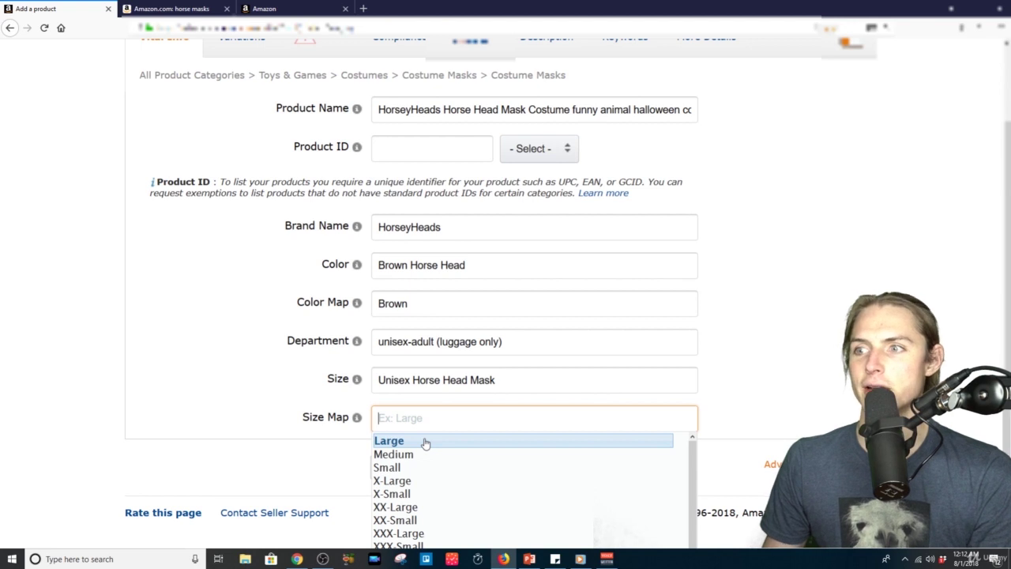
scroll(601, 508, "down", 2)
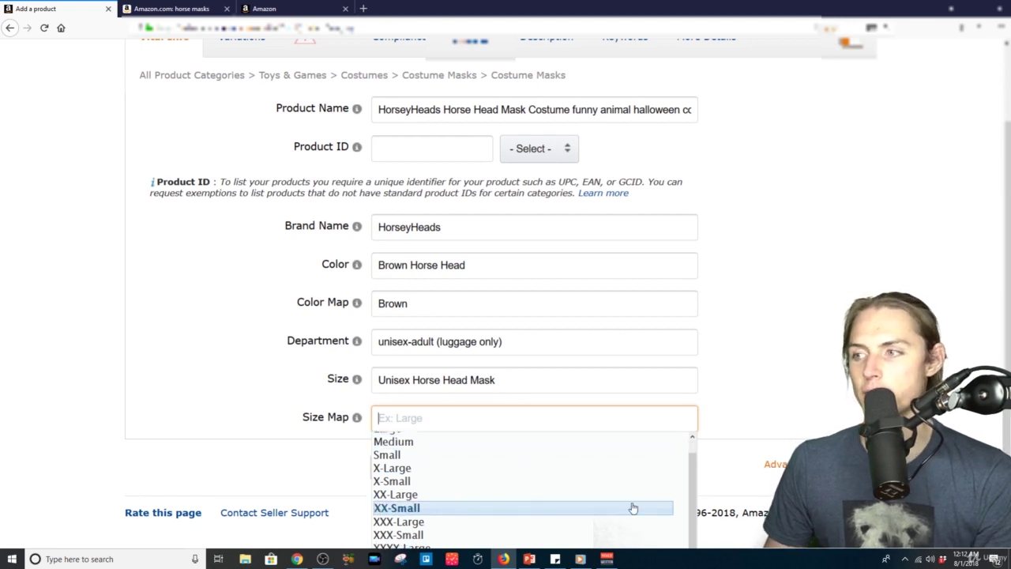
scroll(814, 416, "down", 1)
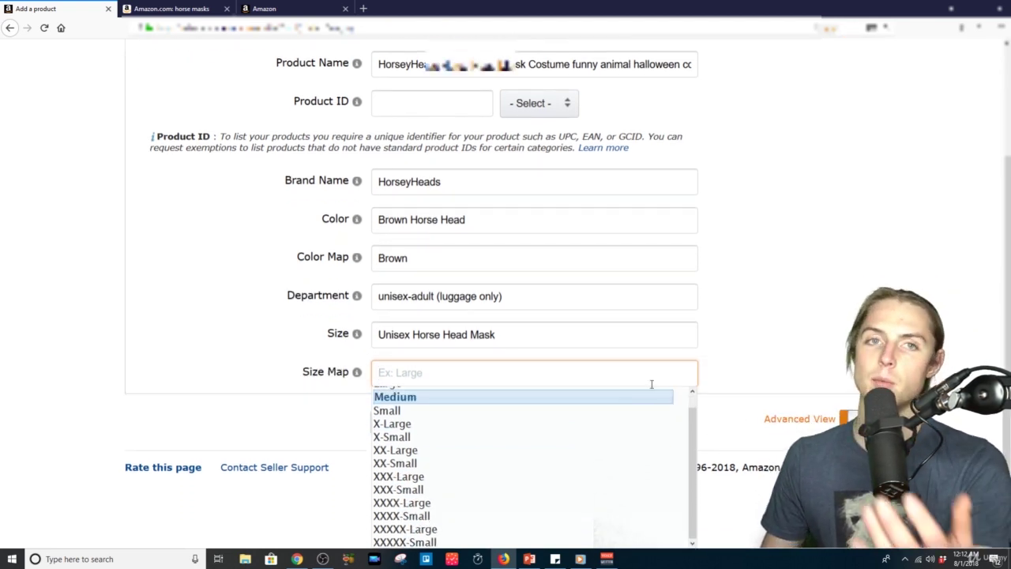
scroll(653, 391, "up", 1)
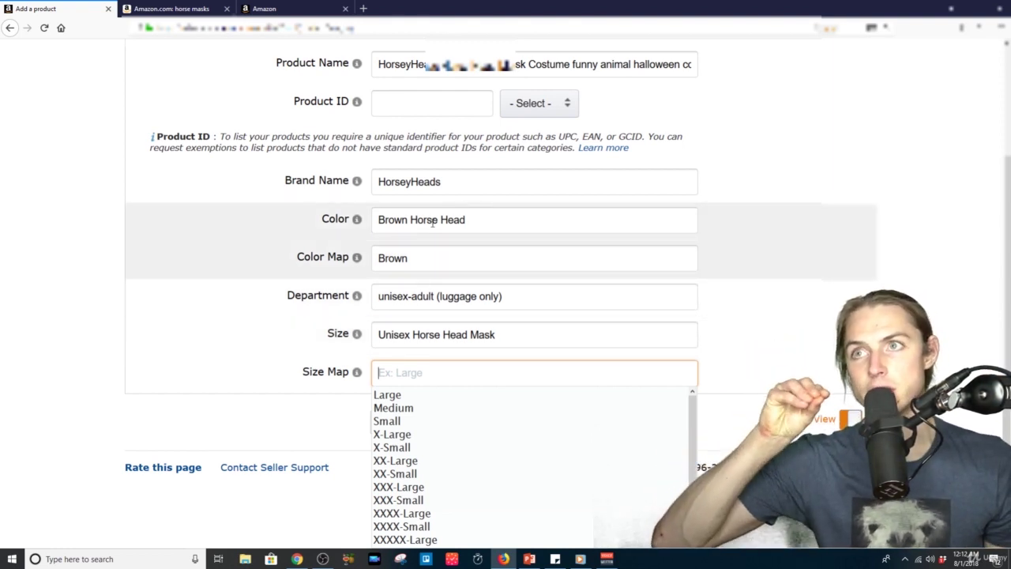
left_click(196, 6)
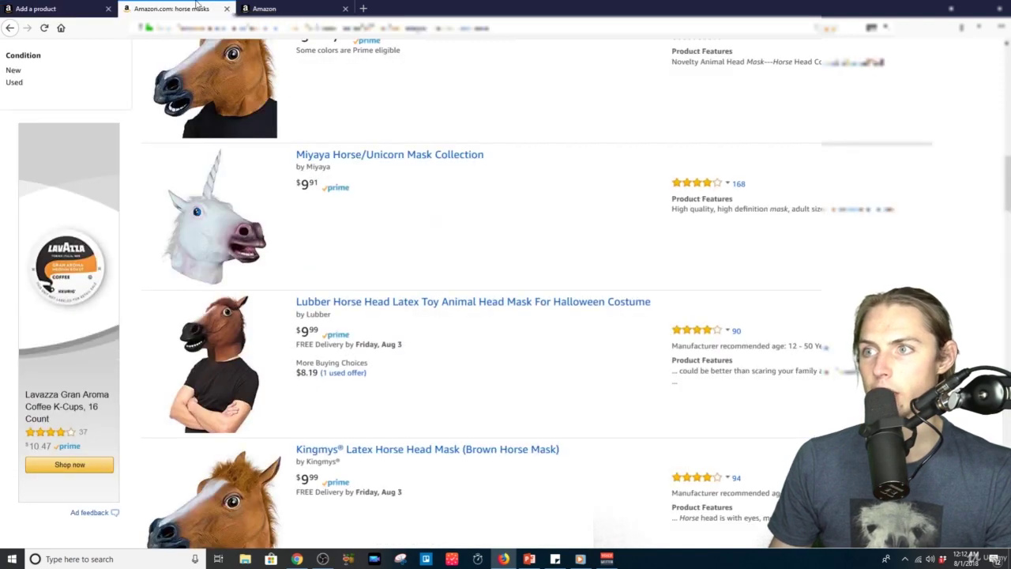
scroll(553, 355, "down", 3)
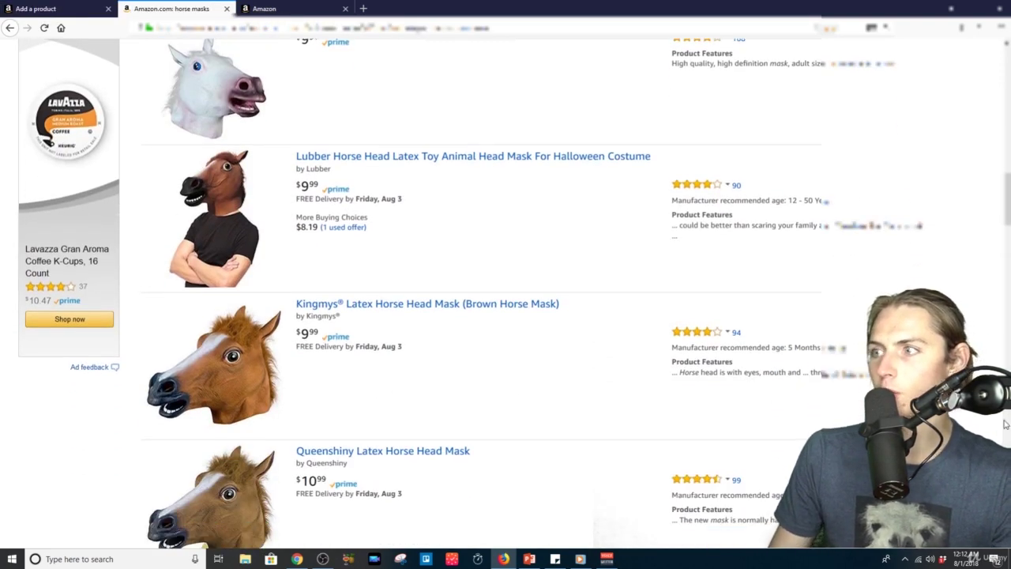
left_click(427, 305)
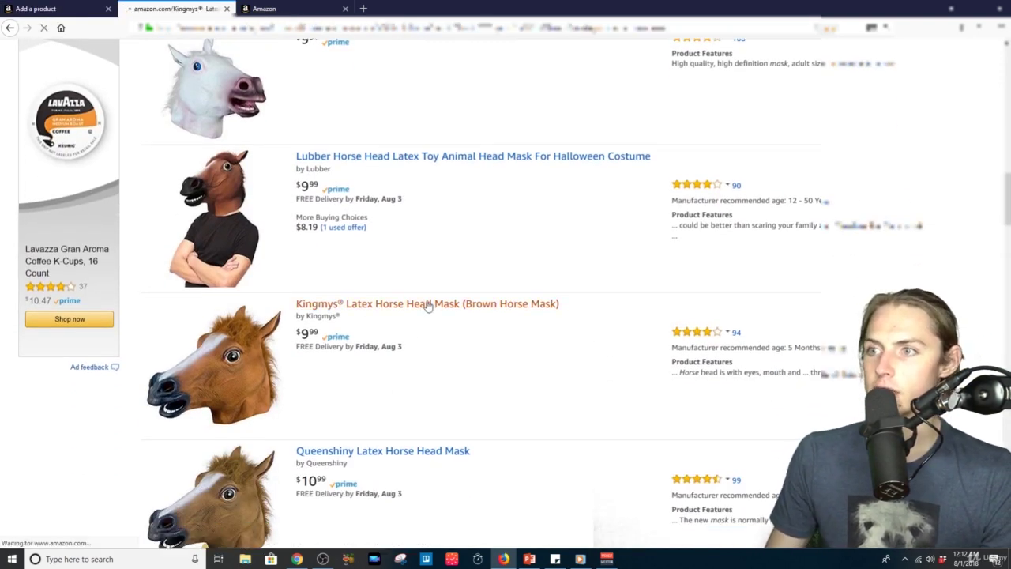
scroll(620, 293, "down", 3)
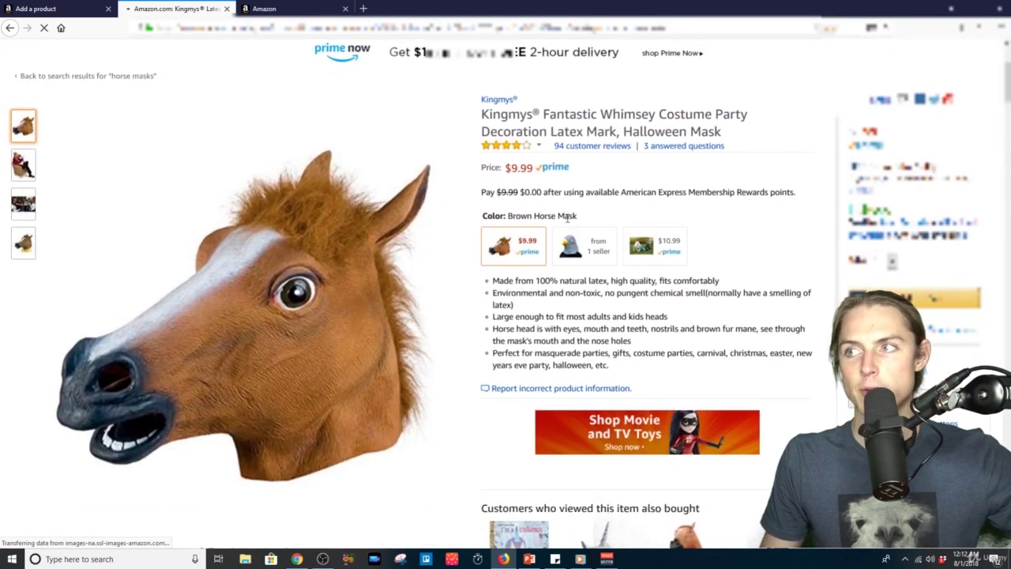
left_click_drag(587, 217, 532, 217)
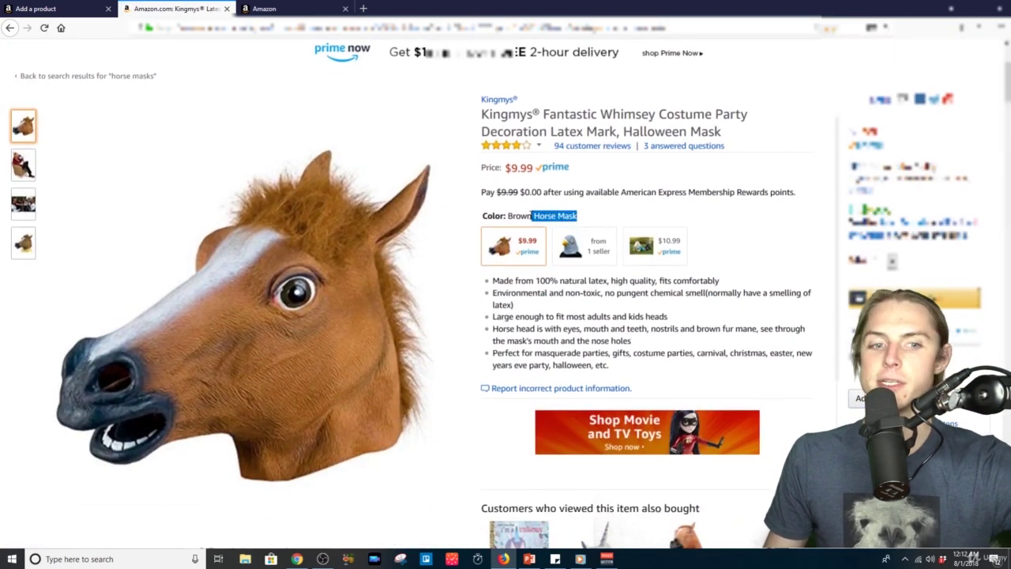
left_click(641, 223)
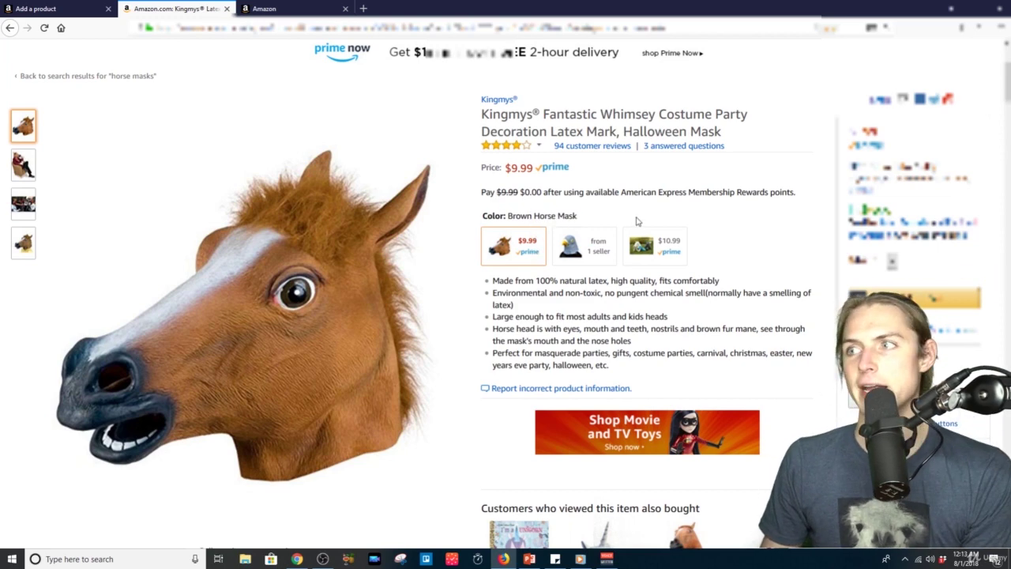
key("ctrl+plus")
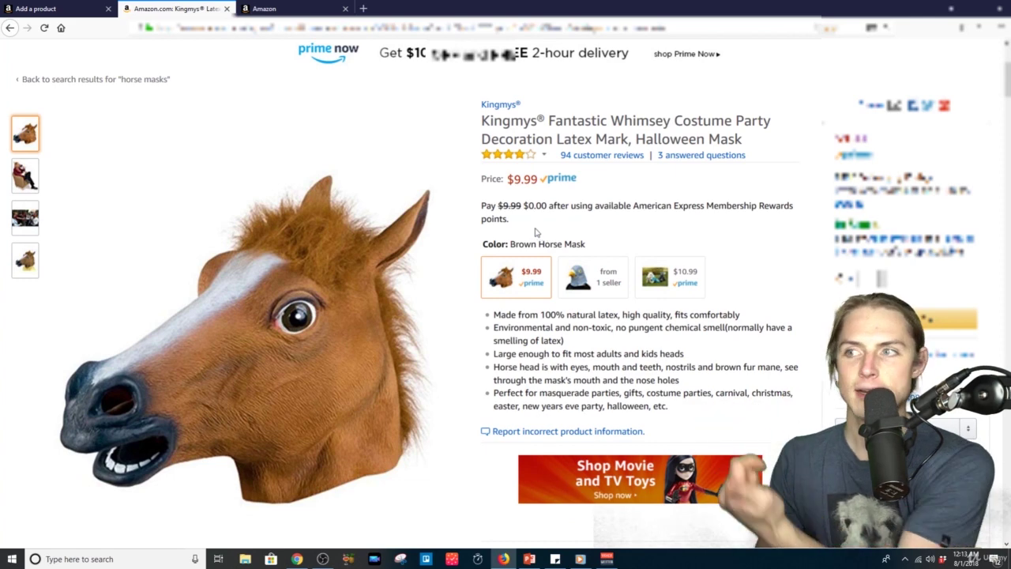
Step: Return to the new product form and set the size map to X-Large
left_click(55, 9)
scroll(451, 455, "down", 1)
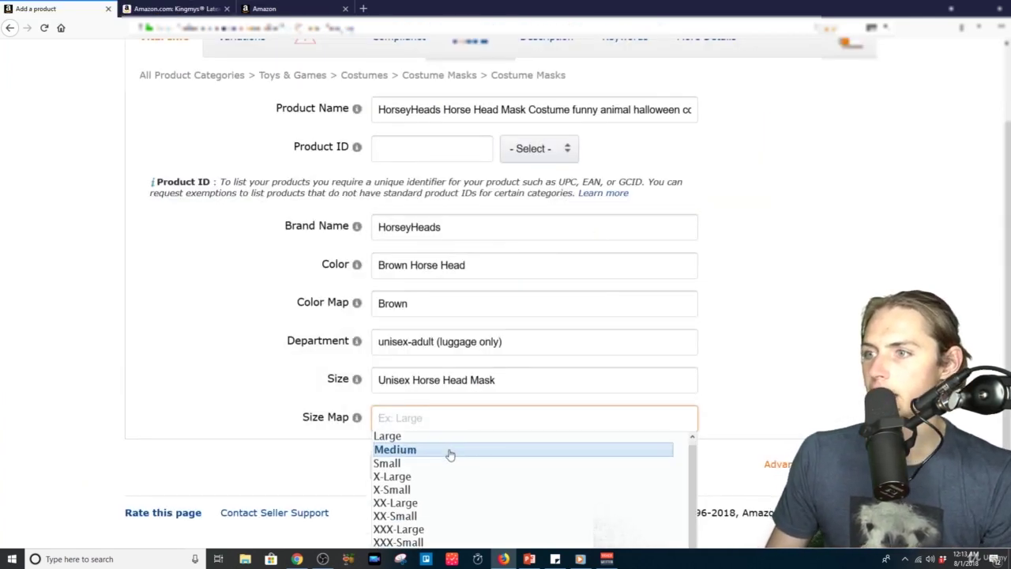
scroll(452, 506, "down", 1)
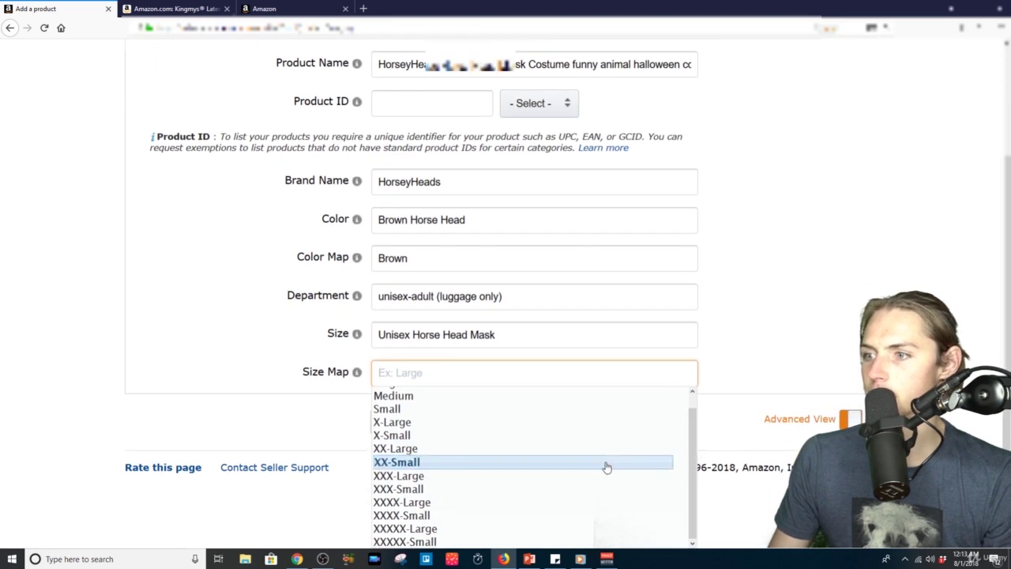
left_click_drag(695, 488, 689, 542)
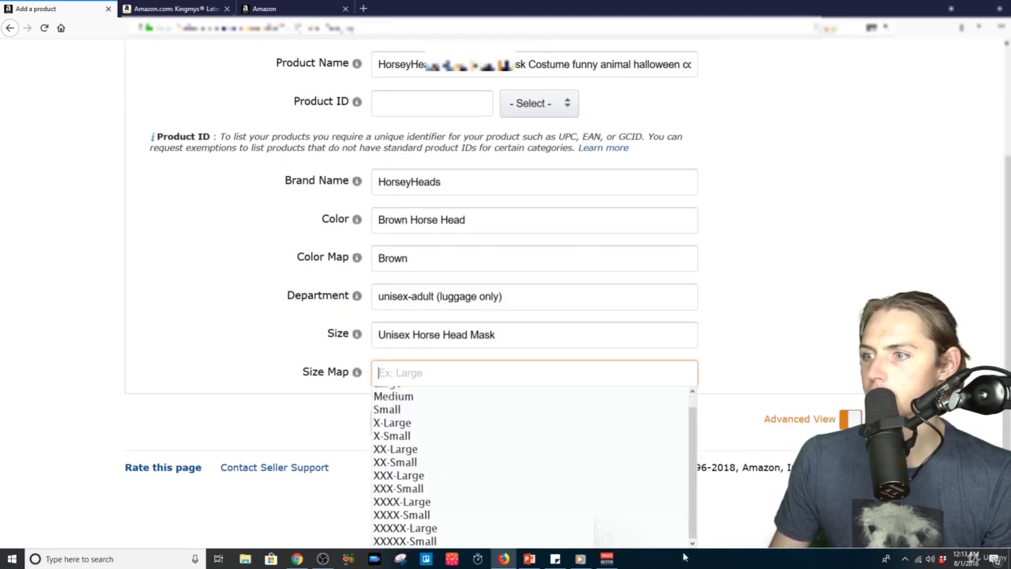
left_click(422, 425)
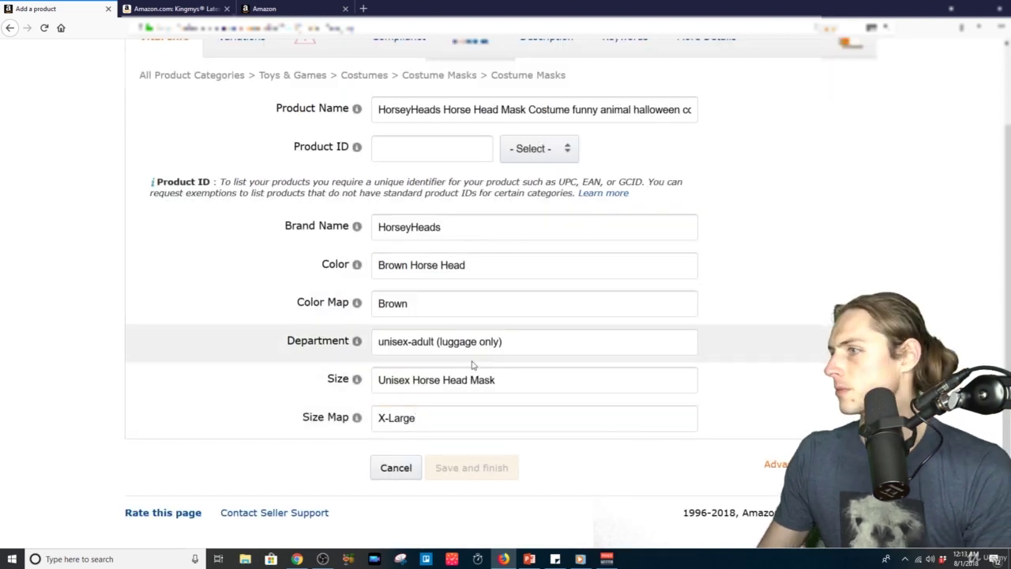
Step: Open the product's variations and choose Style as the variation theme
scroll(474, 261, "up", 2)
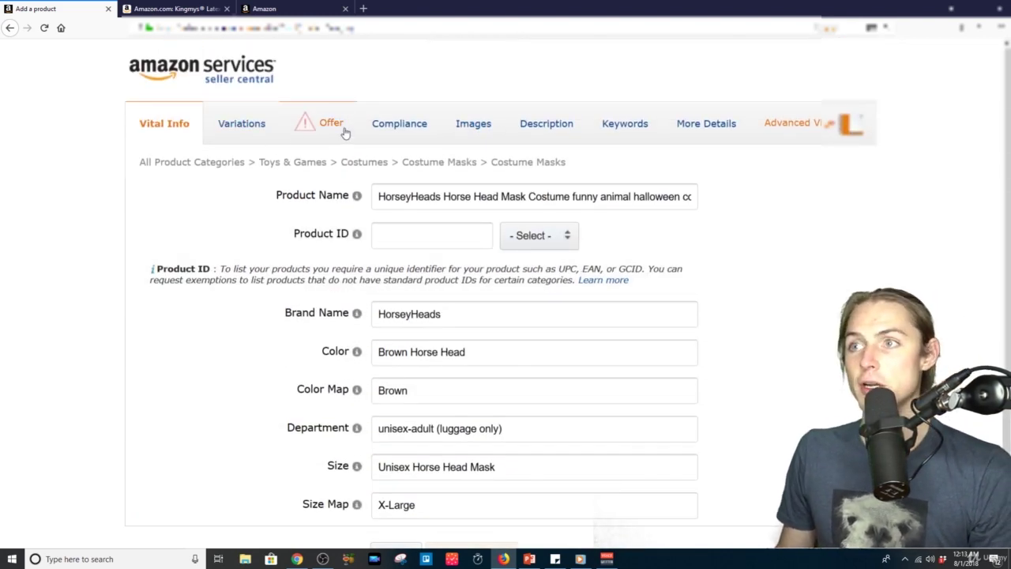
left_click(257, 141)
left_click(420, 197)
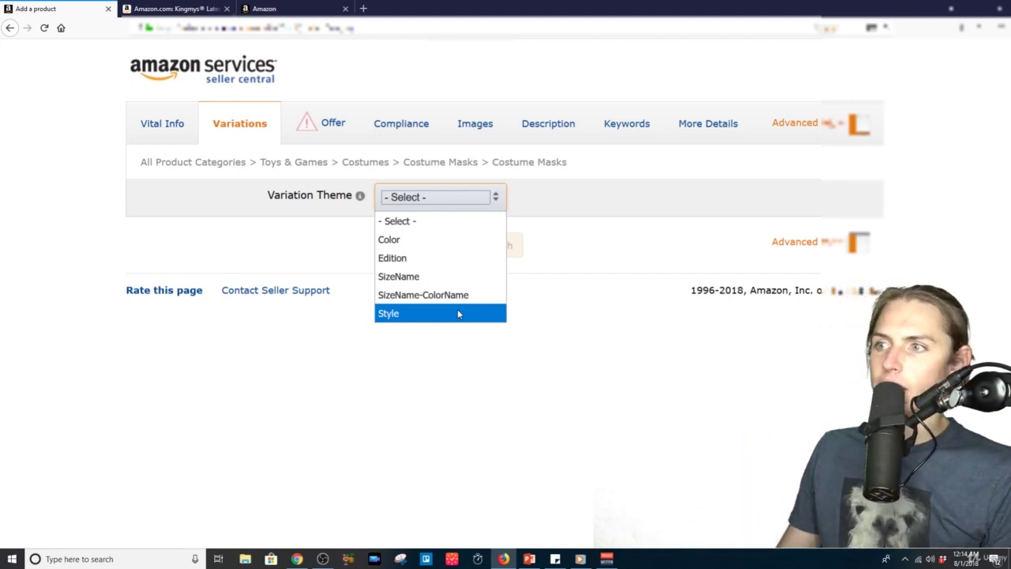
left_click(418, 314)
scroll(269, 368, "down", 2)
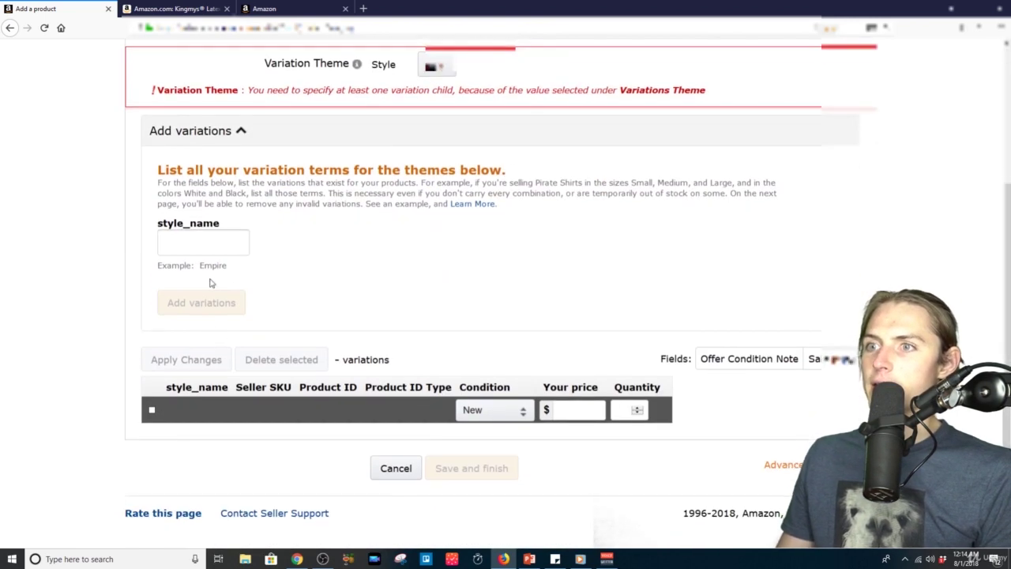
Step: Try to enter a style name for the variation and browse the suggested style names
left_click(212, 249)
type("A")
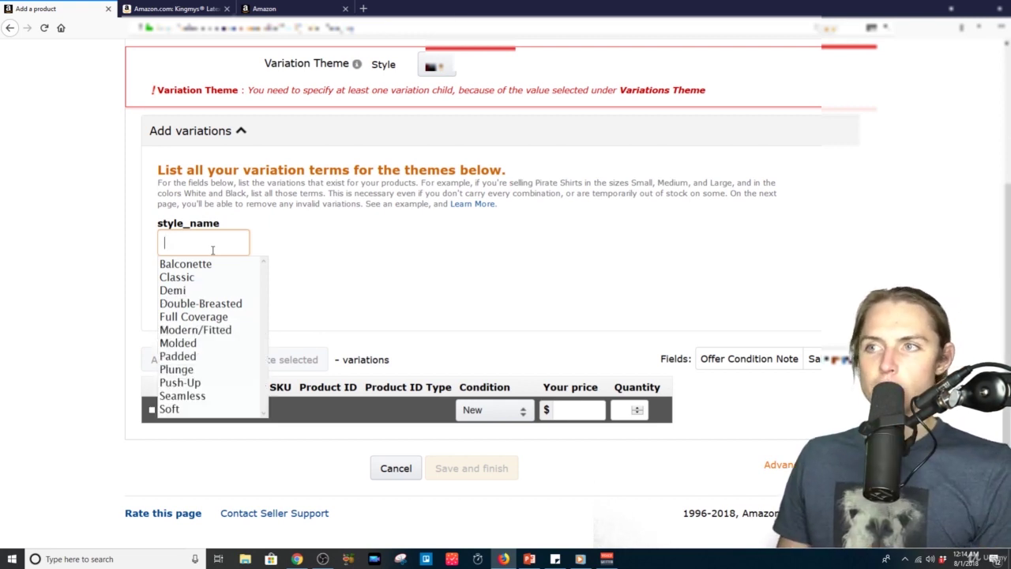
type("Ala")
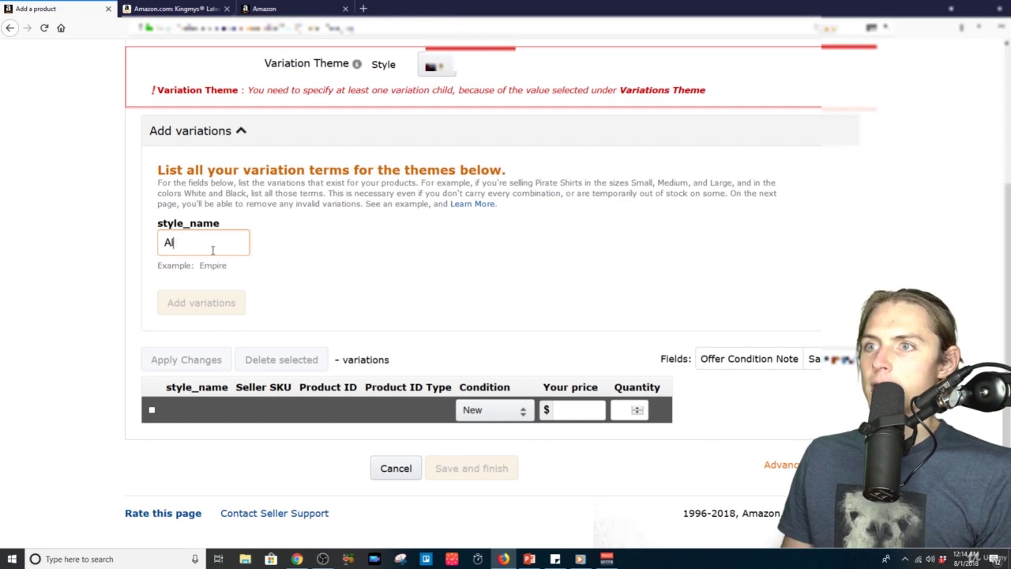
left_click(212, 250)
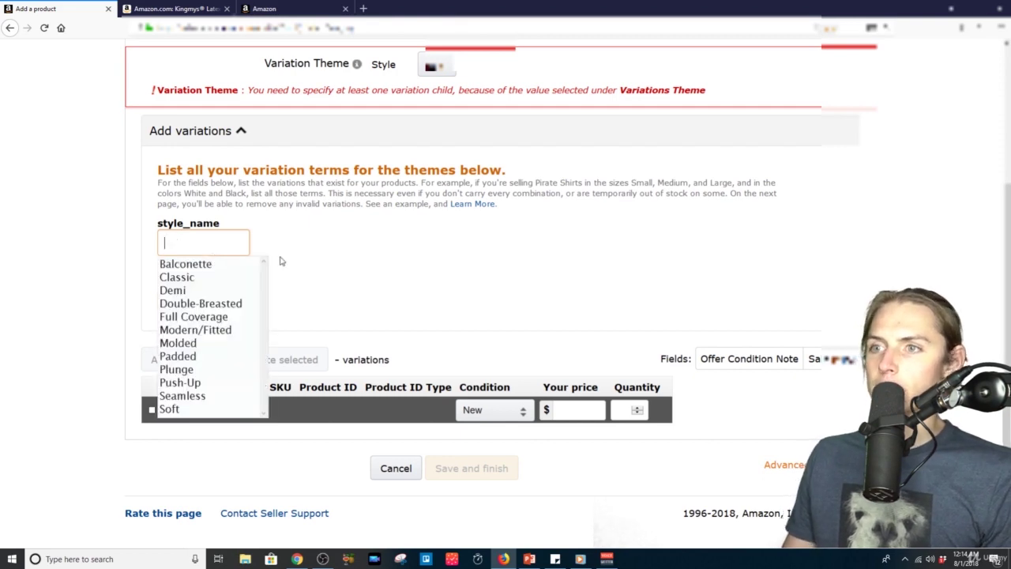
scroll(199, 289, "up", 3)
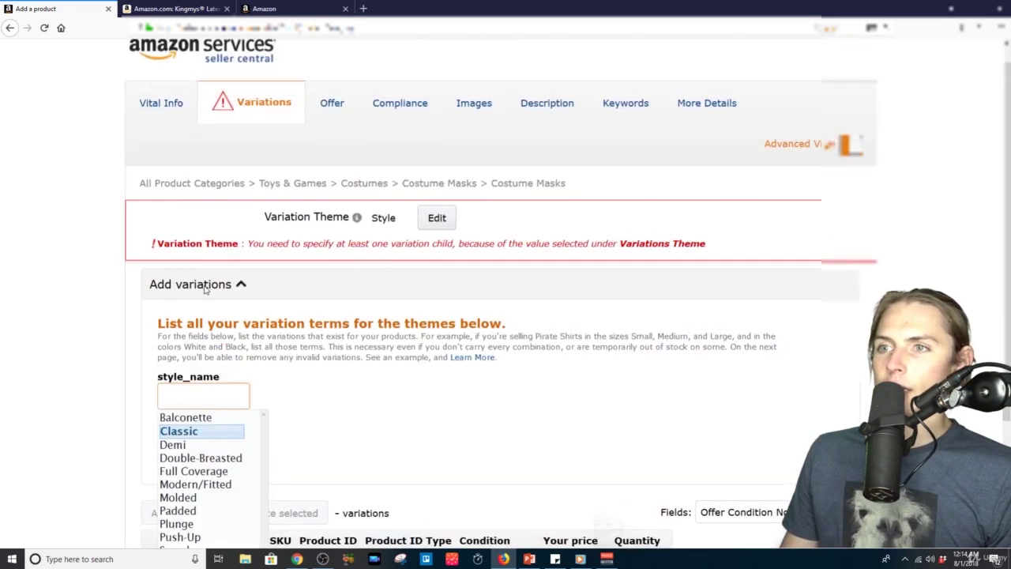
scroll(356, 417, "down", 2)
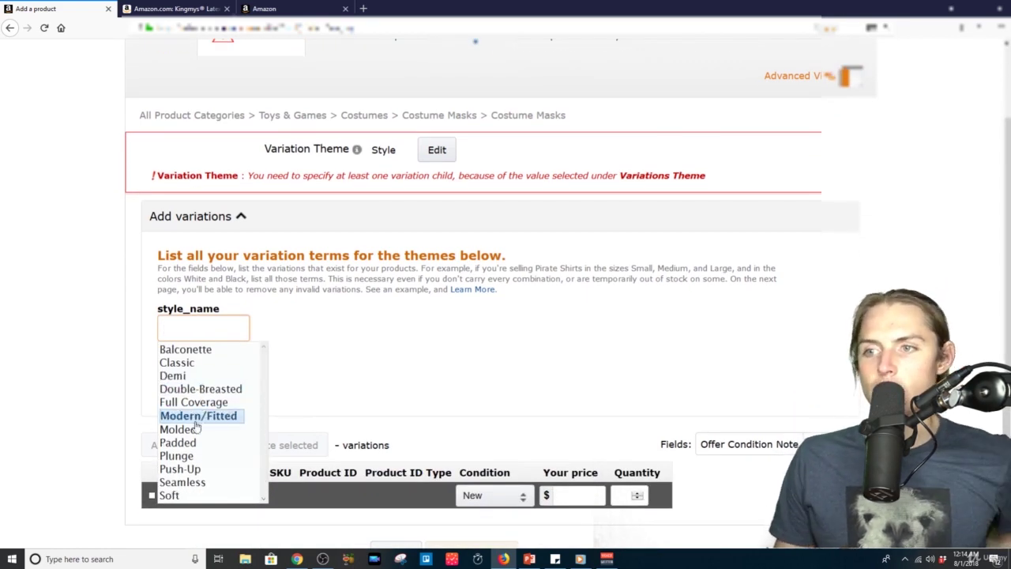
scroll(221, 466, "down", 2)
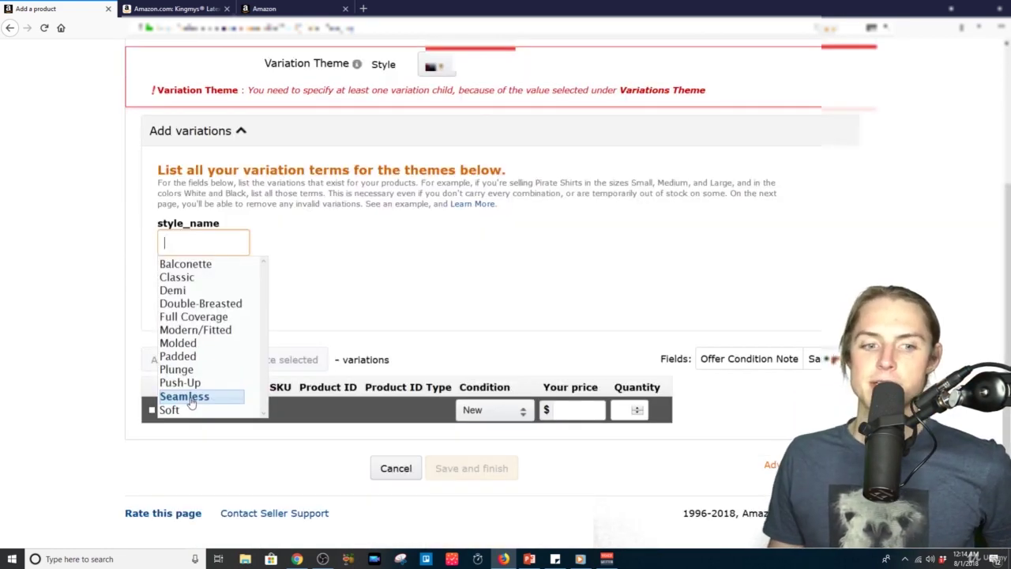
left_click(191, 402)
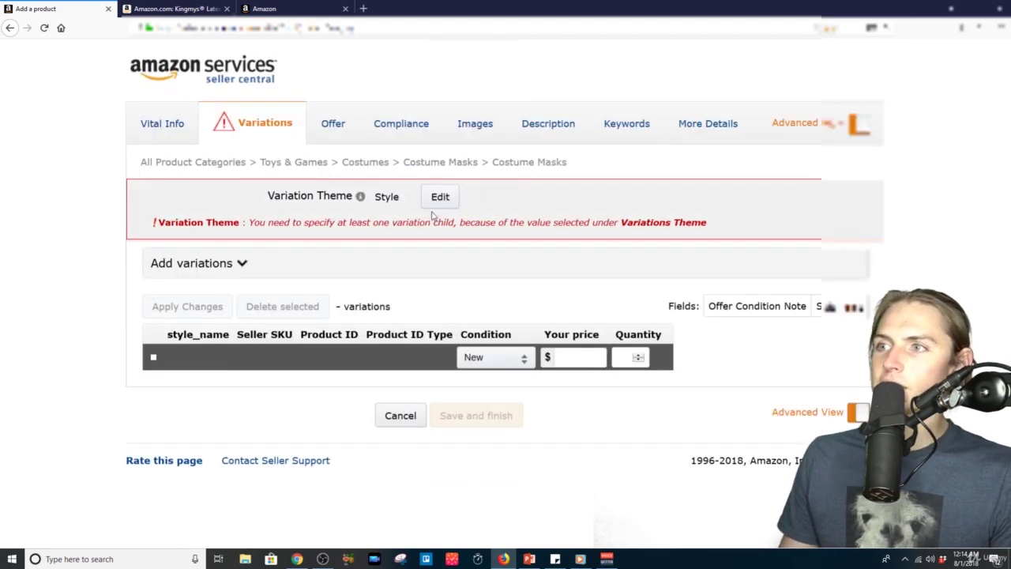
Step: Change the variation theme to Edition, accepting the deletion of existing variations
left_click(438, 197)
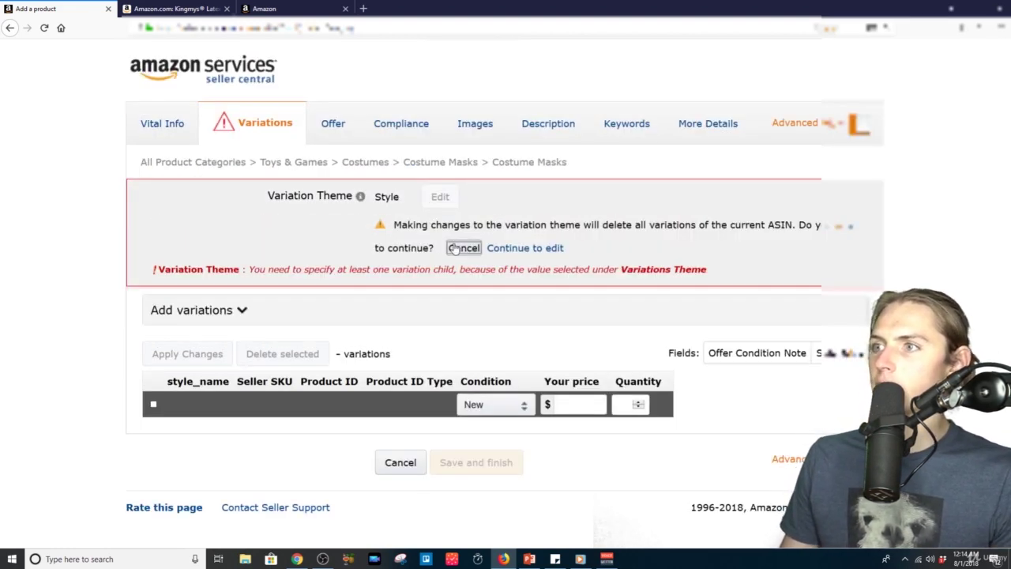
left_click(525, 248)
left_click(446, 207)
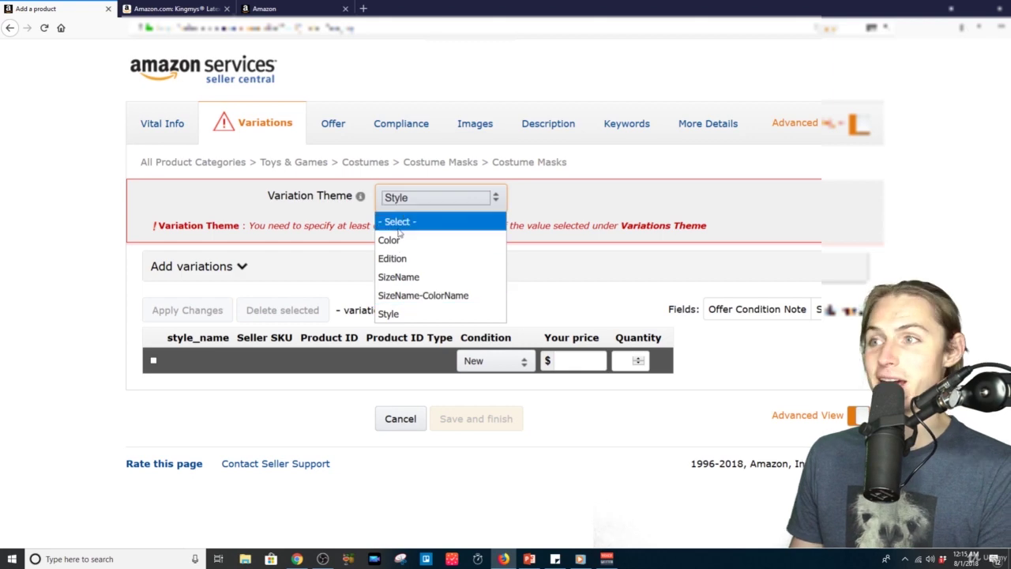
left_click(391, 258)
scroll(395, 260, "down", 2)
Step: Change the variation theme to Color and enter Brown Horse Mask and White Alpaca Mask as color terms
left_click(445, 66)
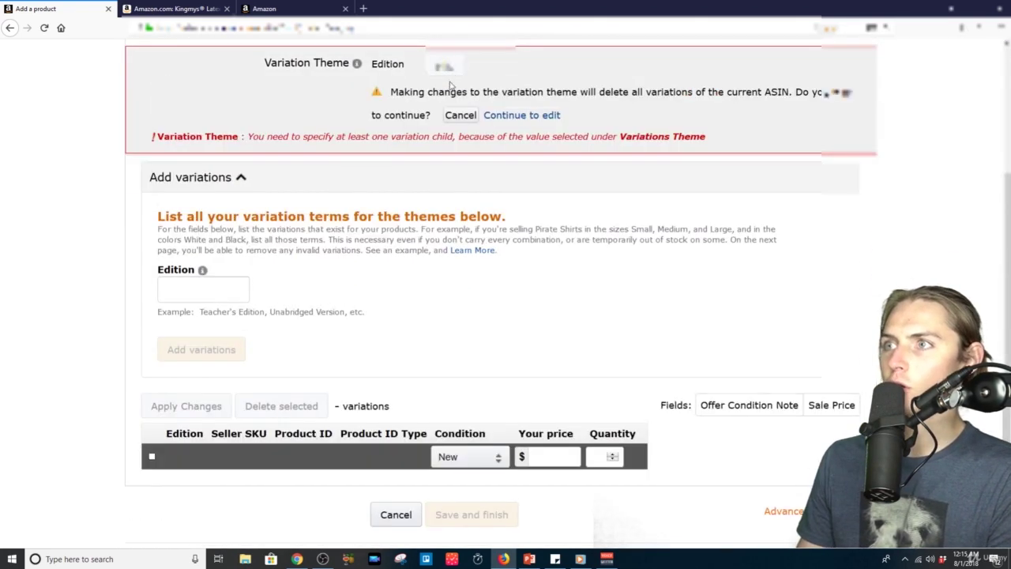
left_click(460, 114)
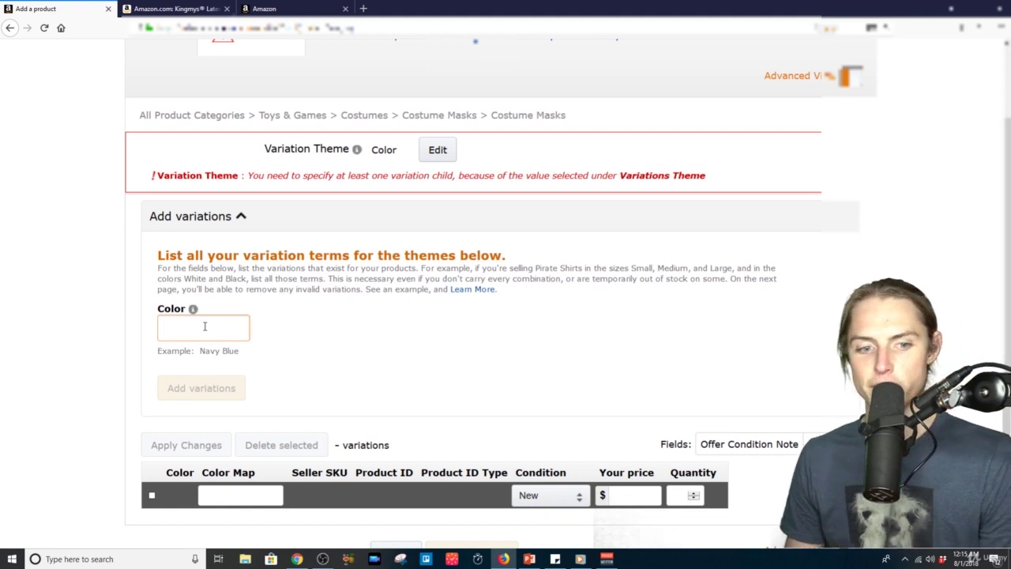
type("A")
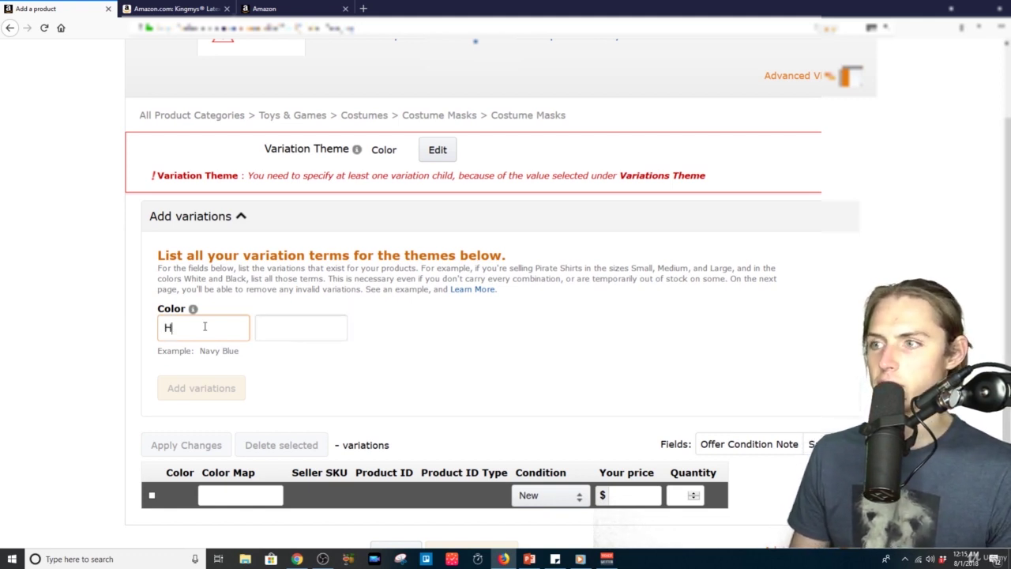
type("Brown")
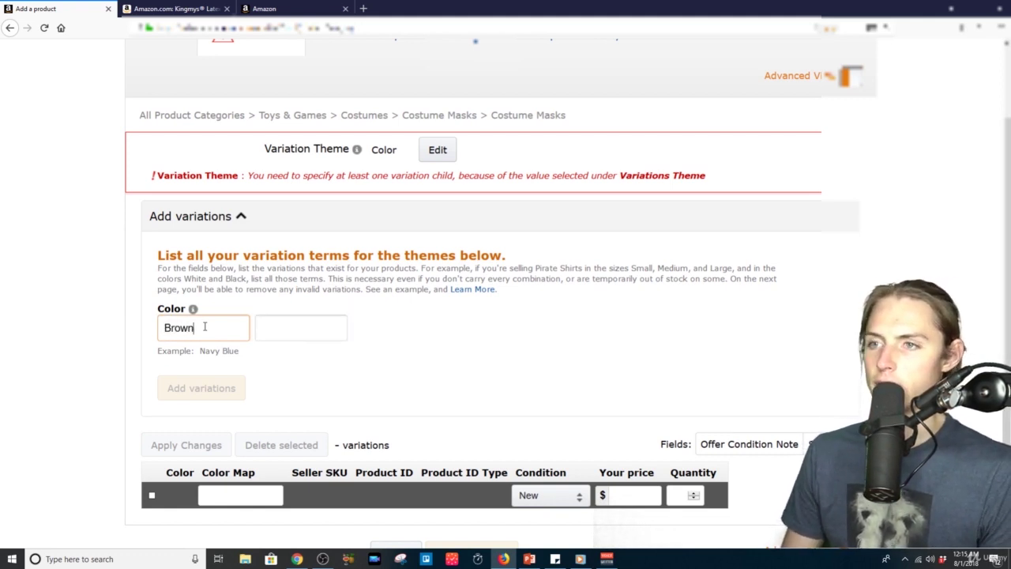
type(" Horse Mask")
key("Tab")
type("Wh")
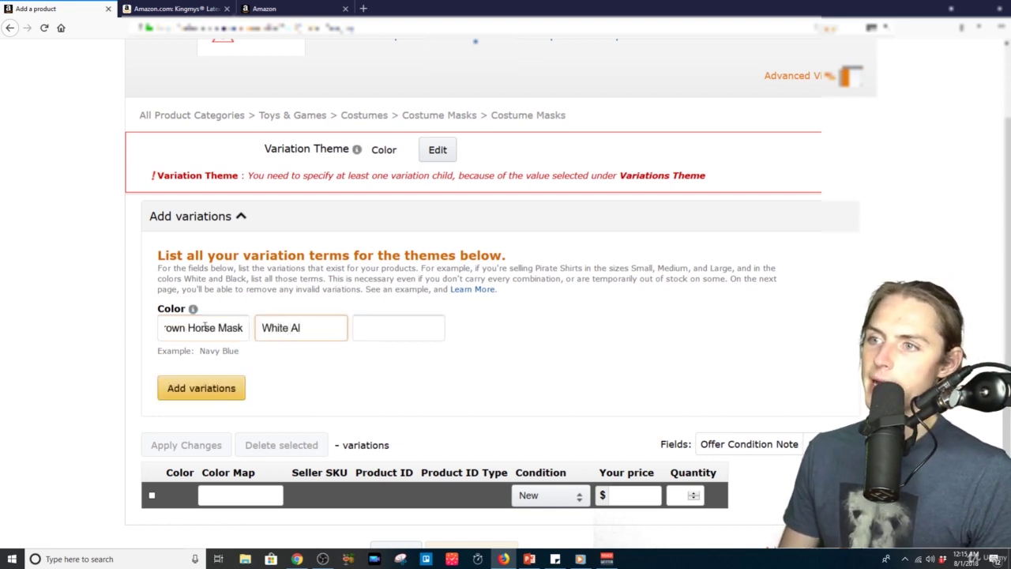
type("ite Alpaca Mask")
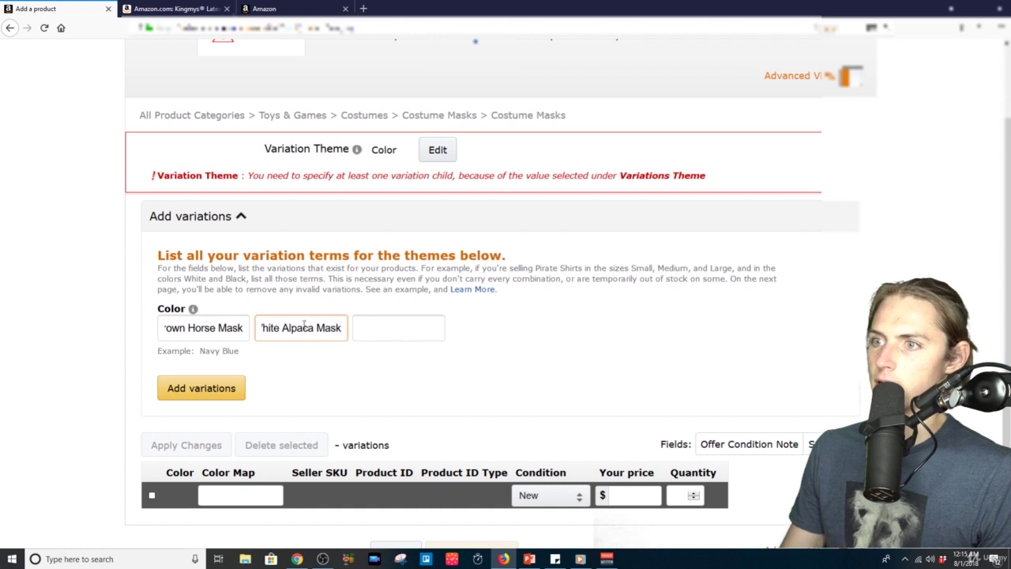
Step: Enter Singing Swallow, Raging Rabbit and Hungry Hippo as further color terms and add all the listed variations
left_click(406, 324)
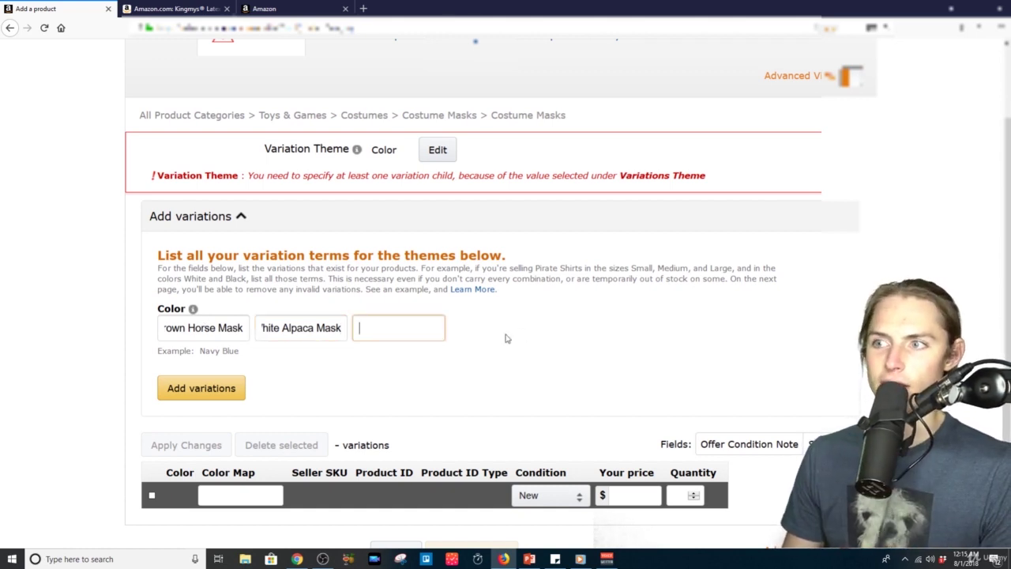
type("Singing Swallow")
key("Tab")
type("Raging Rabbit")
key("Tab")
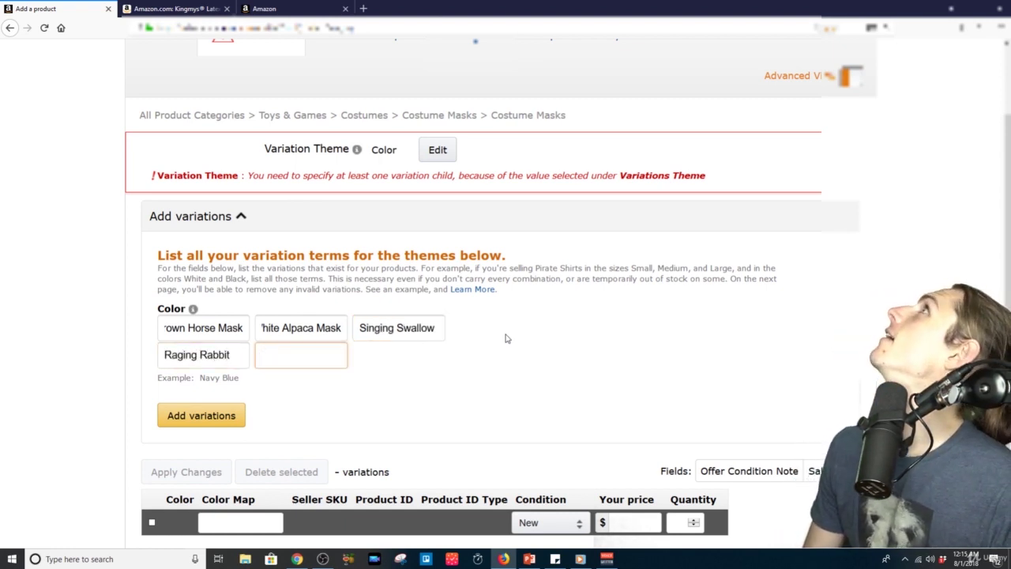
type("Hungry Hippo")
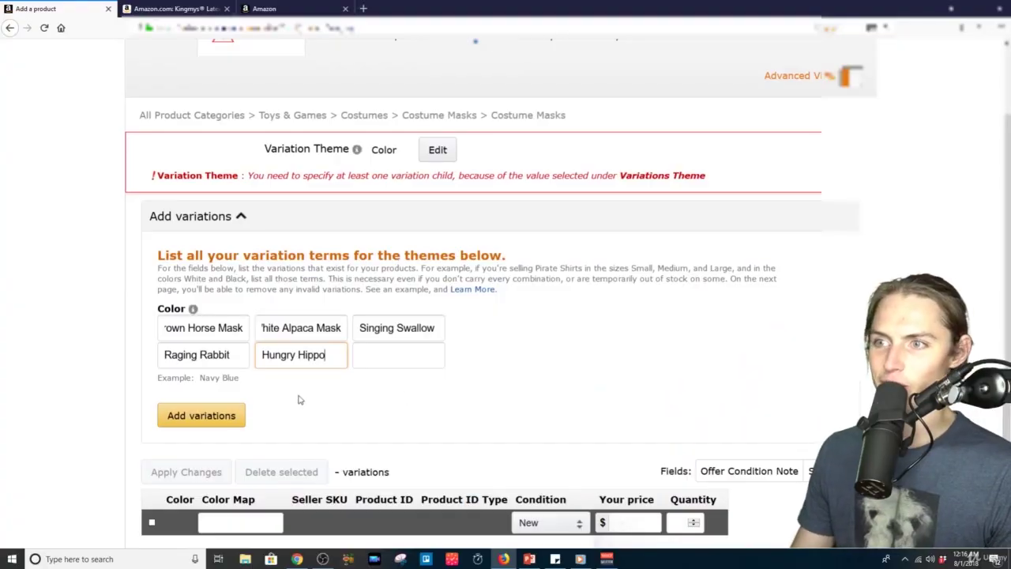
left_click(174, 415)
scroll(174, 416, "down", 5)
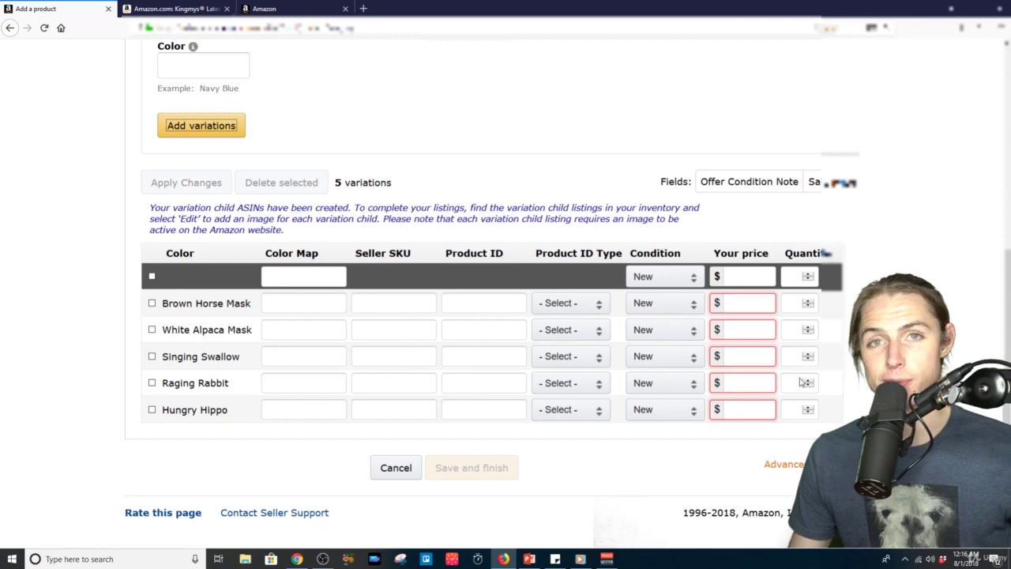
Step: Switch to the Kingmys product page's browser tab, load snapupc.com there and start buying a UPC code
left_click(196, 11)
left_click(201, 28)
type("snap")
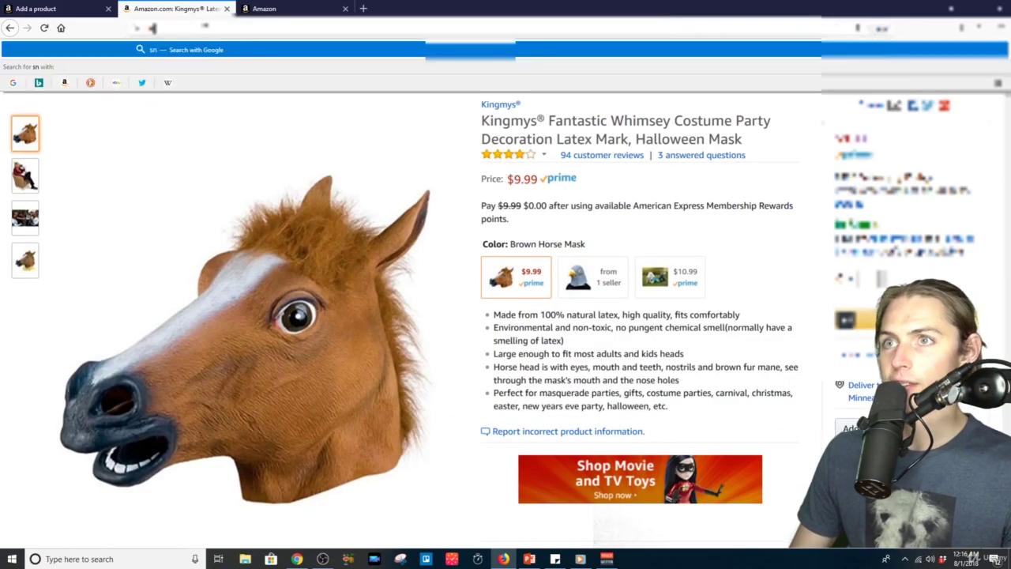
type("upc.com")
key("Return")
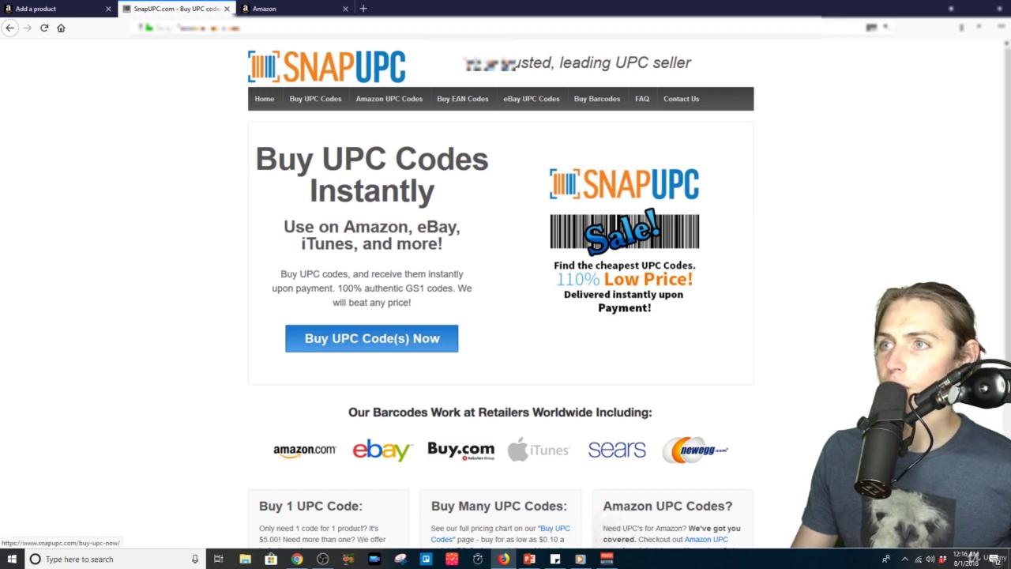
left_click(404, 348)
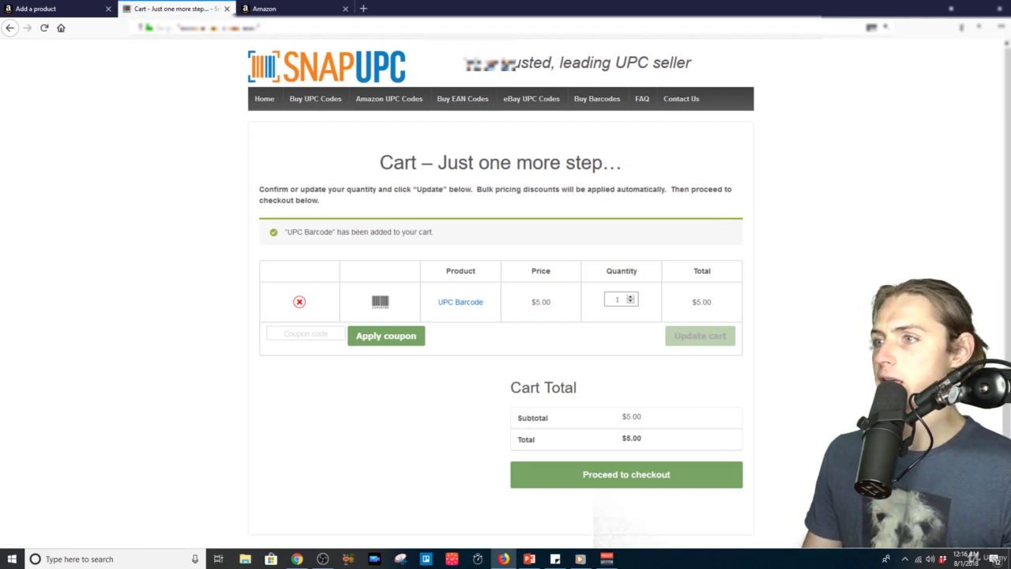
Step: Set the UPC Barcode quantity to 10 and update the cart
left_click(630, 299)
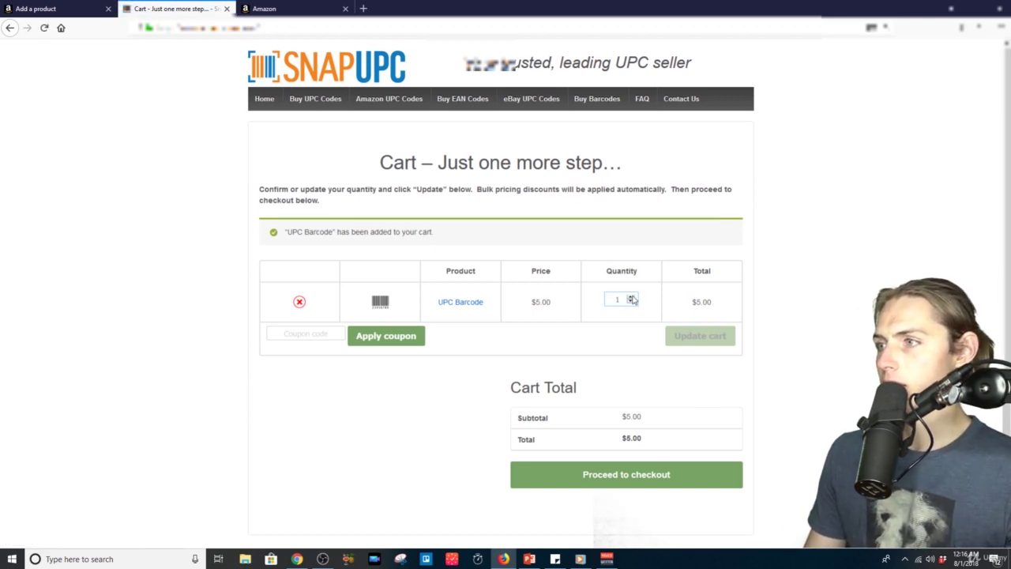
left_click(631, 297)
left_click(631, 297)
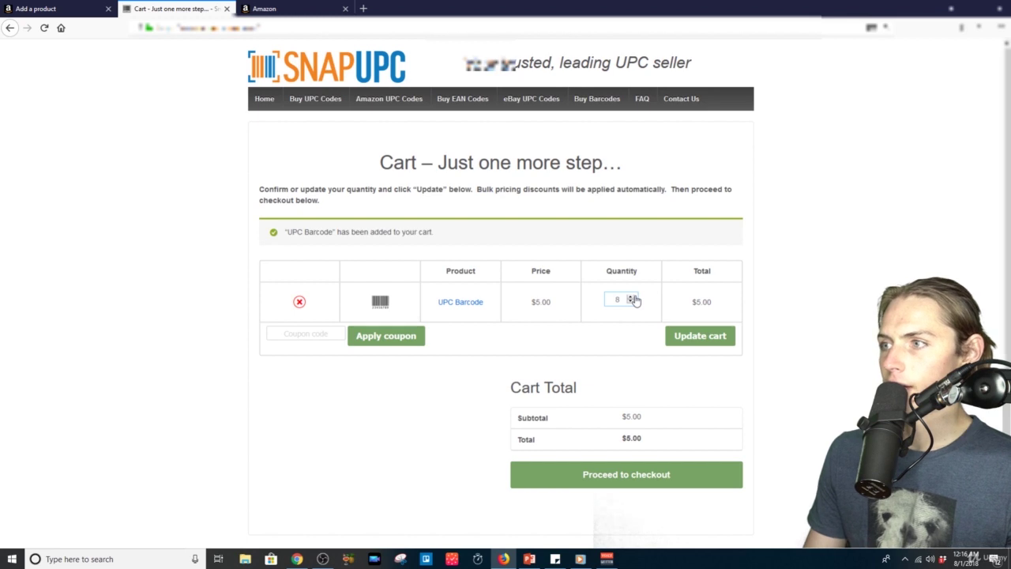
left_click(631, 301)
left_click(695, 336)
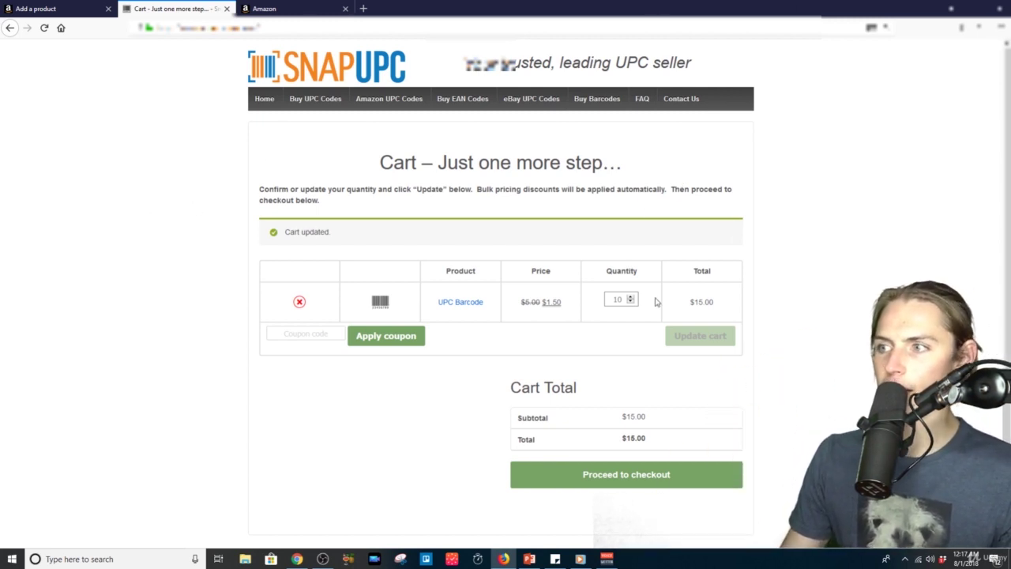
Step: Return to the Amazon product form and set the Product ID Type to UPC for all five variations
left_click(75, 8)
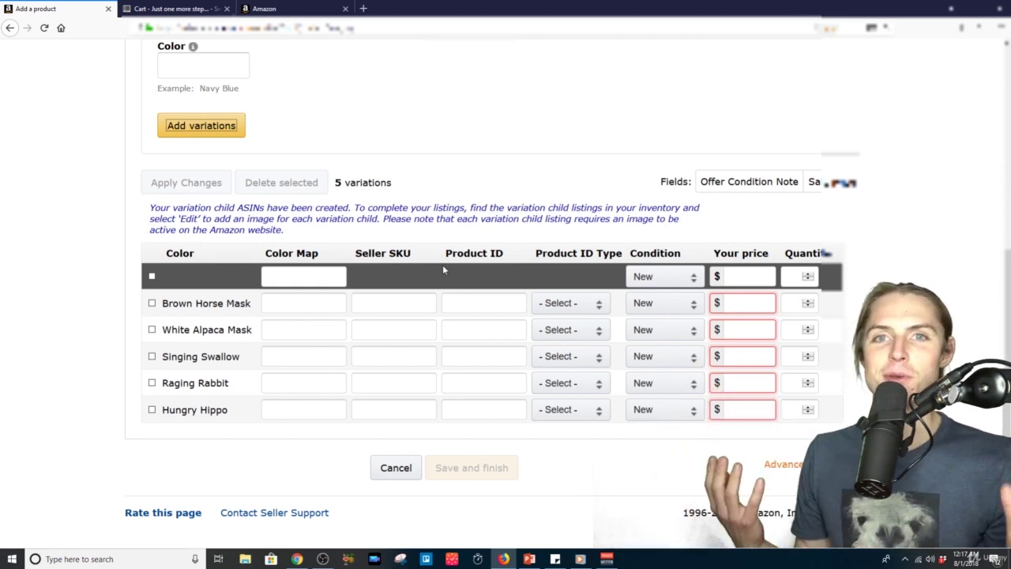
key("ctrl+minus")
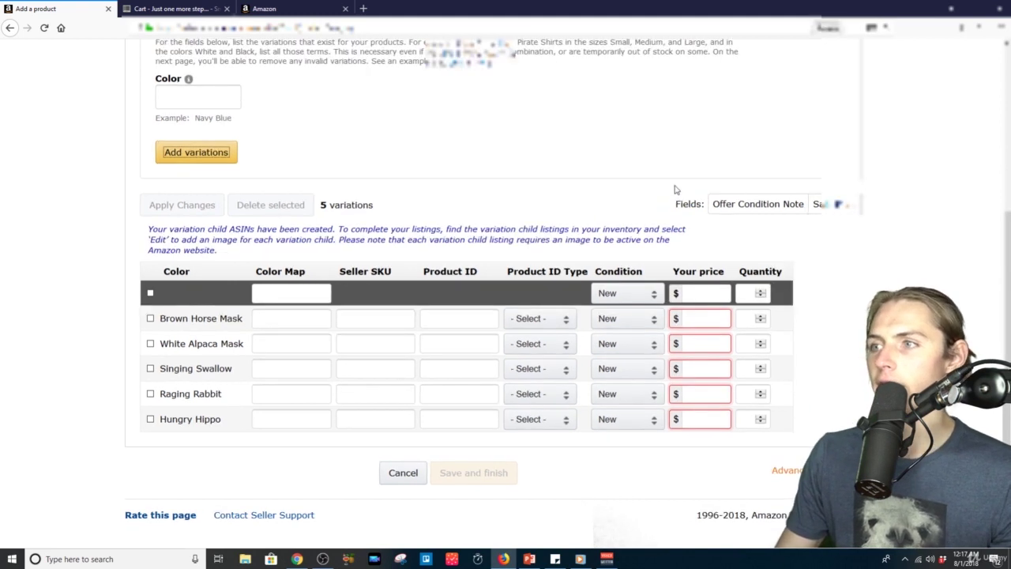
left_click(510, 319)
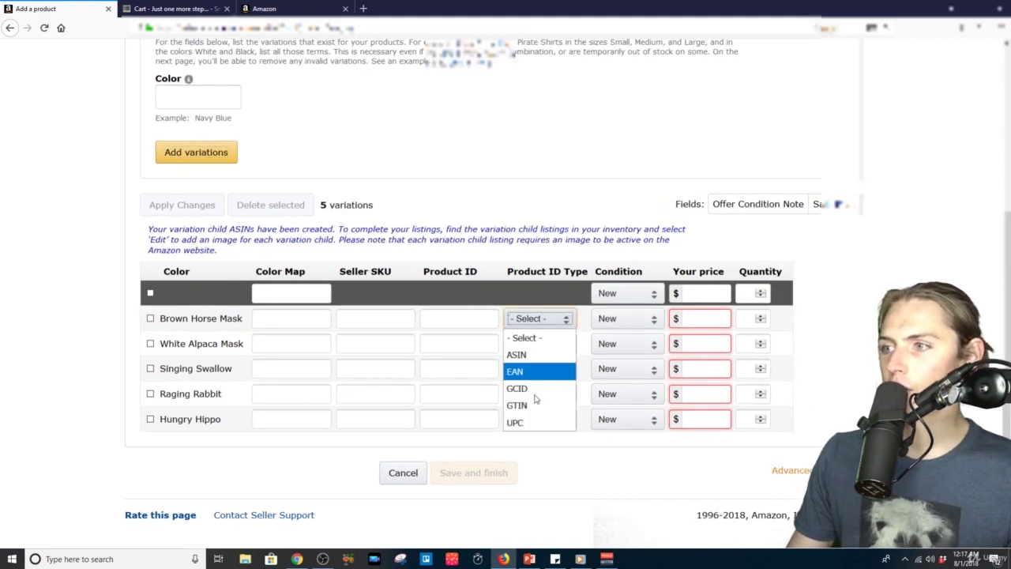
left_click(529, 421)
left_click(545, 344)
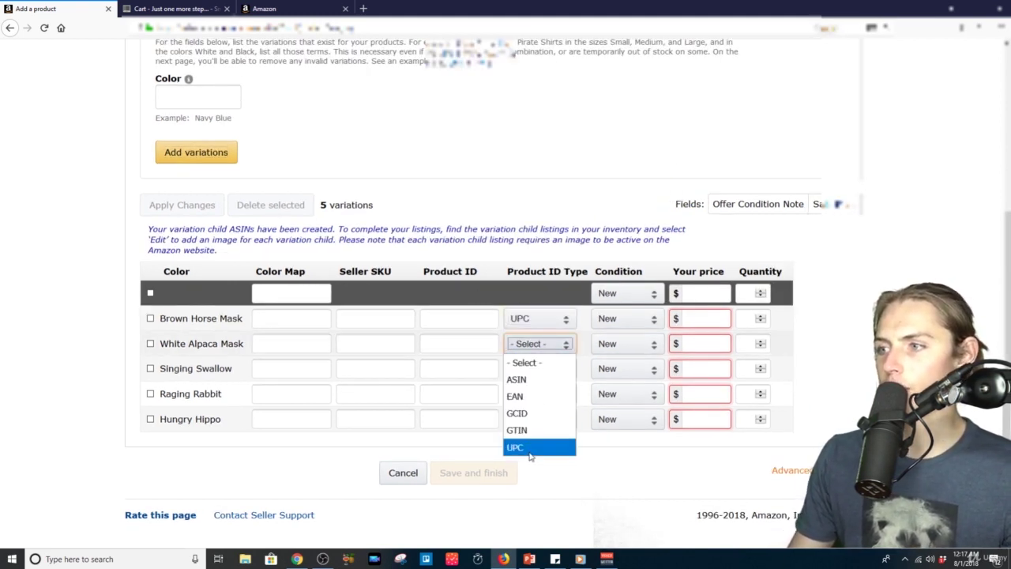
left_click(517, 448)
left_click(541, 369)
left_click(525, 473)
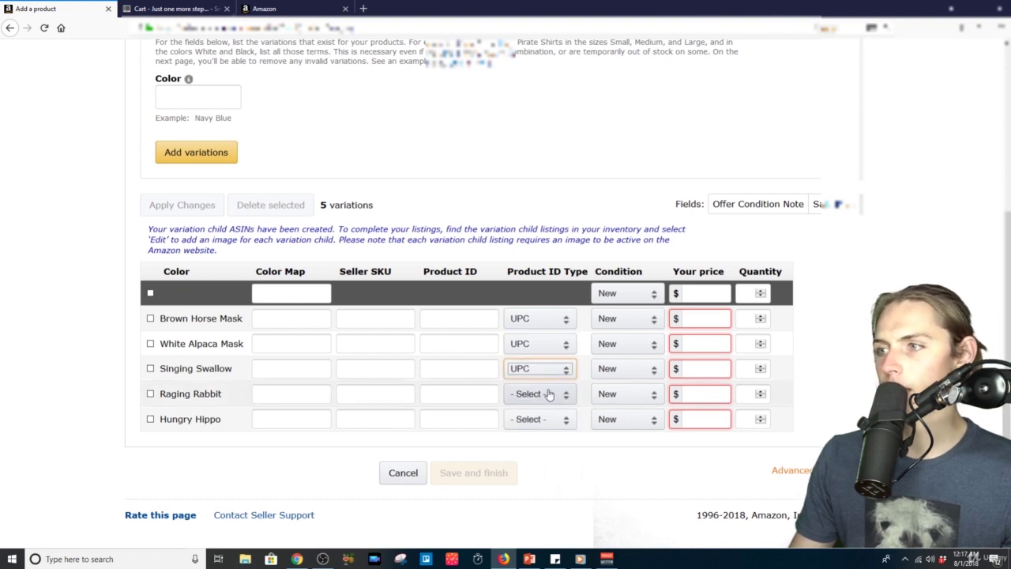
left_click(546, 394)
left_click(534, 499)
left_click(546, 420)
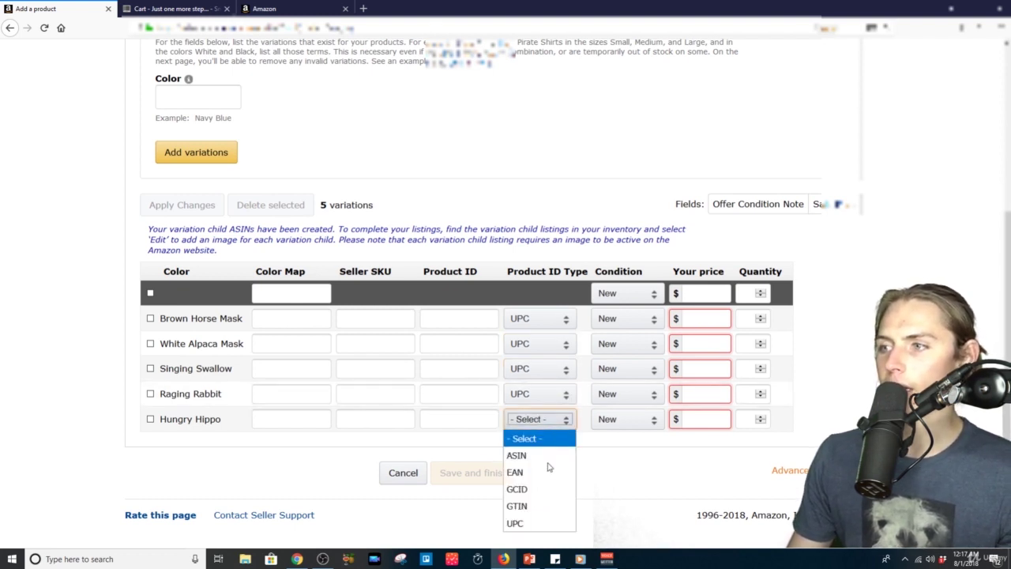
left_click(533, 523)
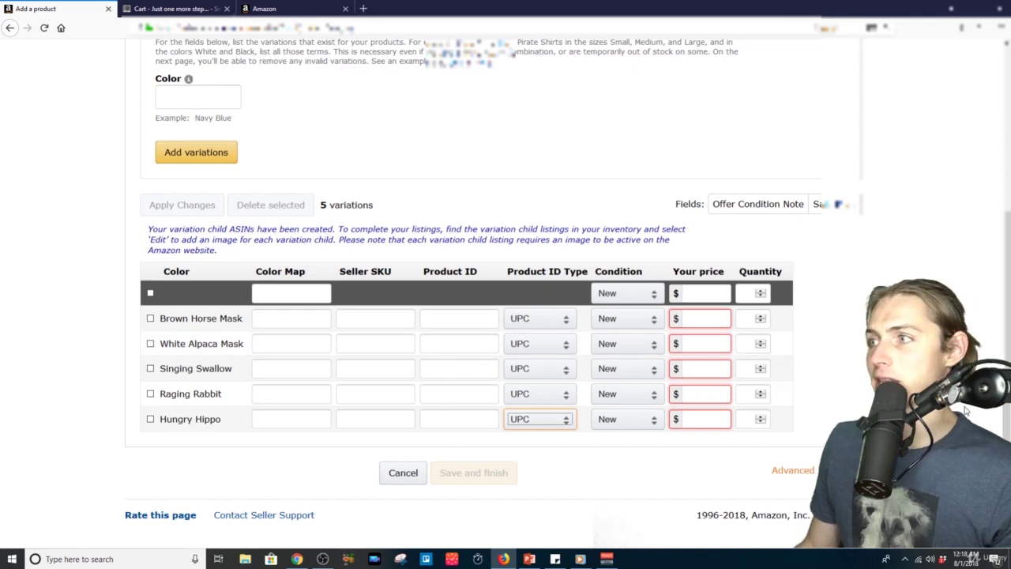
Step: Set the color map to Brown for Brown Horse Mask, White for White Alpaca Mask and Beige for Singing Swallow
scroll(964, 411, "up", 3)
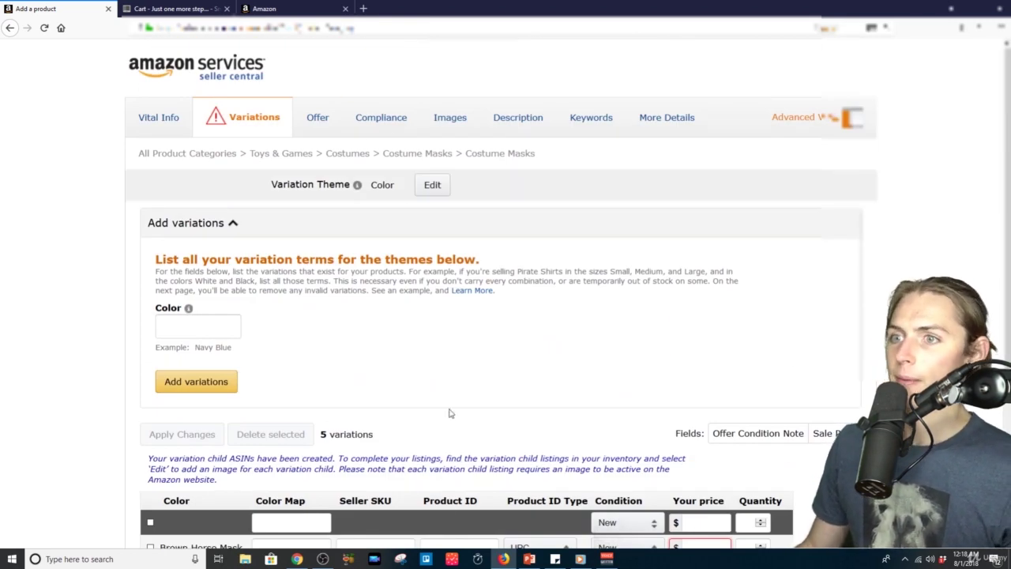
scroll(795, 454, "down", 3)
scroll(377, 287, "up", 3)
scroll(377, 287, "down", 3)
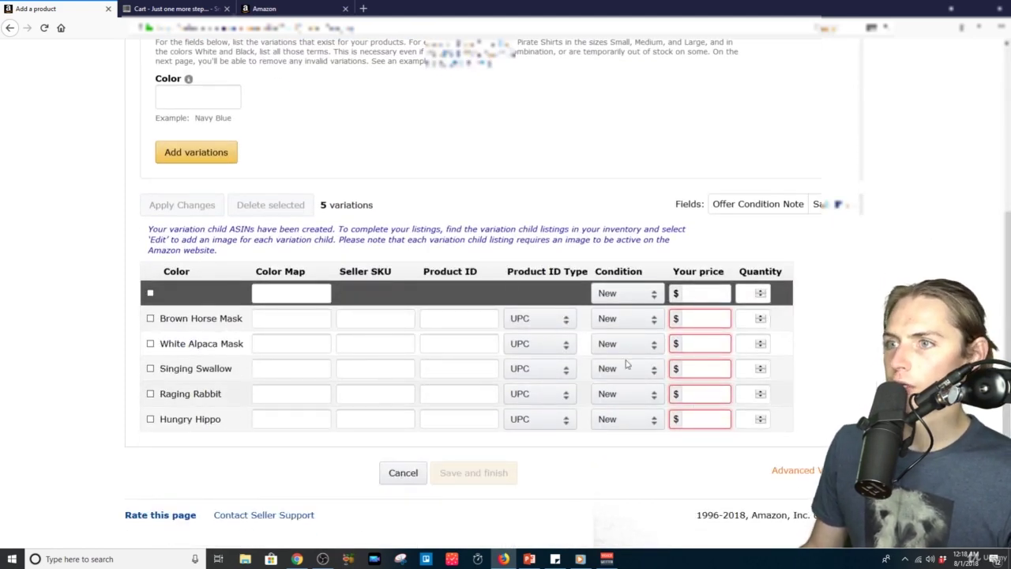
left_click(294, 319)
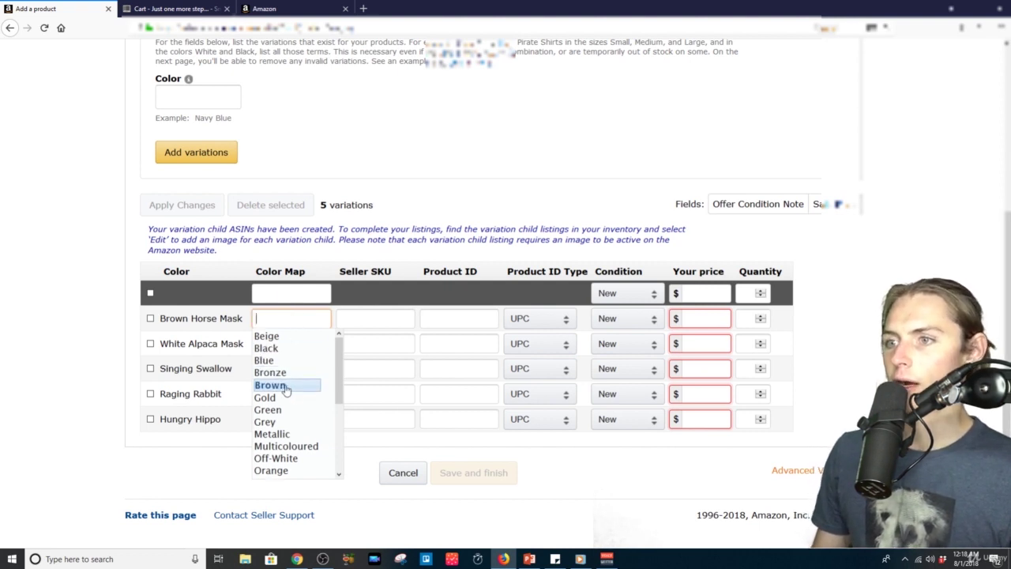
left_click(282, 386)
left_click(292, 344)
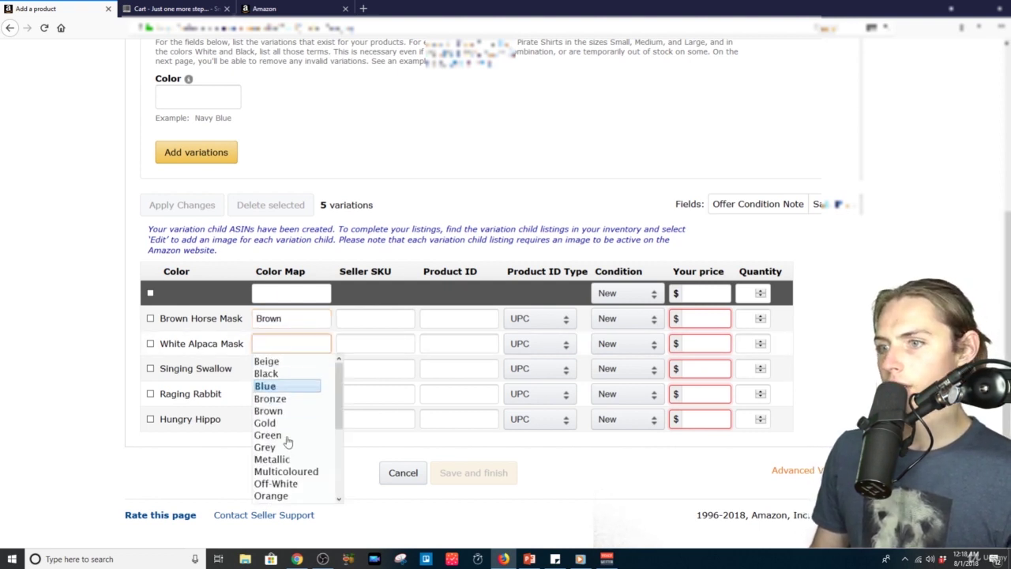
scroll(312, 454, "down", 3)
left_click(277, 462)
left_click(280, 369)
left_click(293, 388)
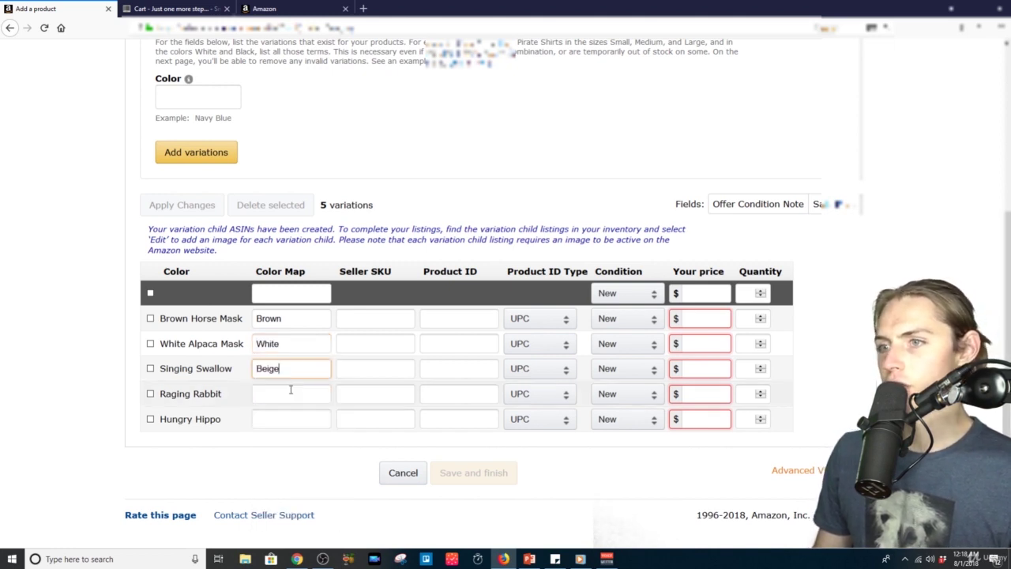
Step: Set the color map to Metallic for Raging Rabbit and Transparent for Hungry Hippo
left_click(275, 390)
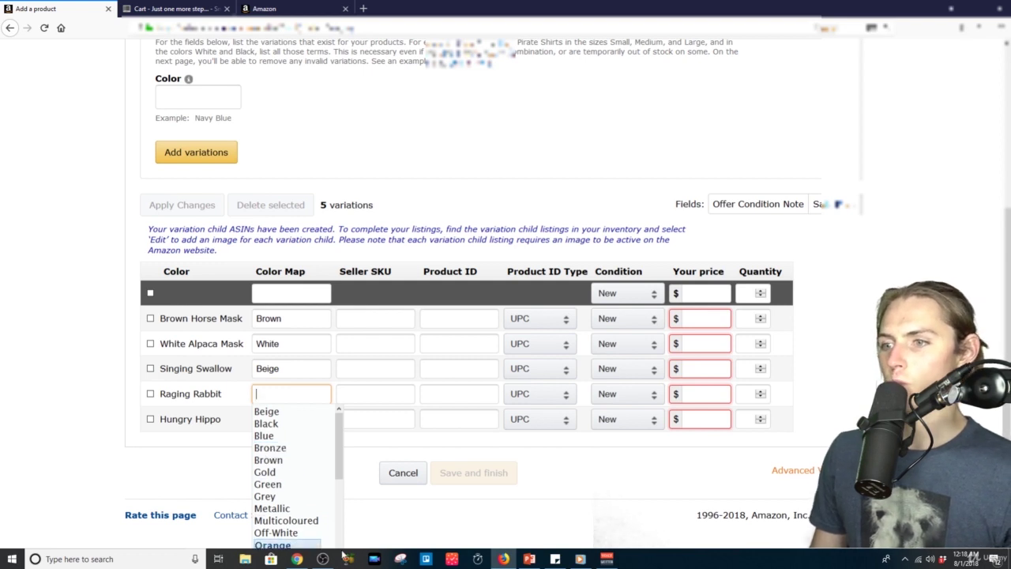
left_click(312, 510)
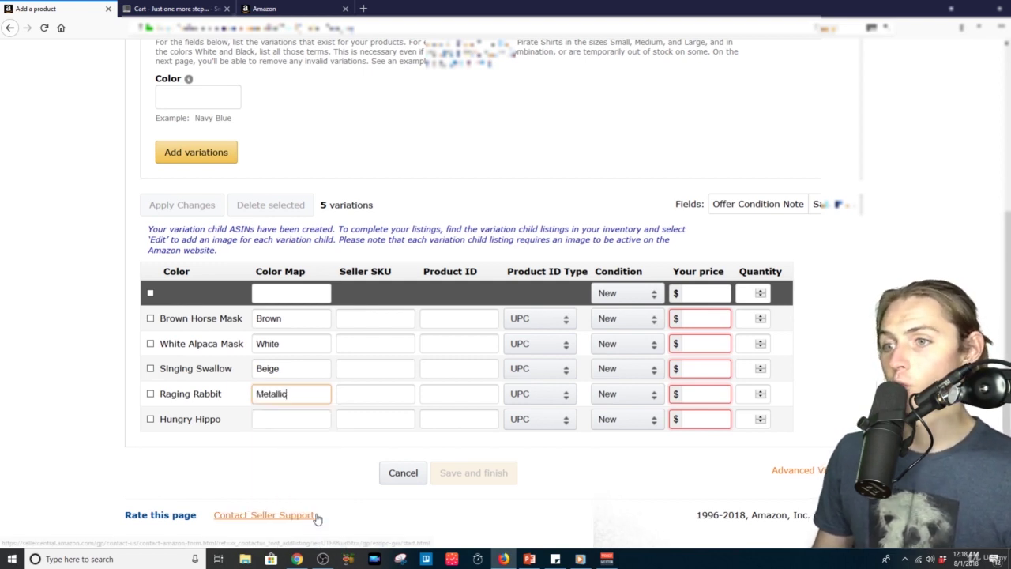
double_click(297, 395)
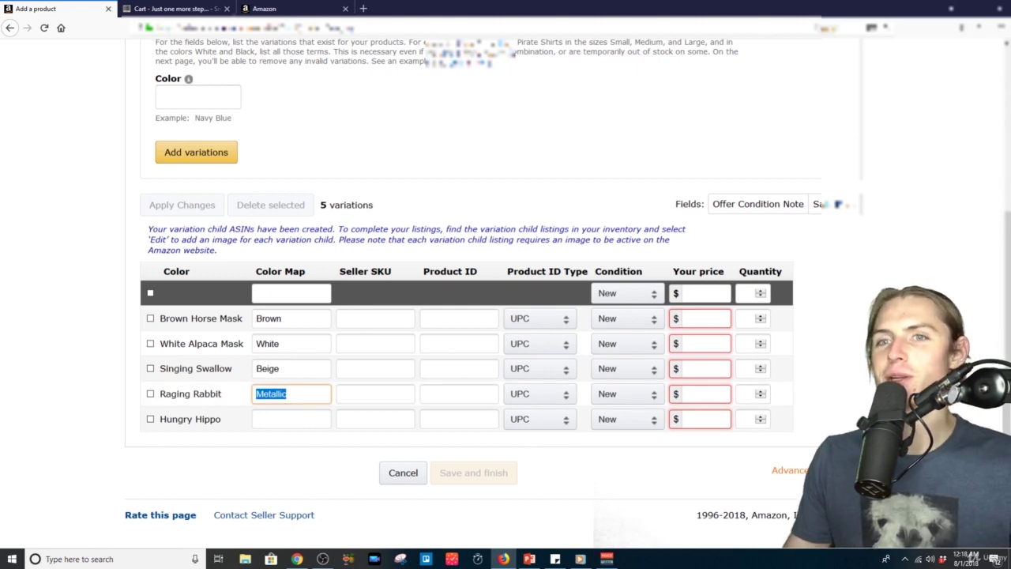
left_click(268, 420)
scroll(312, 506, "down", 3)
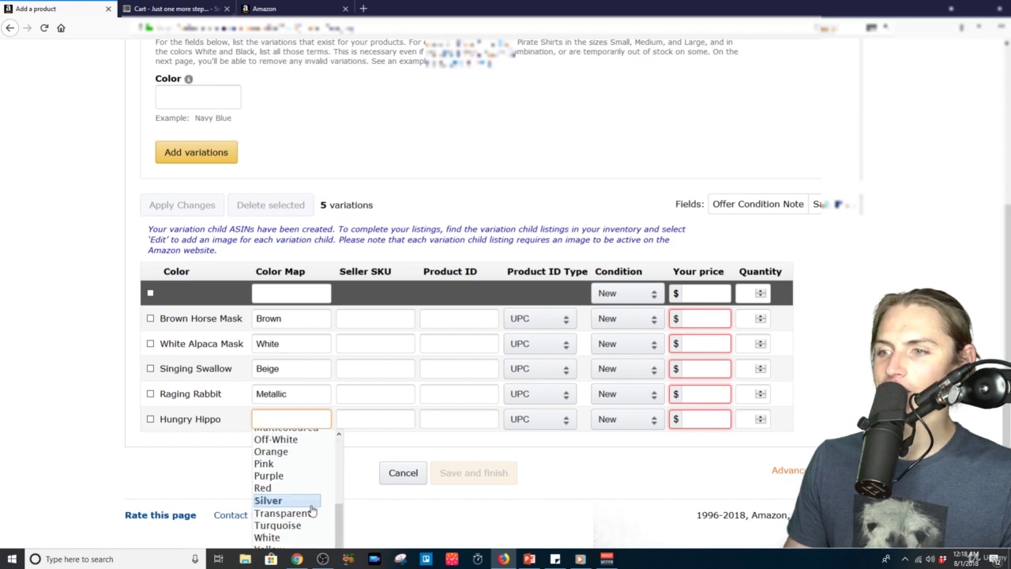
left_click(302, 514)
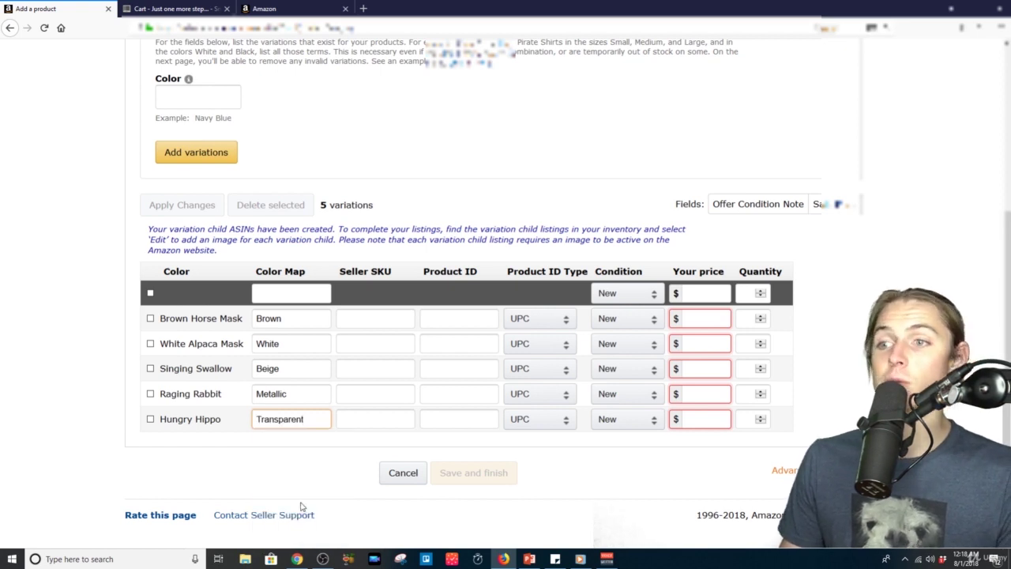
left_click(136, 466)
scroll(473, 316, "up", 3)
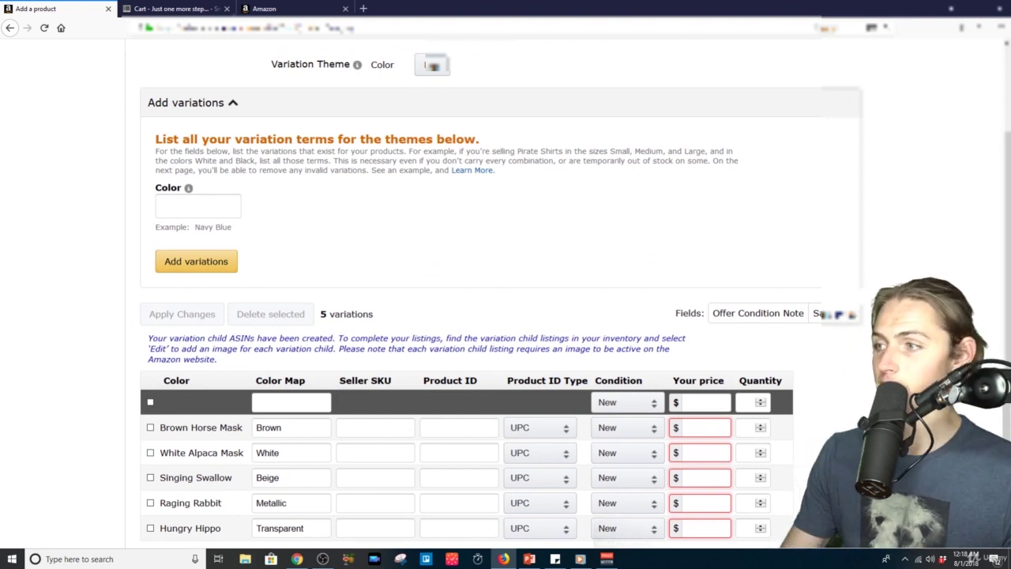
scroll(779, 333, "down", 3)
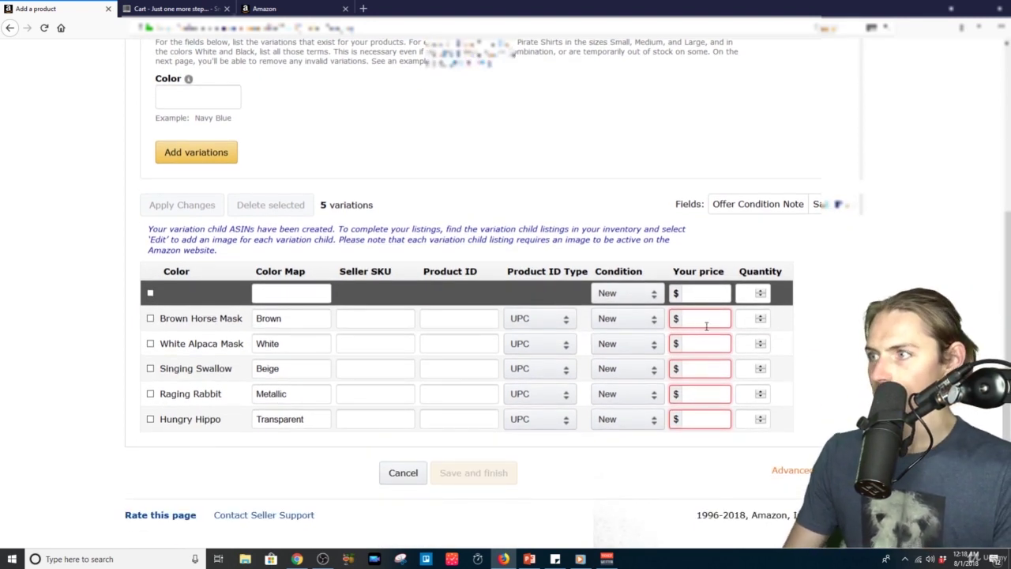
Step: Set the price to $20 and the quantity to 1 for all five mask variations
left_click(707, 327)
type("20")
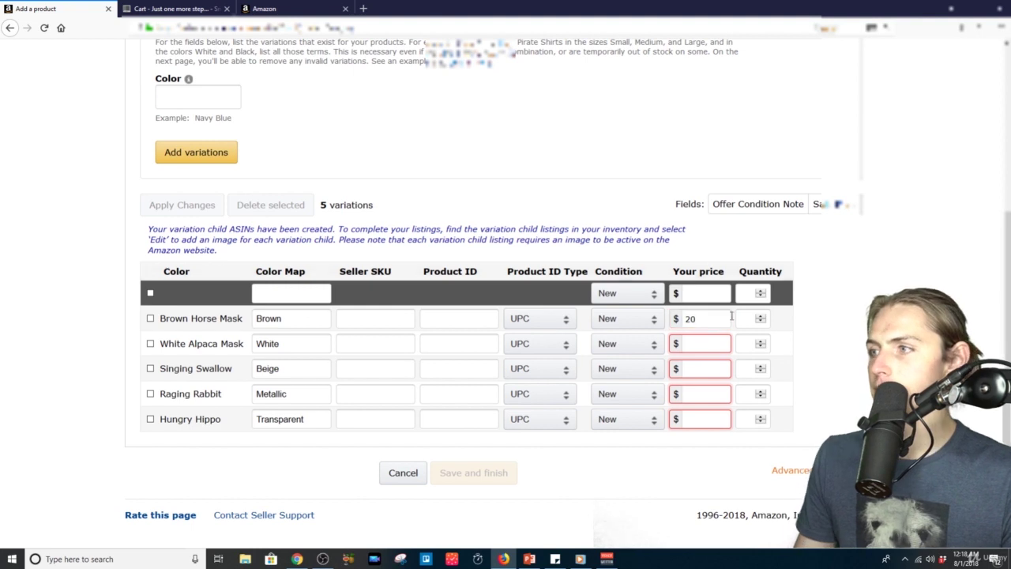
left_click(696, 339)
type("20")
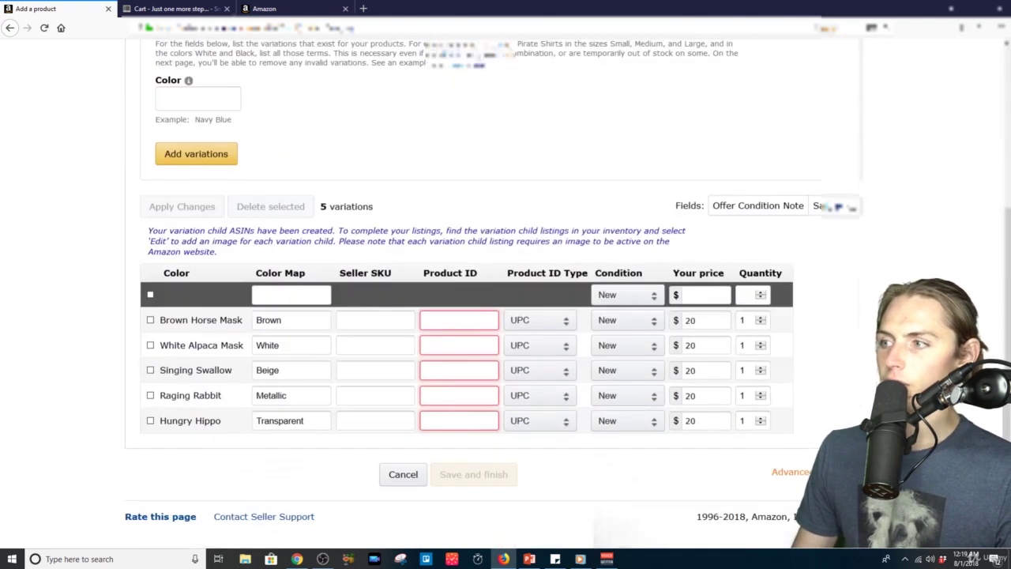
Step: Open the listing's Offer section and review its fields, from suggested retail price to fulfillment channel
scroll(835, 385, "up", 3)
scroll(836, 385, "down", 3)
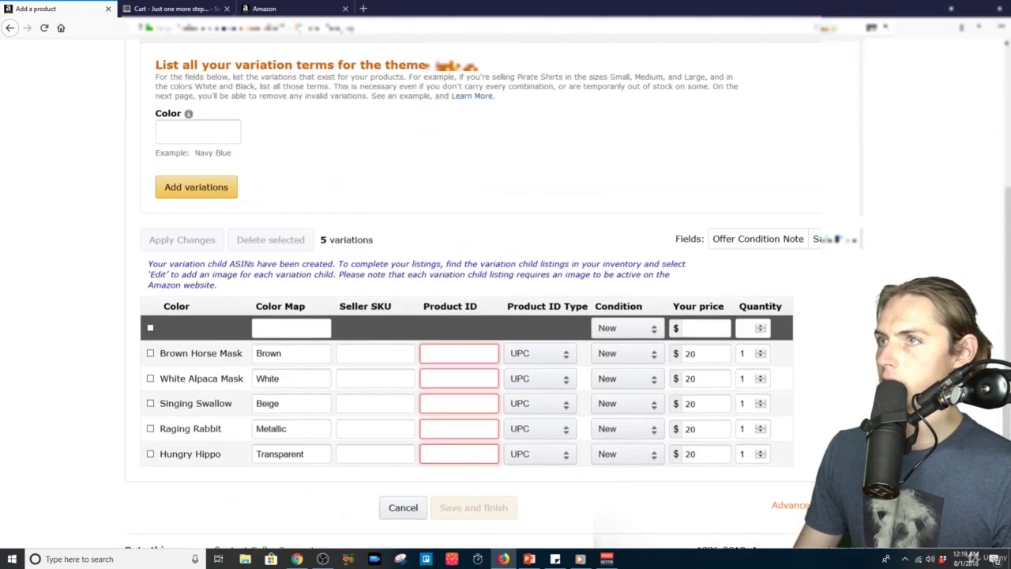
scroll(875, 257, "up", 3)
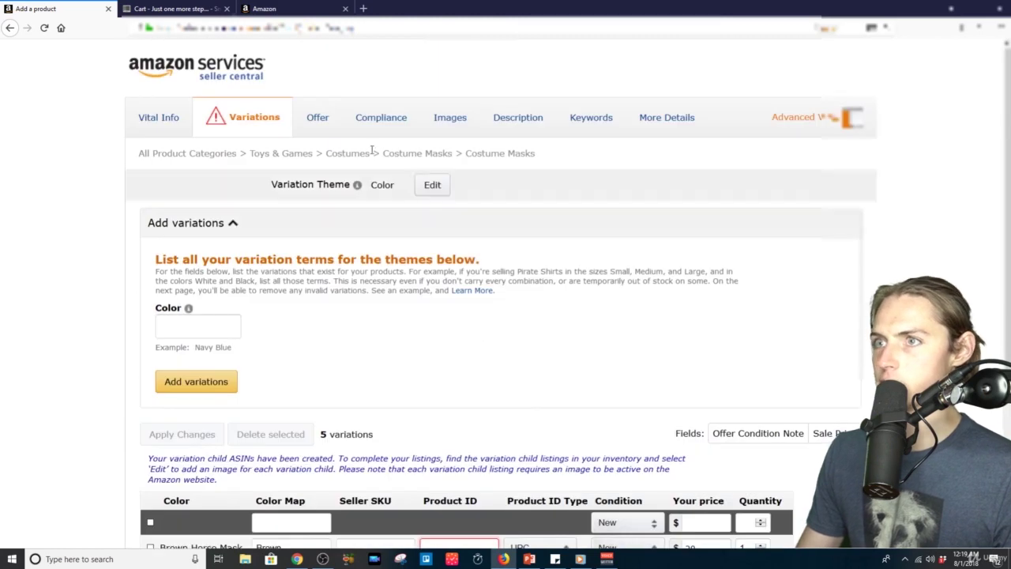
left_click(312, 119)
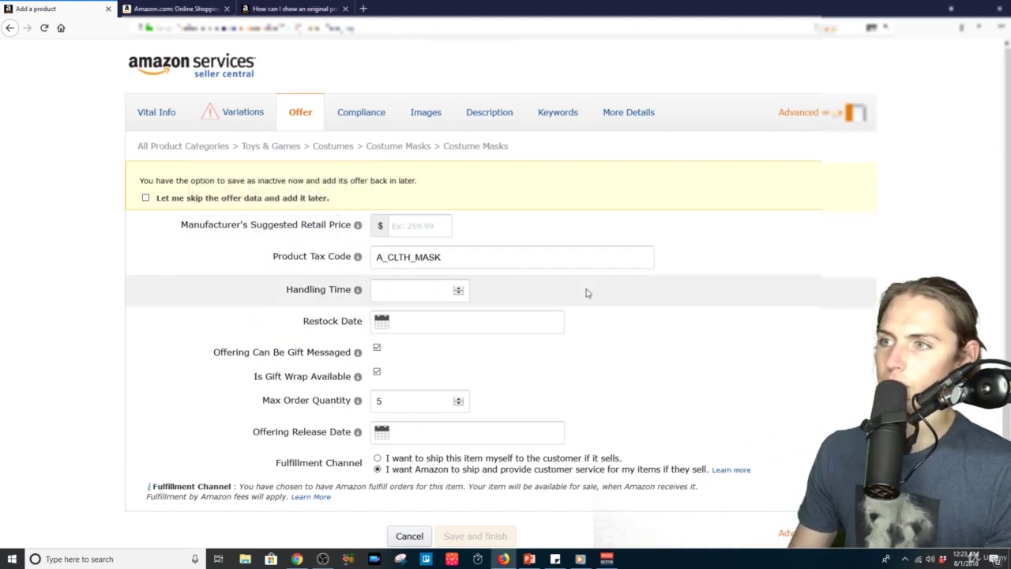
left_click(571, 257)
left_click(367, 286)
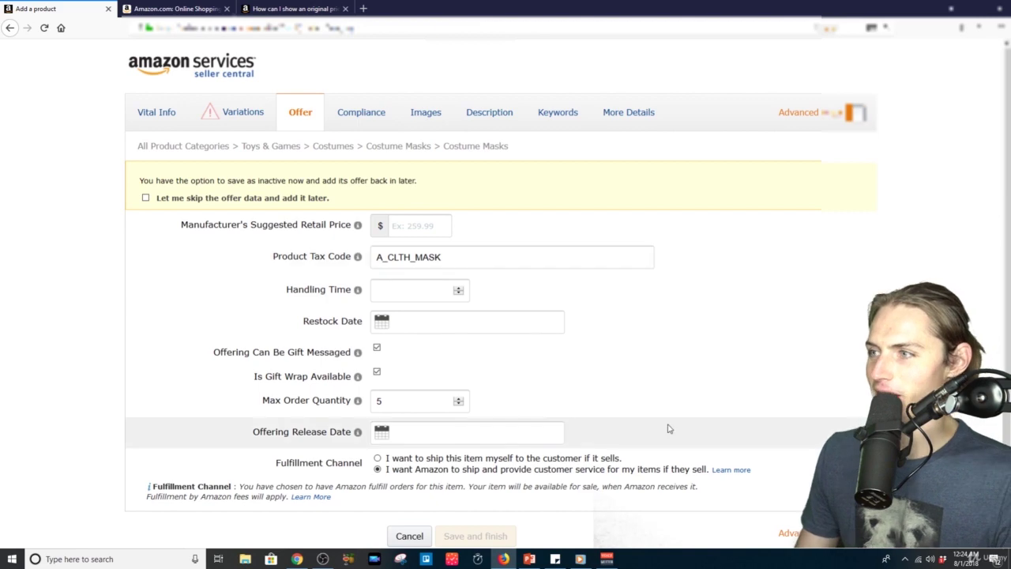
scroll(592, 442, "down", 1)
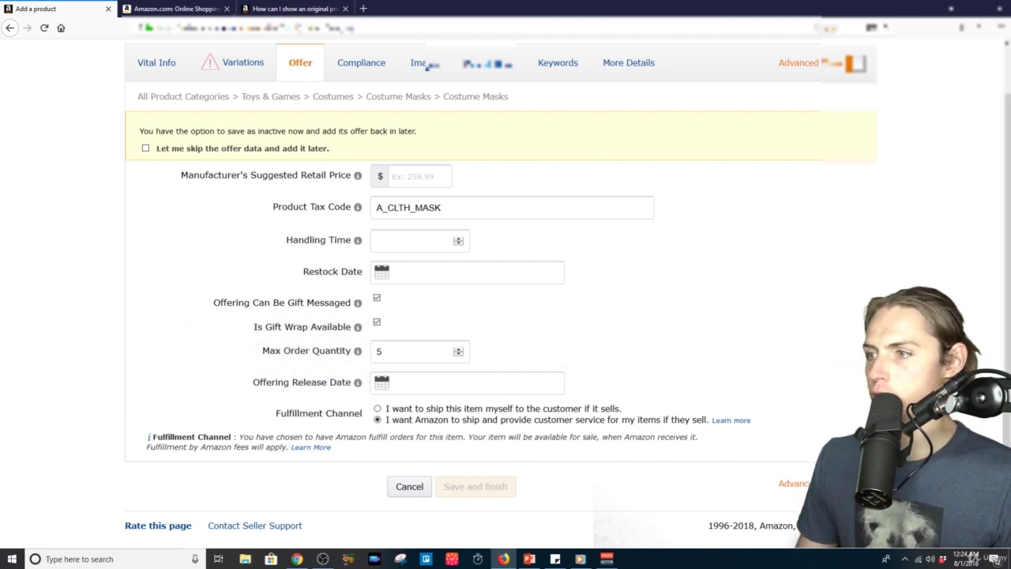
scroll(474, 181, "up", 1)
Step: Look over the battery, dangerous goods and California Proposition 65 fields in Compliance, and view the requirements and upload slots in Images
left_click(363, 127)
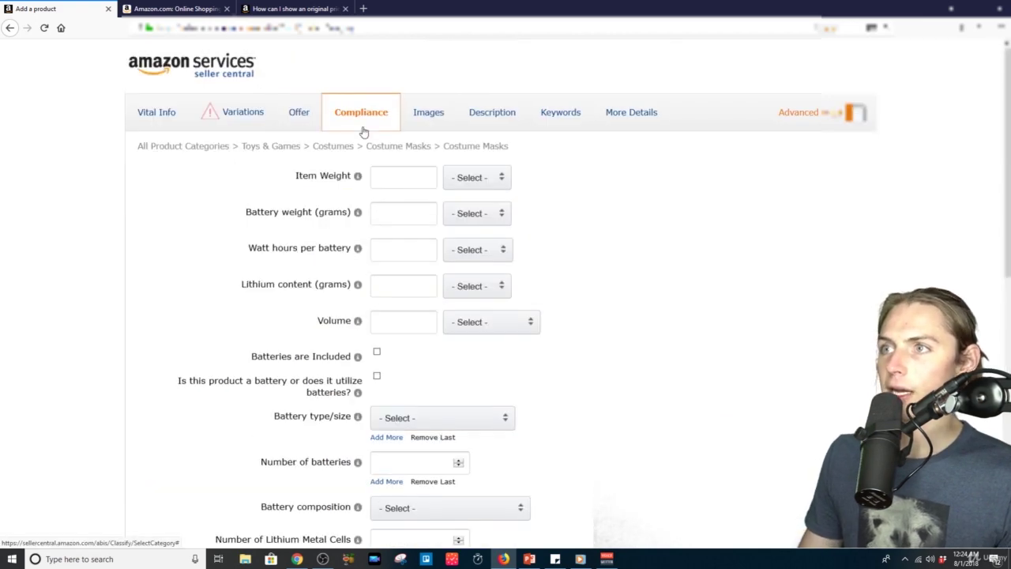
scroll(553, 332, "down", 4)
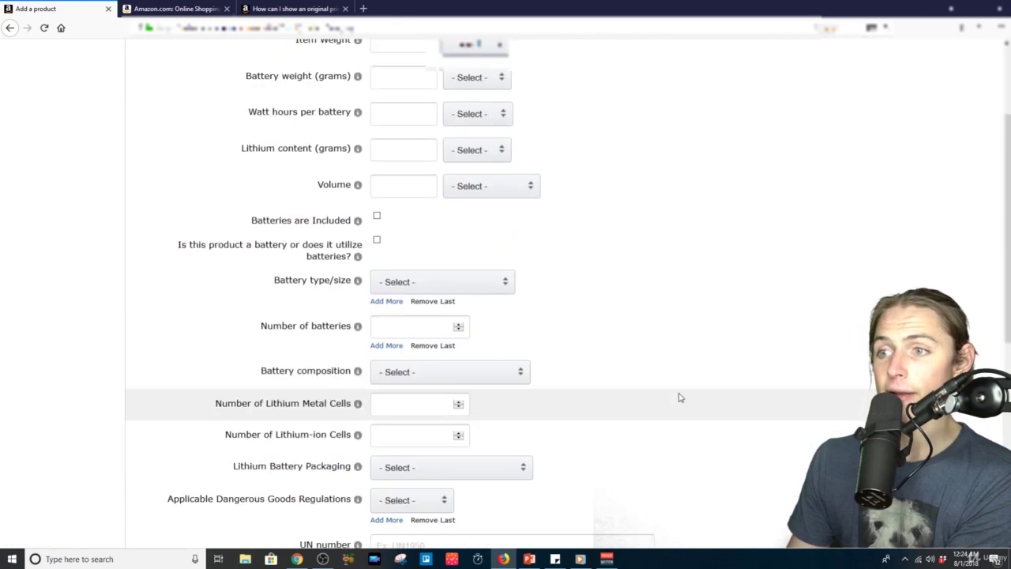
scroll(587, 274, "down", 3)
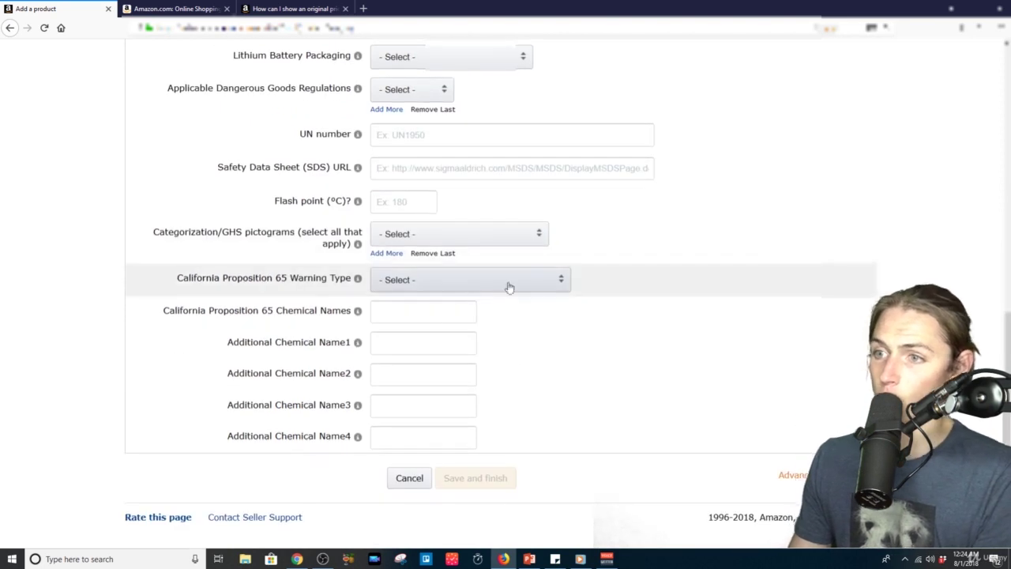
left_click_drag(1005, 426, 1003, 414)
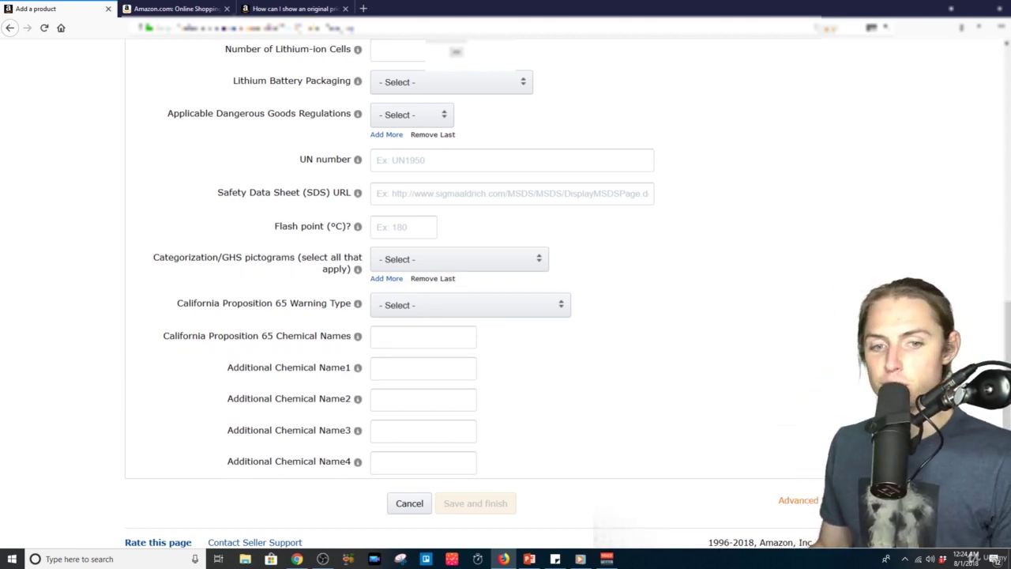
scroll(379, 269, "up", 15)
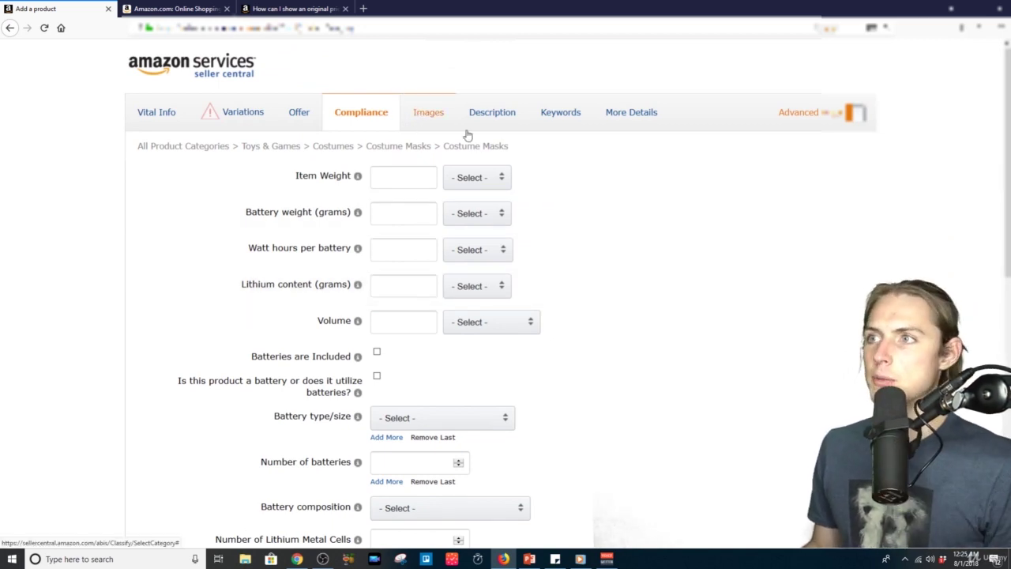
left_click(414, 117)
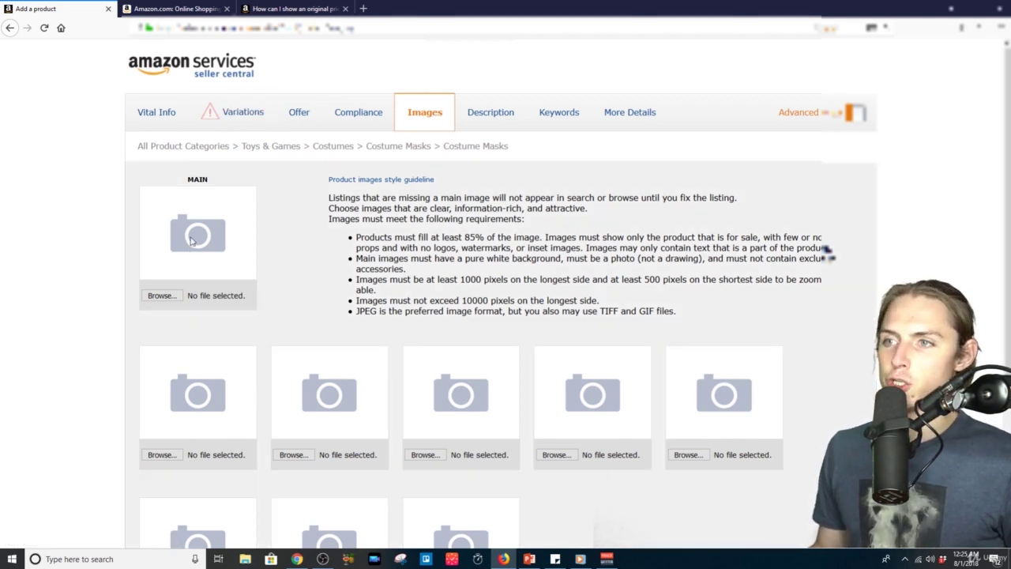
scroll(440, 209, "down", 2)
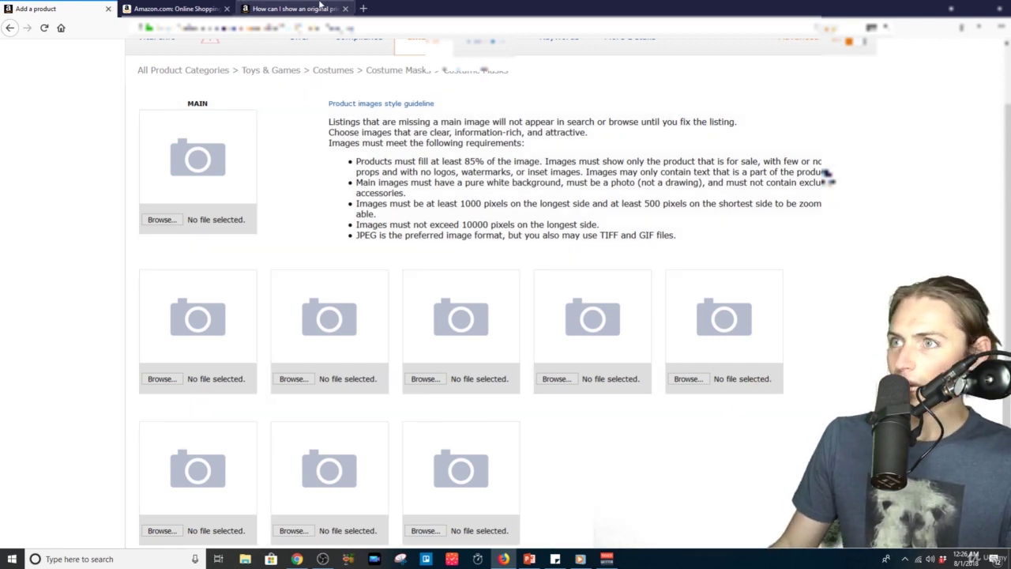
Step: Switch to the Amazon storefront page, search for "horse mask" and look at the main images of the results
left_click(193, 8)
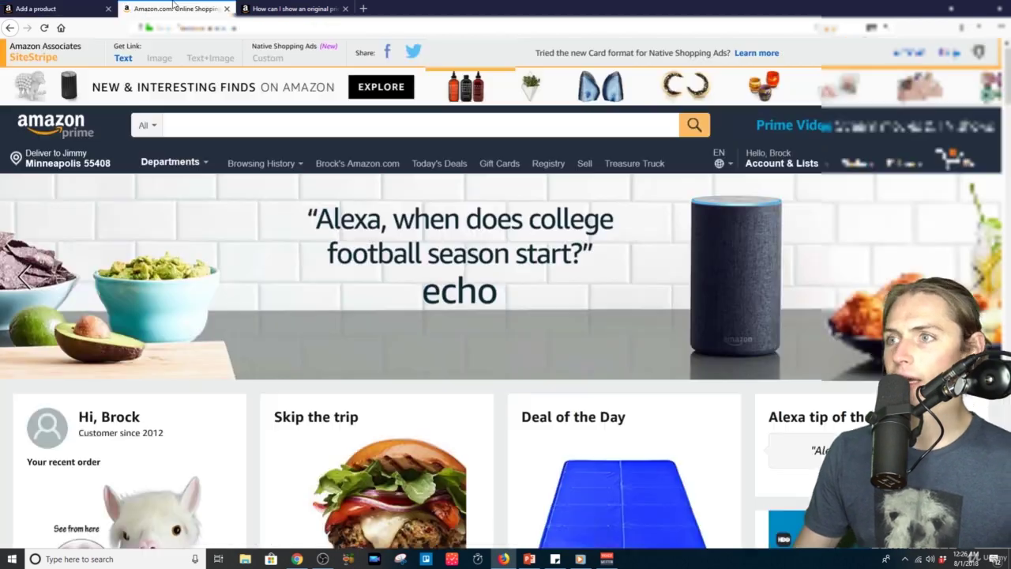
left_click(357, 128)
type("horse mask")
key("Return")
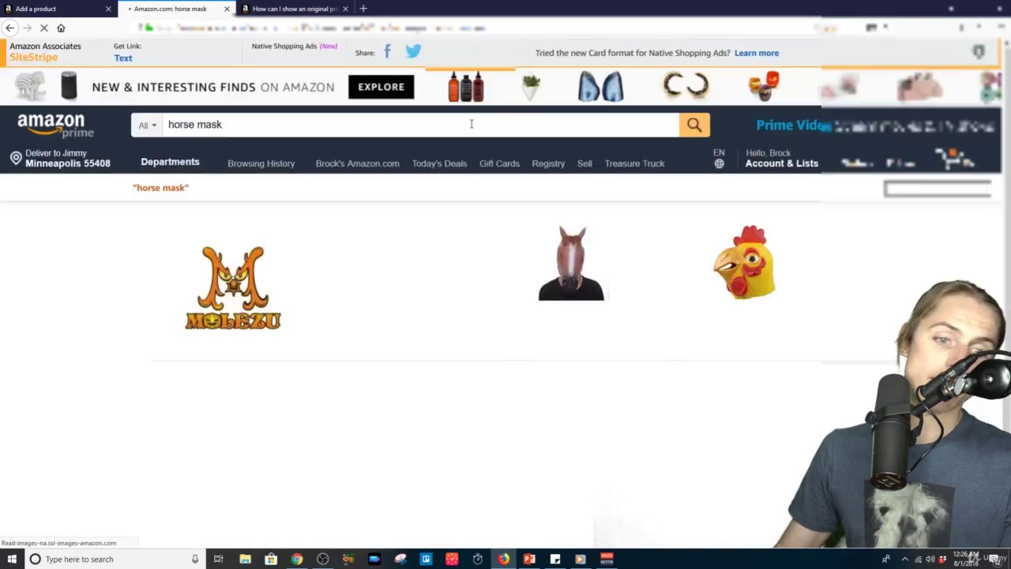
scroll(218, 321, "down", 5)
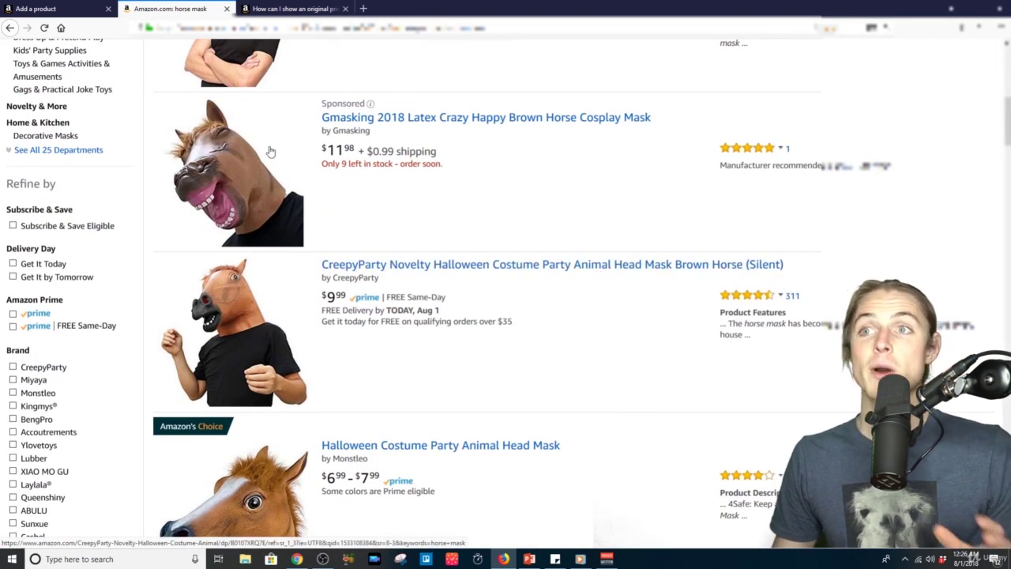
Step: Return to the product form and review the main and additional image slots with their requirements
left_click(56, 9)
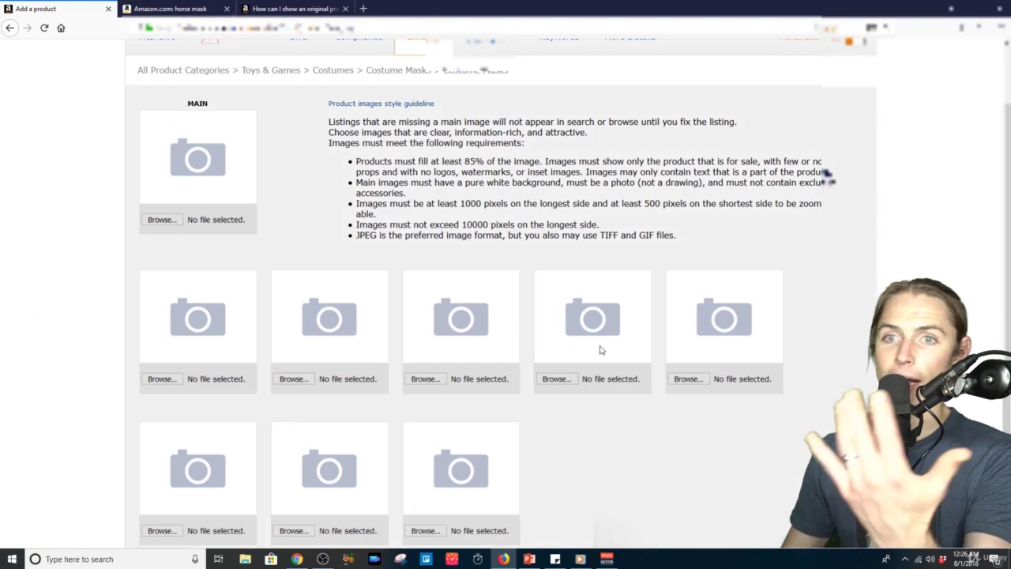
scroll(324, 167, "up", 2)
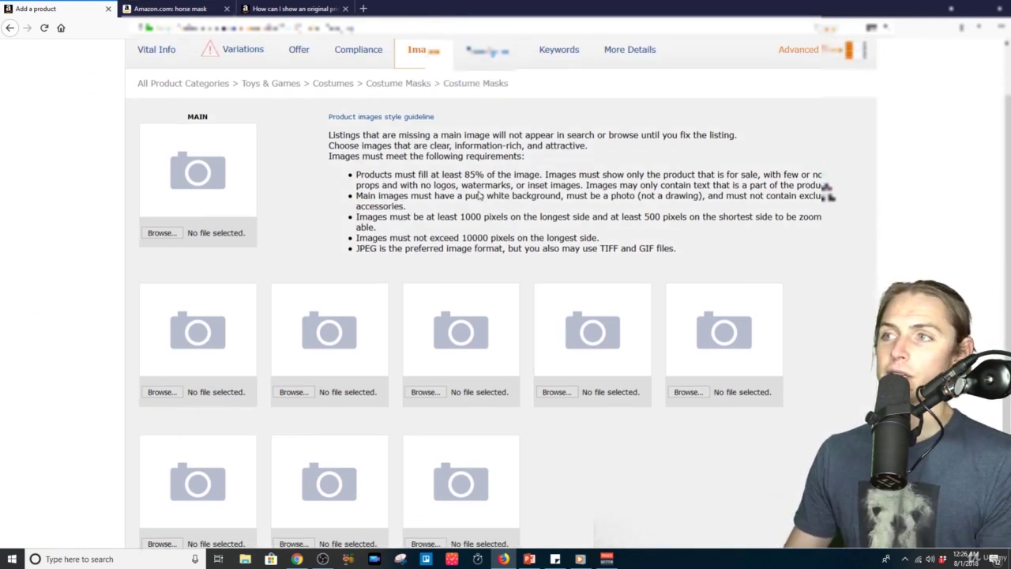
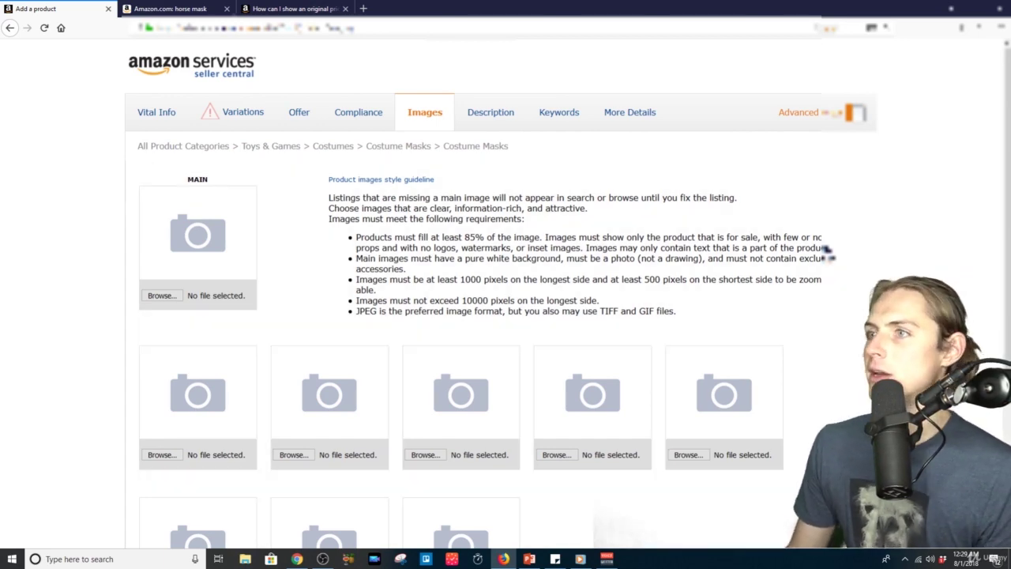
scroll(500, 316, "down", 2)
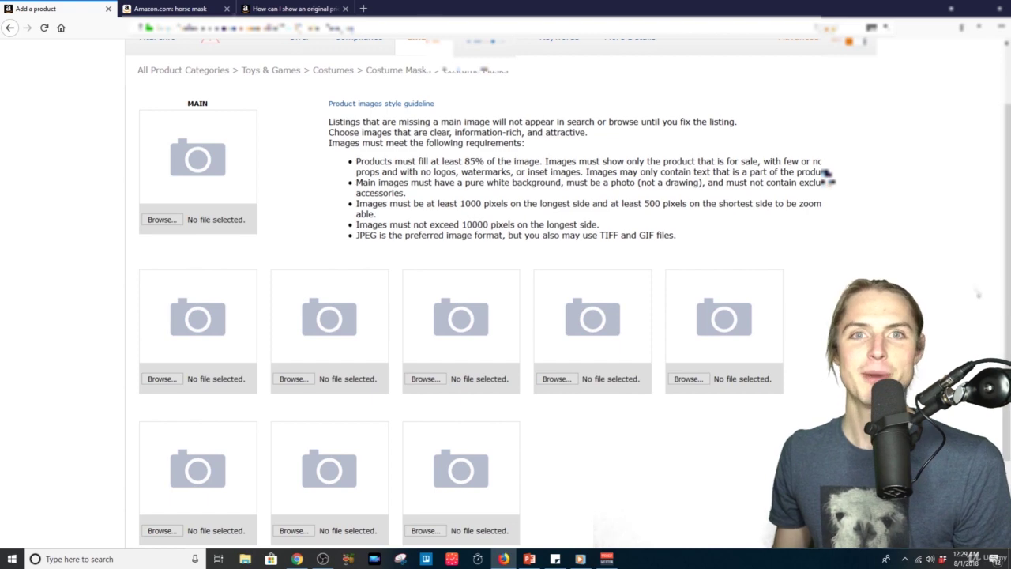
scroll(977, 434, "up", 2)
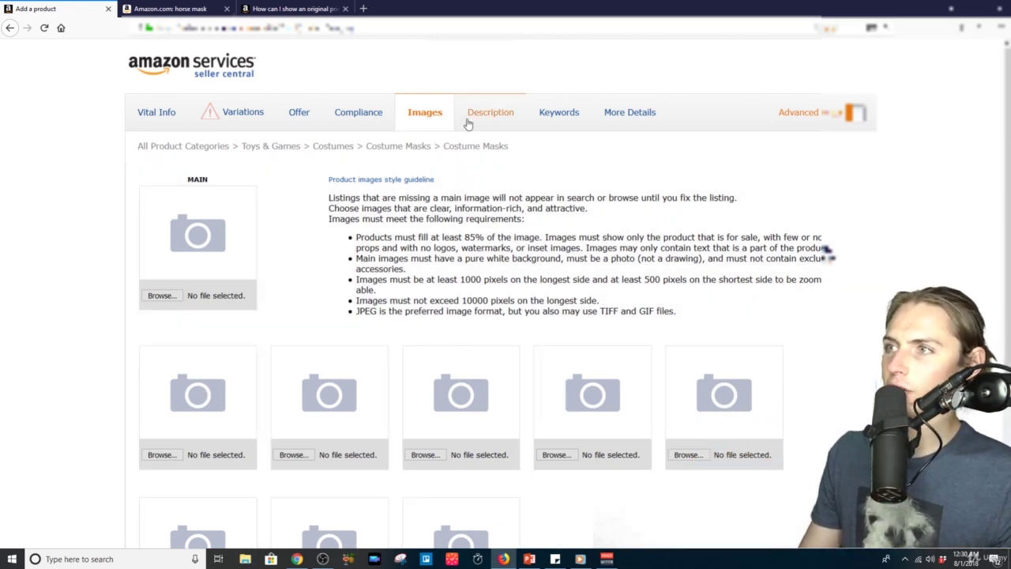
Step: Open the listing's Description section and add four more Key Product Features lines
left_click(469, 118)
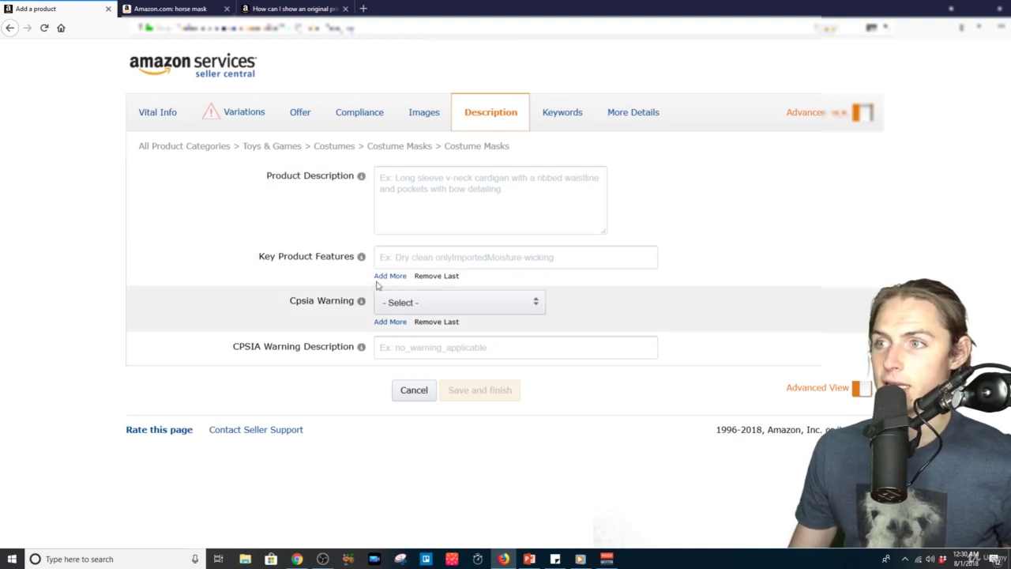
left_click(381, 277)
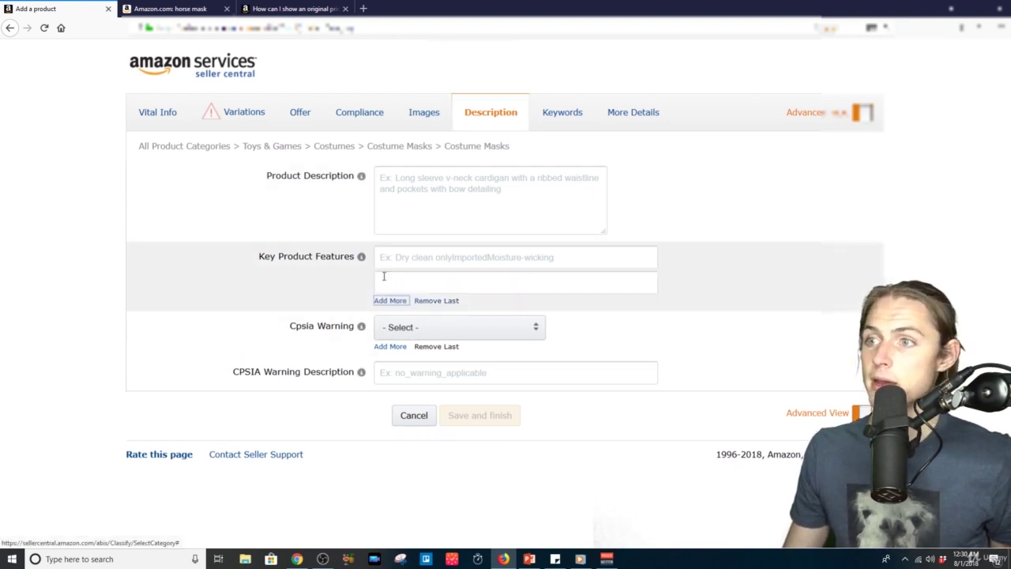
left_click(385, 301)
left_click(392, 327)
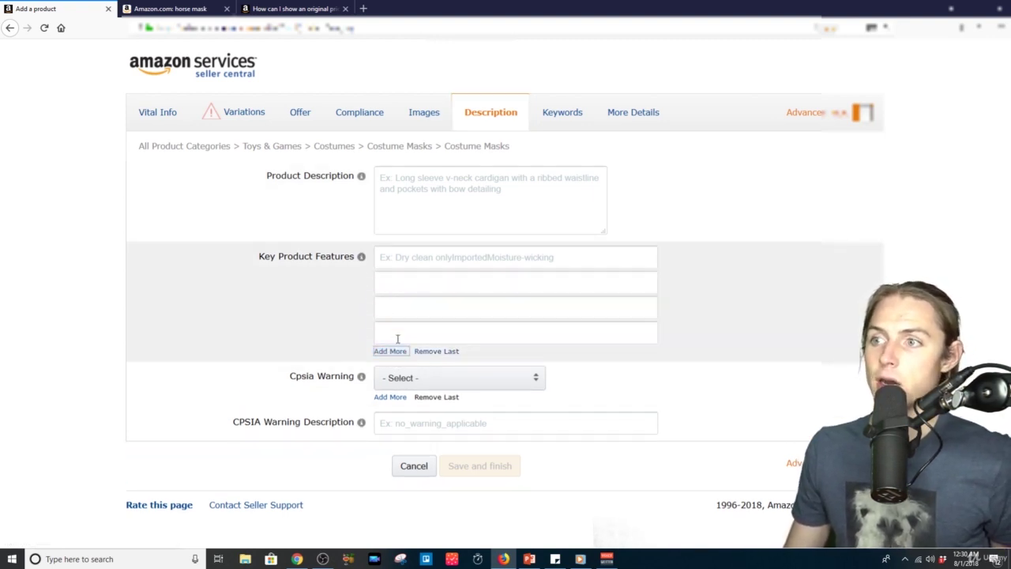
left_click(389, 352)
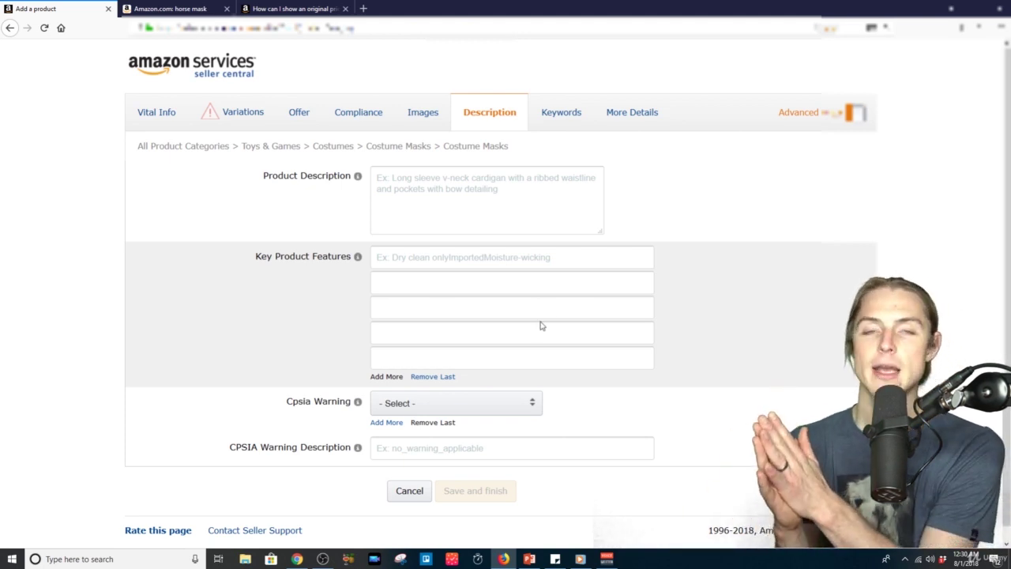
Step: Enter "MAIN FEATURE OR BENEFIT: Keywords Elegantly Put Into The Sentence" as the first key product feature
left_click(408, 251)
type("MAIN FEATURE OR BENE")
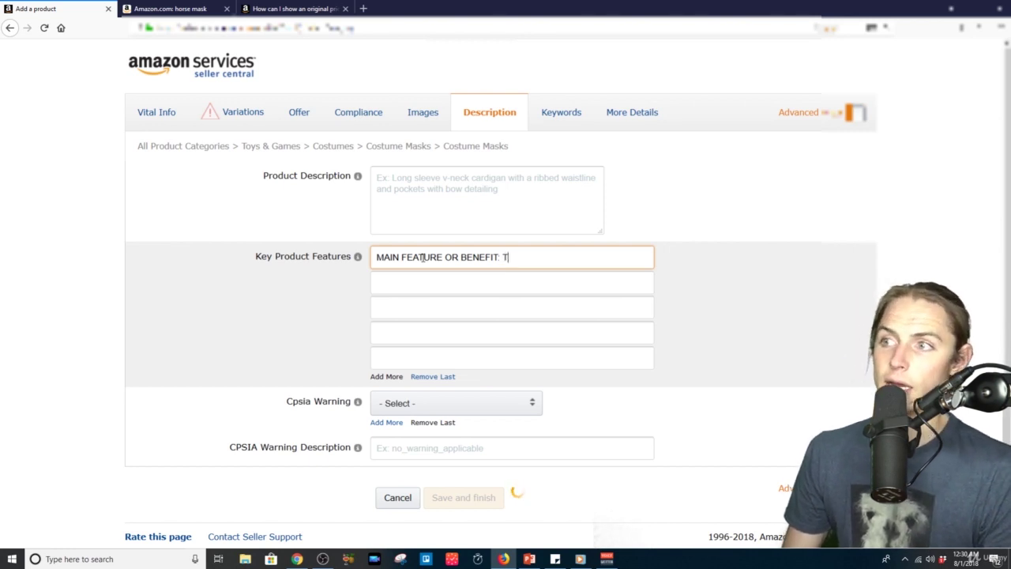
type("FIT: T")
key("BackSpace")
type("kEYWOR")
key("BackSpace")
key("BackSpace")
key("BackSpace")
key("BackSpace")
key("BackSpace")
key("BackSpace")
key("BackSpace")
key("BackSpace")
type("Keywords Elega")
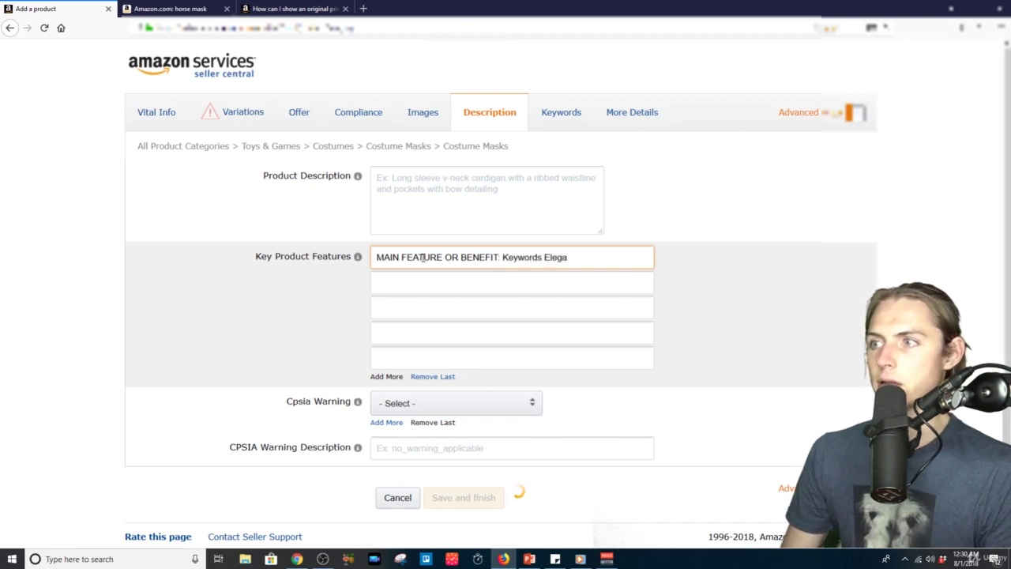
type("ntly Put Into The Sentence")
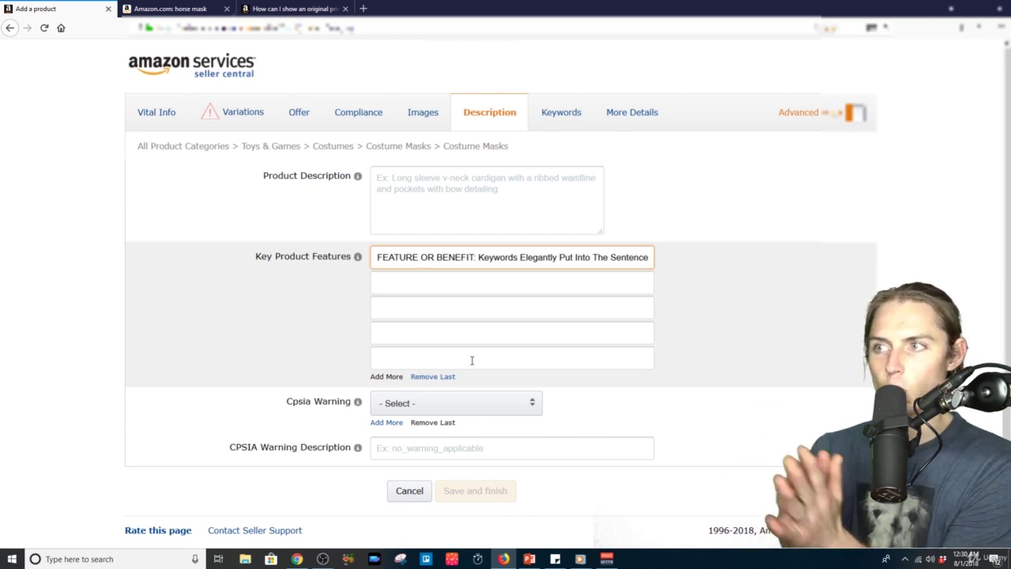
Step: Open the CreepyParty brown horse mask listing, and examine the feature bullets of the Anker PowerCore 20100mAh and Besiva iPhone cable listings
left_click(169, 9)
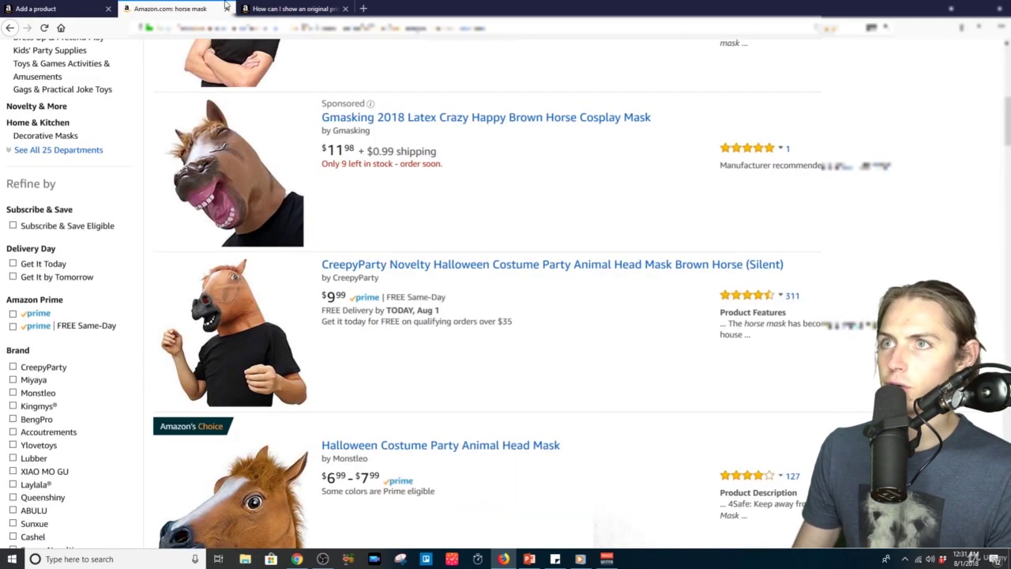
left_click(389, 266)
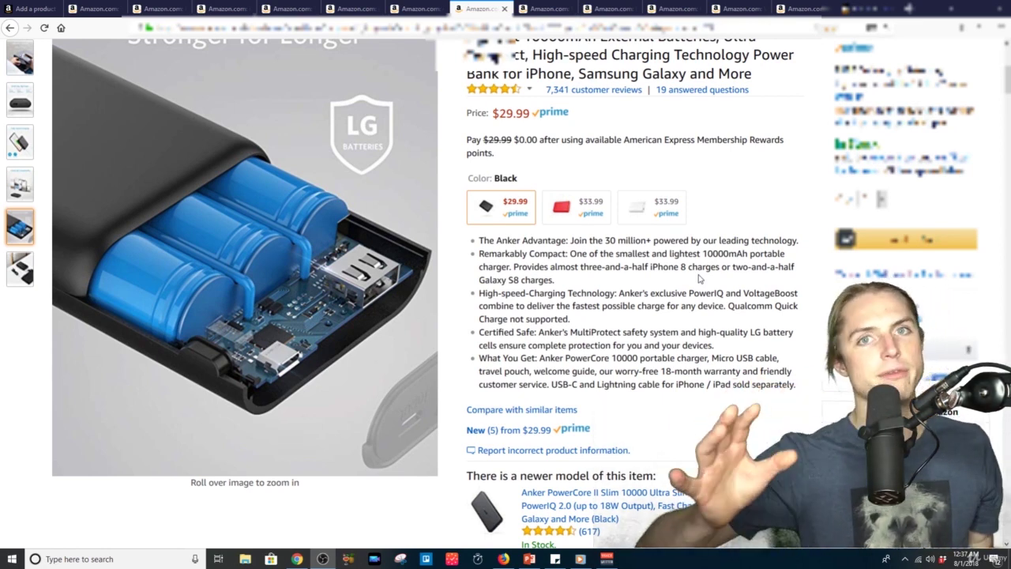
left_click(580, 8)
scroll(682, 332, "down", 3)
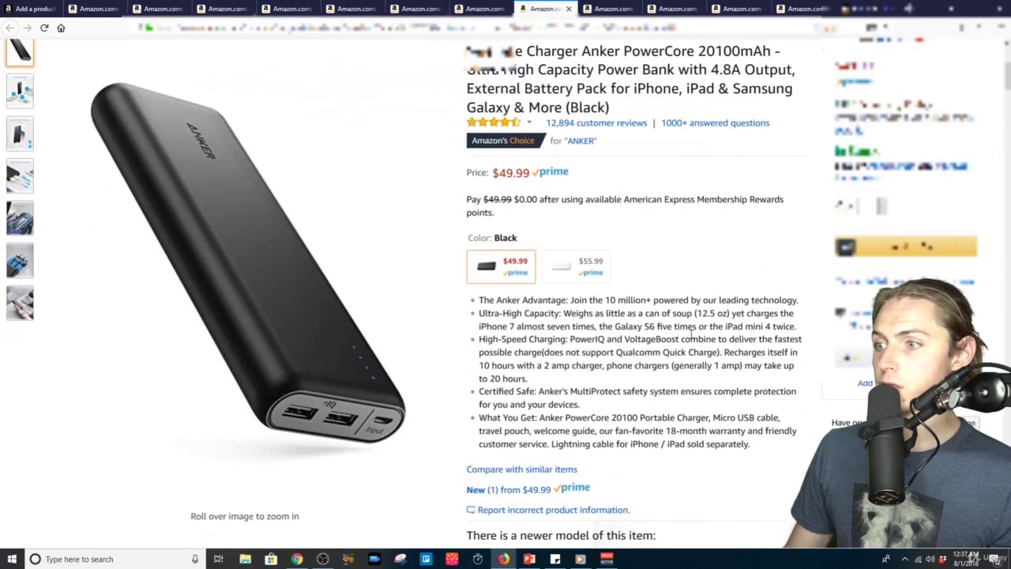
key("ctrl+Tab")
scroll(528, 395, "down", 2)
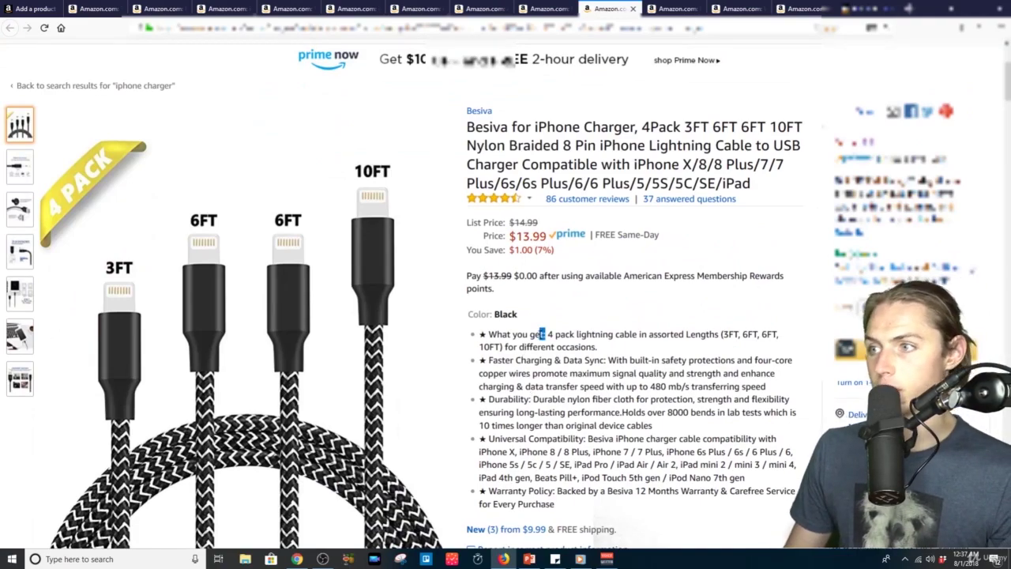
Step: Go back through the open product listings to the TNSO 5-Pack iPhone charger and read its feature bullets
key("ctrl+shift+Tab")
key("ctrl+shift+Tab")
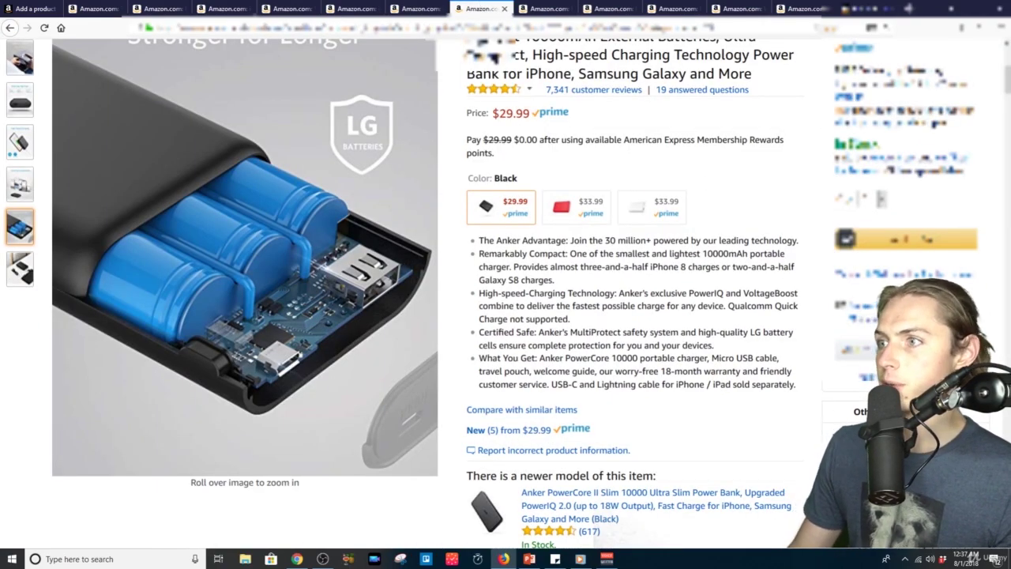
key("ctrl+shift+Tab")
key("ctrl+shift+Tab")
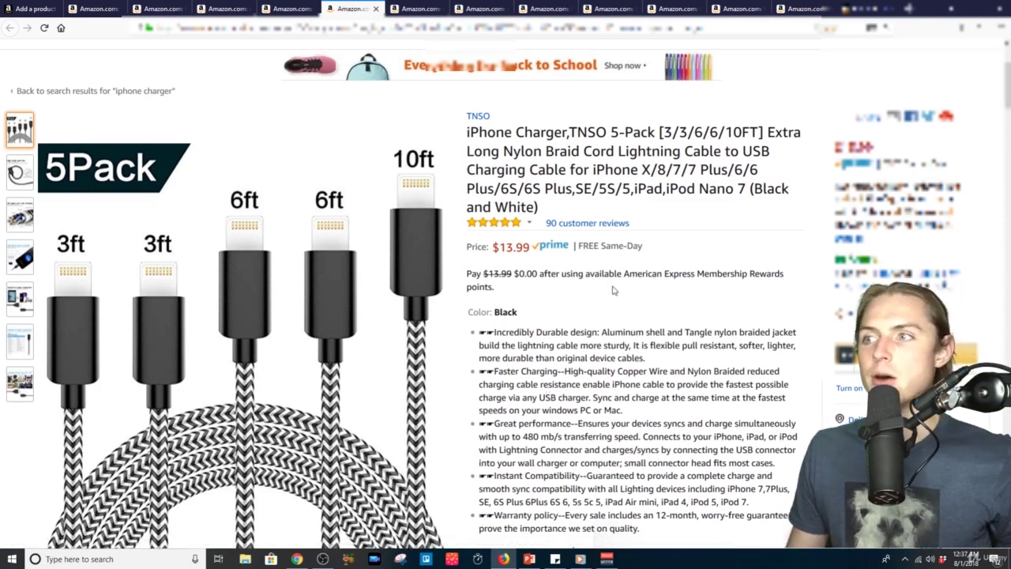
Step: Examine the product description of the TNSO 5-Pack iPhone charger, including its Fast Charge section, and return to its feature bullets
scroll(608, 289, "down", 15)
scroll(438, 347, "up", 8)
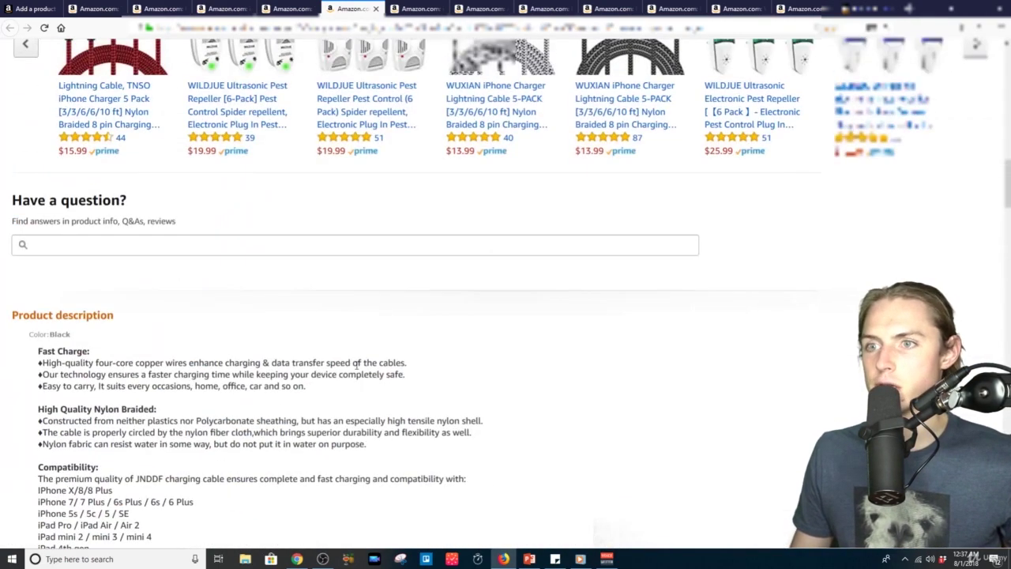
double_click(109, 354)
triple_click(111, 358)
left_click(116, 360)
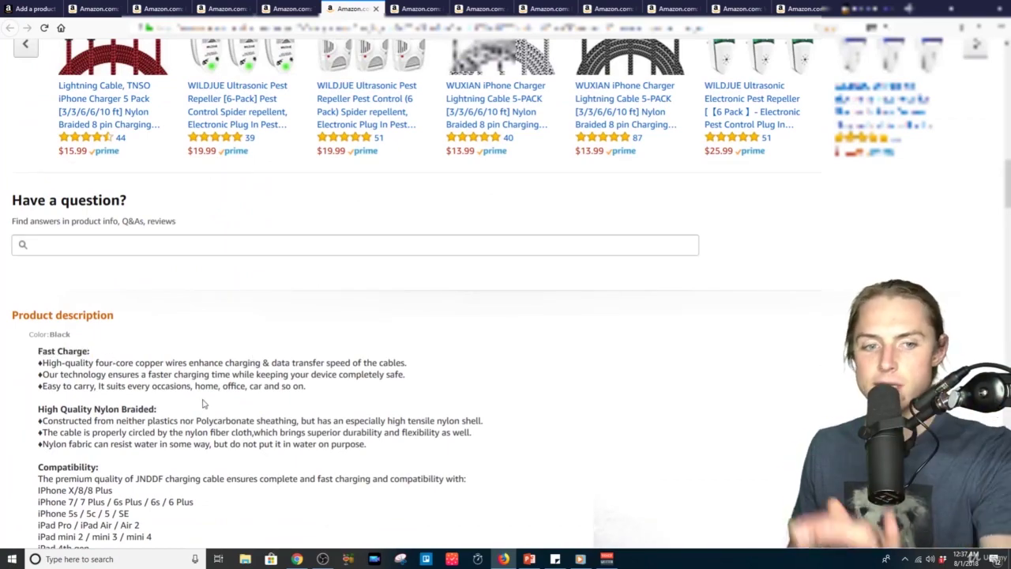
middle_click(400, 381)
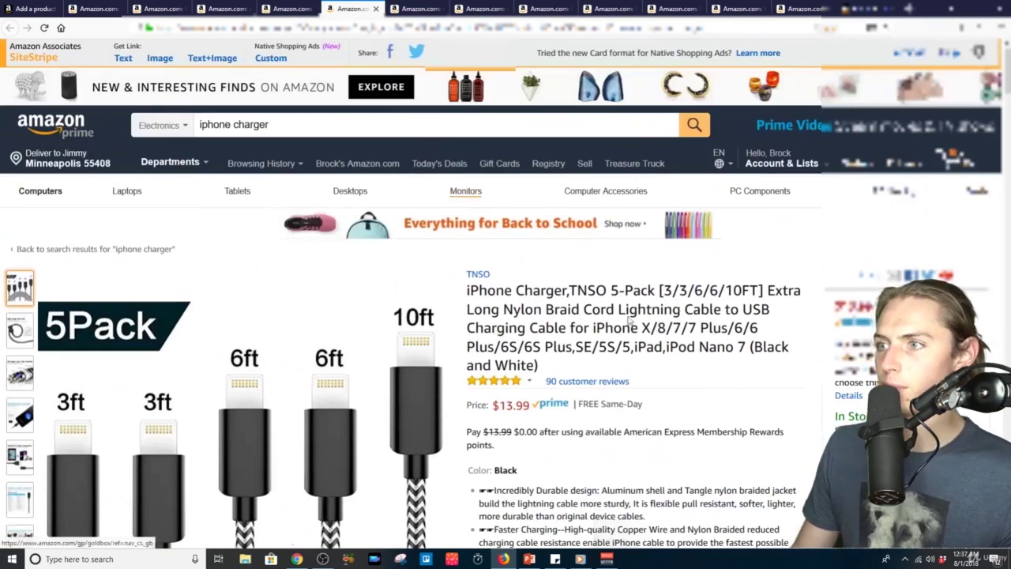
scroll(662, 375, "down", 3)
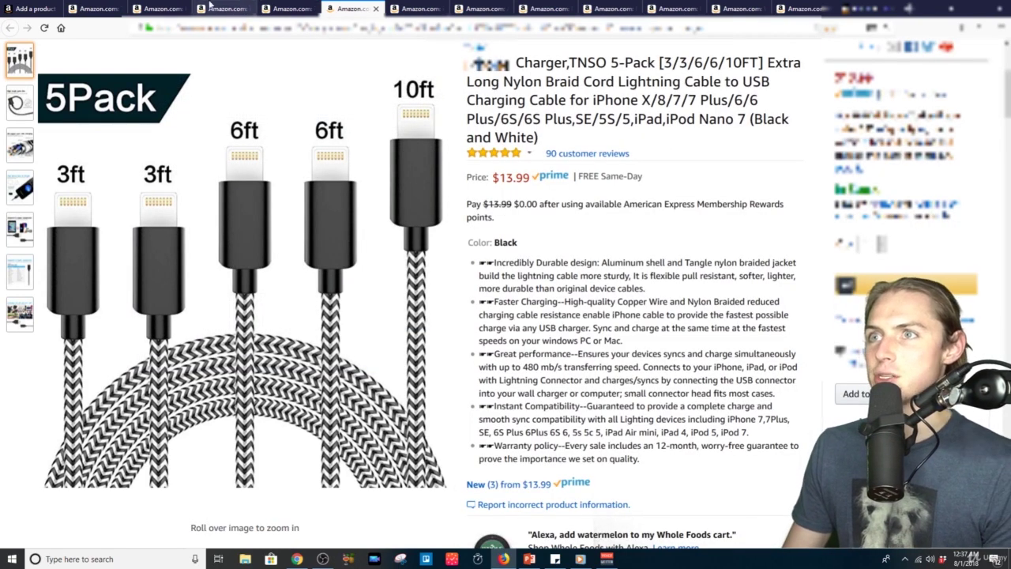
Step: In the horse mask listing, replace the second key product feature with "Mouth Feature:" and clear the first one
left_click(33, 8)
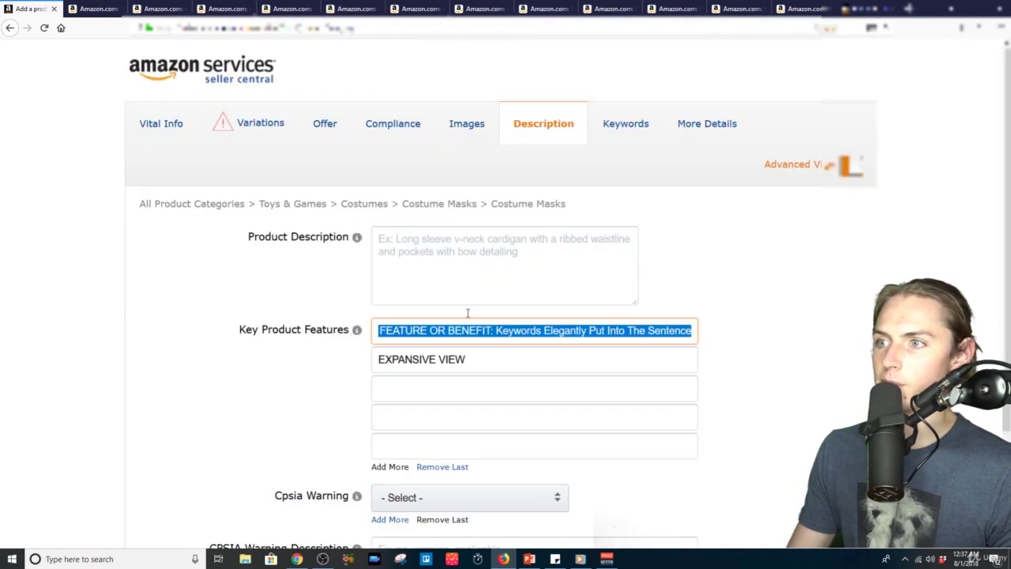
key("Tab")
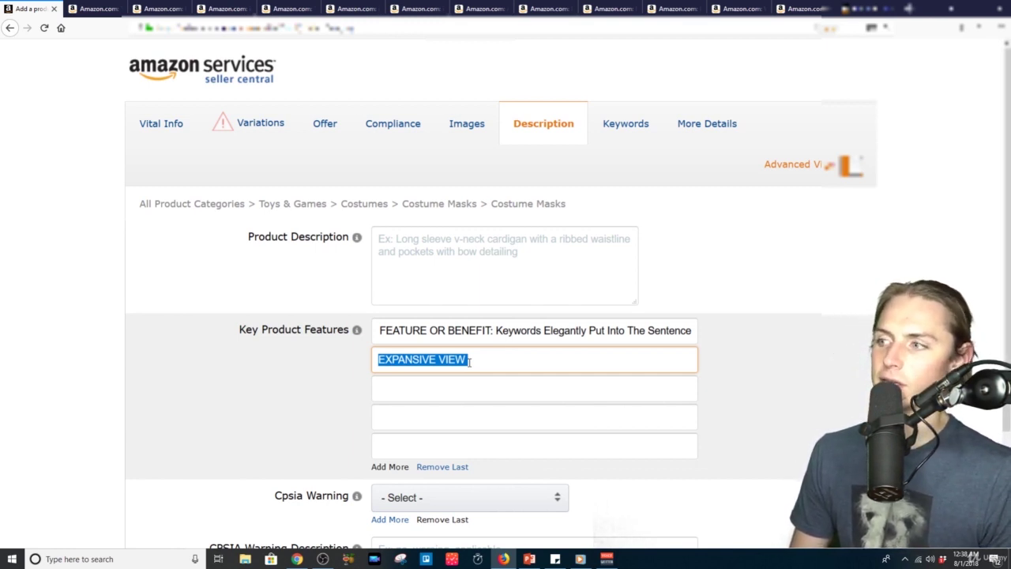
type("M")
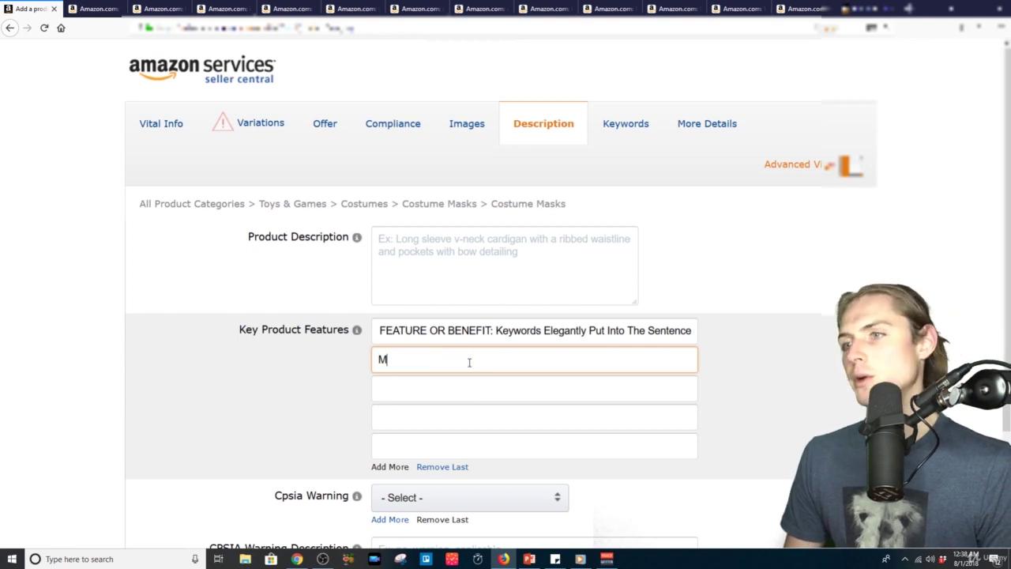
type("outh Feature:")
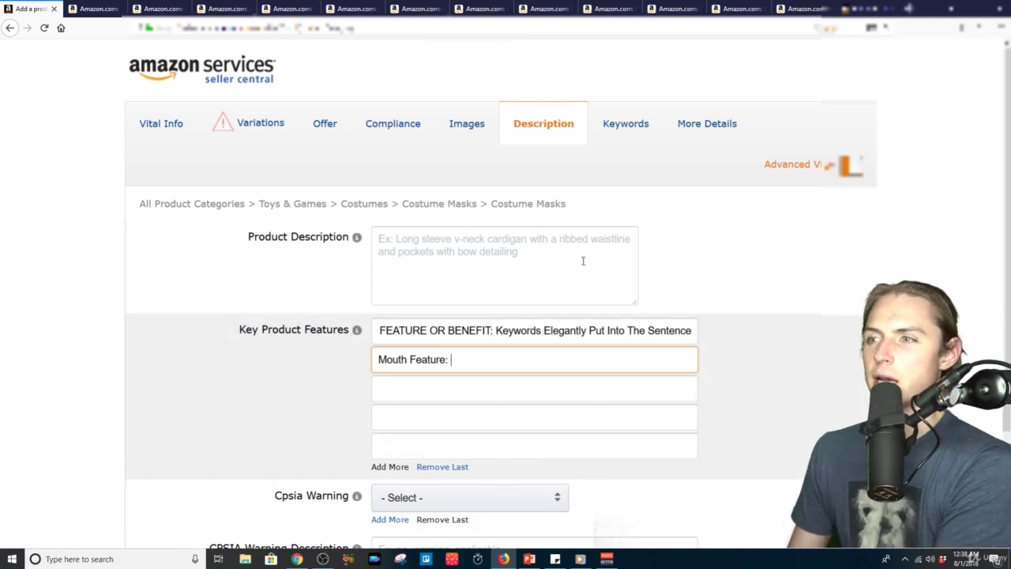
triple_click(589, 332)
key("BackSpace")
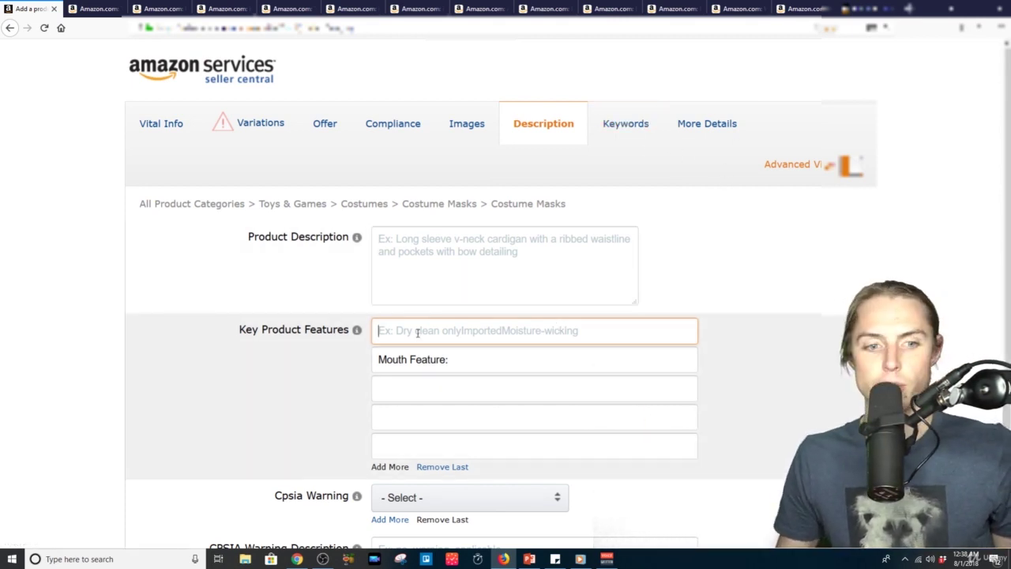
left_click(422, 360)
double_click(423, 360)
left_click(411, 440)
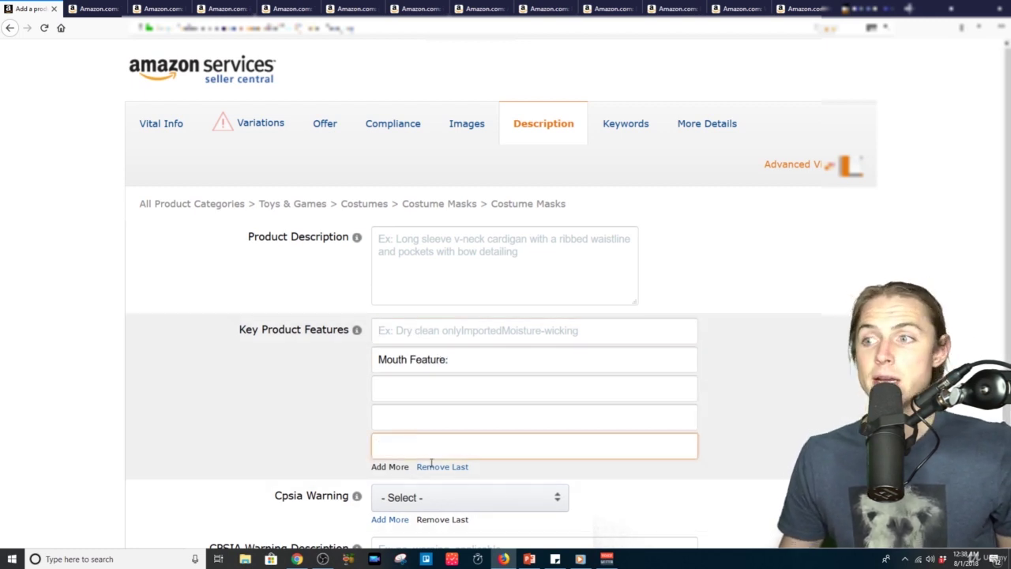
left_click(481, 389)
left_click(475, 419)
left_click(517, 392)
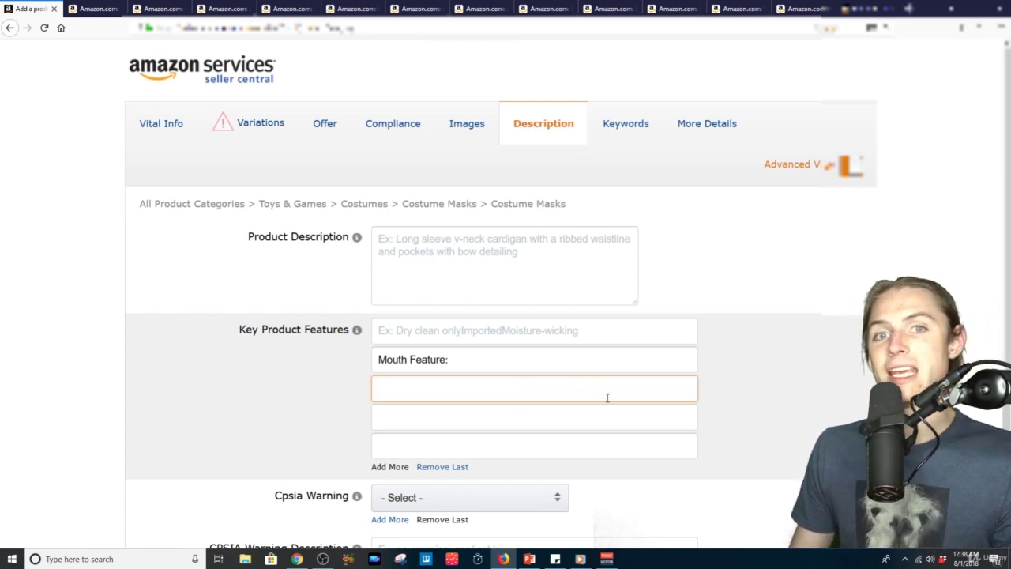
left_click(601, 420)
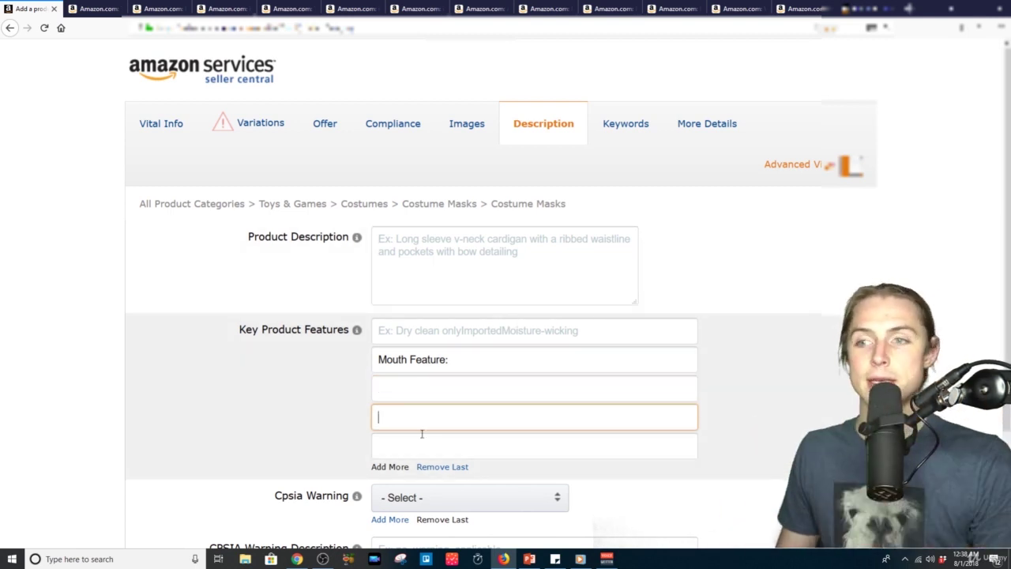
left_click(579, 386)
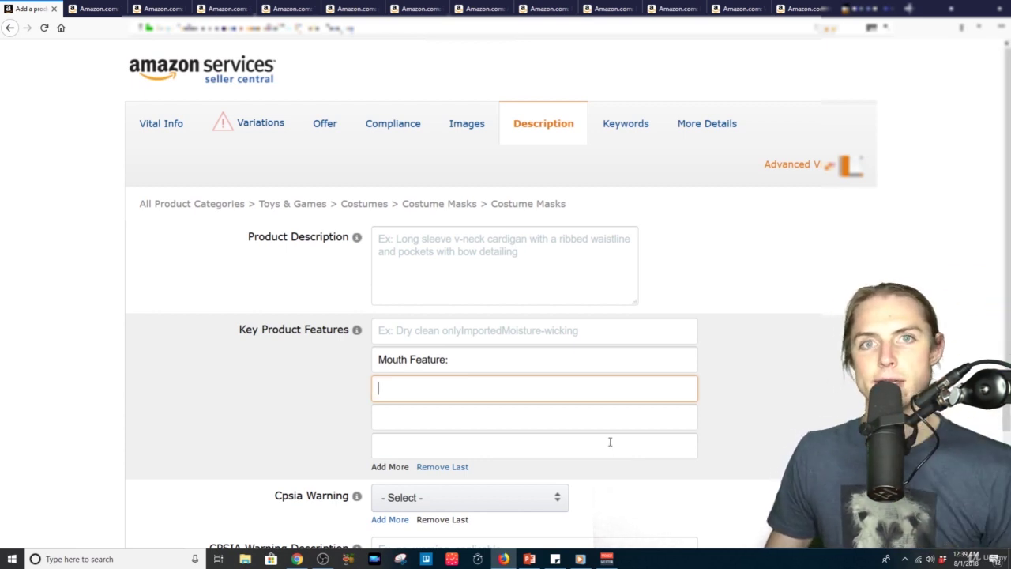
left_click(747, 326)
scroll(792, 429, "up", 1)
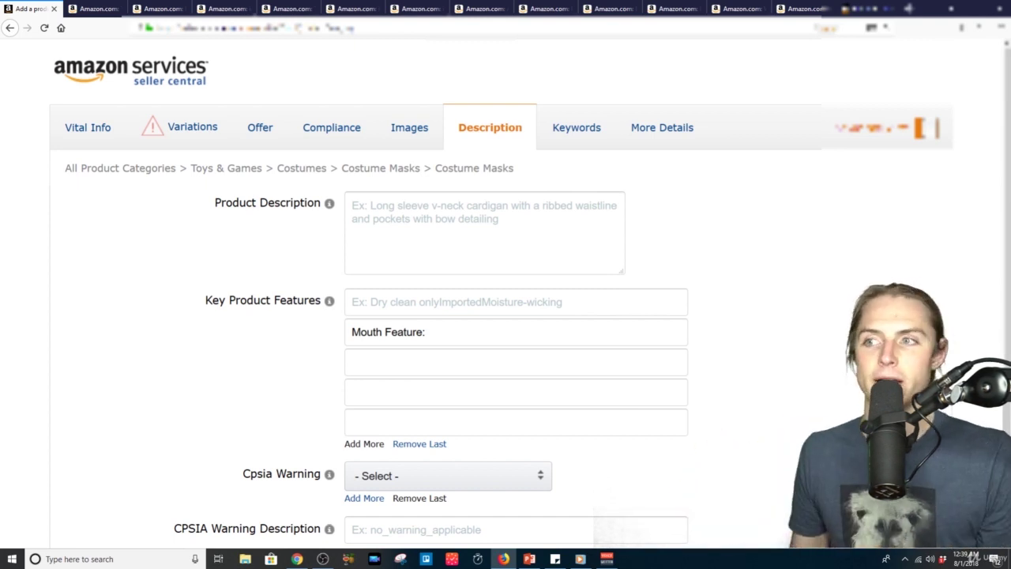
double_click(403, 332)
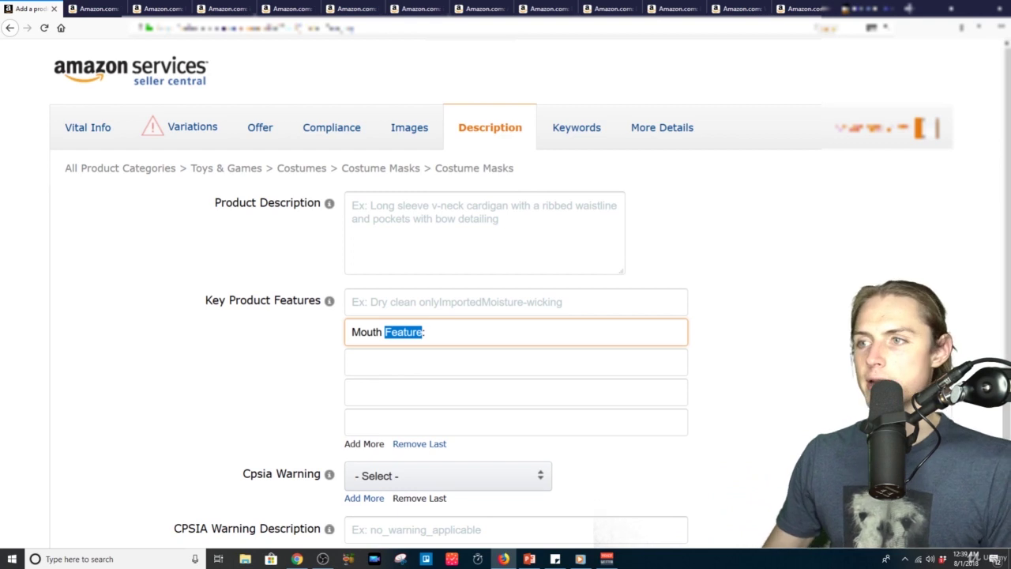
left_click(399, 324)
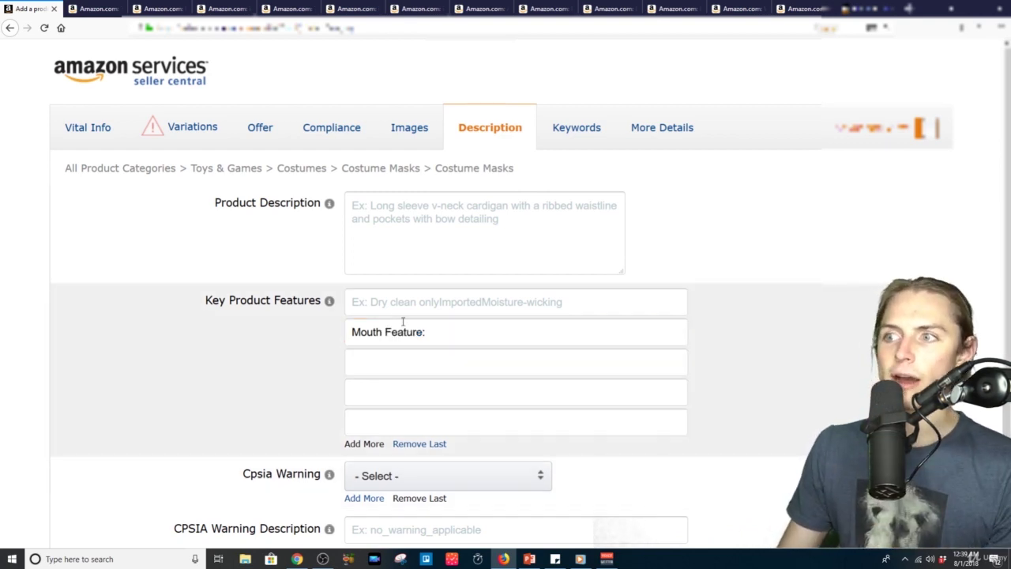
left_click_drag(427, 332, 372, 332)
left_click(429, 327)
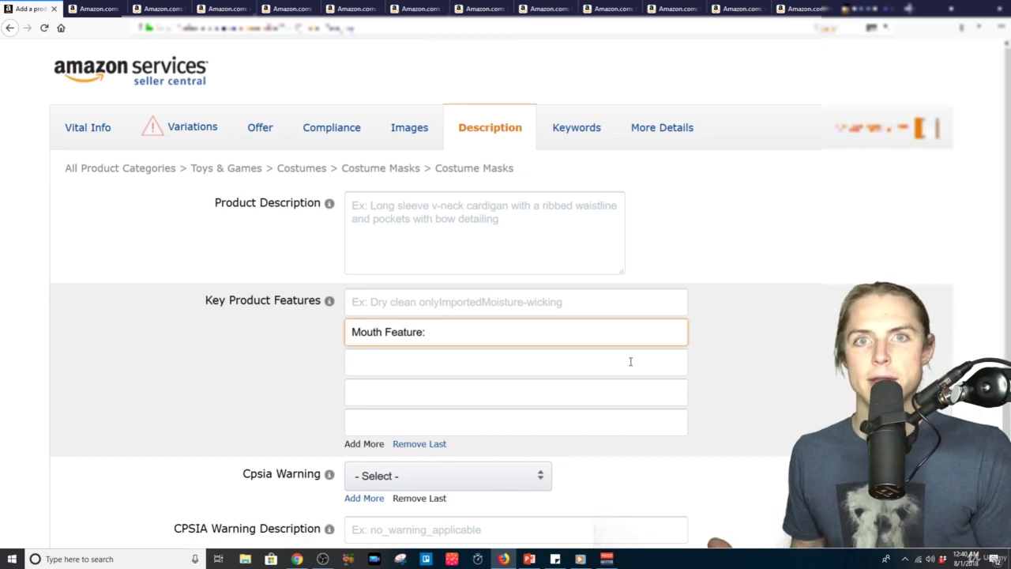
Step: Open the Anker PowerCore 10000 listing and compare its feature bullets with its product images
left_click(492, 8)
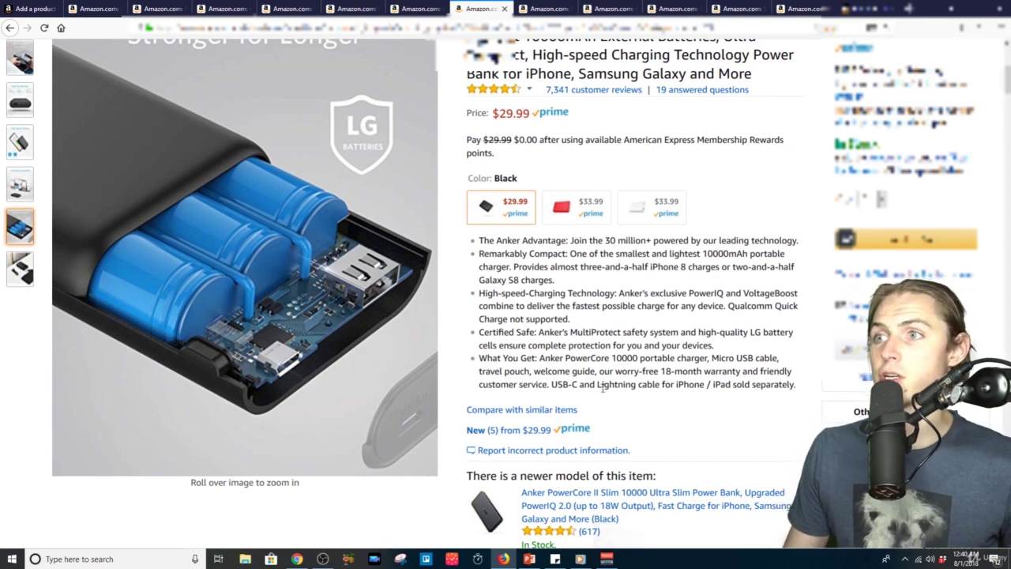
scroll(613, 385, "up", 1)
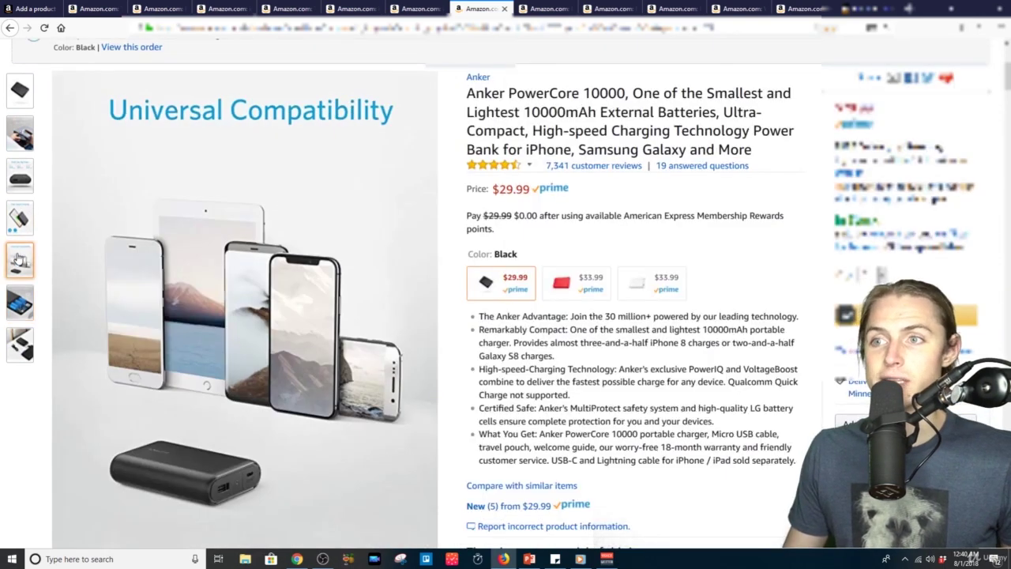
mouse_move(26, 212)
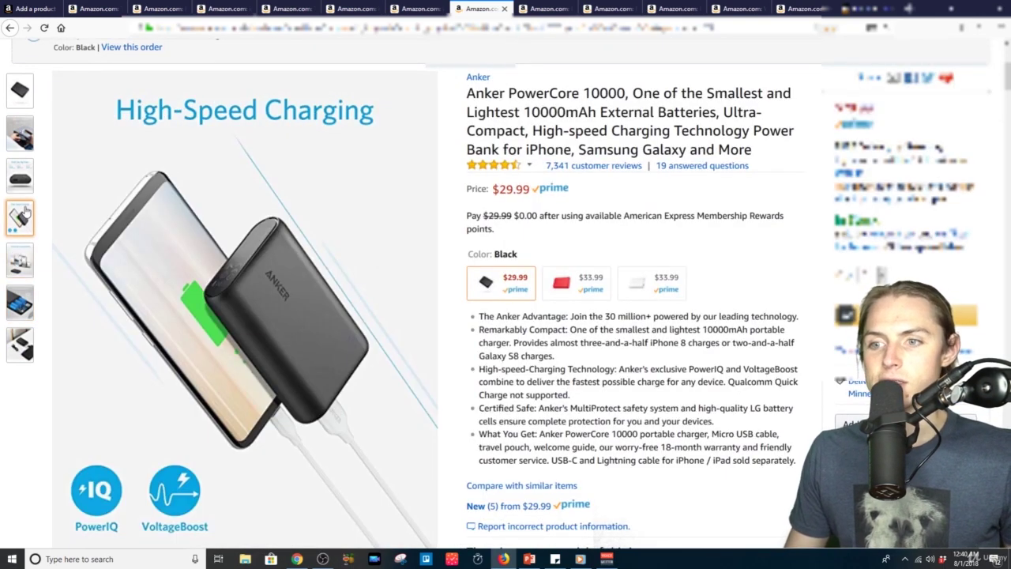
mouse_move(28, 167)
mouse_move(158, 205)
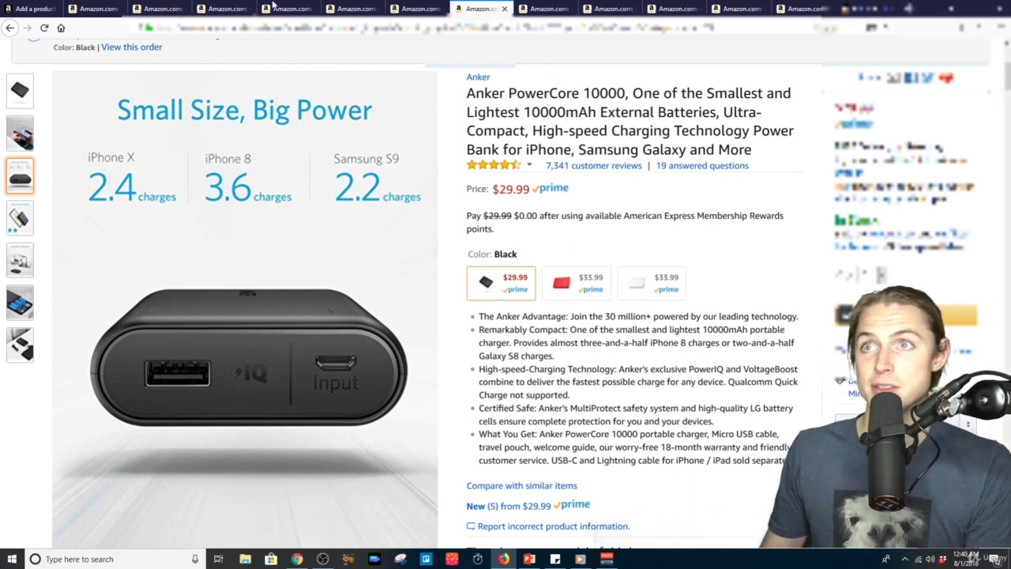
Step: Return to the horse mask listing's Description section and review the "Mouth Feature:" line among the key product features
left_click(33, 8)
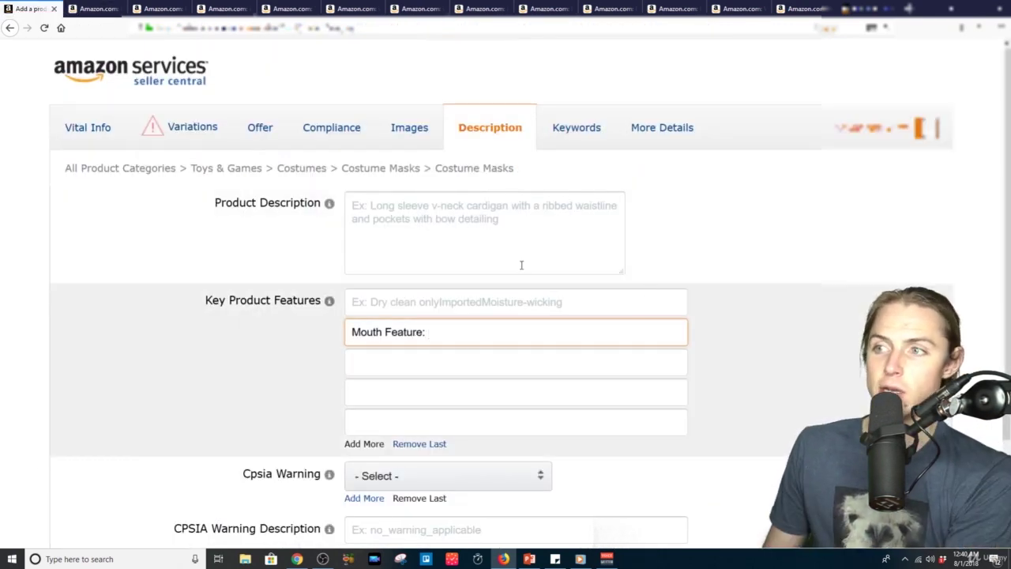
left_click_drag(427, 330, 352, 324)
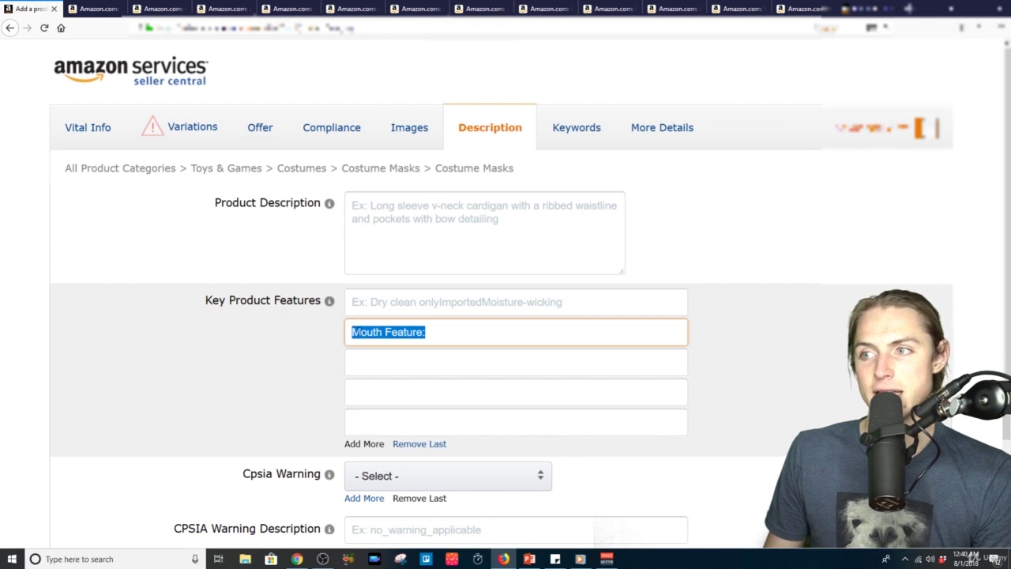
left_click(353, 332)
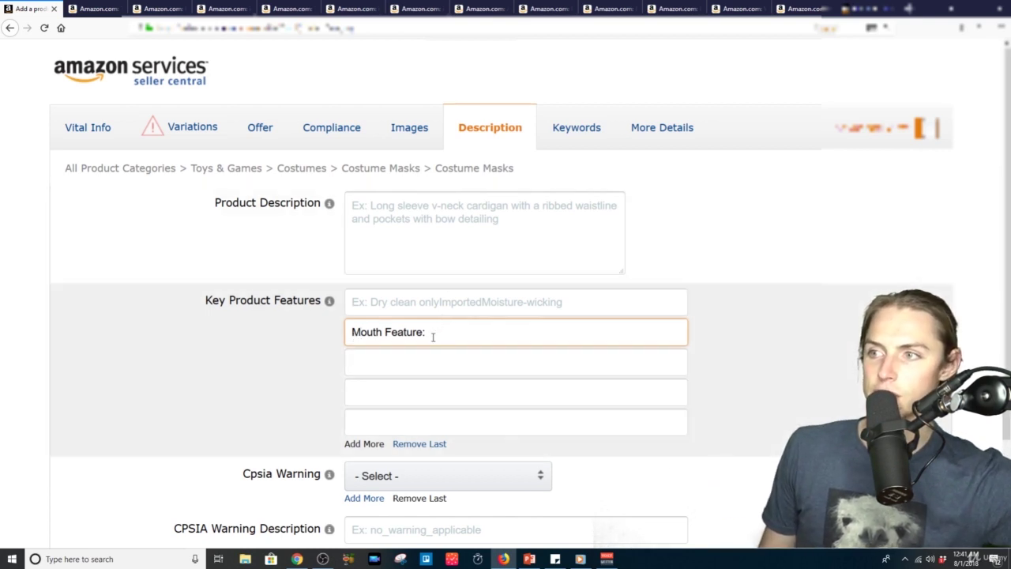
left_click_drag(433, 332, 300, 329)
left_click(773, 334)
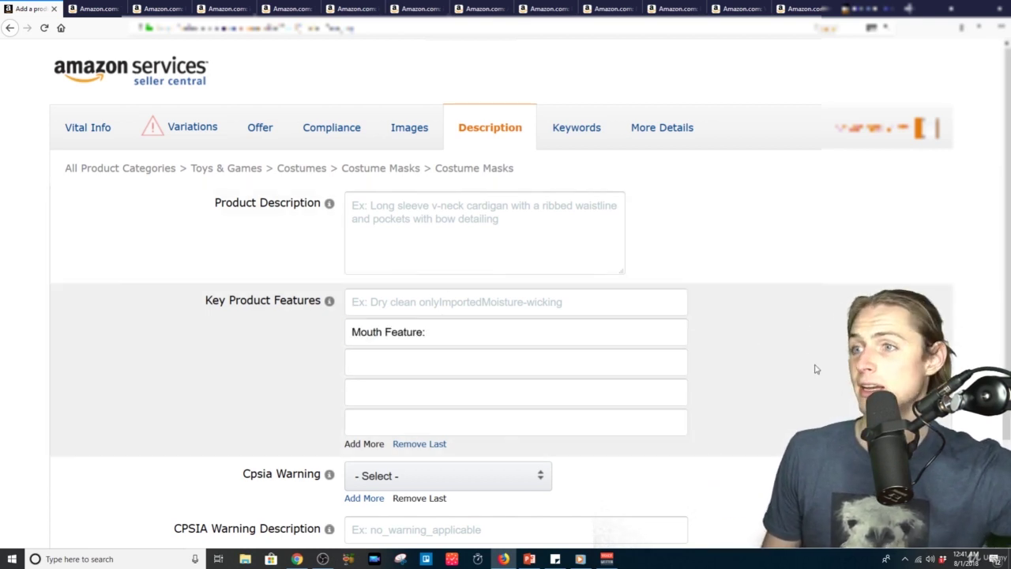
left_click(411, 301)
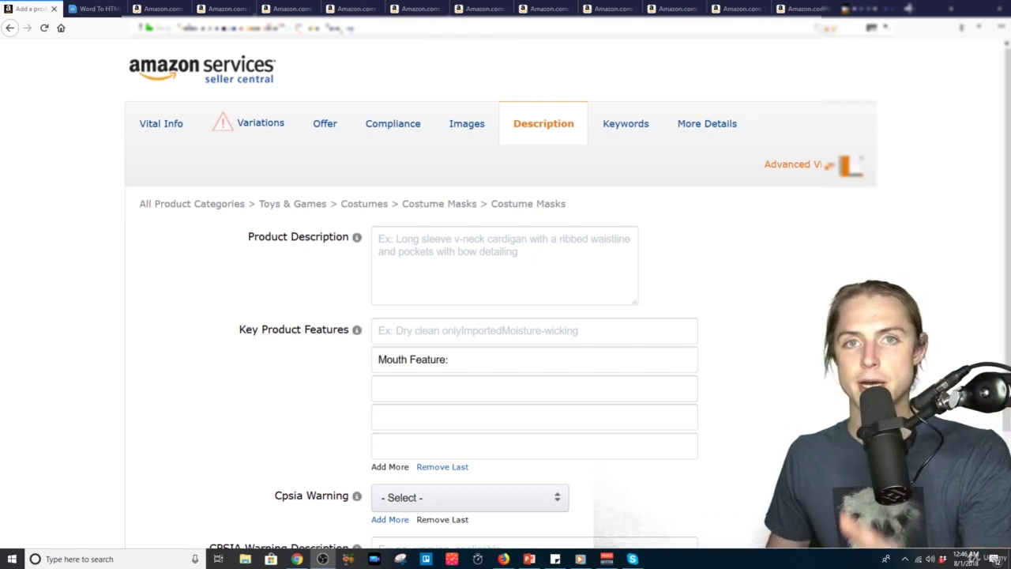
Step: Place the TNSO charger page beside the Word To HTML page and read the Fast Charge part of its product description
left_click(348, 8)
left_click_drag(347, 6, 146, 6)
left_click(378, 425)
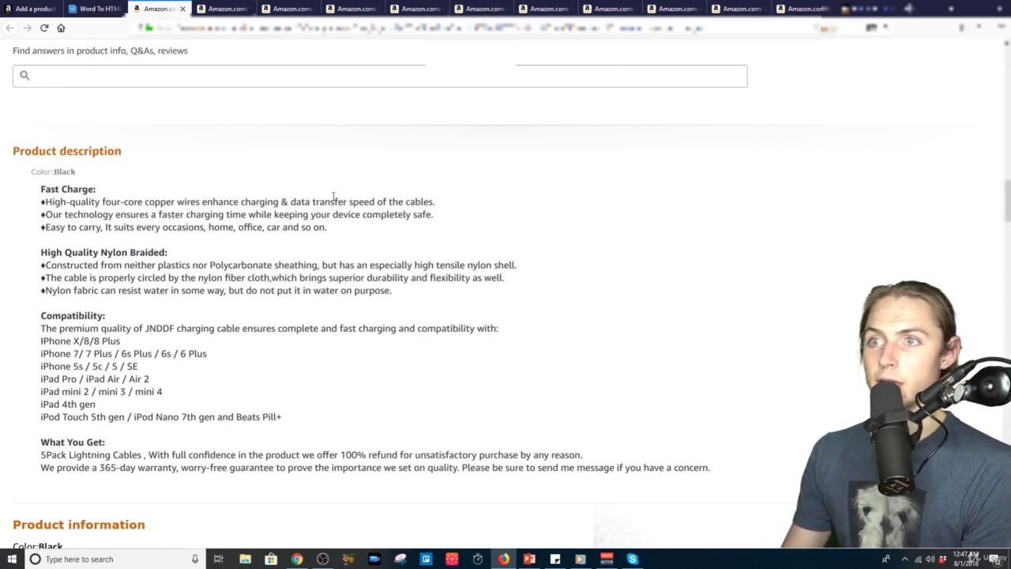
triple_click(84, 189)
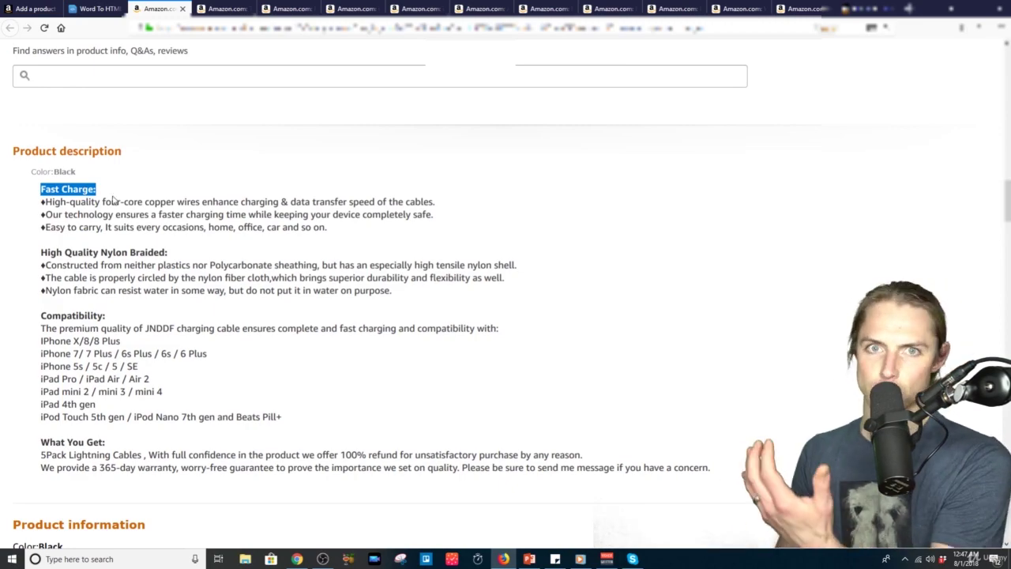
triple_click(206, 214)
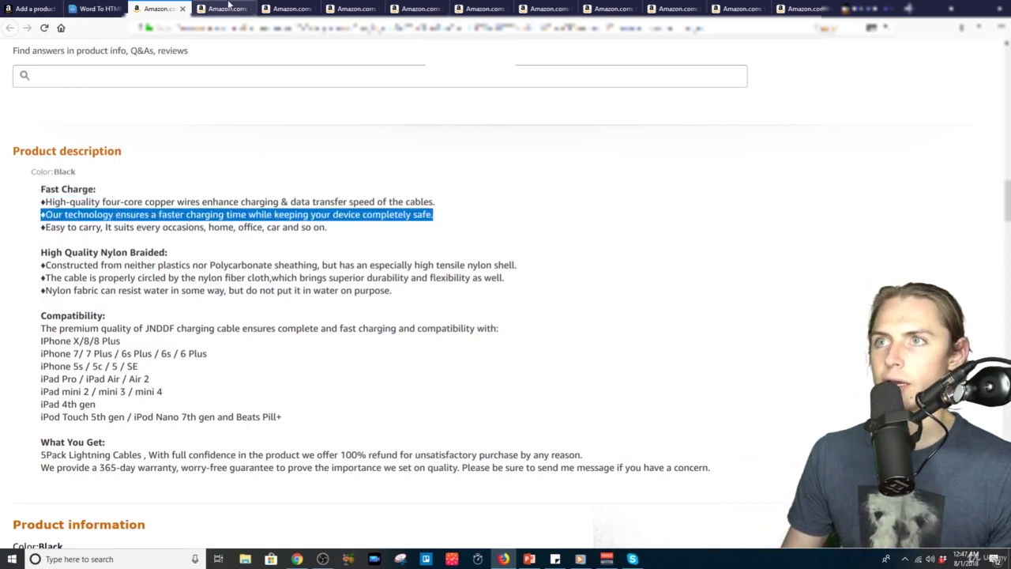
Step: Look through the MAXGADGET and Besiva Lightning cable listings down to their product description and product information sections
left_click(225, 8)
scroll(455, 365, "down", 5)
scroll(456, 365, "down", 12)
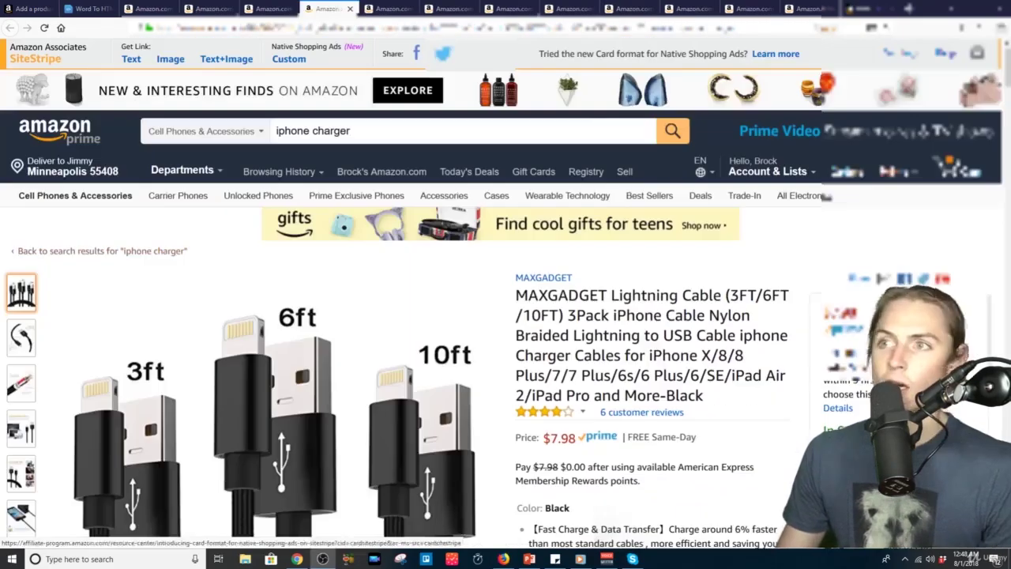
scroll(688, 358, "down", 5)
scroll(687, 358, "down", 20)
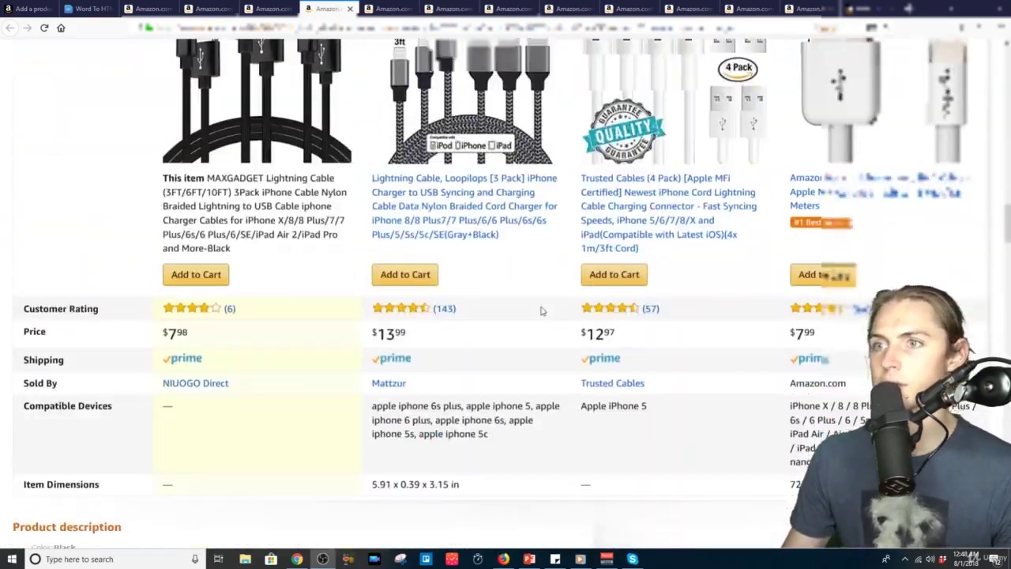
scroll(521, 307, "down", 8)
scroll(521, 308, "up", 3)
left_click(395, 8)
scroll(456, 395, "down", 15)
scroll(456, 410, "down", 8)
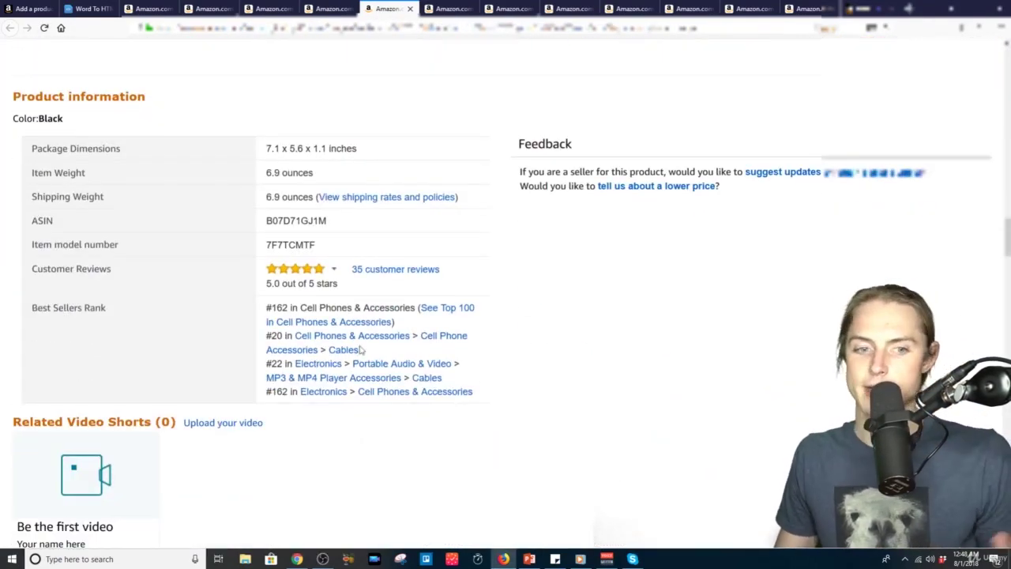
middle_click(627, 353)
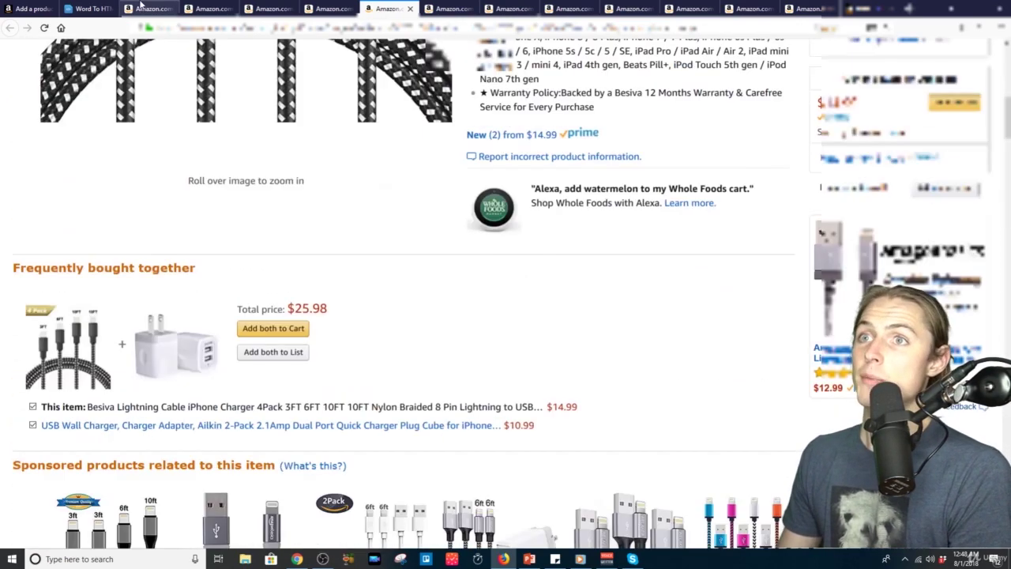
Step: On the Word To HTML page, write "Hourse mask" in the visual editor and make it bold
left_click(89, 9)
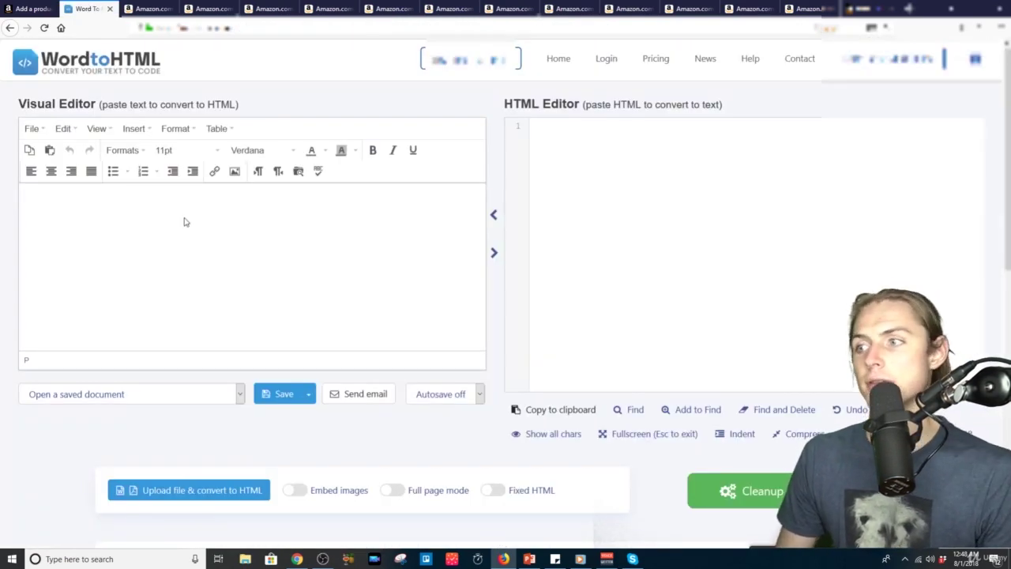
type("H")
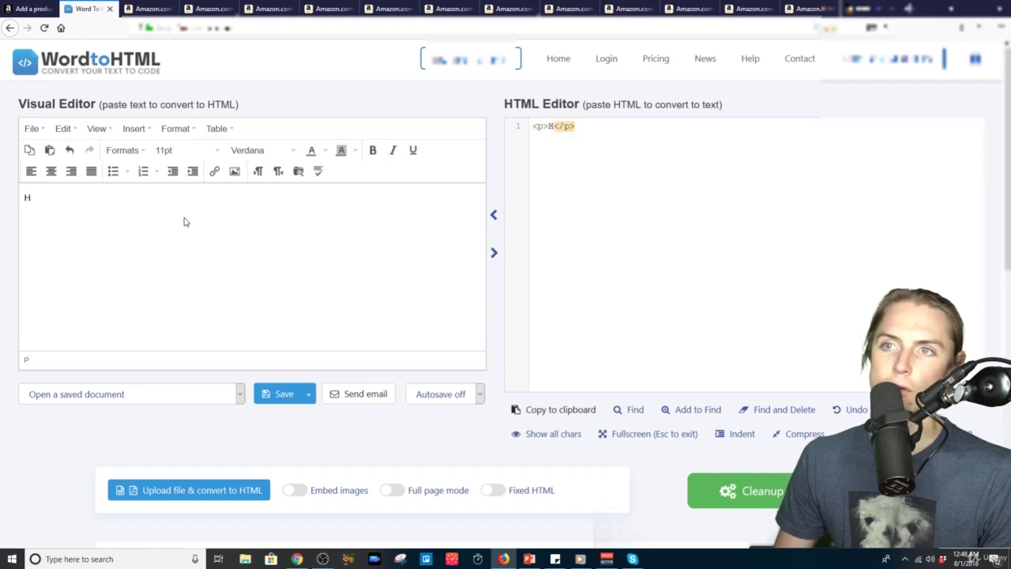
type("ourse mask")
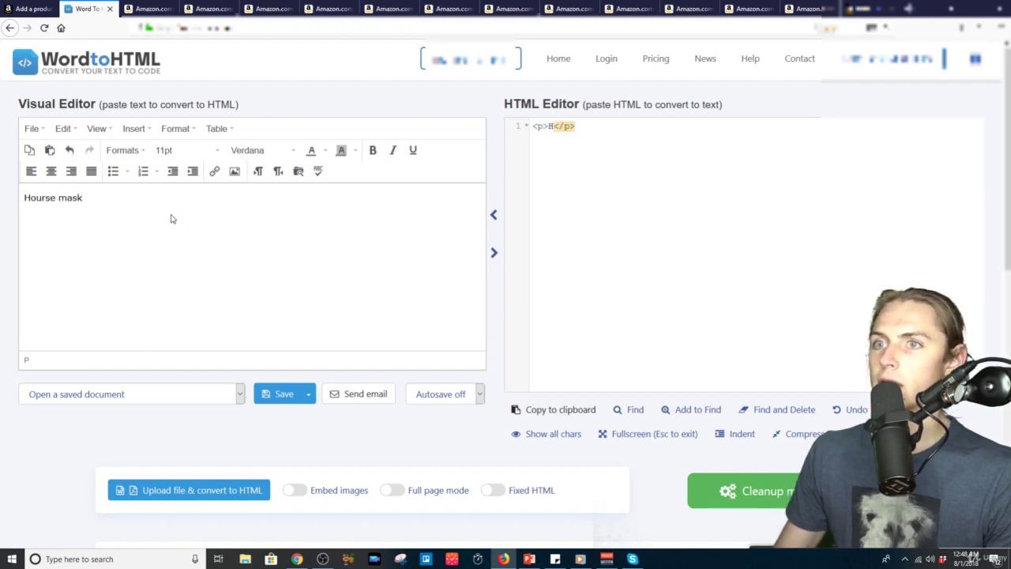
triple_click(69, 197)
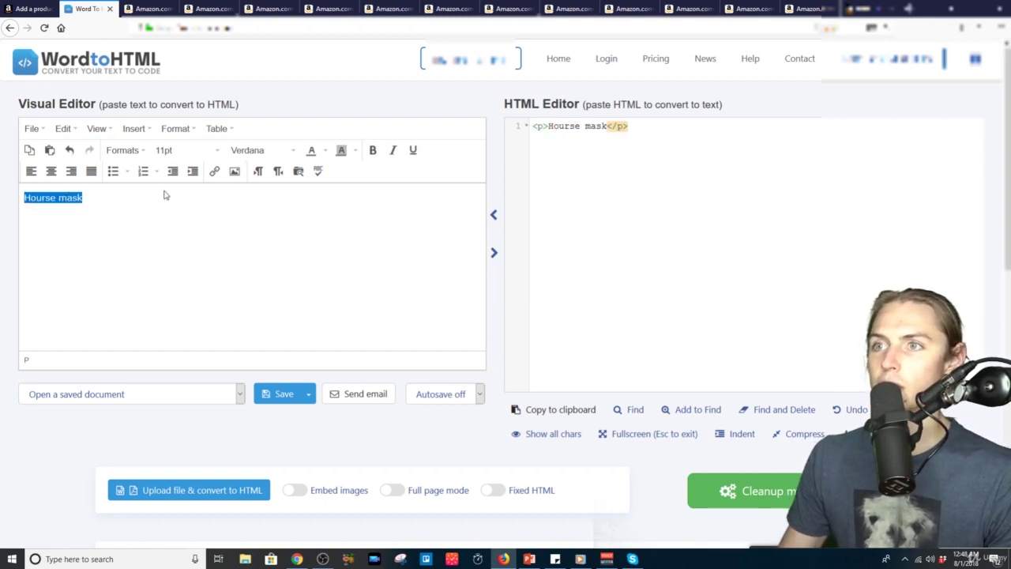
left_click(372, 150)
left_click(382, 238)
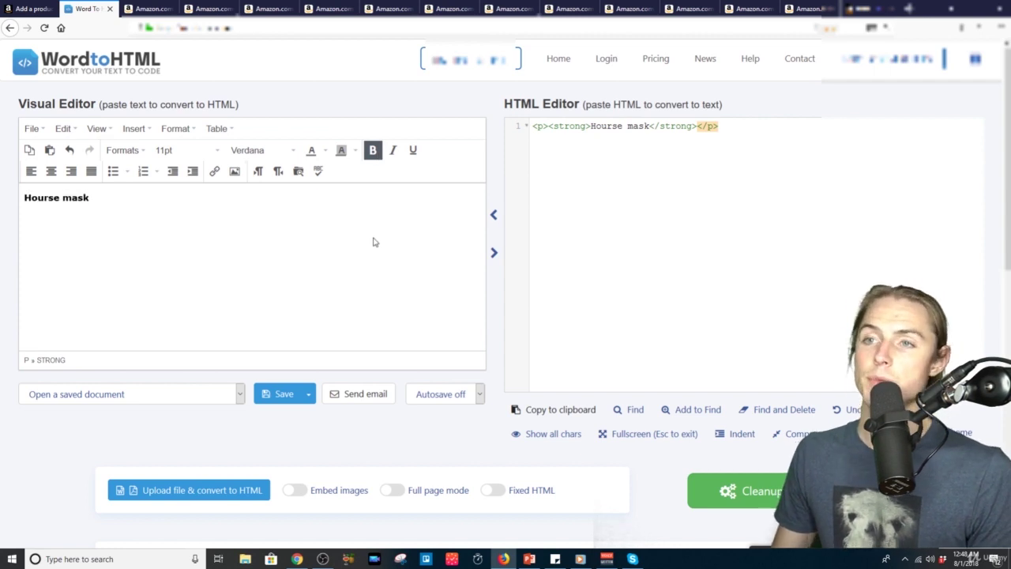
Step: Add three "- feature" lines beneath the bold "Hourse mask" heading
key("Return")
type("- feature")
key("Return")
type("- feature")
key("Return")
type("- feature")
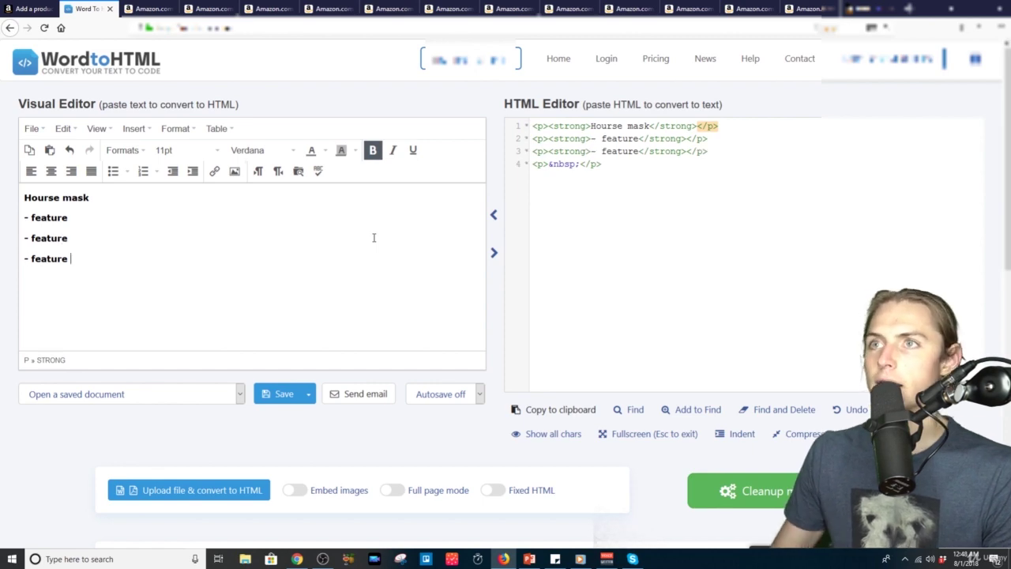
Step: Review how the TNSO charger listing divides its product description into bold headings with short feature lines
left_click(143, 9)
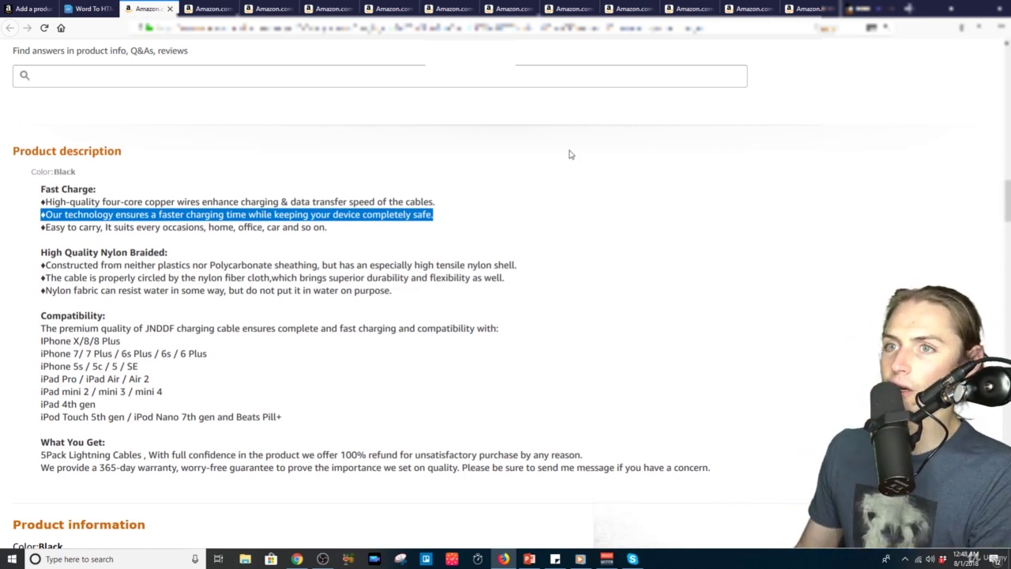
left_click(498, 319)
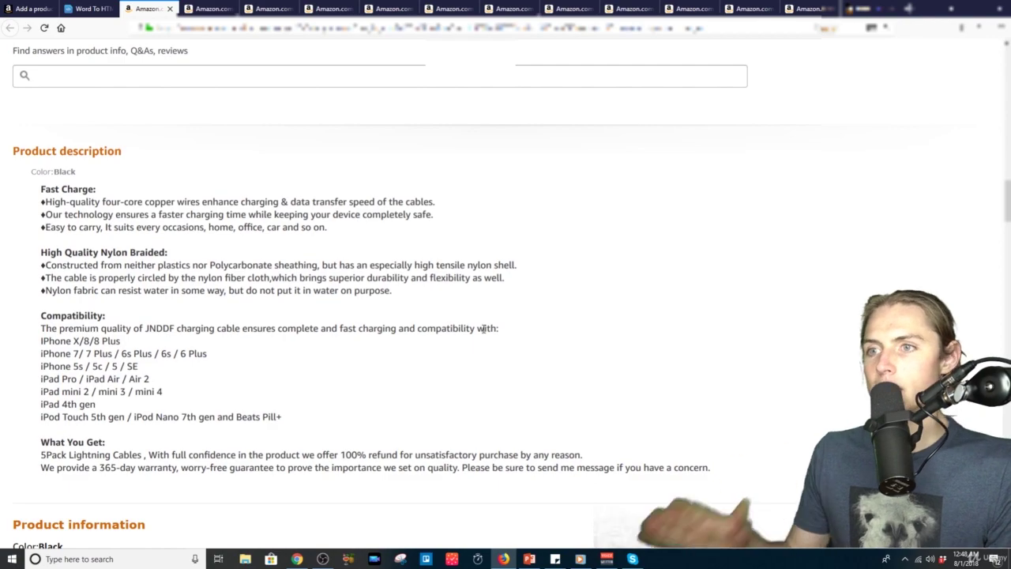
middle_click(413, 442)
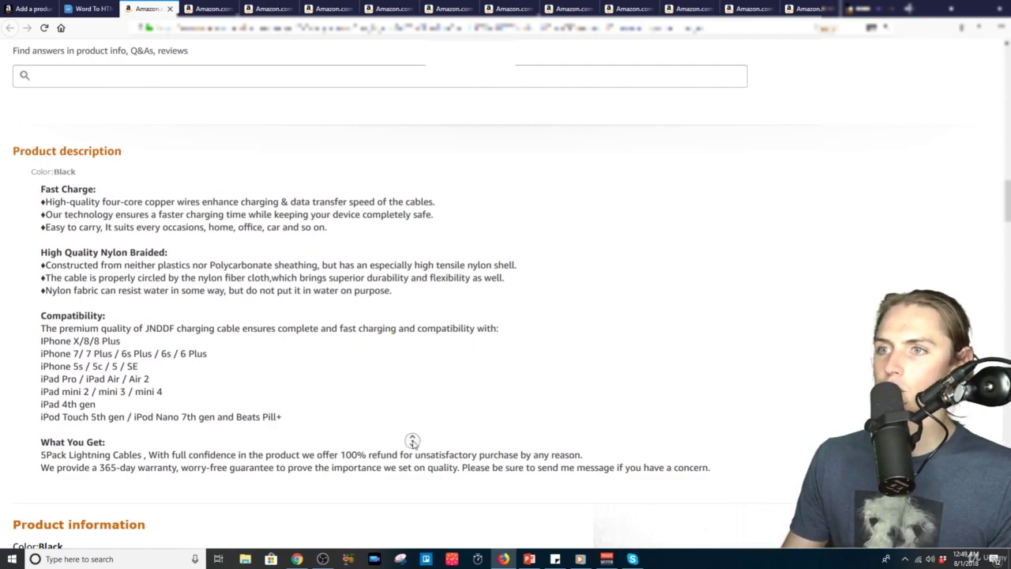
scroll(413, 442, "up", 15)
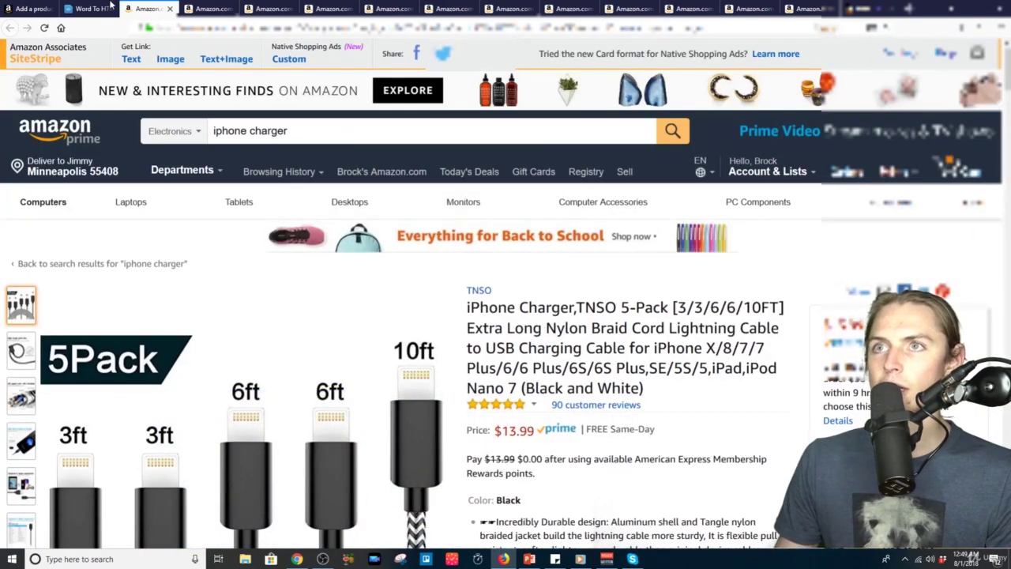
Step: Copy all the generated HTML code from Word To HTML into the horse mask listing's Product Description
left_click(36, 9)
left_click(497, 236)
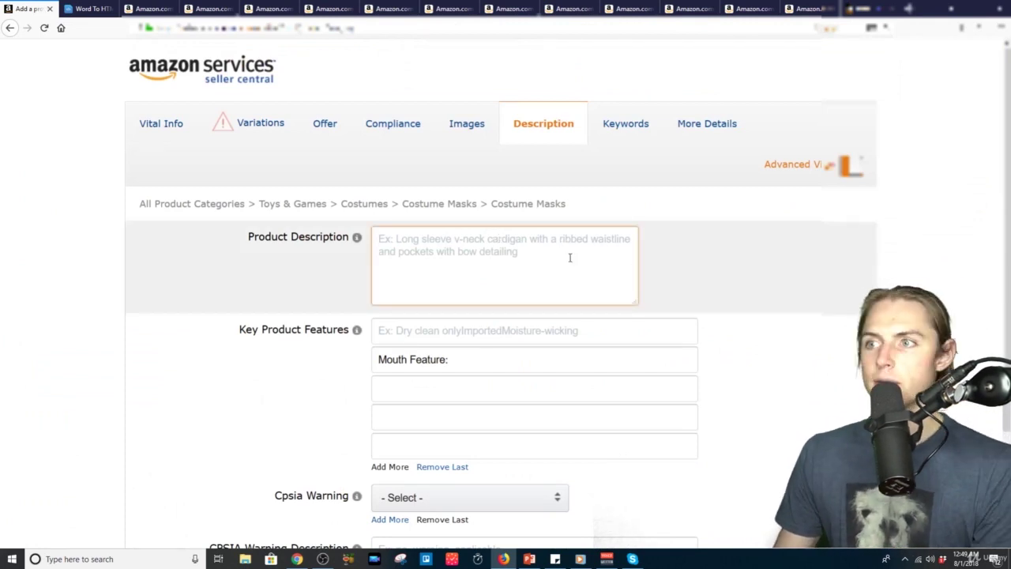
left_click(91, 8)
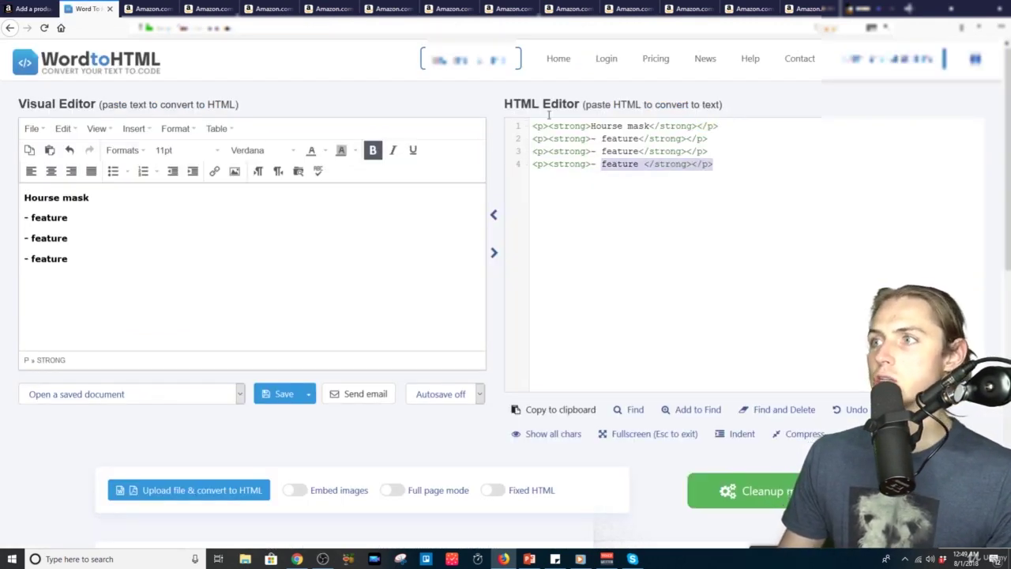
key("ctrl+a")
key("ctrl+c")
key("ctrl+shift+Tab")
key("ctrl+v")
left_click(794, 293)
scroll(793, 284, "down", 1)
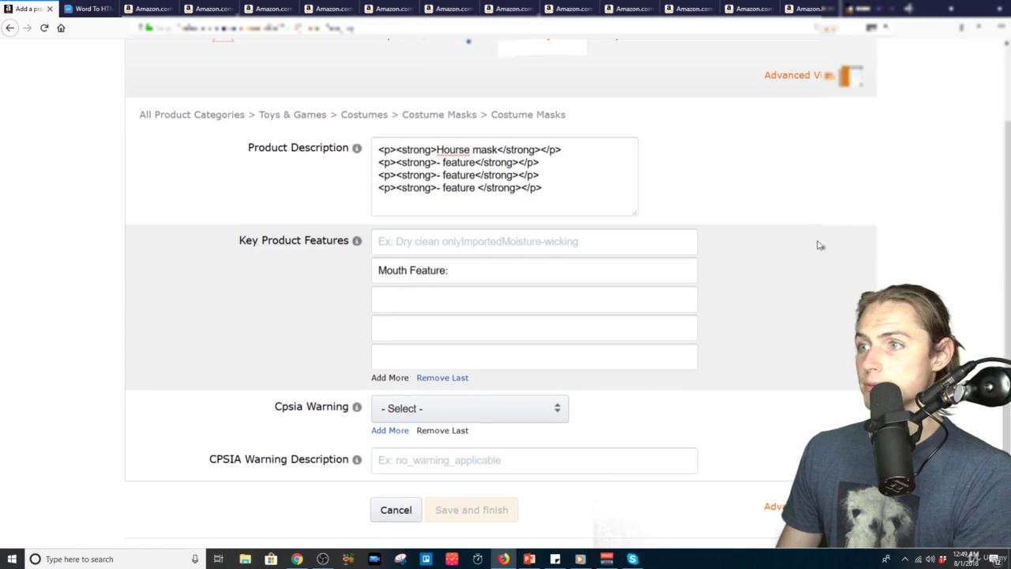
scroll(819, 244, "down", 1)
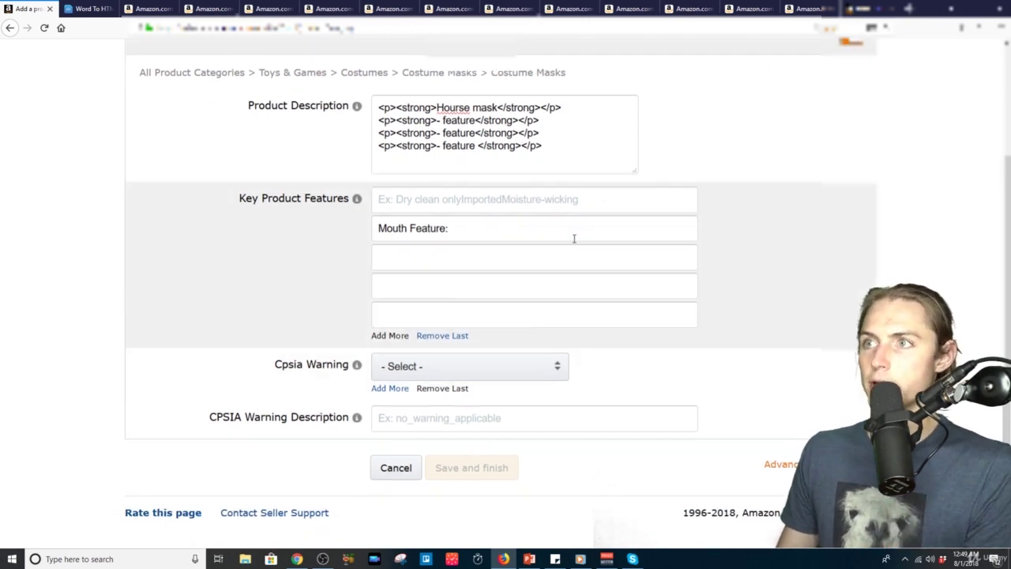
scroll(584, 232, "up", 3)
Step: Open the listing's Keywords section and examine the suggested Target Audience values
left_click(635, 126)
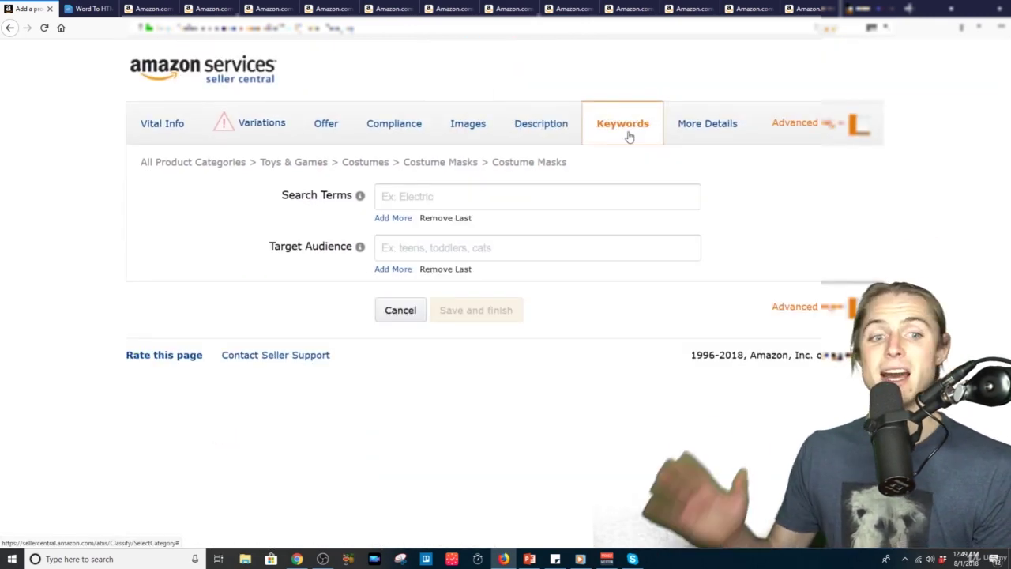
left_click(397, 195)
left_click(458, 252)
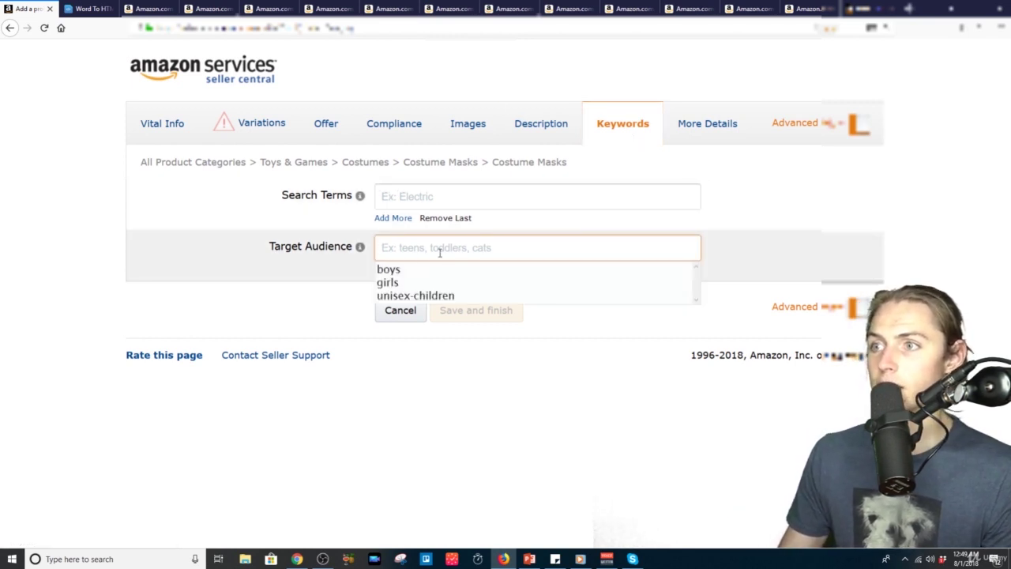
left_click(282, 270)
left_click(442, 248)
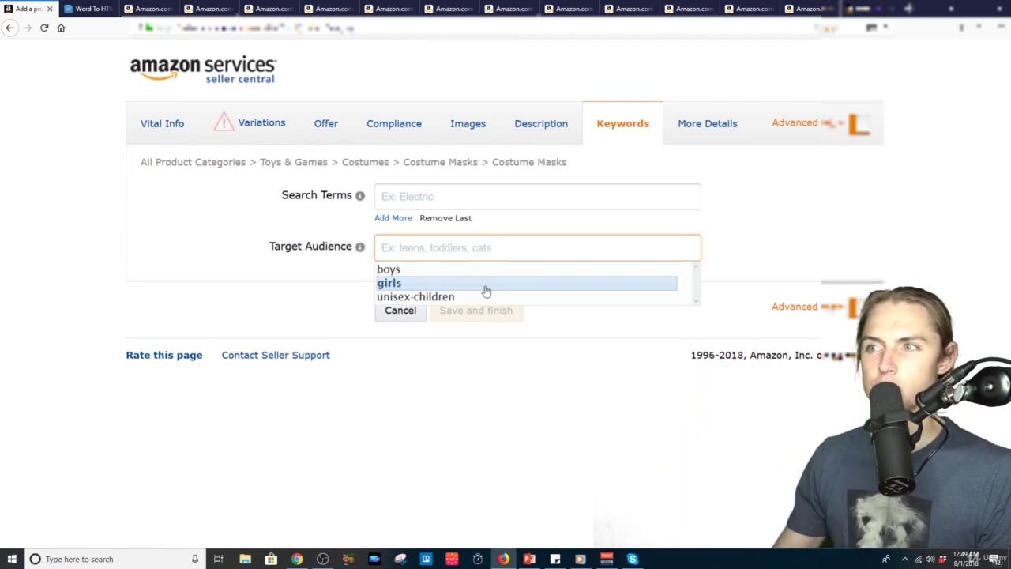
left_click(637, 289)
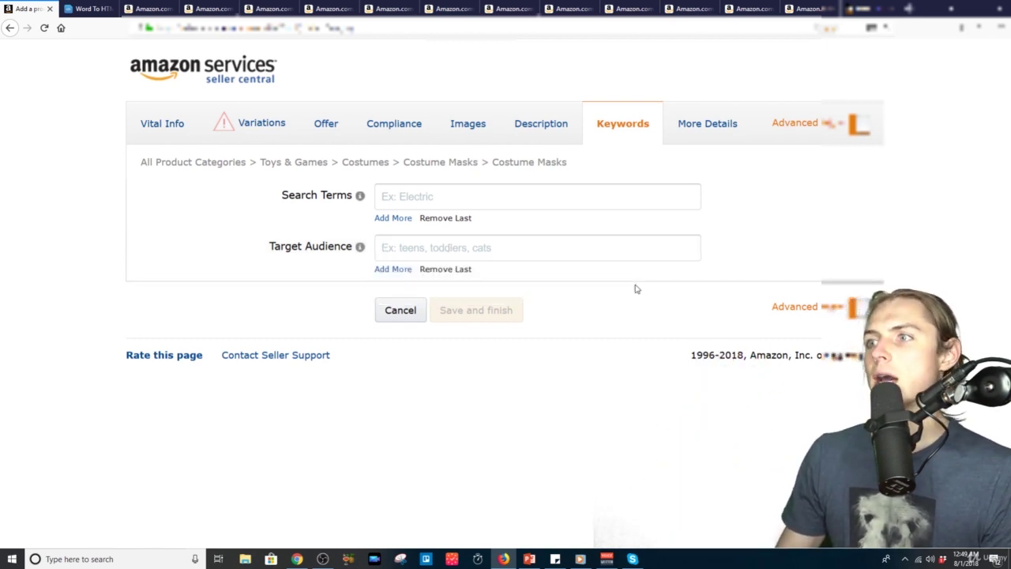
Step: Enter "men" and "women" as two separate Target Audience values
left_click(417, 250)
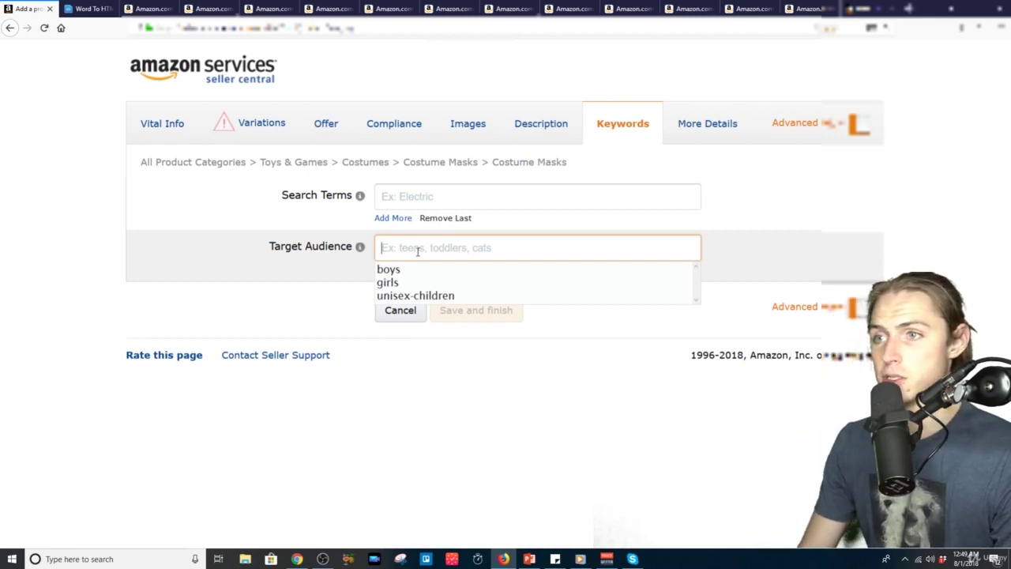
type("men")
left_click(393, 271)
left_click(415, 277)
type("women")
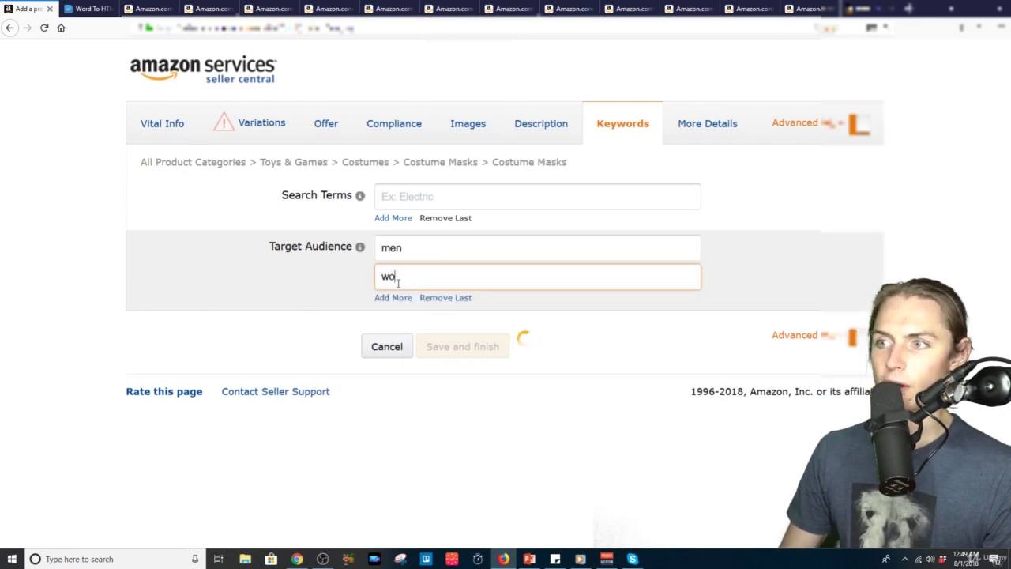
Step: Add a third Target Audience value, "unisex adult"
left_click(397, 299)
mouse_move(398, 300)
left_mouse_down()
mouse_move(420, 300)
mouse_move(402, 299)
left_mouse_up()
key("BackSpace")
key("BackSpace")
key("BackSpace")
key("BackSpace")
key("BackSpace")
type("unisex adult")
left_click_drag(439, 305, 348, 314)
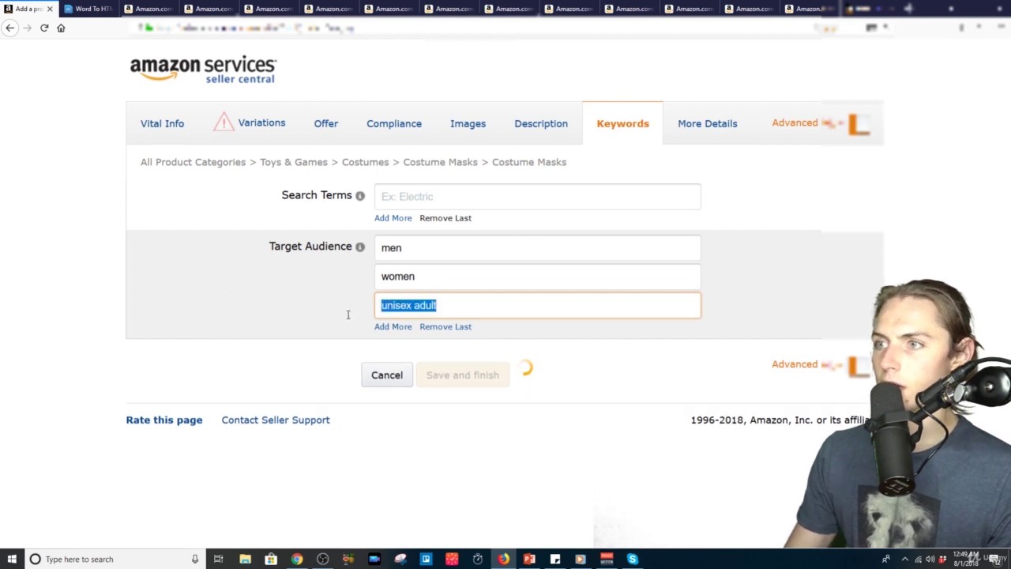
left_click(348, 317)
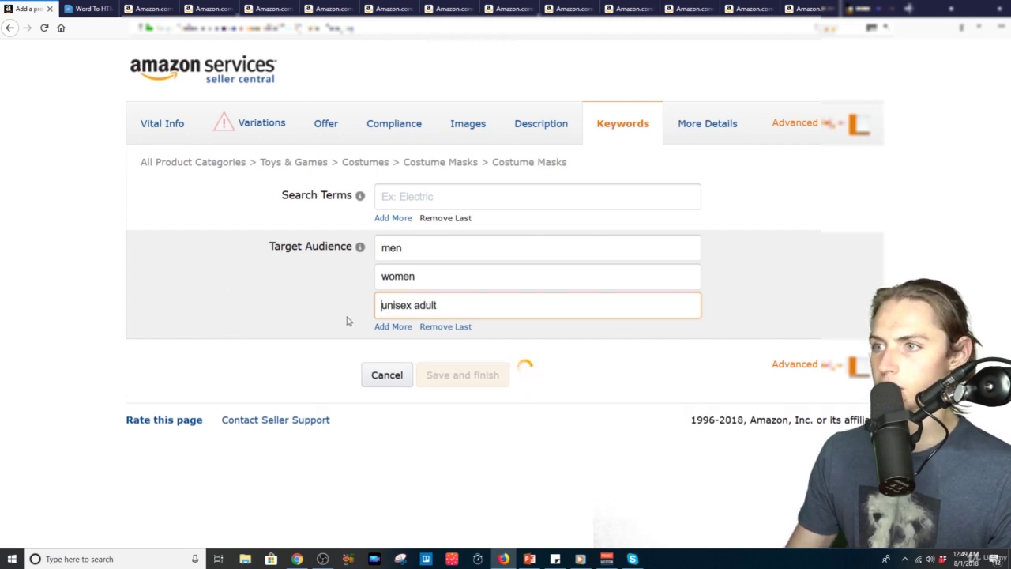
Step: Add "parties" as a fourth Target Audience value
left_click(393, 326)
left_click(394, 338)
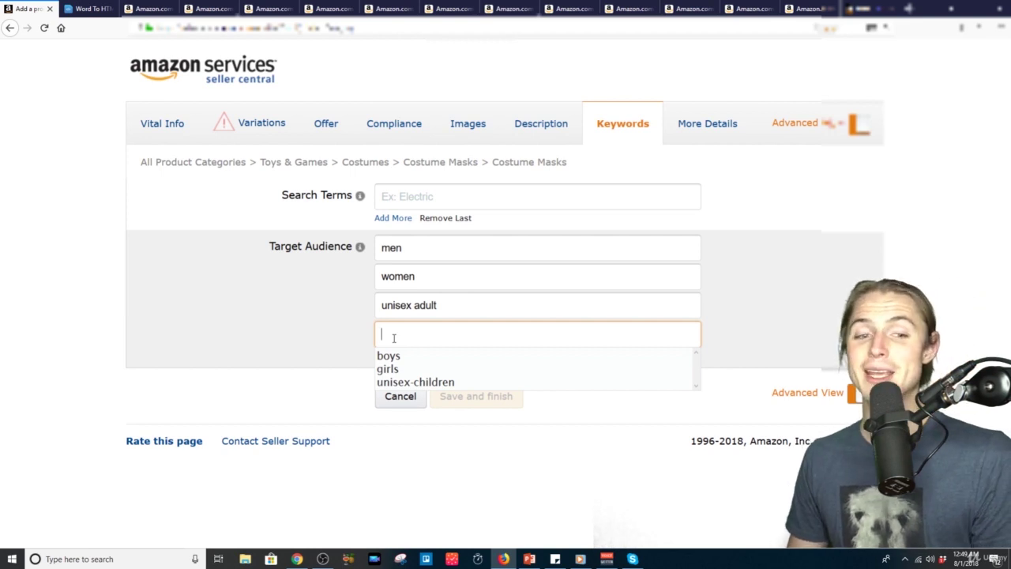
type("parties")
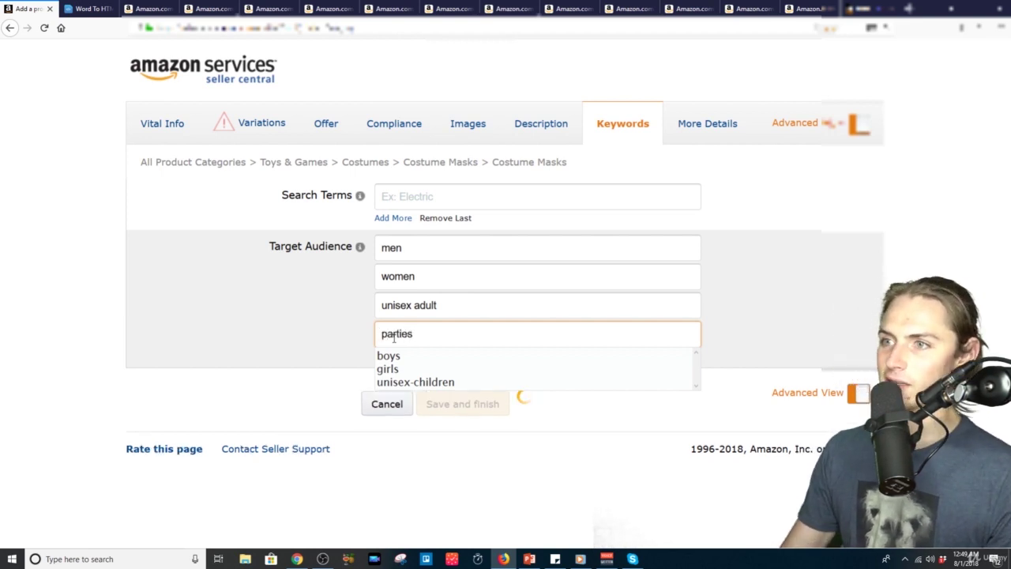
left_click(319, 358)
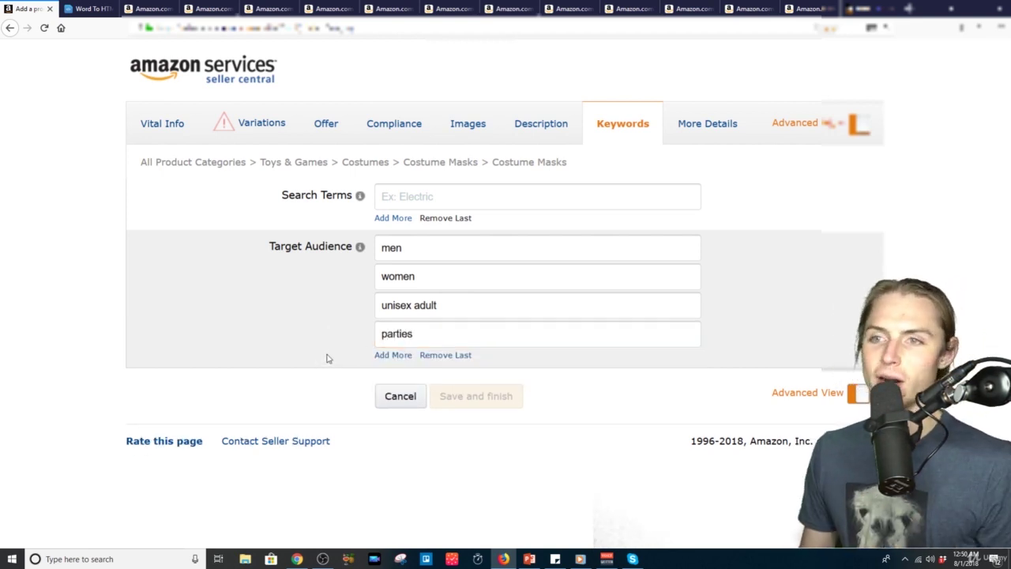
Step: Add three more blank entry lines to the Search Terms
key("ctrl+plus")
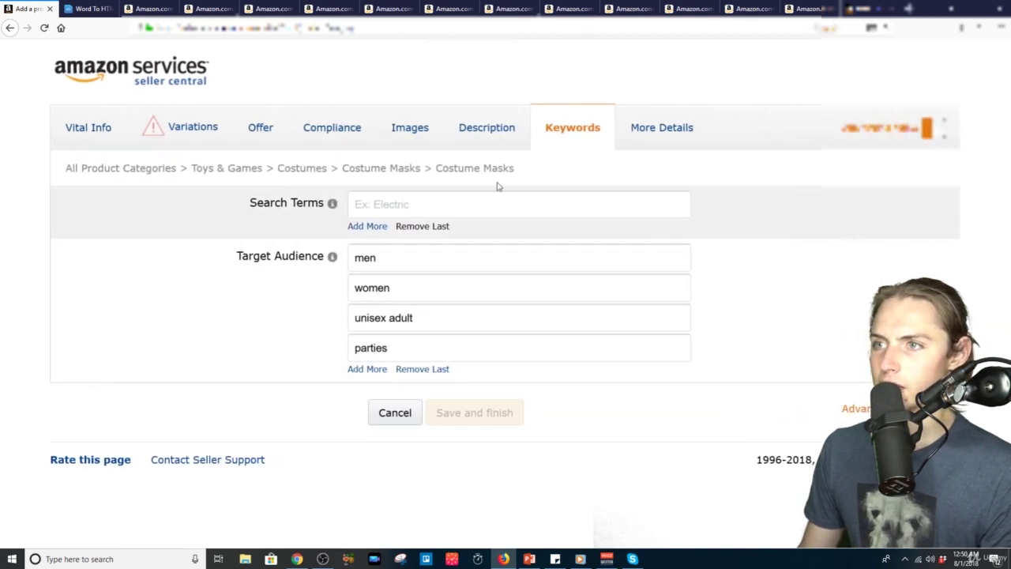
left_click(493, 197)
left_click(370, 226)
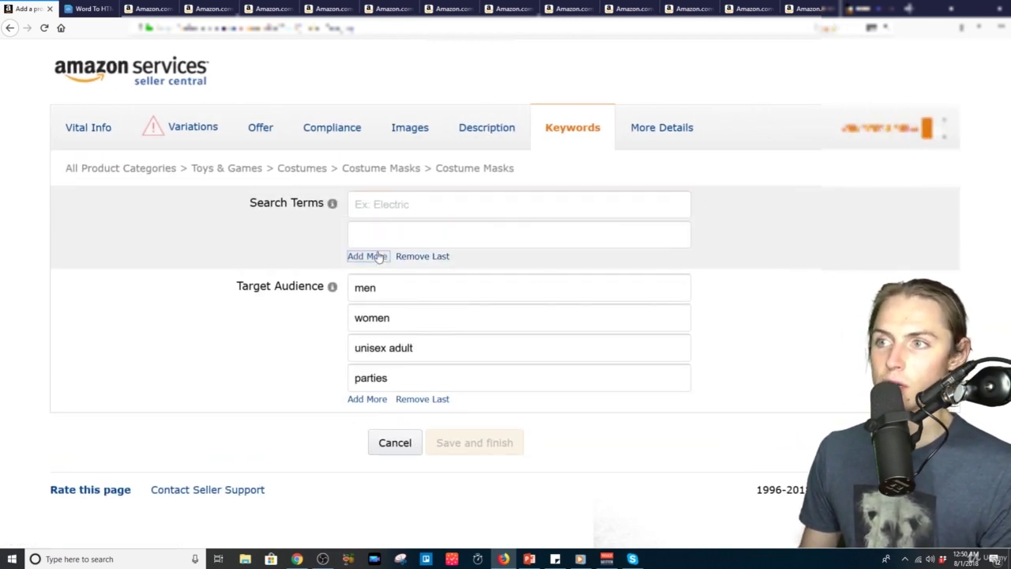
left_click(370, 255)
left_click(366, 286)
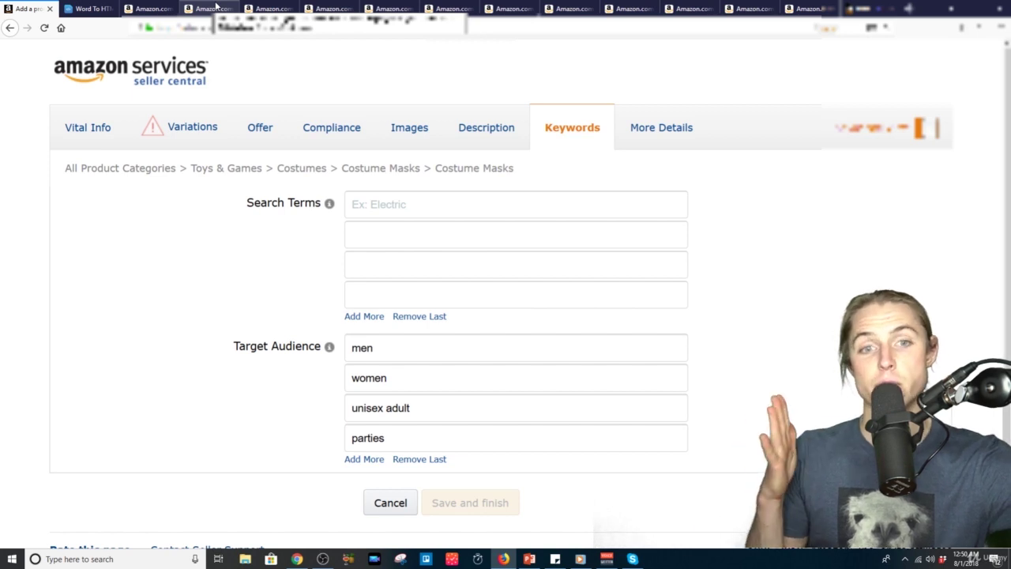
left_click(461, 195)
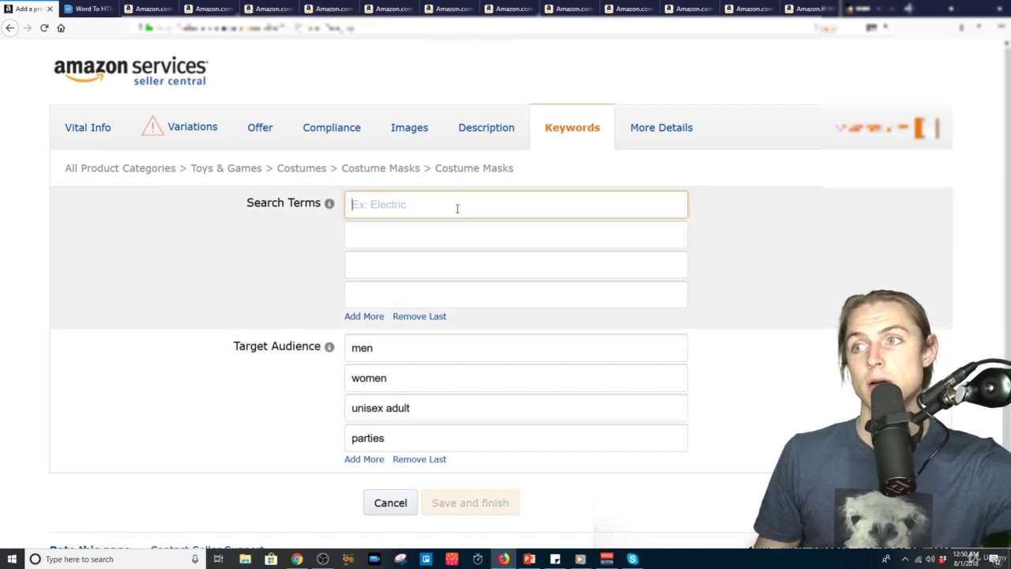
left_click(448, 229)
left_click(452, 263)
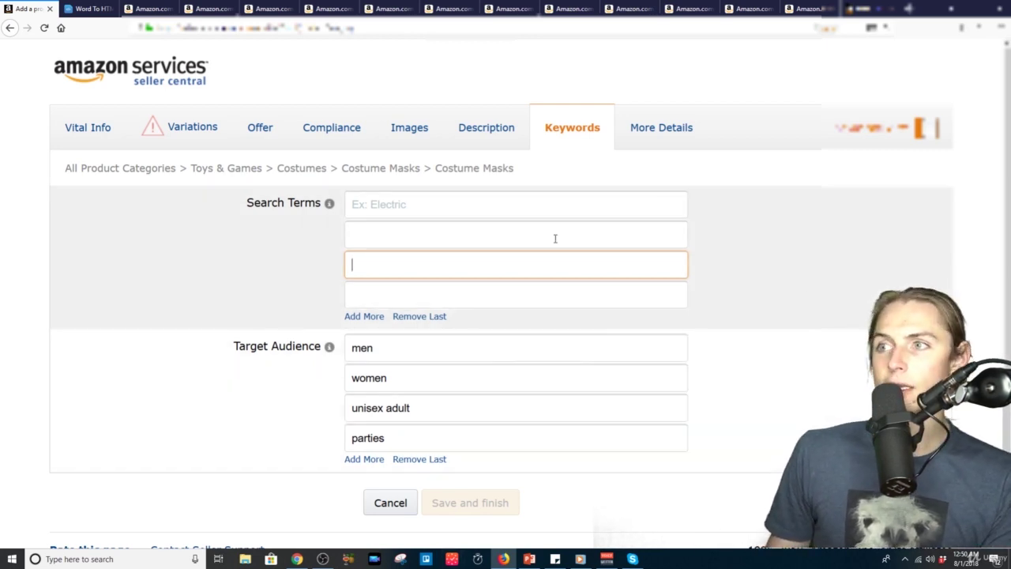
left_click(553, 212)
left_click(553, 240)
left_click(549, 204)
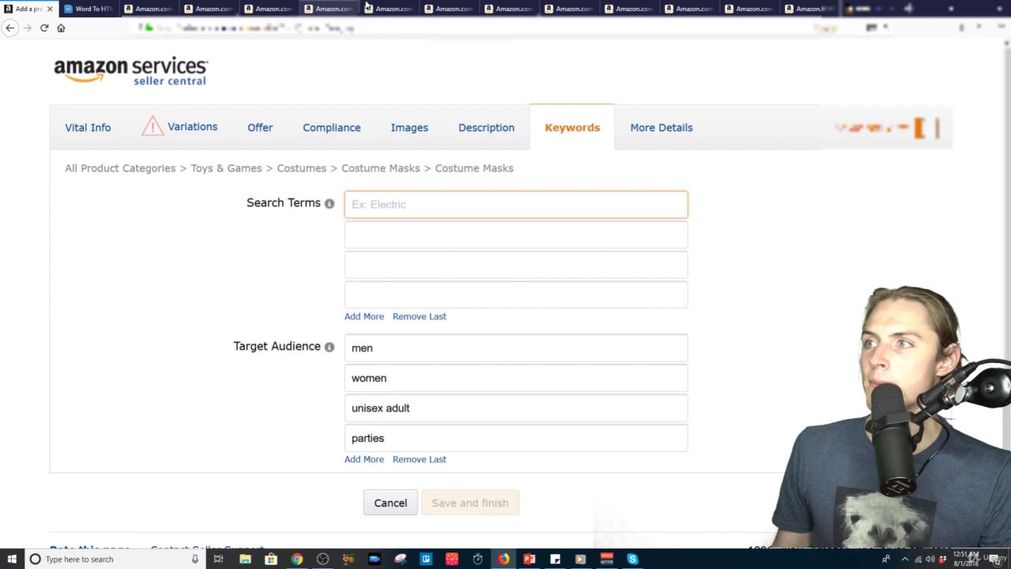
left_click(832, 258)
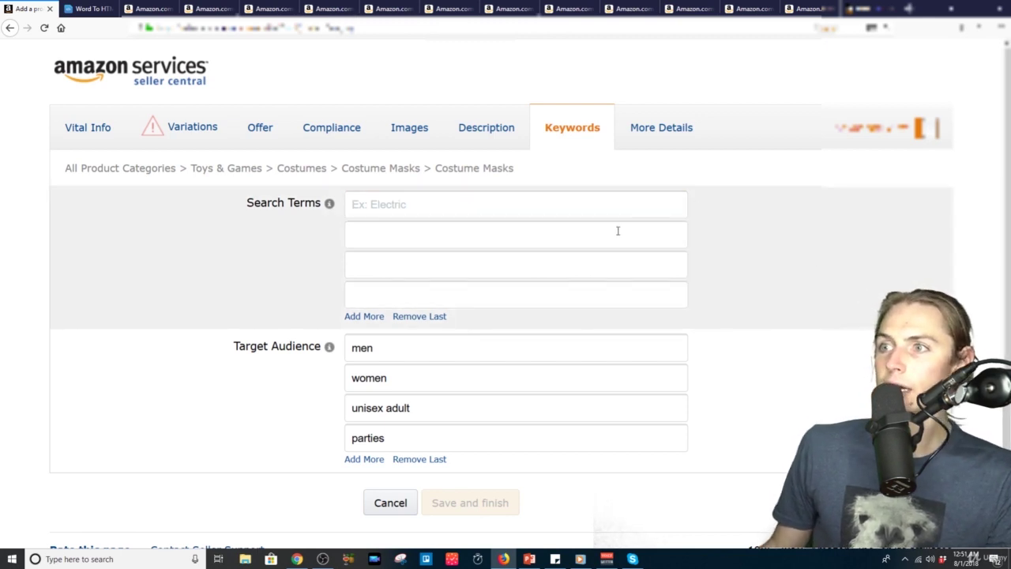
Step: Open the listing's More Details section and look through its weight, package dimension and item size fields
left_click(655, 130)
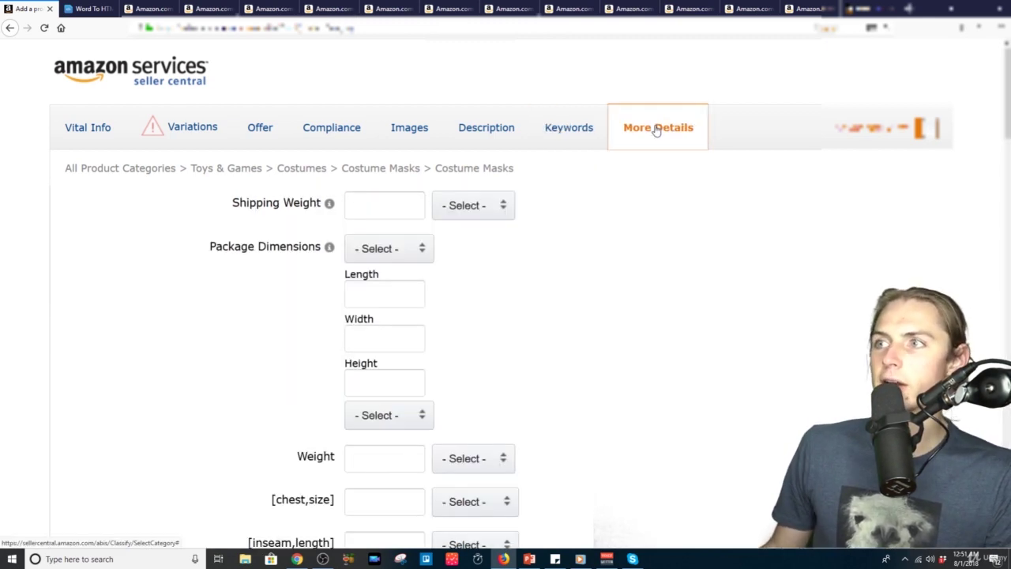
scroll(671, 262, "down", 6)
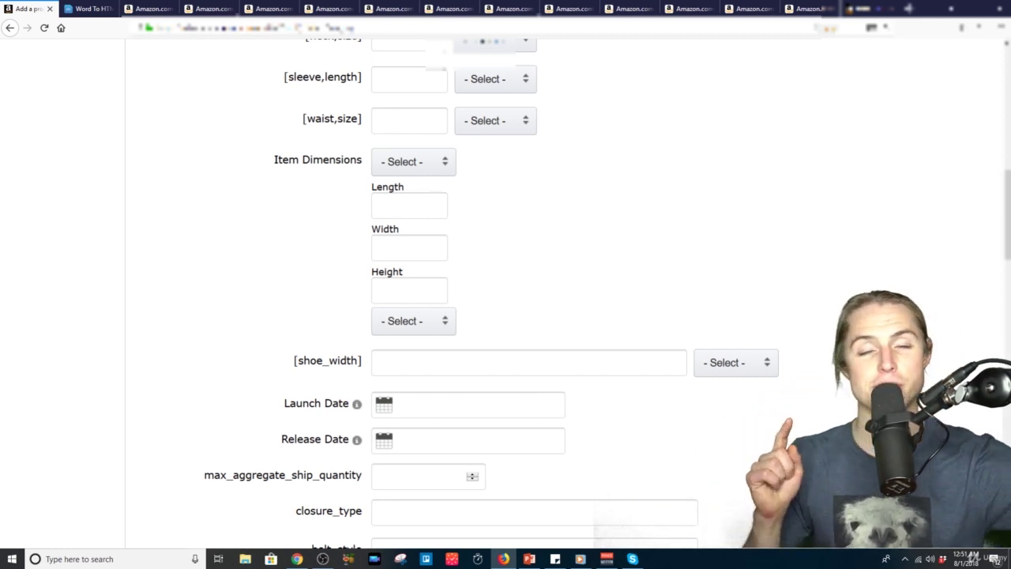
scroll(898, 243, "up", 8)
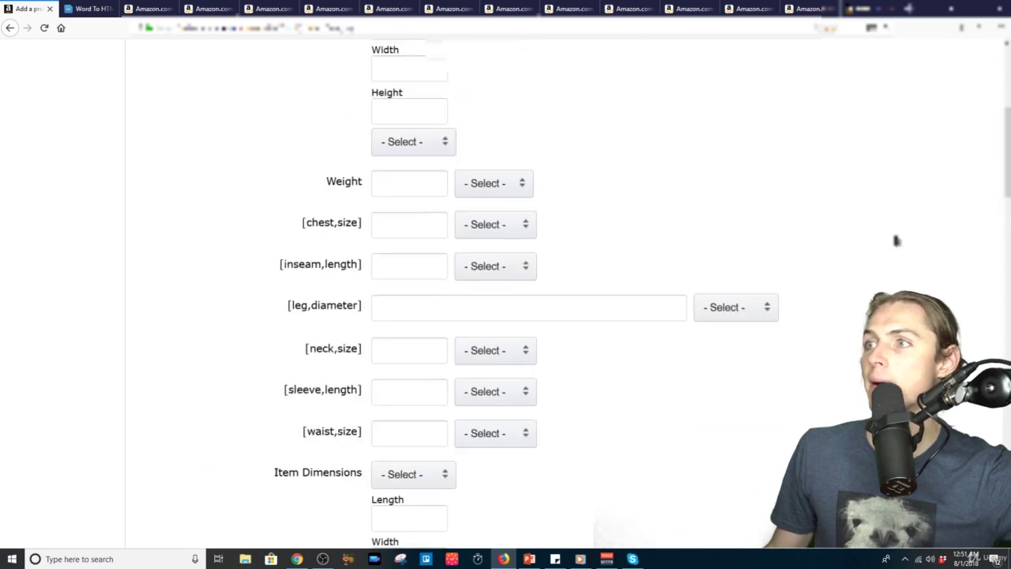
Step: Check the listing's Keywords section and return to the shipping weight and package dimension fields in More Details
left_click(651, 128)
left_click(458, 245)
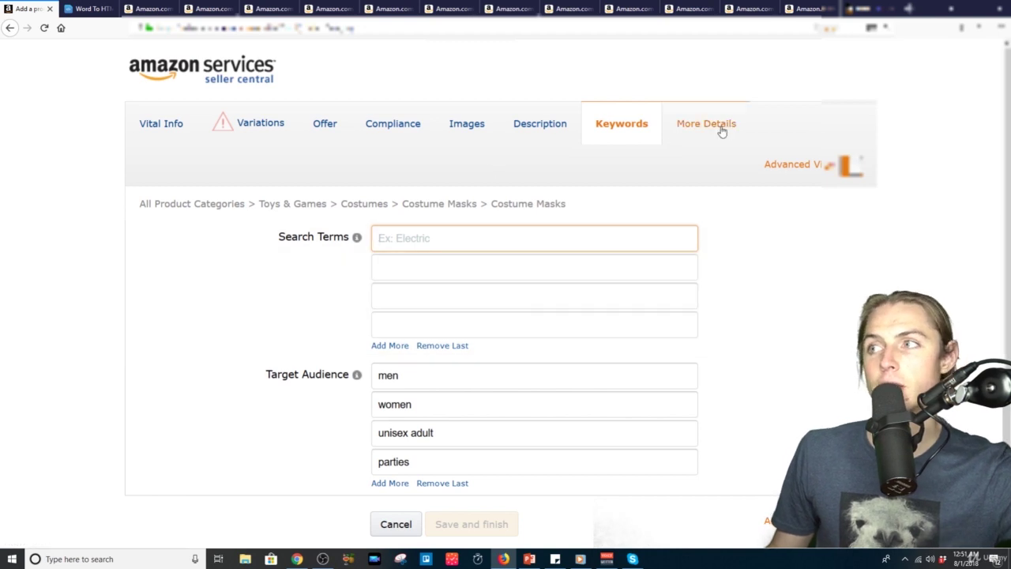
left_click(715, 130)
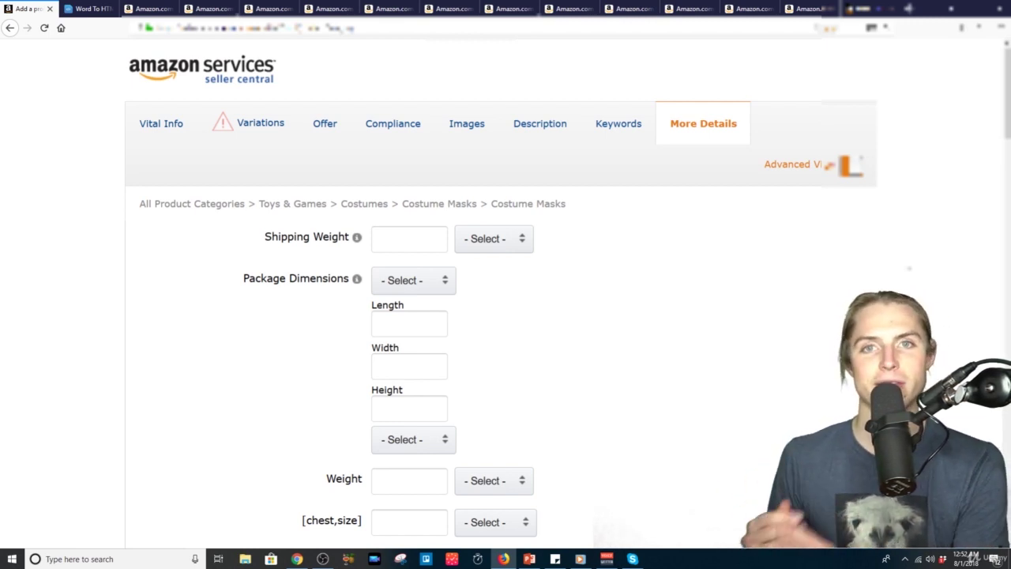
key("ctrl+minus")
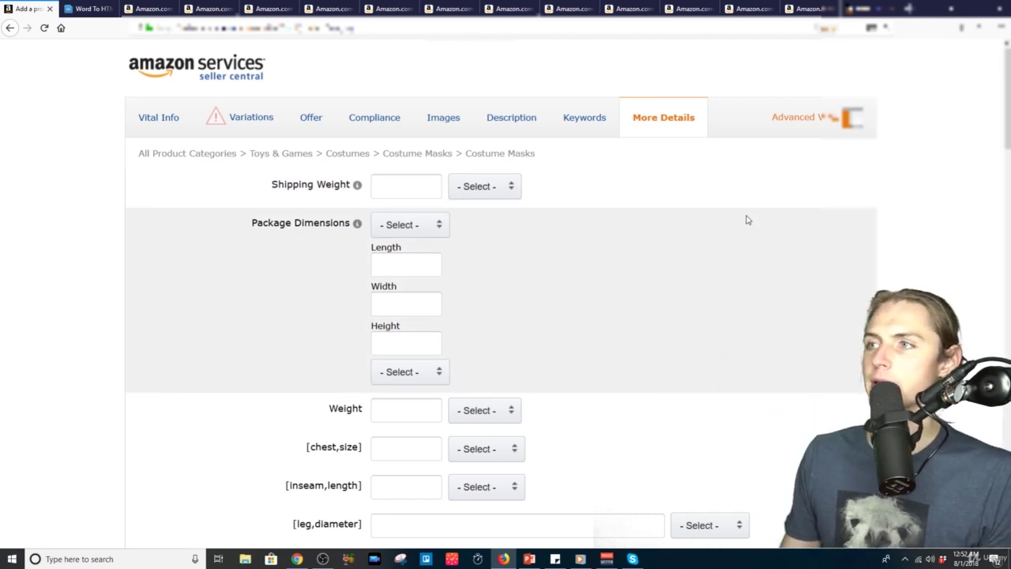
left_click(418, 180)
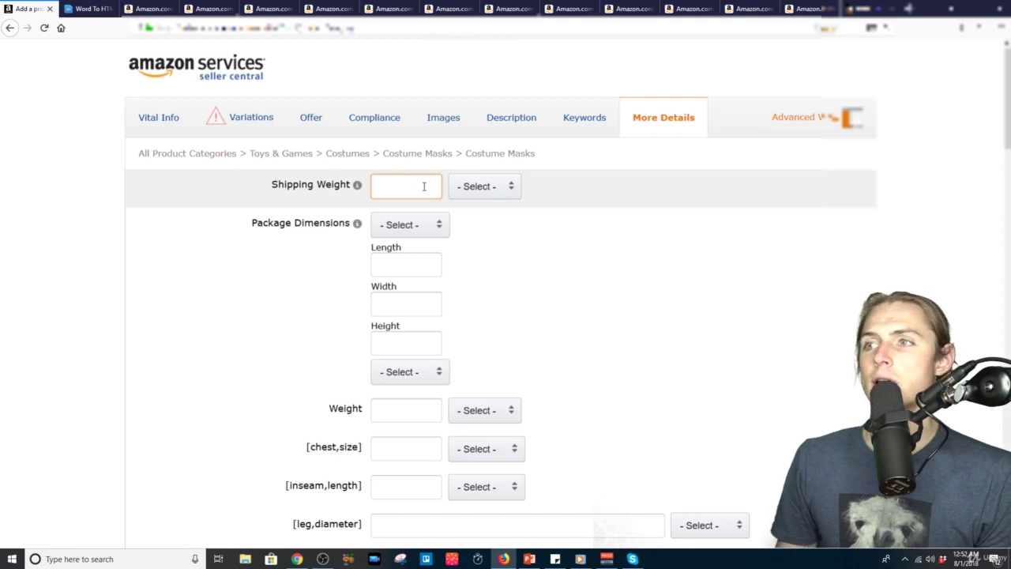
left_click(268, 281)
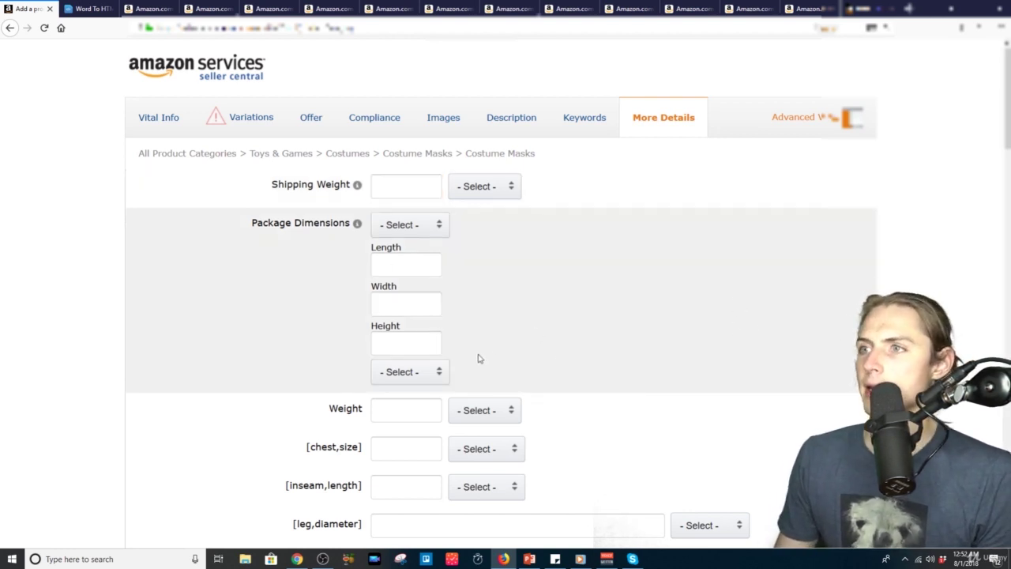
Step: Set the product's Weight to .4 LB in More Details
scroll(714, 329, "down", 2)
left_click(427, 329)
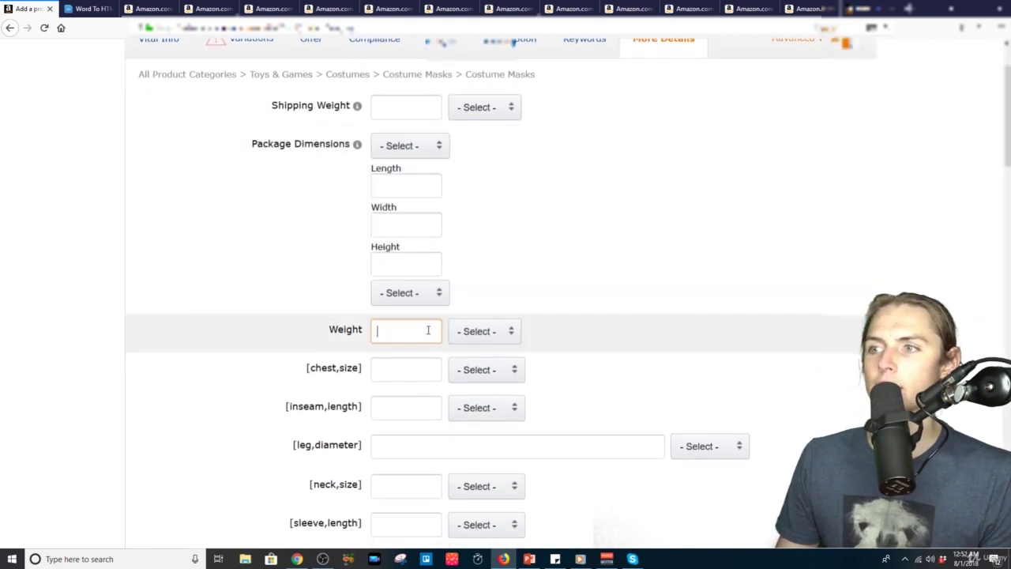
left_click(519, 335)
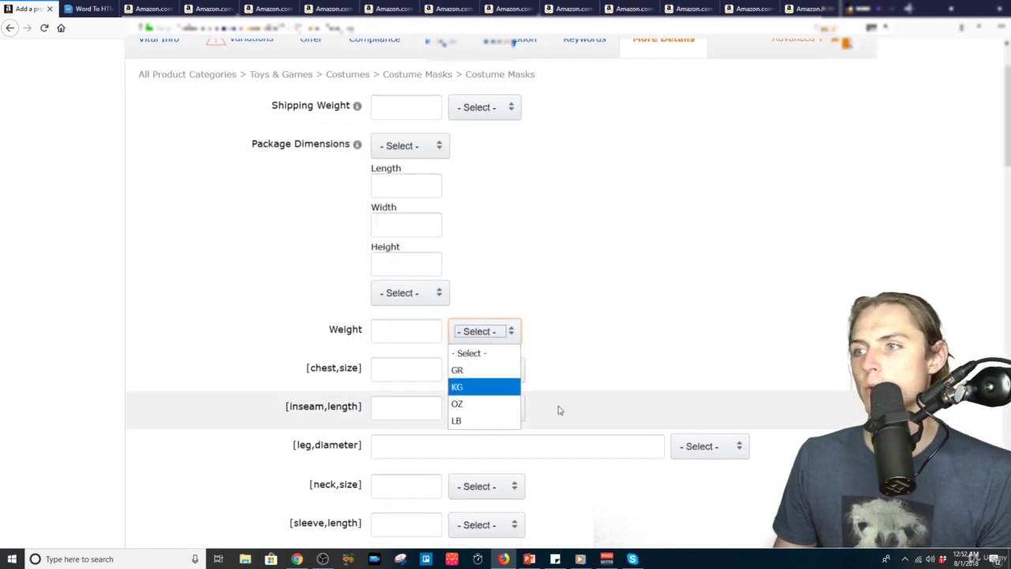
left_click(490, 421)
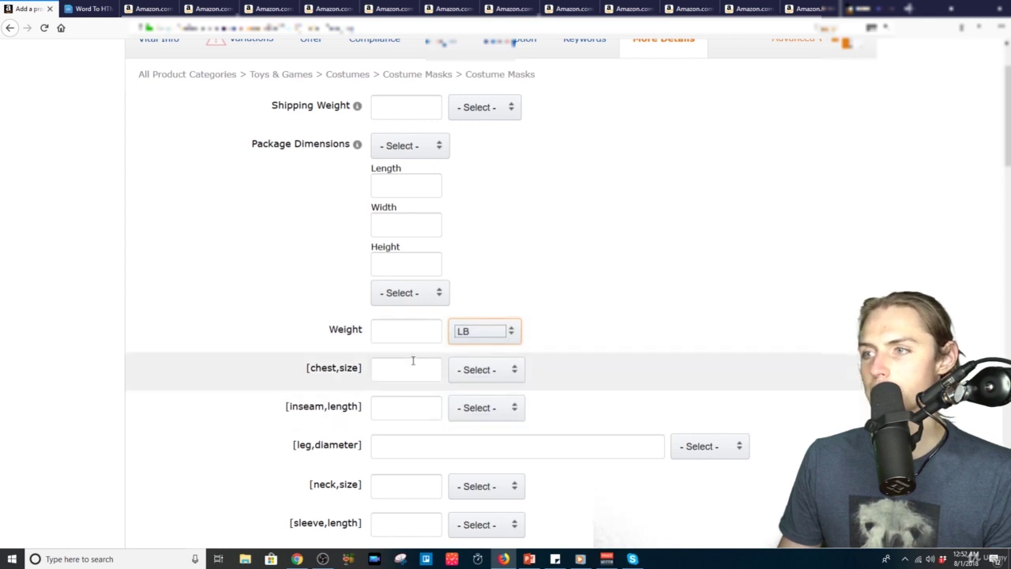
left_click(414, 335)
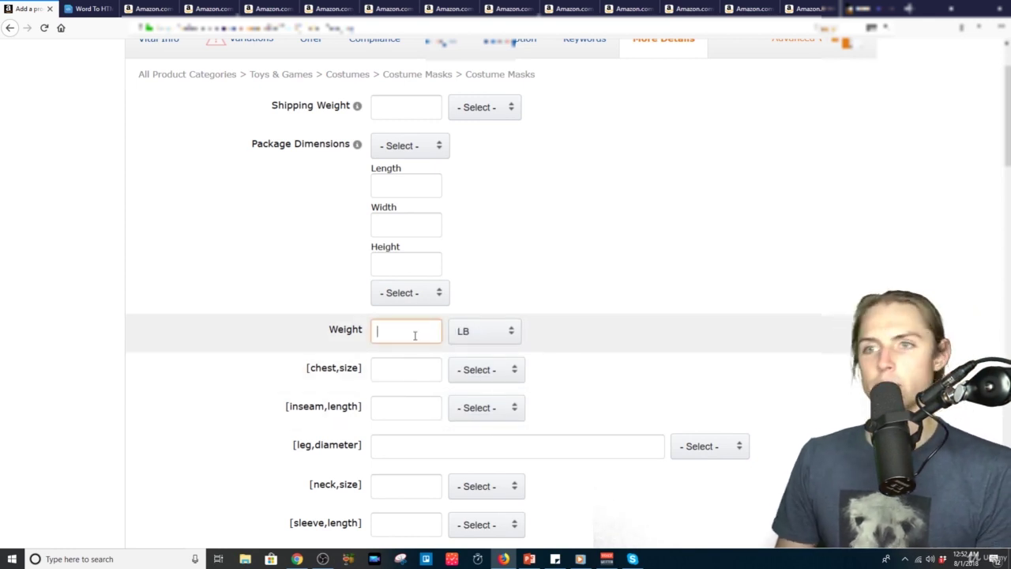
type(".4")
left_click(632, 344)
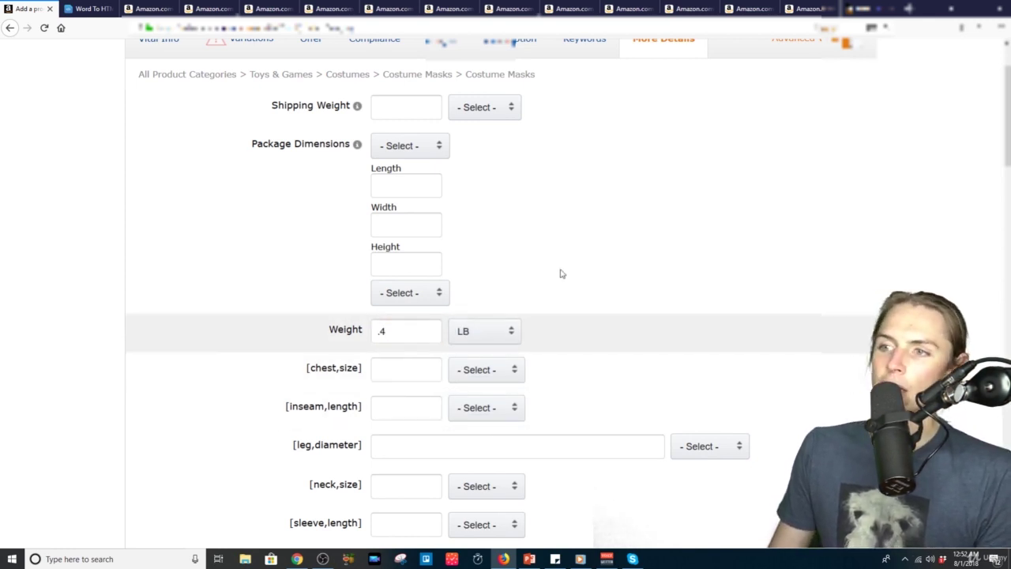
Step: Examine the Package Dimensions, Item Dimensions and Launch Date fields in More Details
left_click(409, 185)
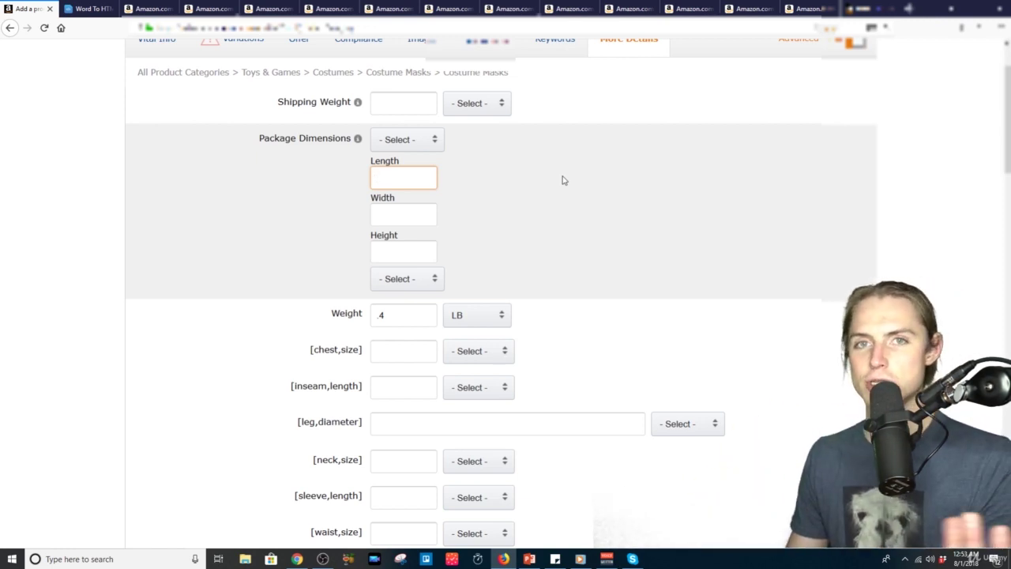
left_click_drag(571, 188, 535, 243)
left_click(535, 243)
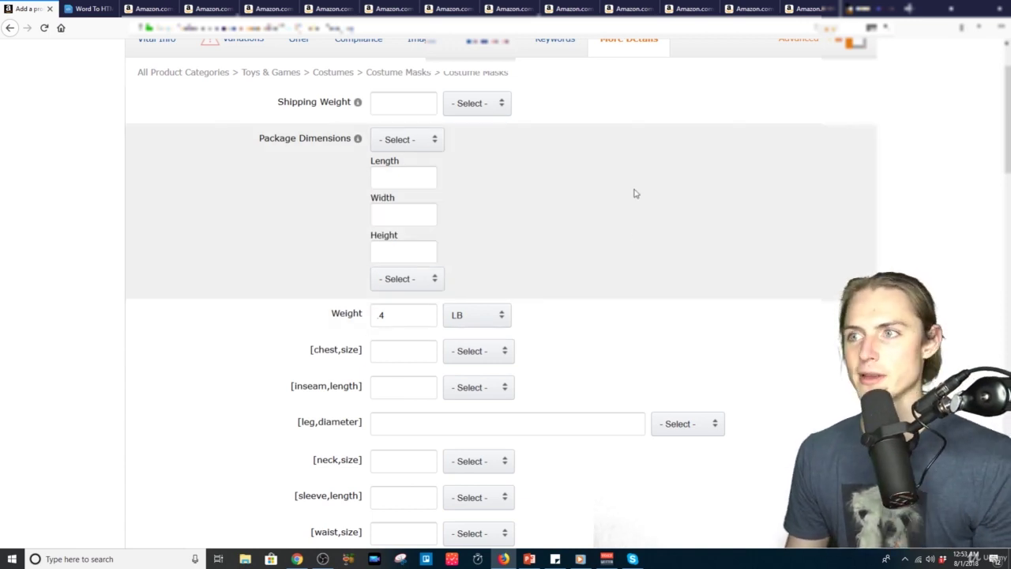
scroll(612, 158, "down", 3)
scroll(905, 237, "down", 2)
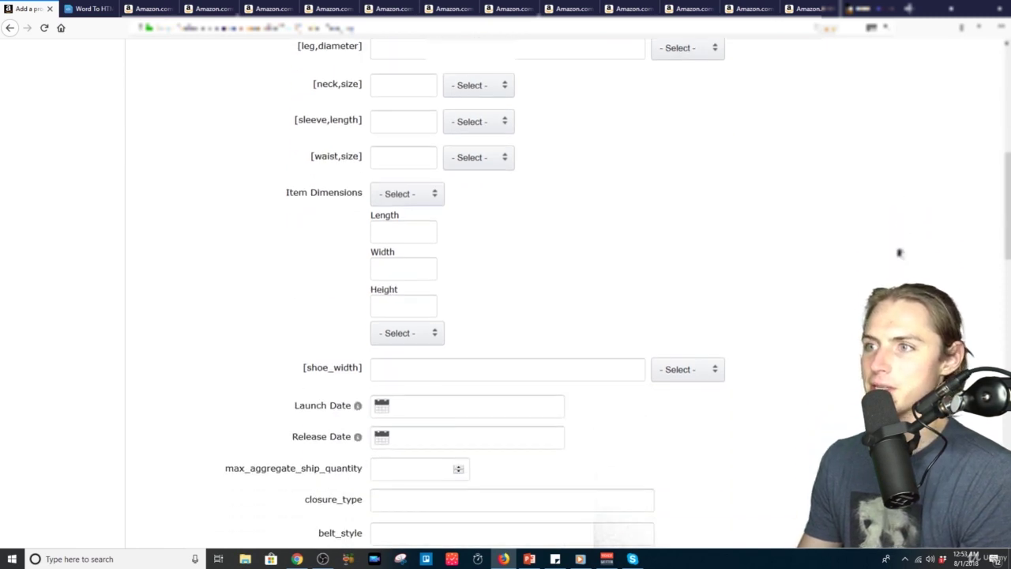
left_click(435, 232)
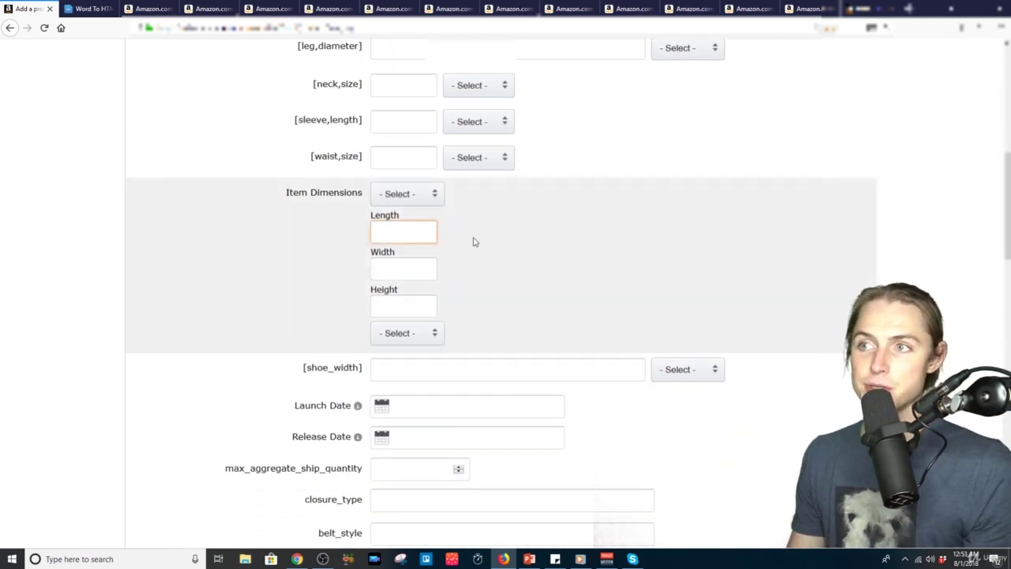
scroll(574, 265, "down", 3)
left_click_drag(1002, 245, 1007, 235)
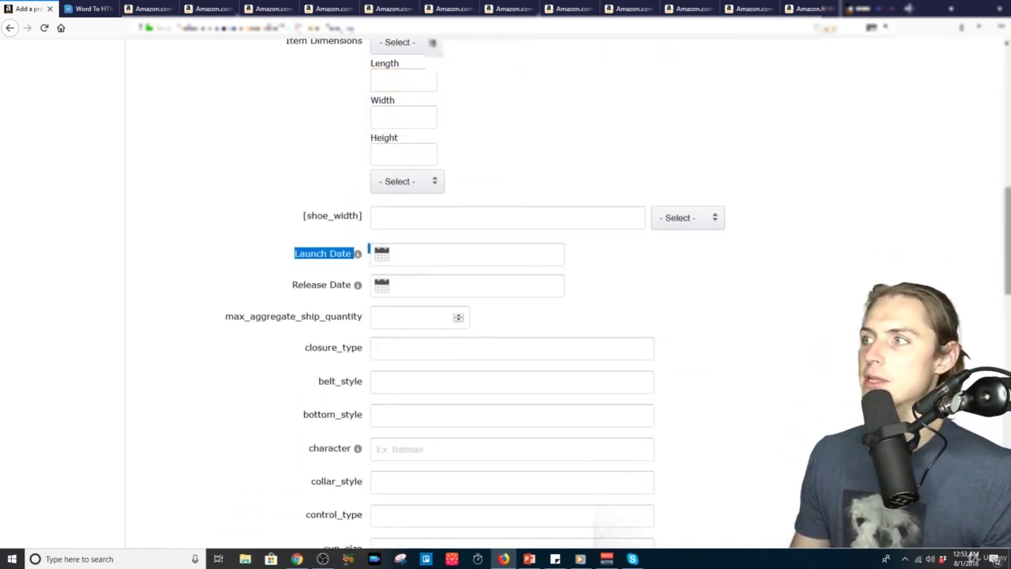
scroll(463, 97, "up", 8)
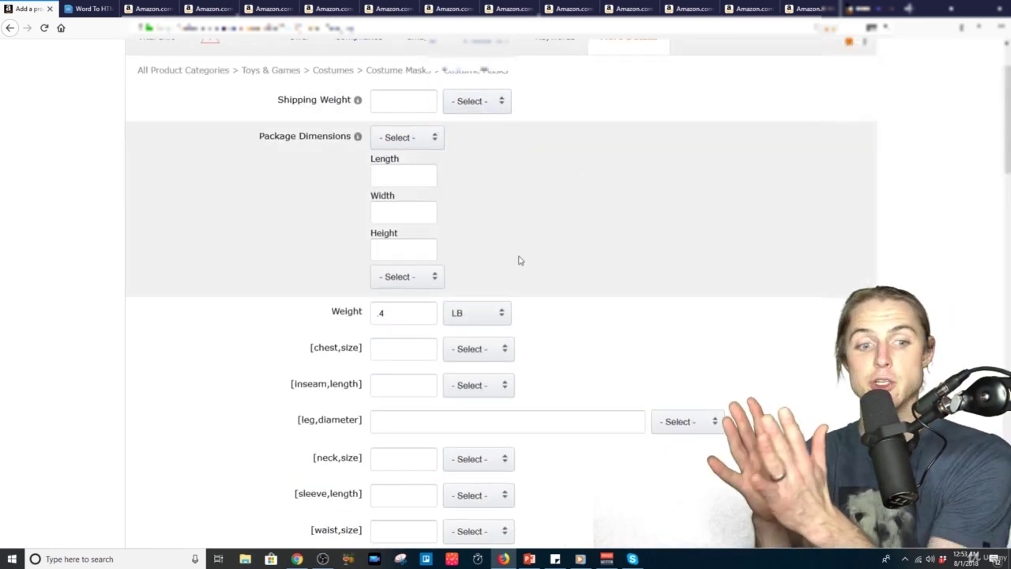
Step: Look through the date, quantity and style fields further down and browse the suggested values for character
scroll(924, 253, "down", 4)
scroll(924, 252, "down", 2)
scroll(924, 253, "down", 3)
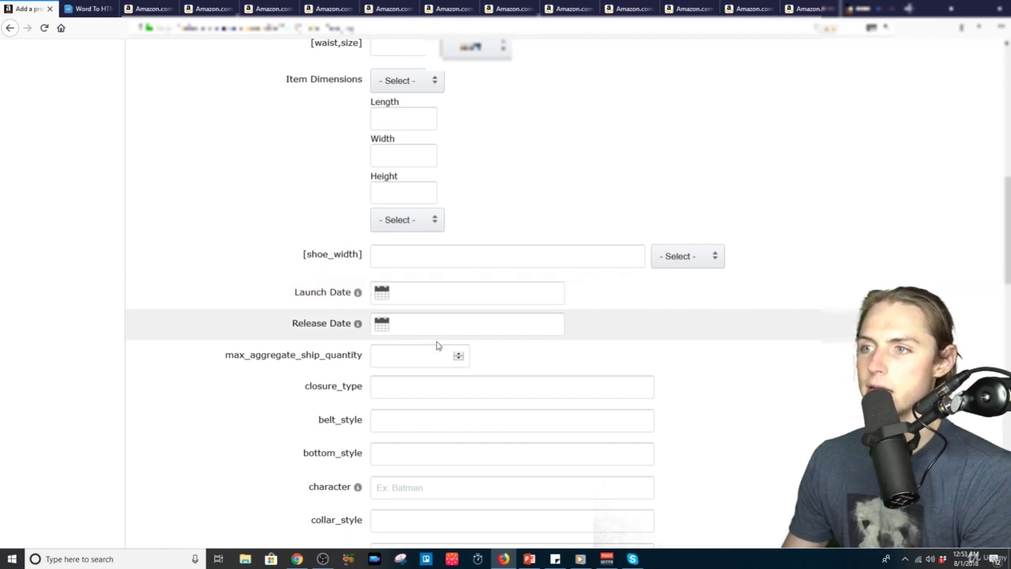
scroll(835, 343, "down", 3)
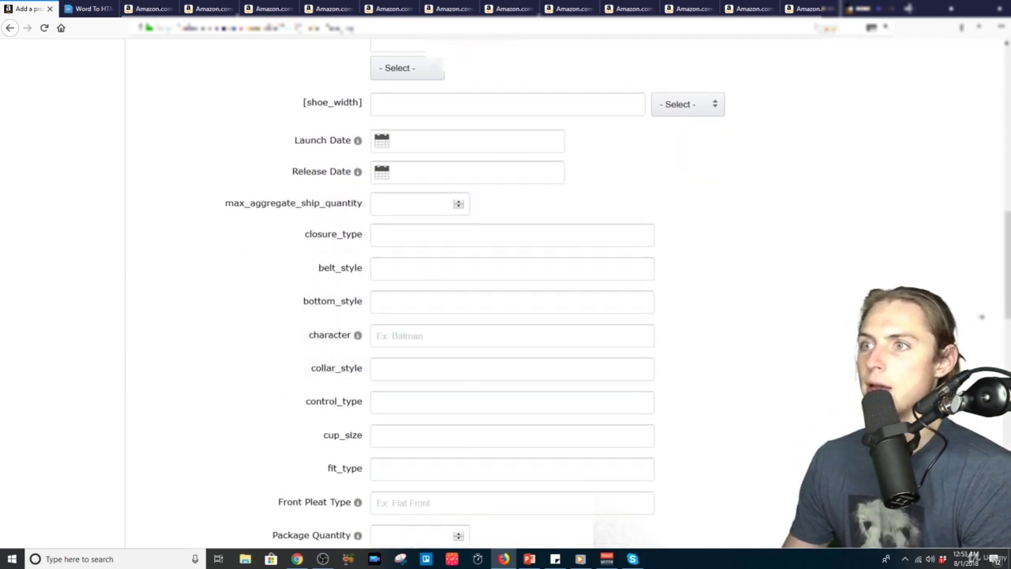
scroll(553, 295, "down", 3)
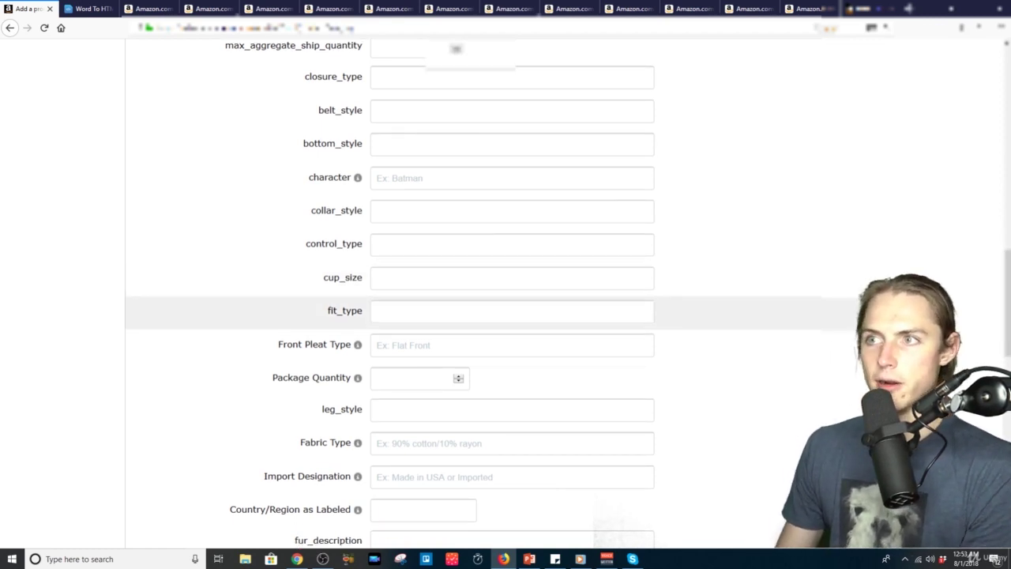
left_click(612, 182)
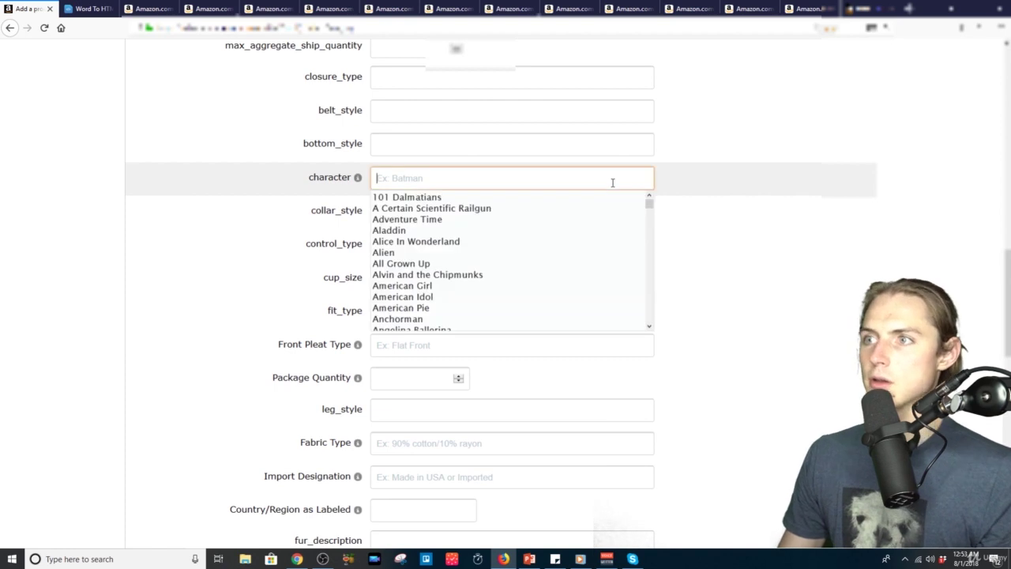
left_click_drag(650, 203, 650, 261)
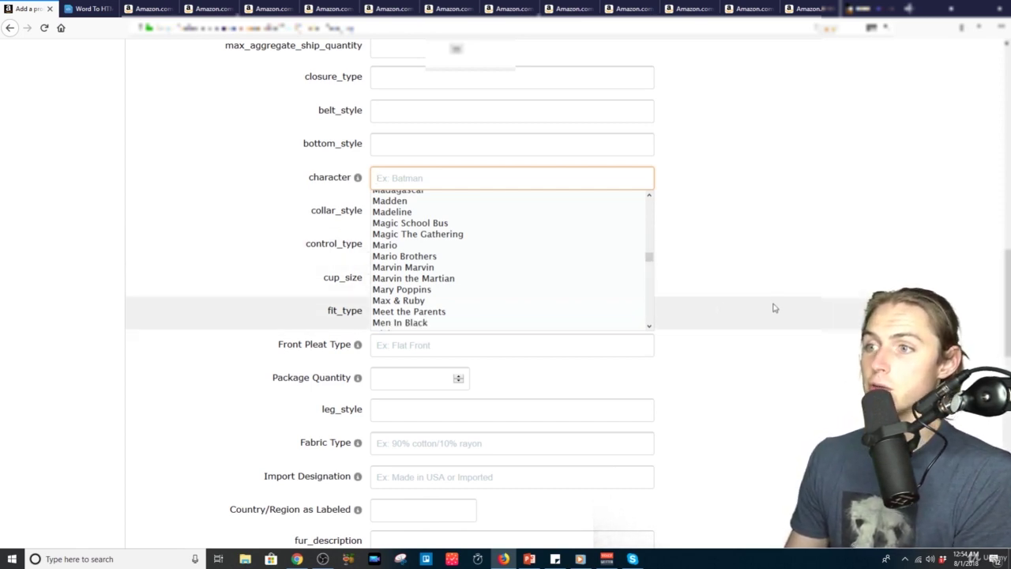
left_click(776, 308)
Step: Enter "funny animal" as the product's theme in More Details
scroll(505, 292, "down", 5)
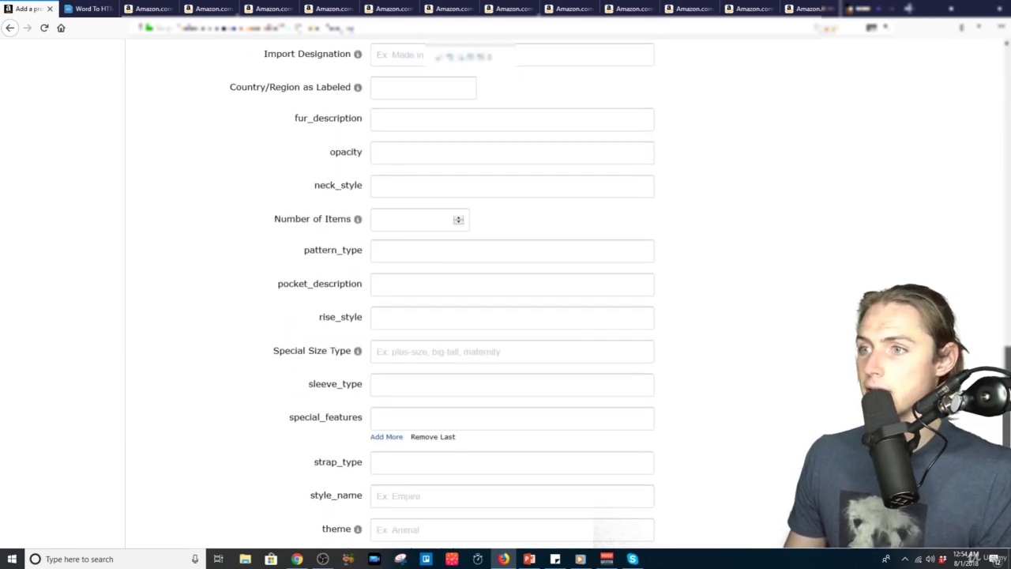
scroll(506, 292, "down", 5)
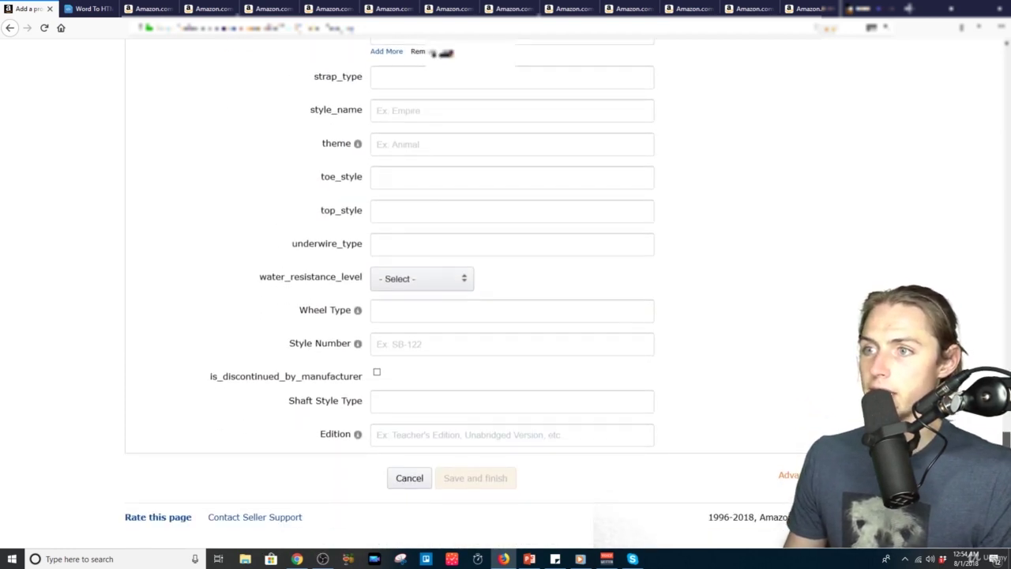
scroll(441, 291, "up", 2)
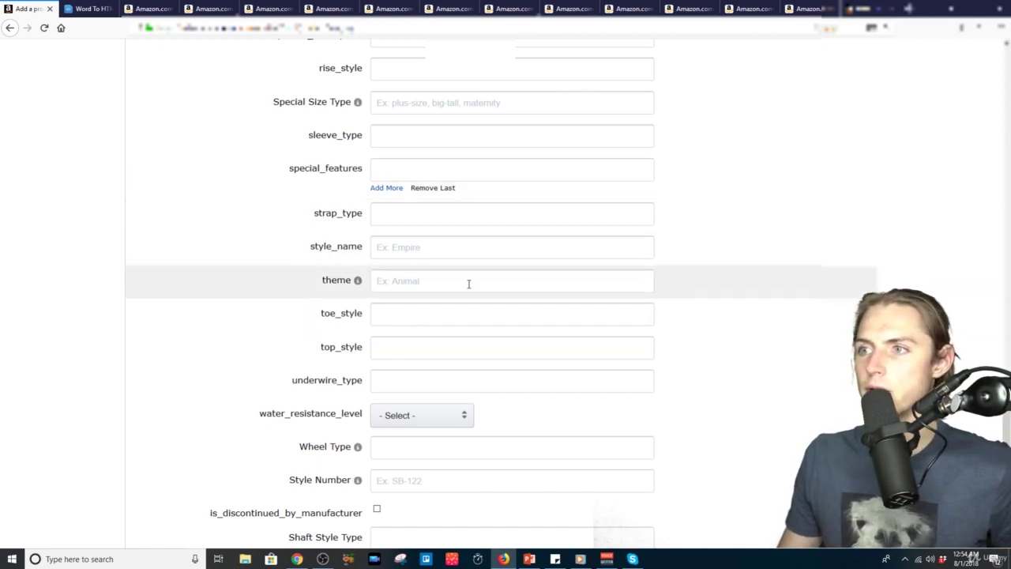
left_click(467, 282)
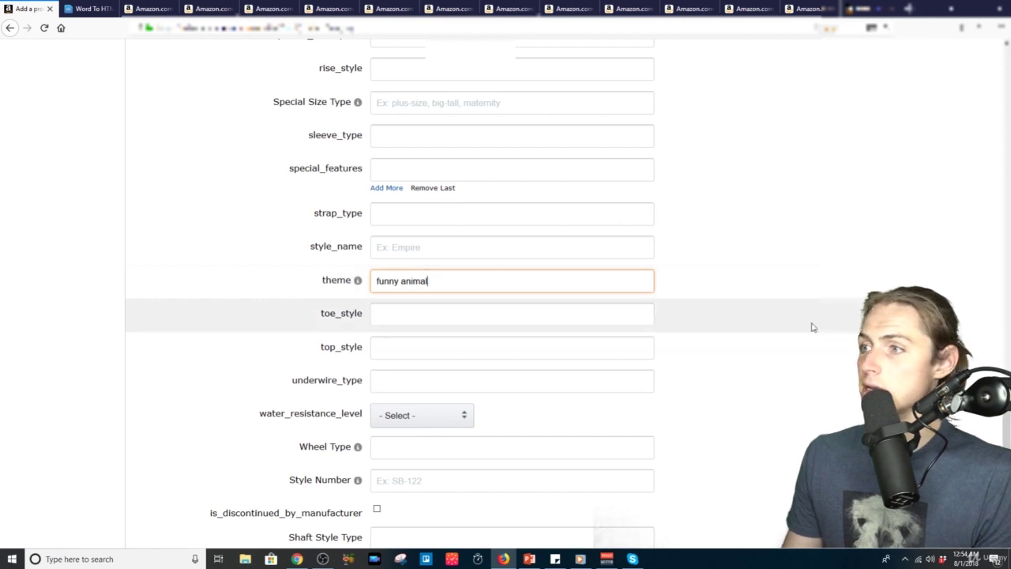
left_click(812, 396)
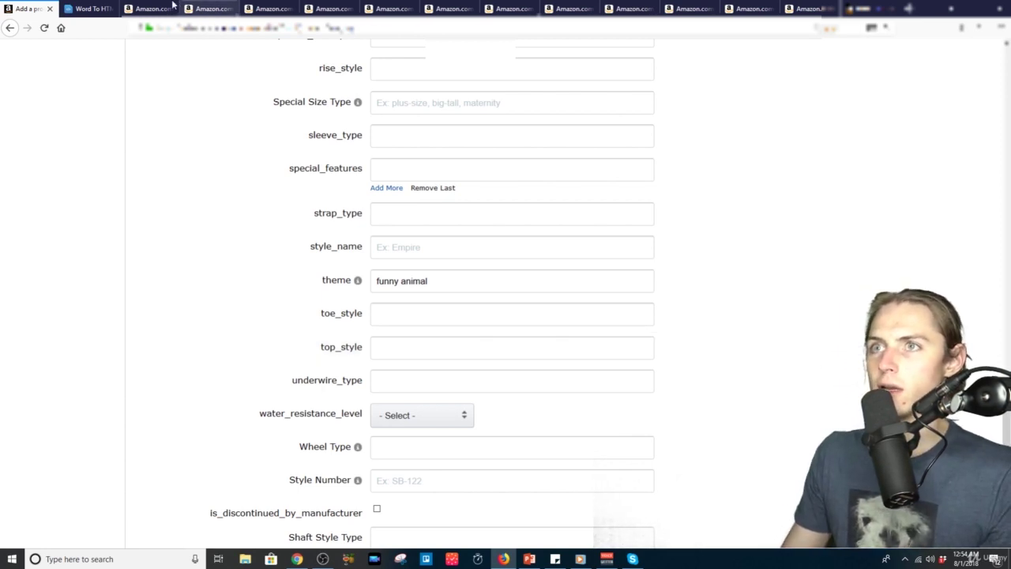
Step: Switch to an open Amazon product page and search all departments for "funkymonkey8123"
left_click(147, 6)
triple_click(301, 133)
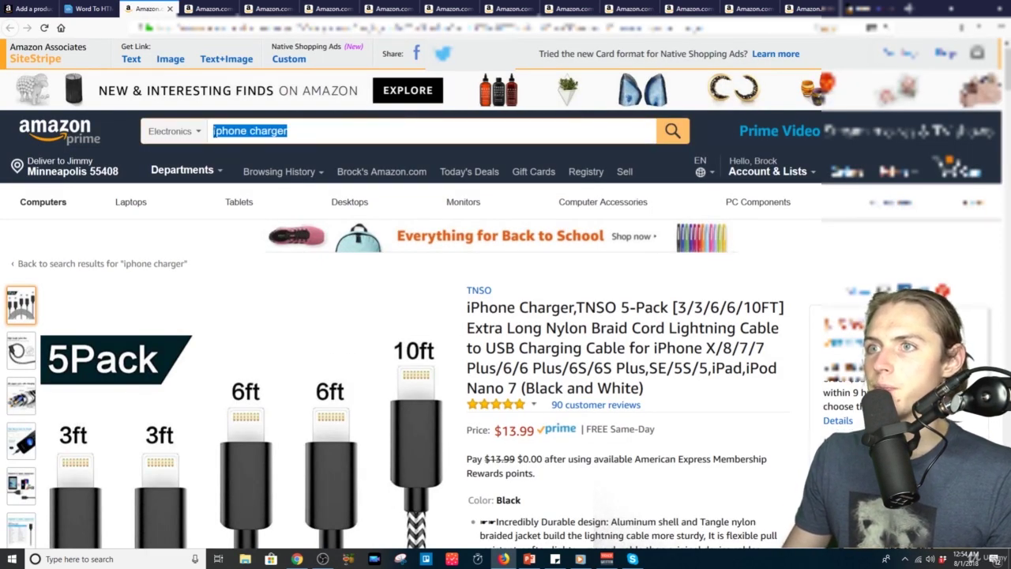
left_click(188, 135)
left_click_drag(298, 206, 293, 158)
left_click(276, 152)
double_click(279, 132)
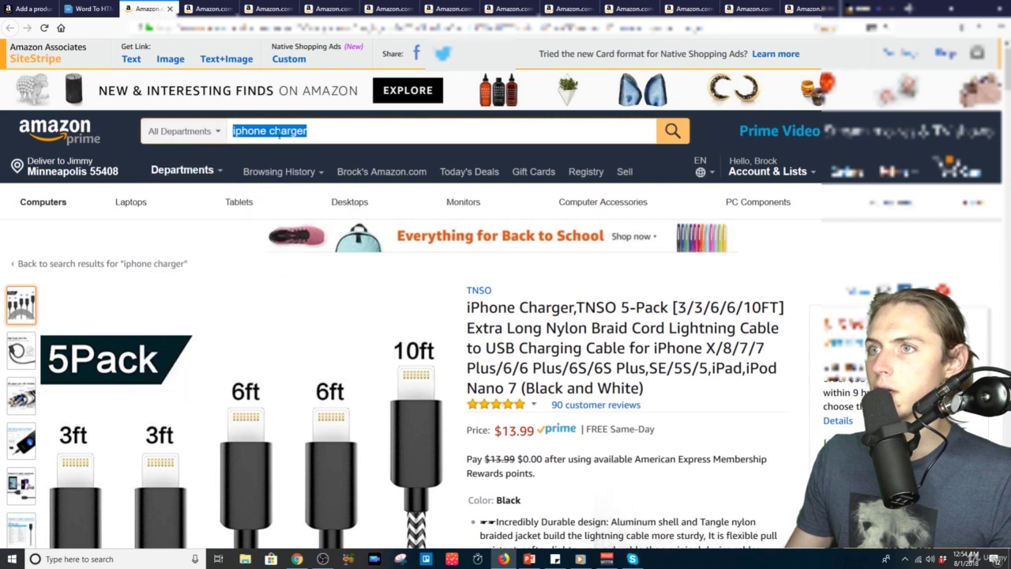
type("funkymonkey8")
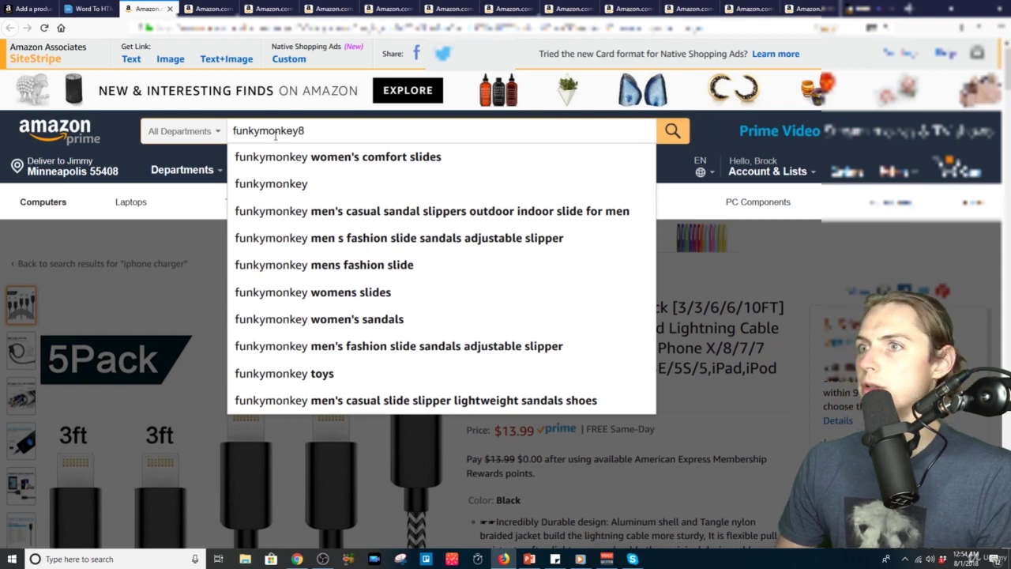
type("123")
key("Return")
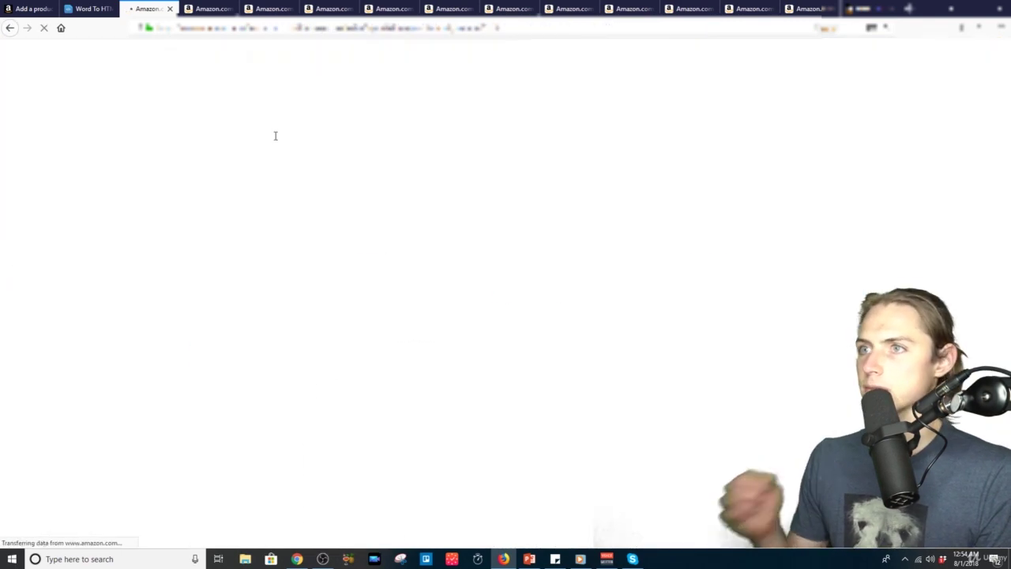
Step: Place the search page directly beside the listing page and examine the "funkymonkey8123" search results
left_click_drag(138, 5, 89, 5)
left_click(37, 7)
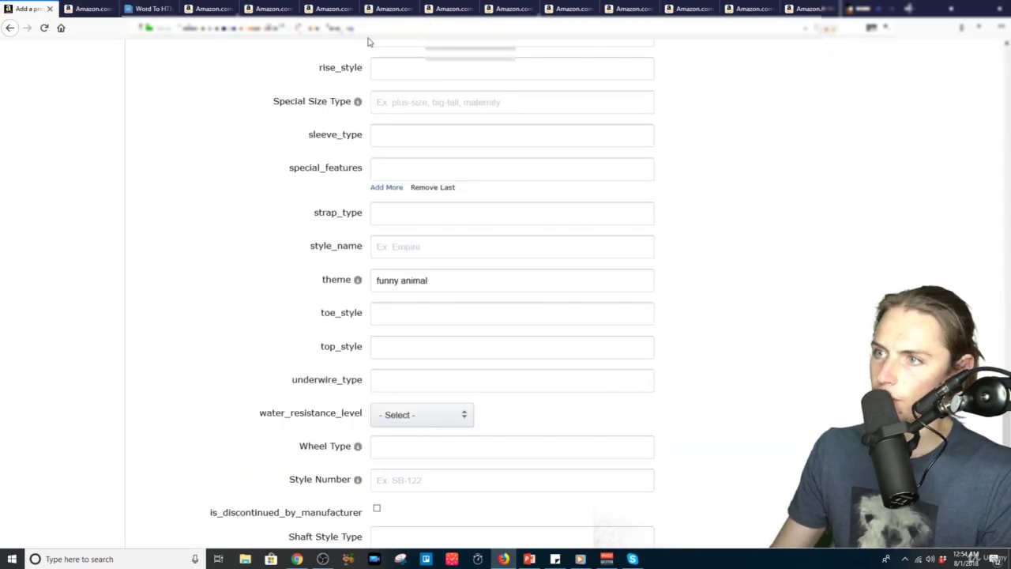
left_click(93, 8)
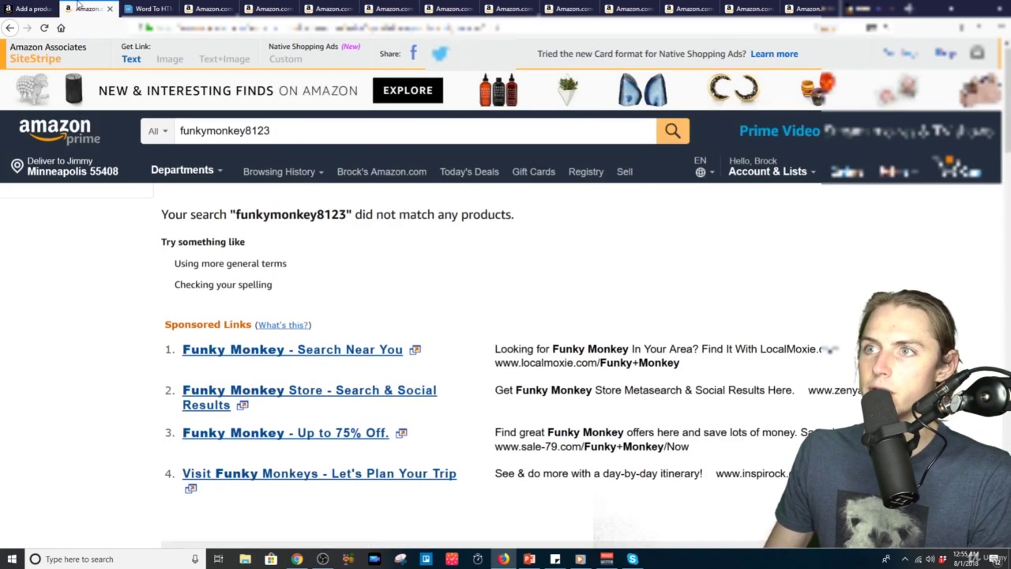
Step: Return to the listing's More Details section and change the theme to "halloween party"
left_click(36, 7)
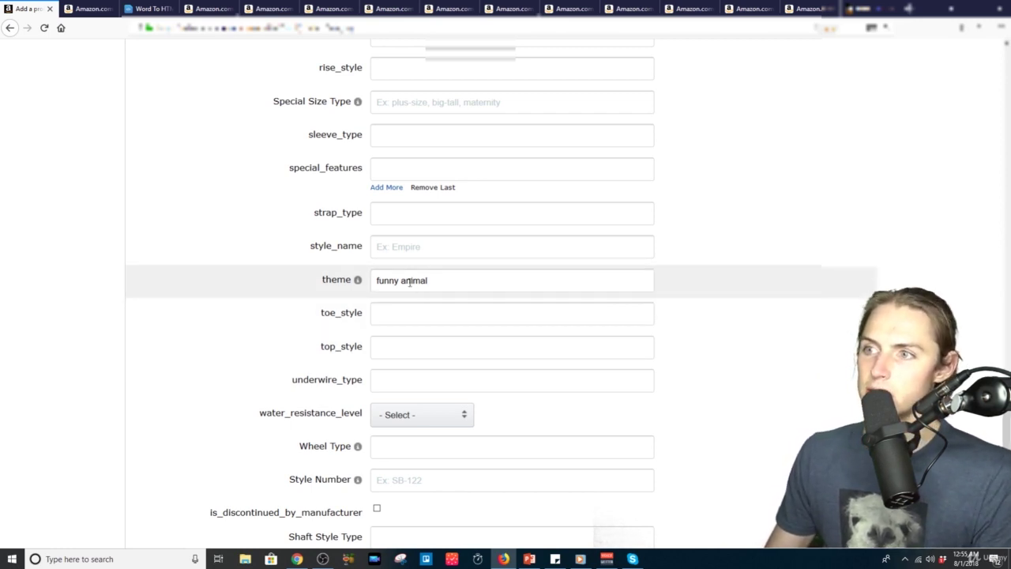
left_click(462, 280)
key("ctrl+a")
left_click(508, 282)
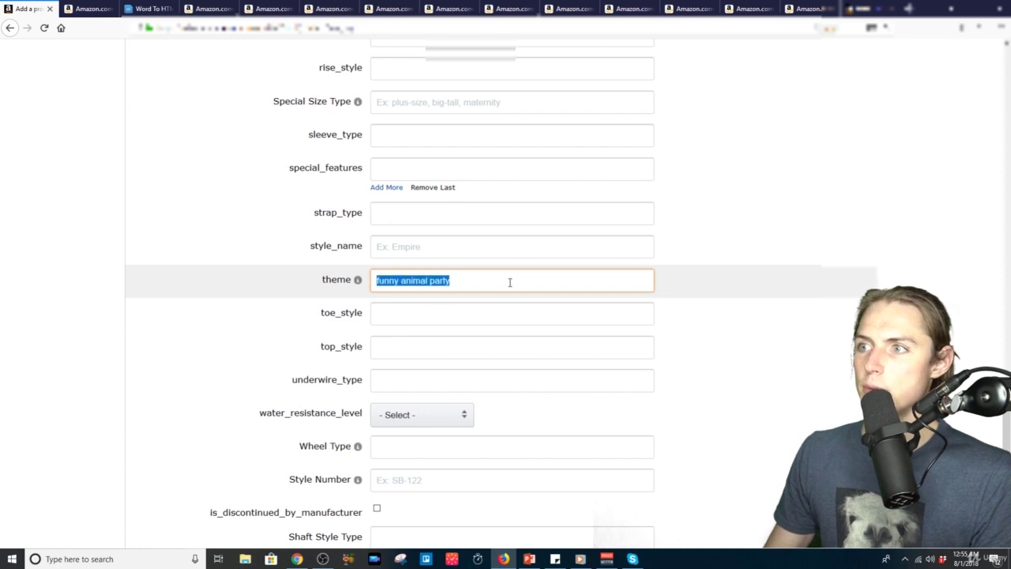
key("ctrl+a")
type("yh")
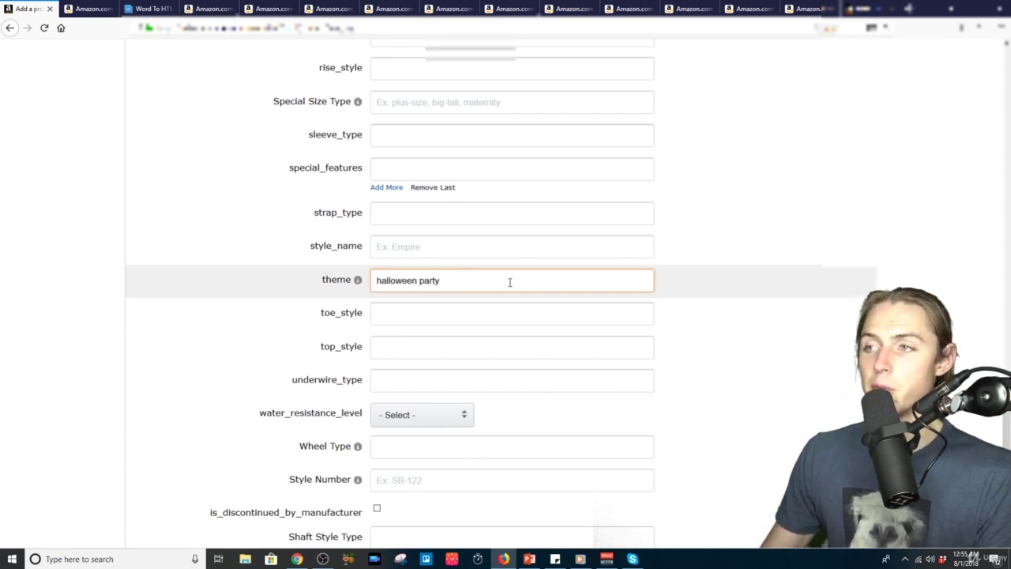
Step: Switch to the open Amazon phone charger page and search all departments for "halloween costumes"
left_click(790, 281)
scroll(806, 260, "down", 3)
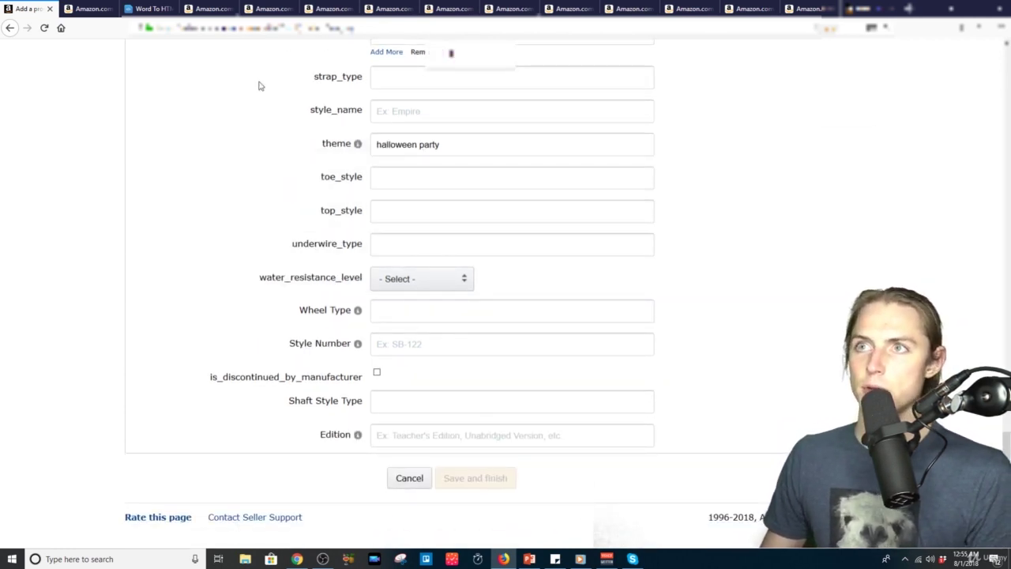
left_click(210, 8)
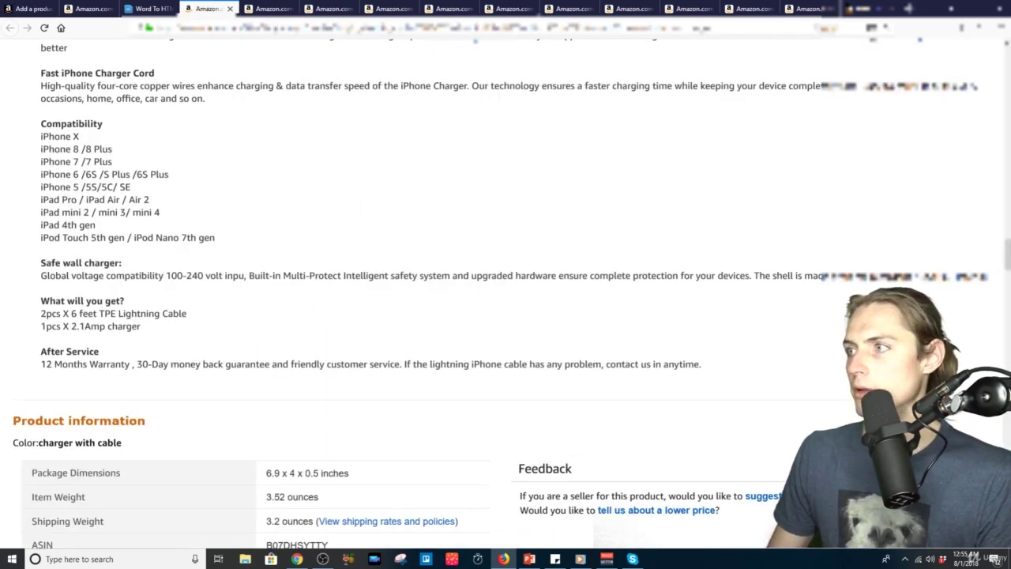
scroll(362, 69, "up", 20)
triple_click(333, 134)
type("halloween costumes")
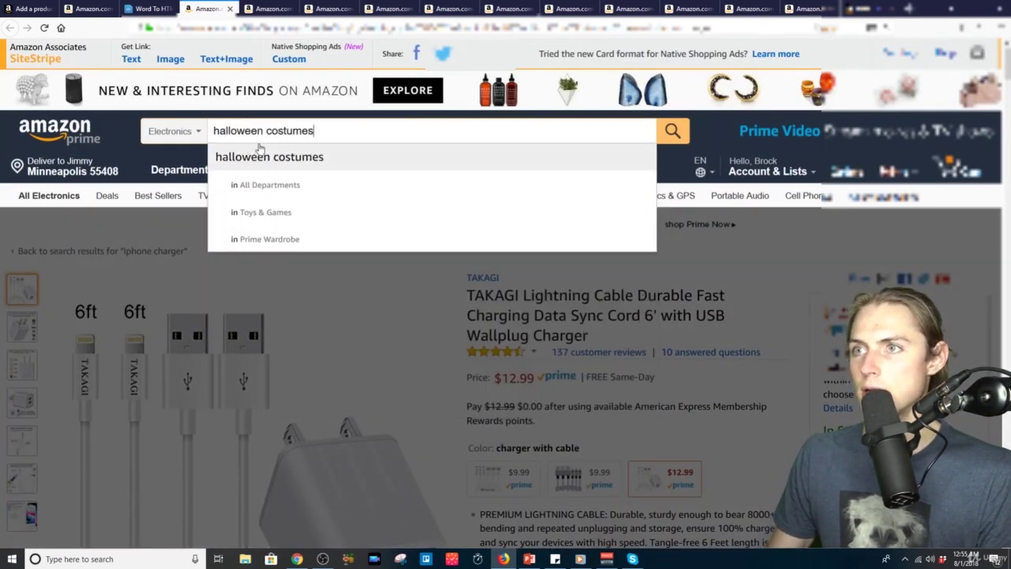
left_click(255, 153)
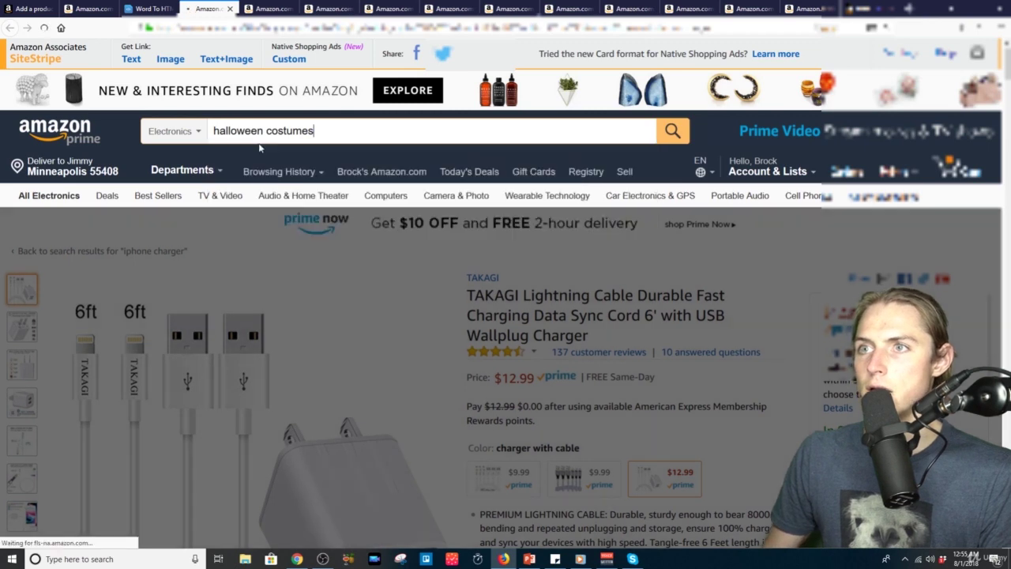
left_click(191, 137)
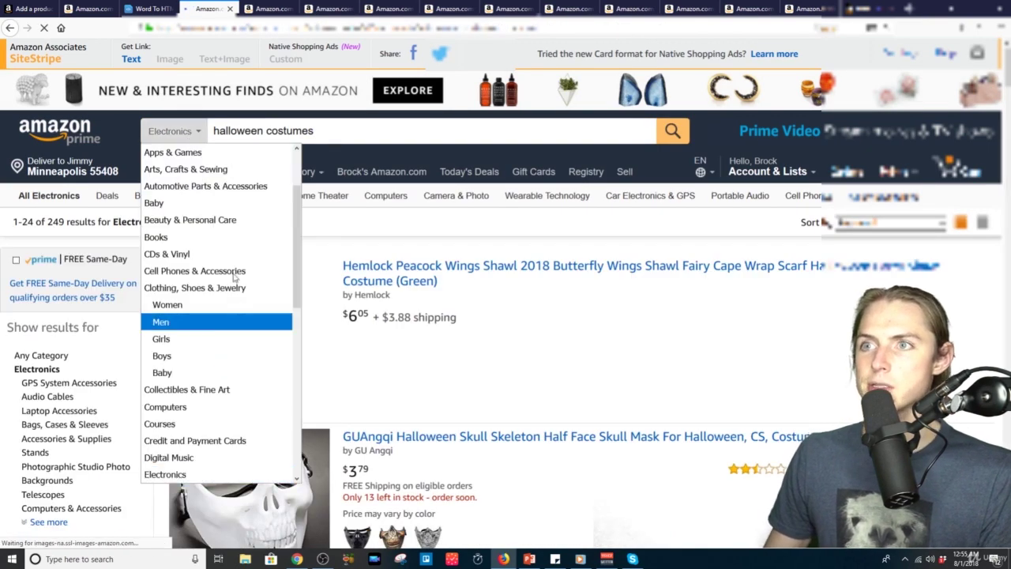
scroll(213, 200, "up", 2)
left_click(175, 152)
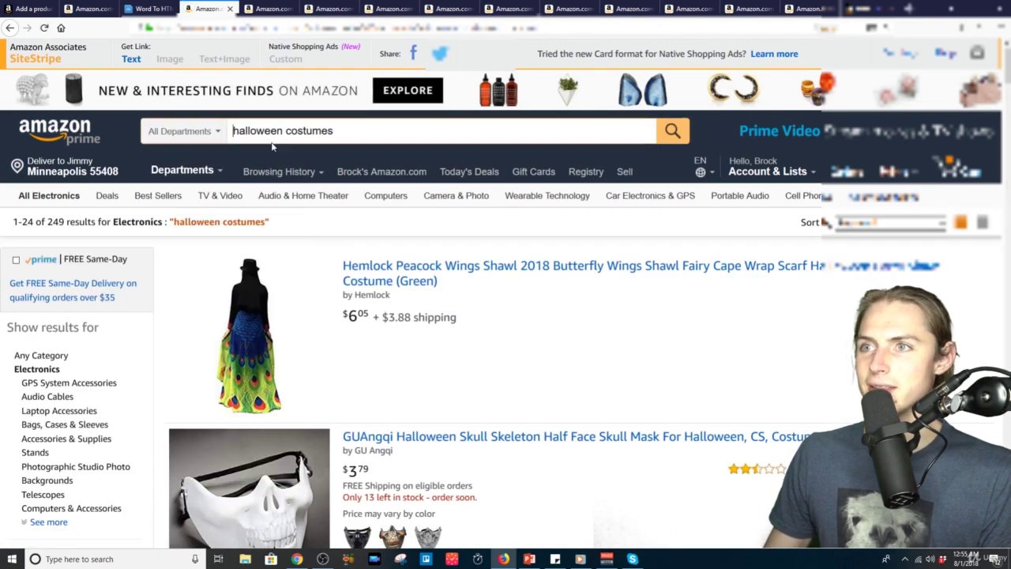
left_click(672, 131)
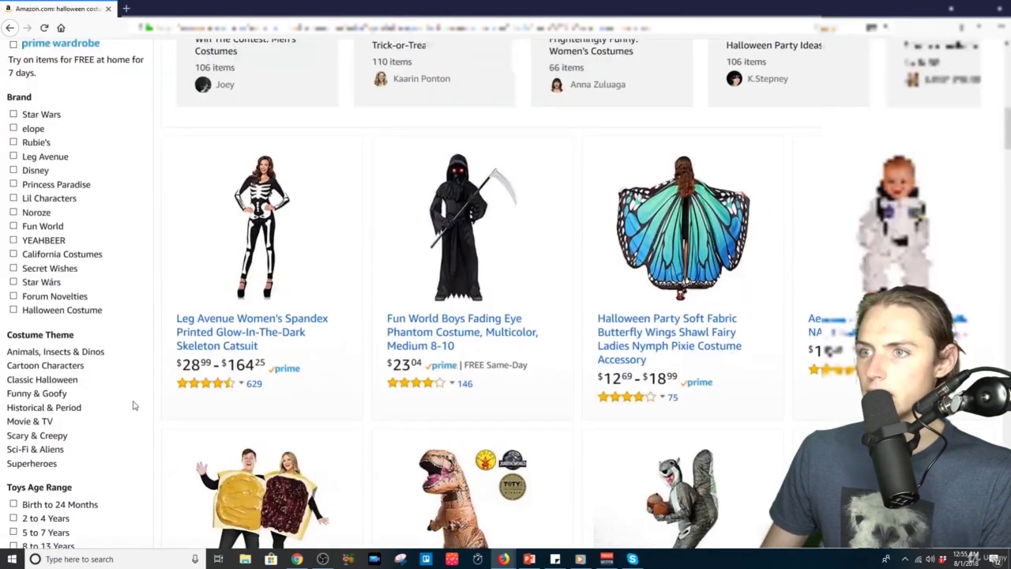
Step: Examine the Costume Theme filters beside the "halloween costumes" results, with the page enlarged for readability
scroll(118, 377, "down", 1)
scroll(89, 346, "up", 3)
scroll(76, 356, "down", 3)
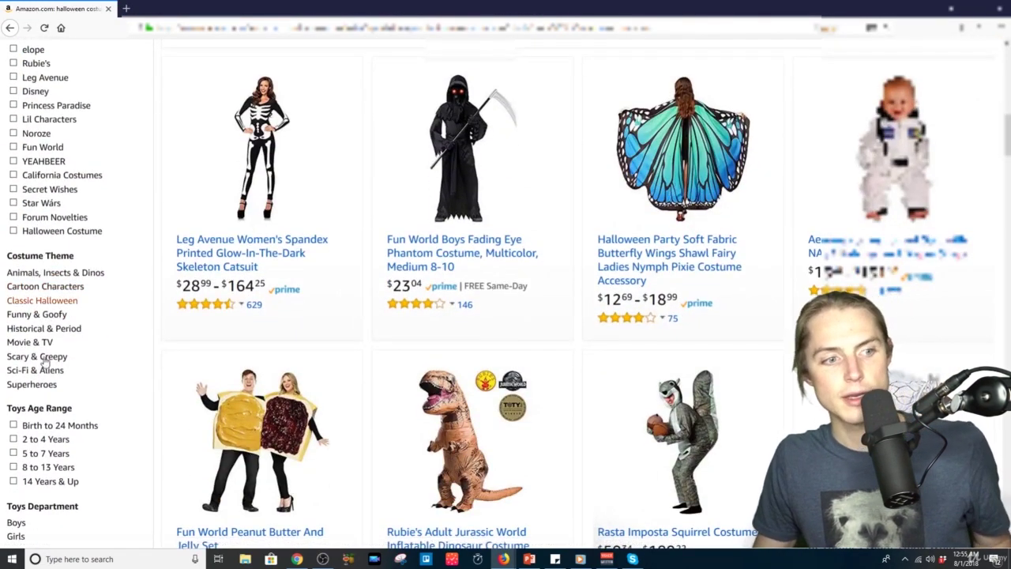
scroll(149, 382, "down", 5)
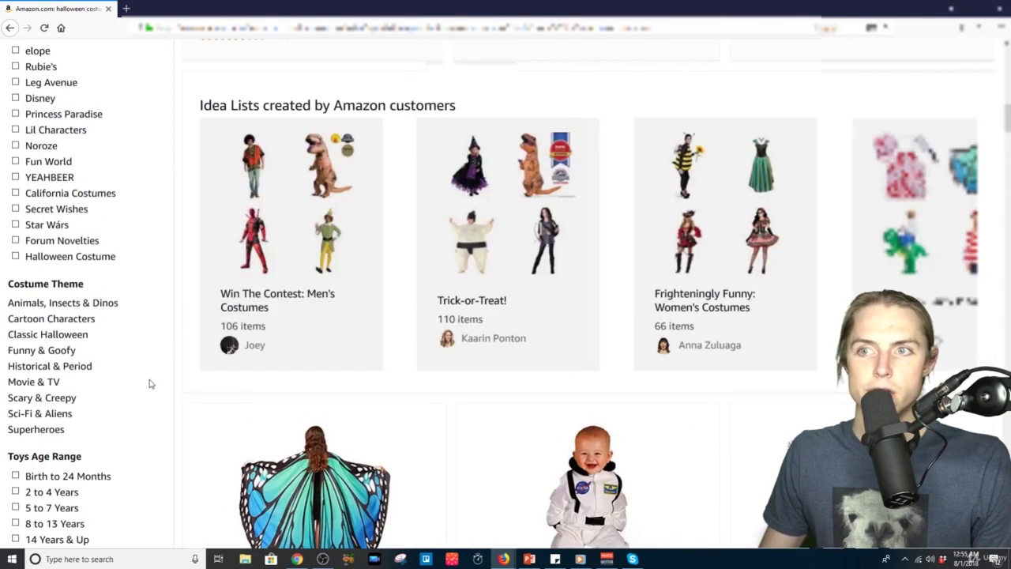
key("ctrl+plus")
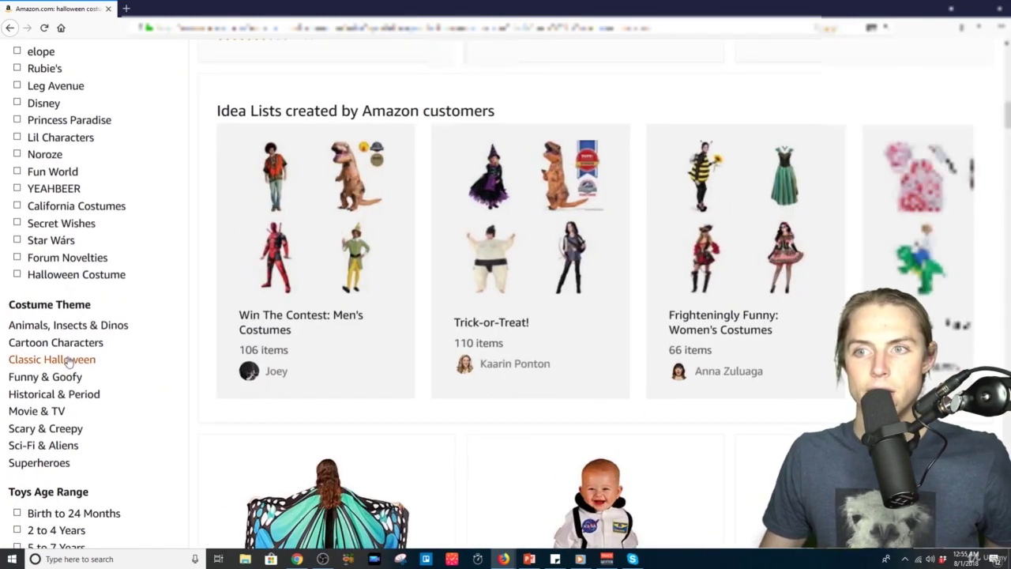
scroll(70, 362, "down", 1)
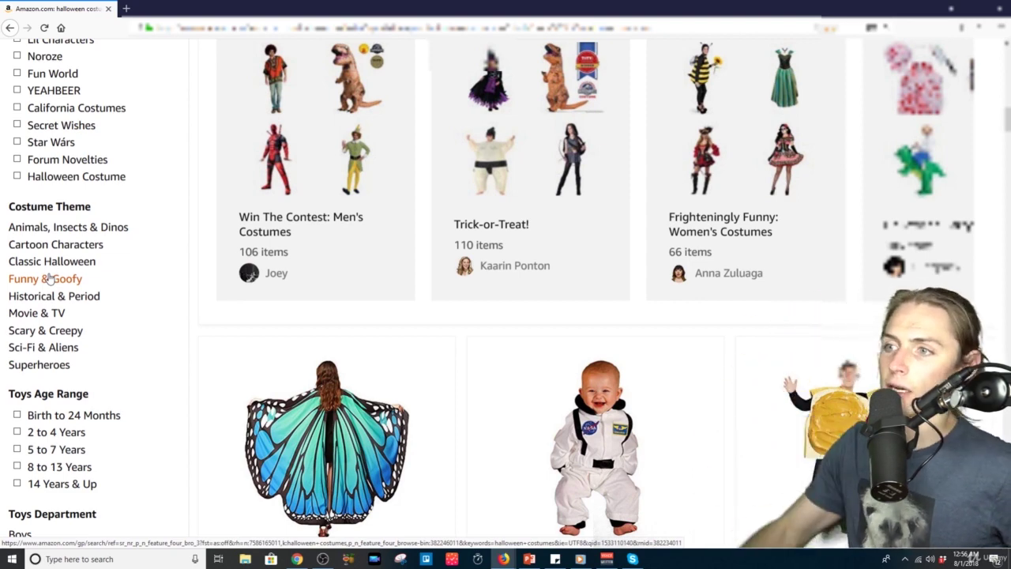
Step: Open the Rubie's Adult Jurassic World Inflatable Dinosaur Costume in a new tab and review its styles and bullet points
scroll(395, 366, "down", 6)
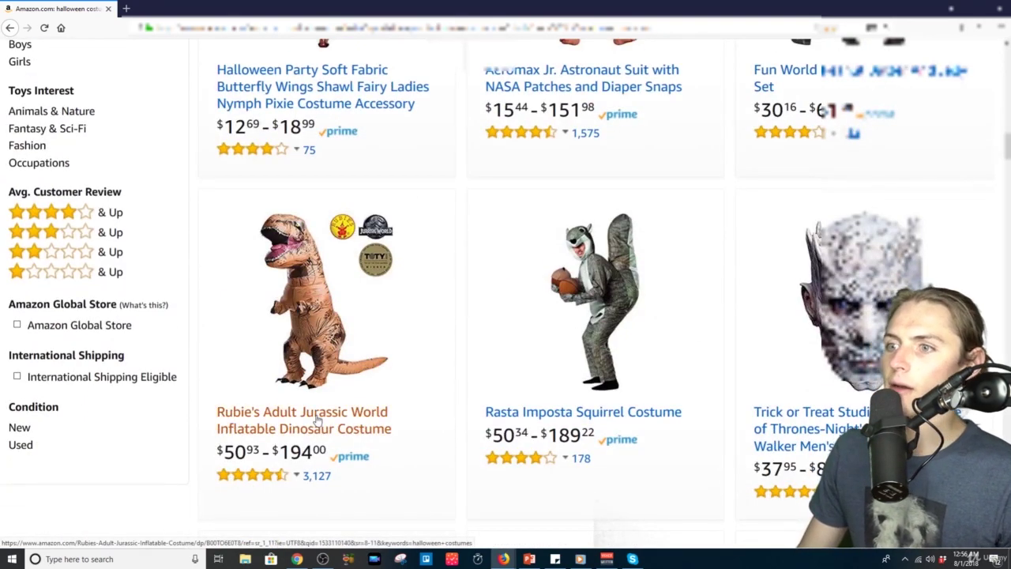
middle_click(316, 420)
left_click(198, 6)
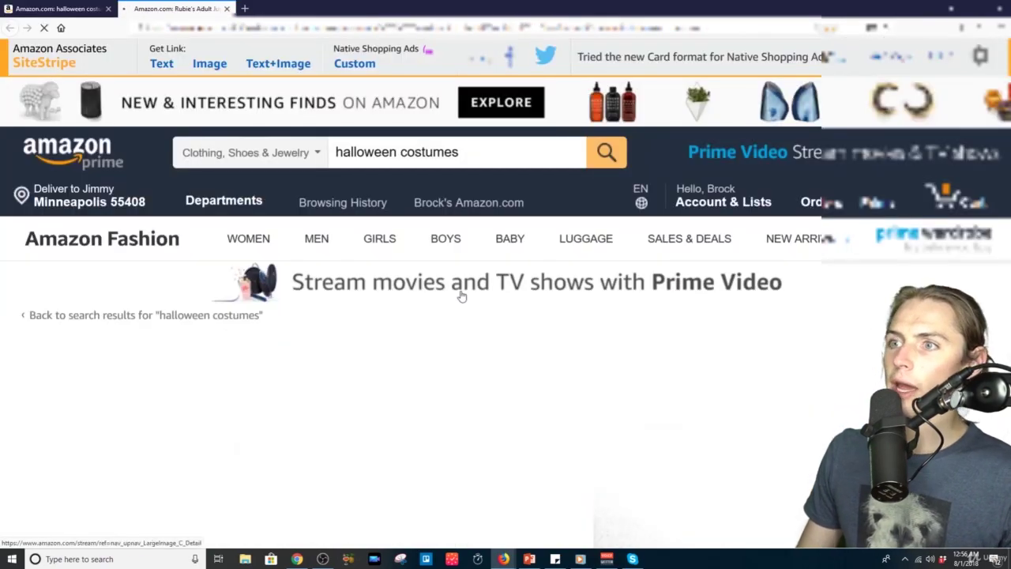
scroll(556, 348, "down", 3)
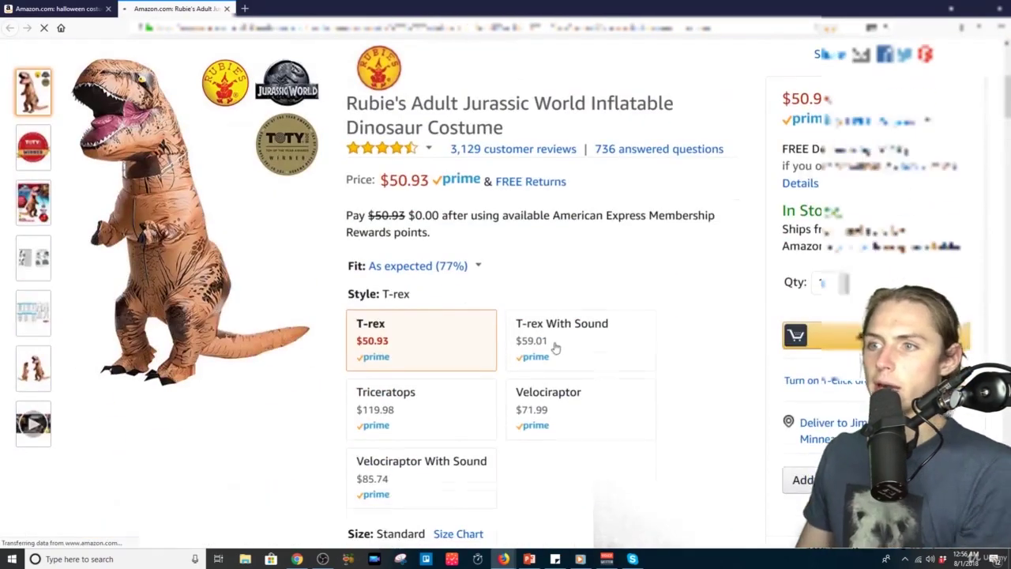
scroll(555, 348, "down", 10)
scroll(530, 351, "up", 5)
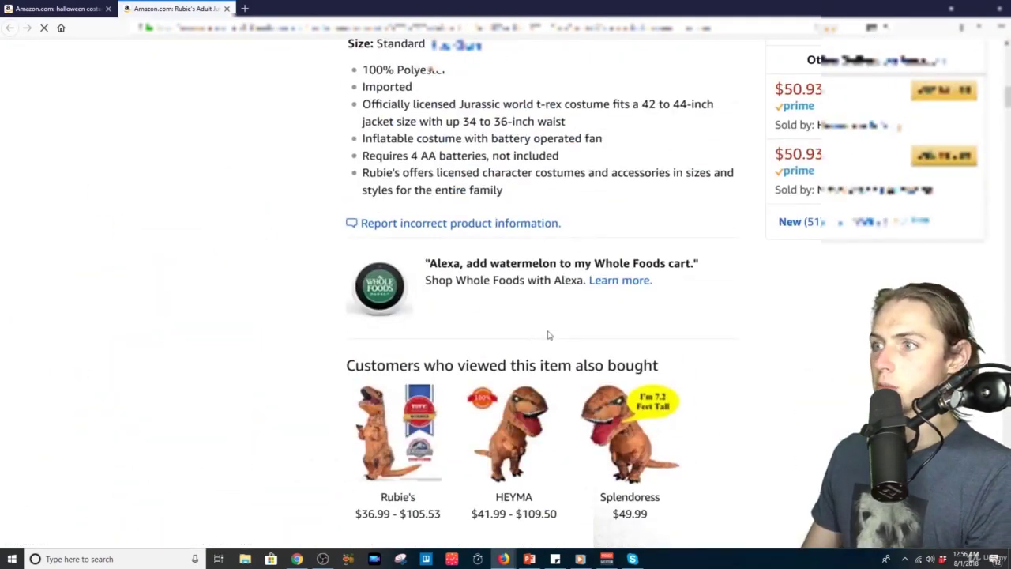
scroll(762, 369, "down", 1)
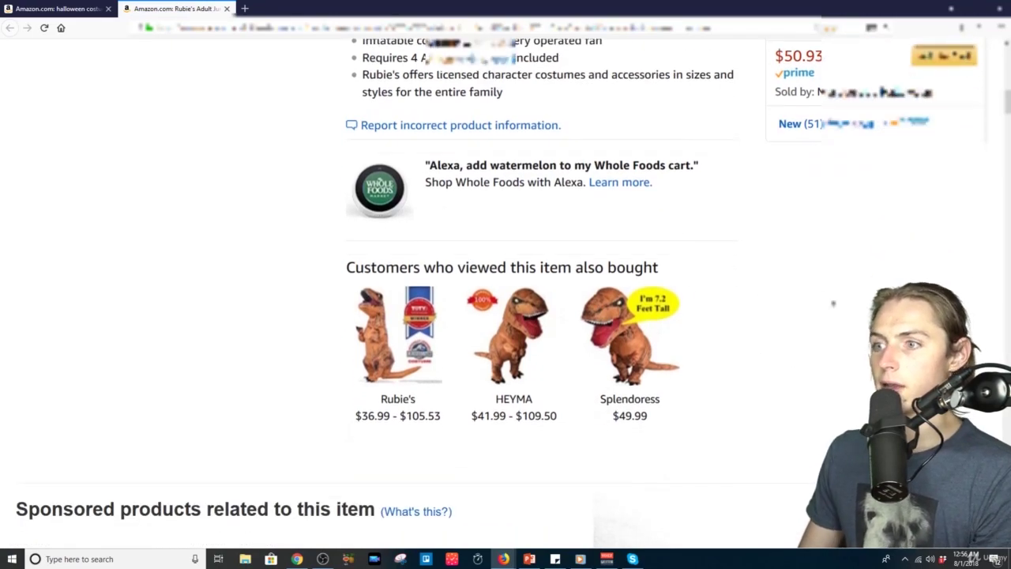
Step: Examine the sponsored, also-bought and manufacturer sections on the dinosaur costume's page
scroll(734, 355, "down", 7)
scroll(722, 371, "up", 3)
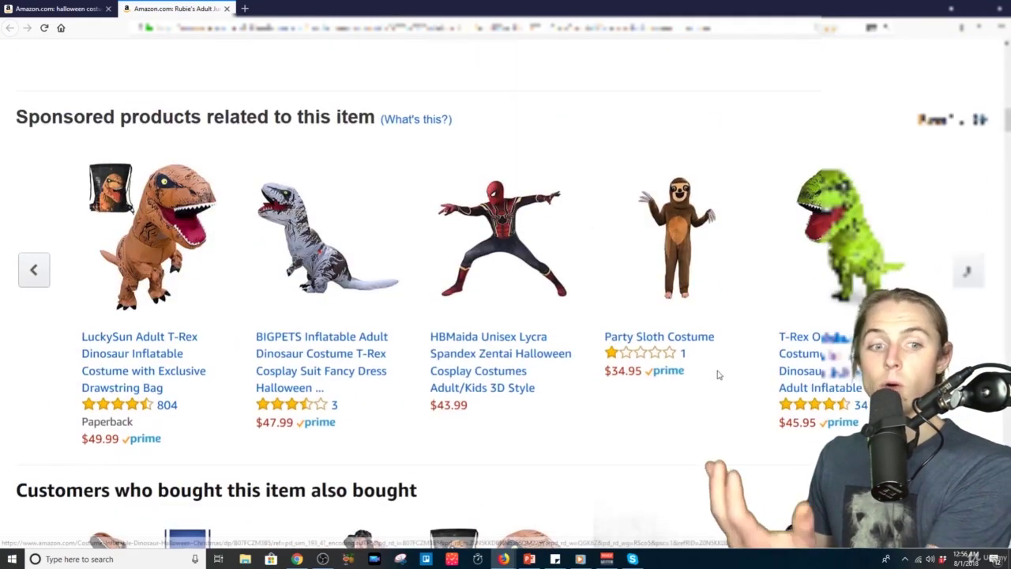
scroll(269, 355, "down", 3)
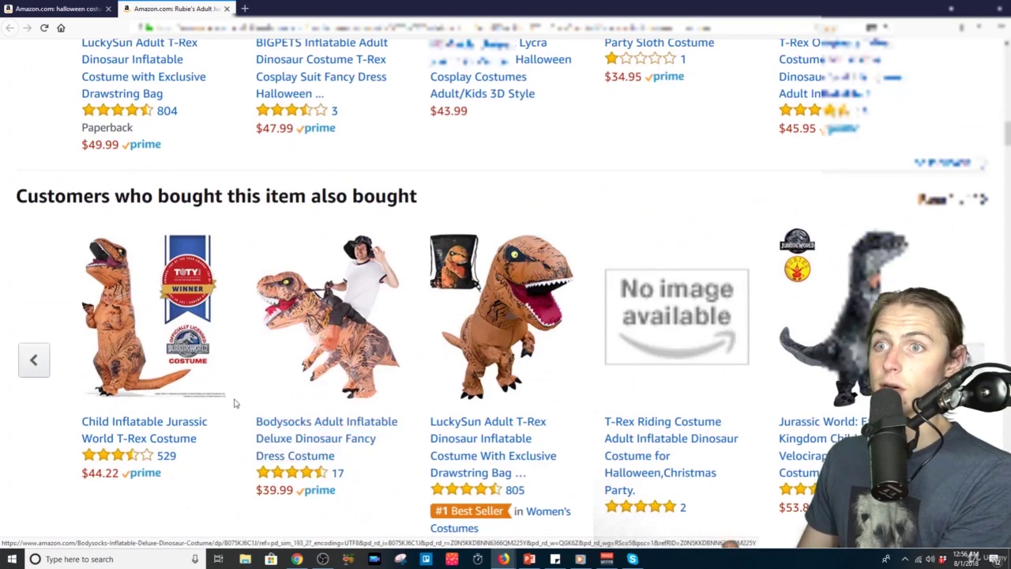
scroll(228, 361, "up", 1)
scroll(228, 362, "up", 1)
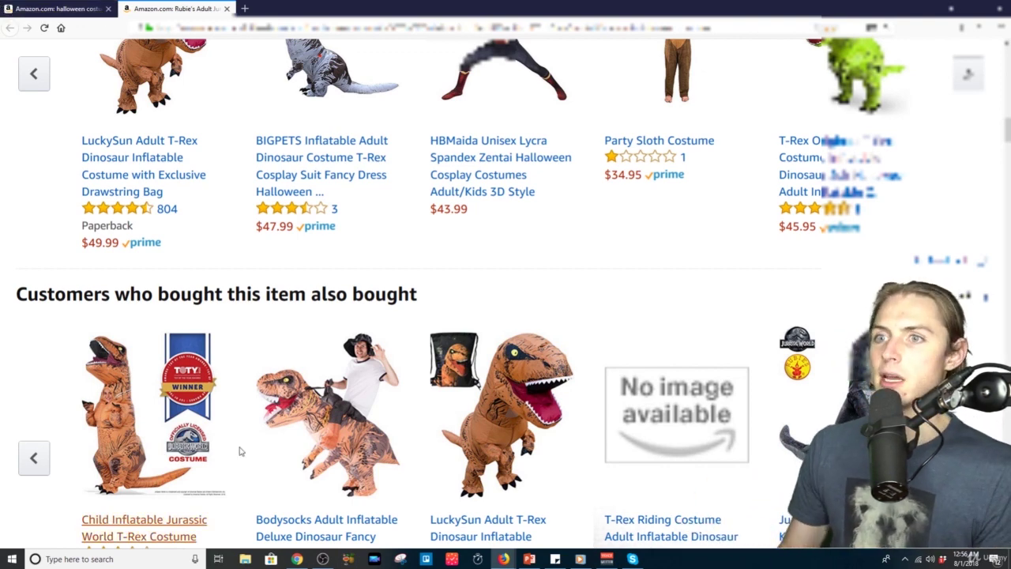
scroll(443, 341, "down", 6)
scroll(402, 400, "up", 3)
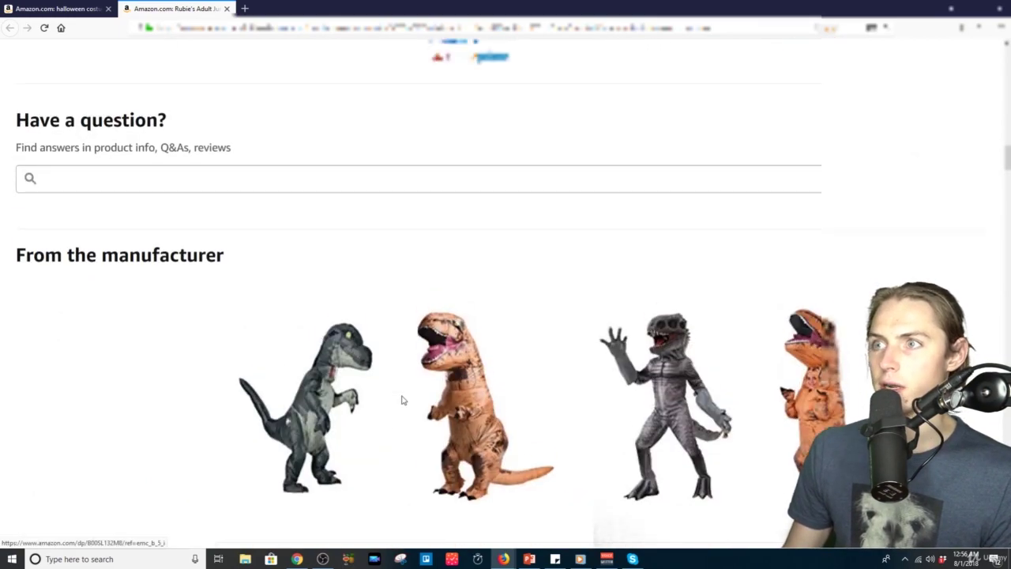
scroll(334, 290, "down", 1)
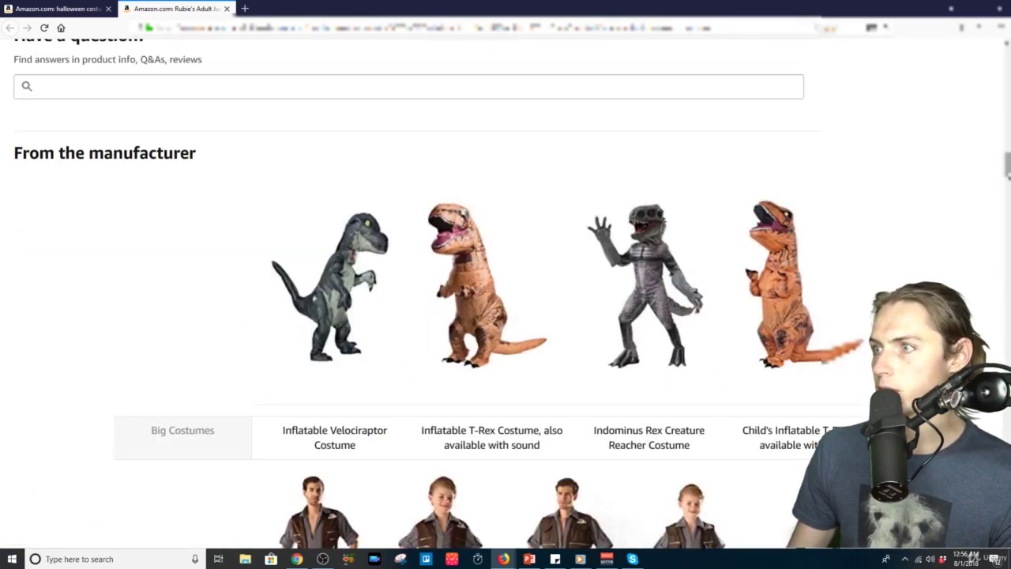
Step: Look through the rest of the dinosaur costume's page, then return to its main image and product details
scroll(506, 293, "down", 10)
scroll(506, 292, "down", 10)
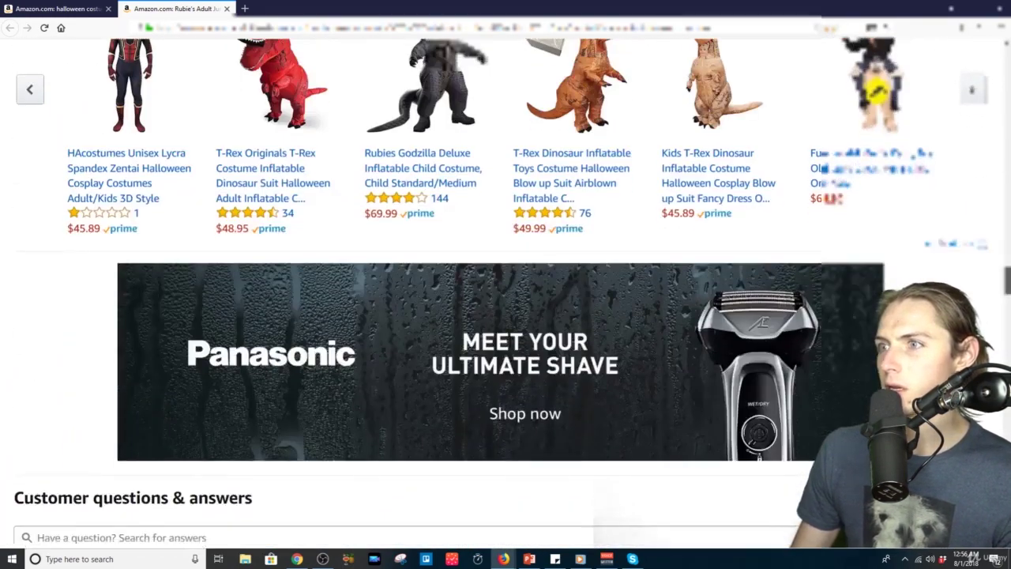
scroll(505, 293, "down", 10)
scroll(505, 293, "up", 15)
scroll(506, 292, "up", 15)
scroll(506, 292, "down", 2)
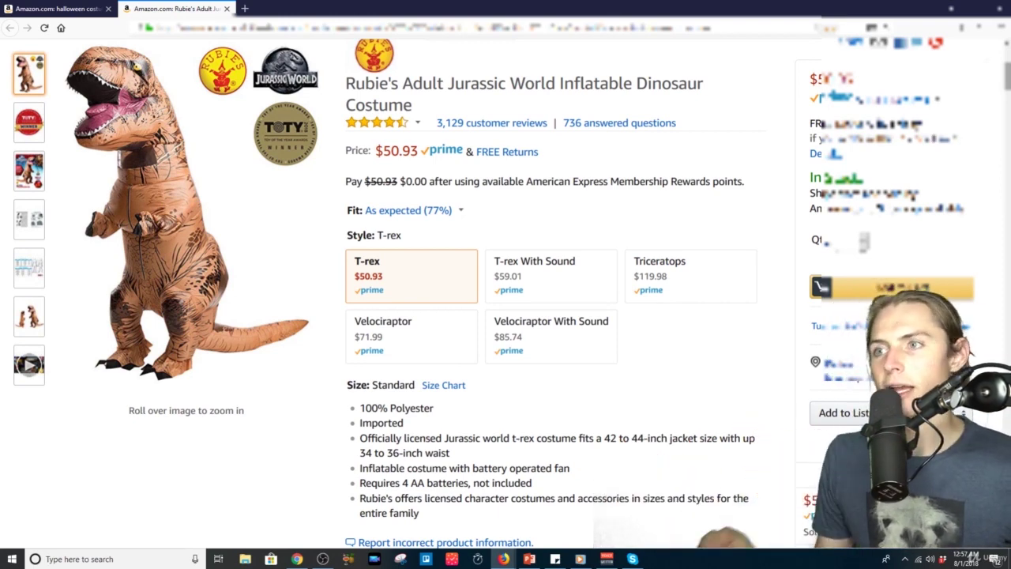
mouse_move(308, 154)
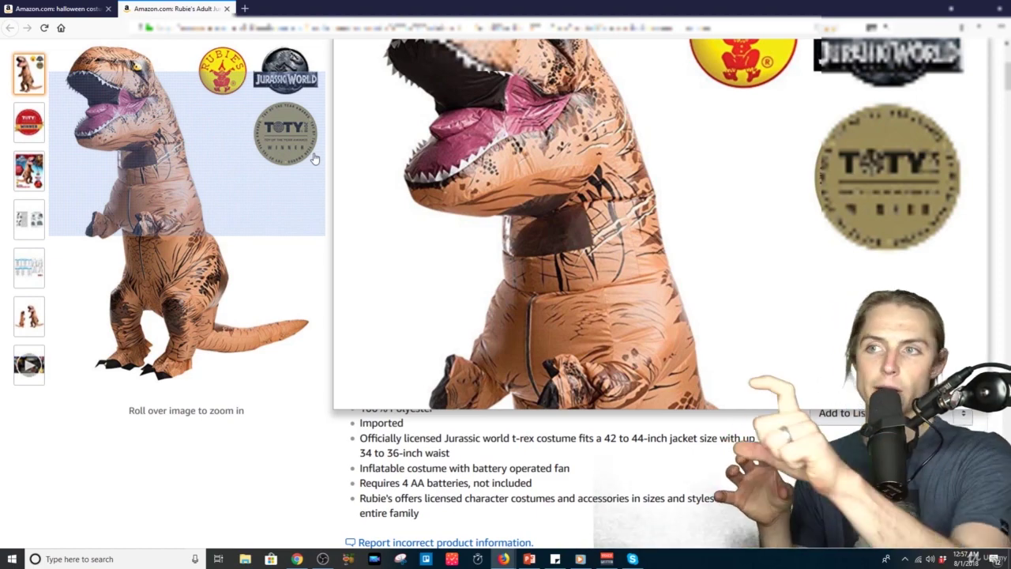
Step: Leave the costume search window and return to the Add a product page's More Details form
left_click(106, 7)
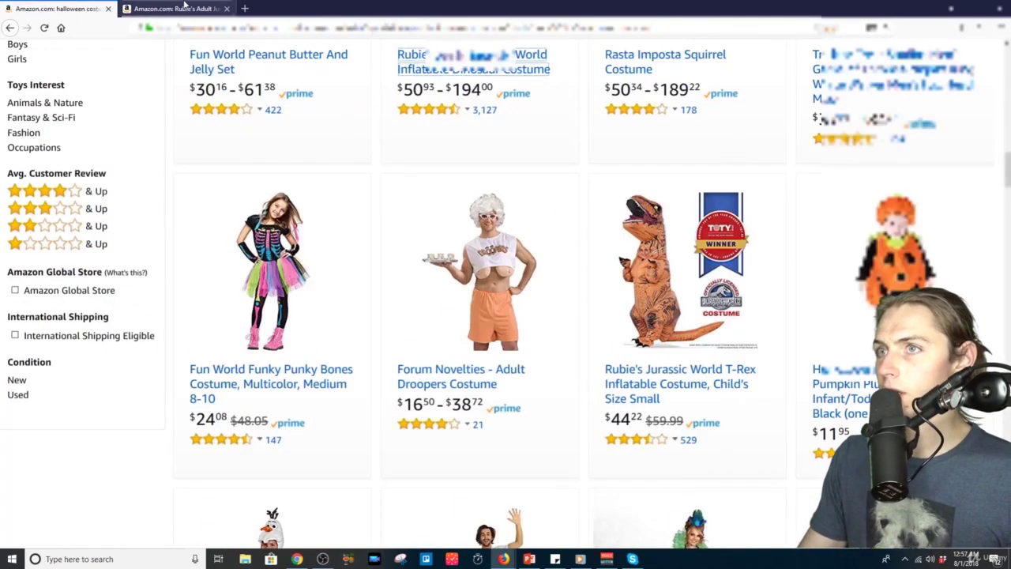
left_click(151, 4)
left_click(101, 7)
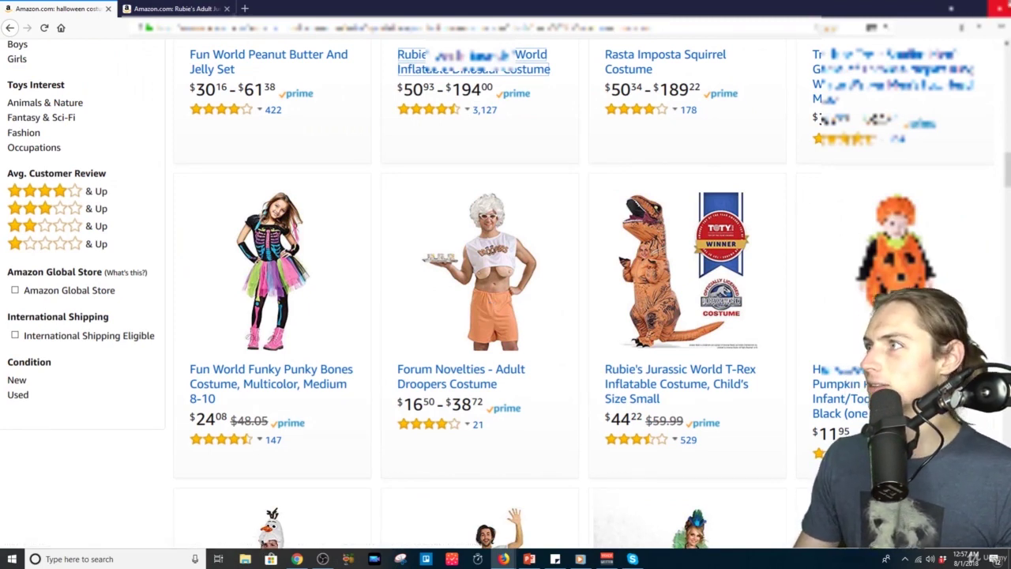
left_click(999, 8)
left_click(523, 296)
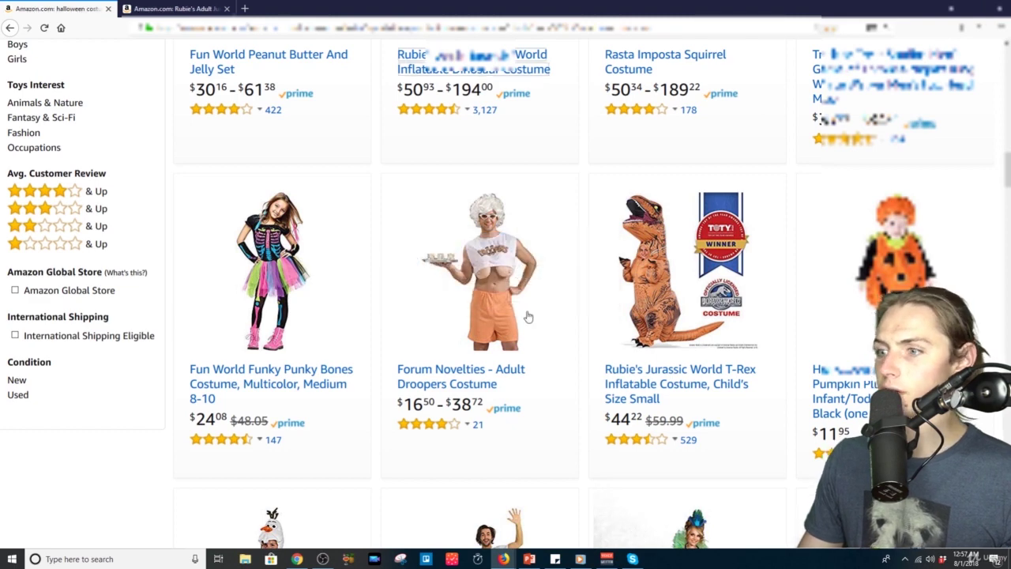
mouse_move(500, 559)
left_click(577, 517)
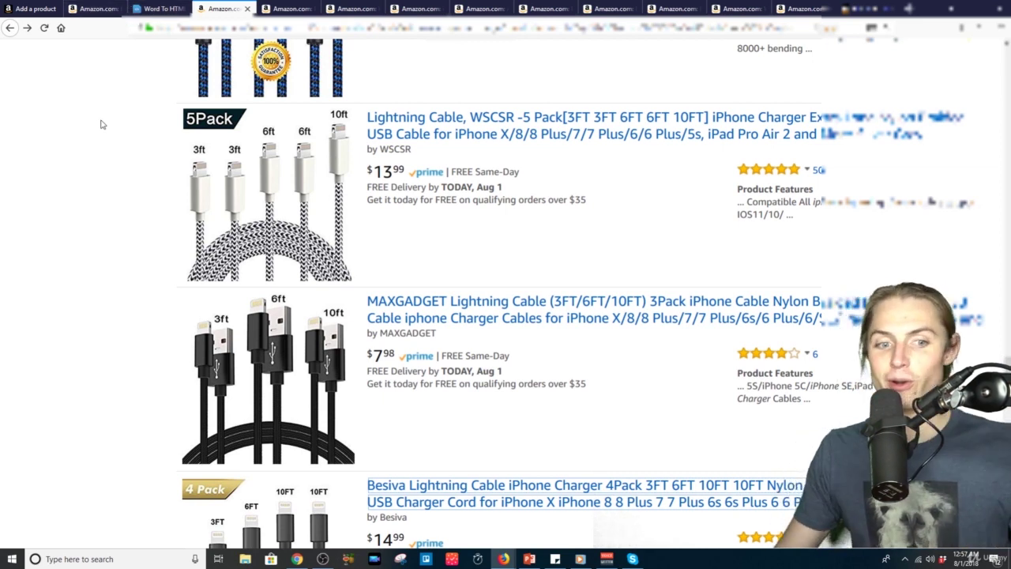
left_click(35, 9)
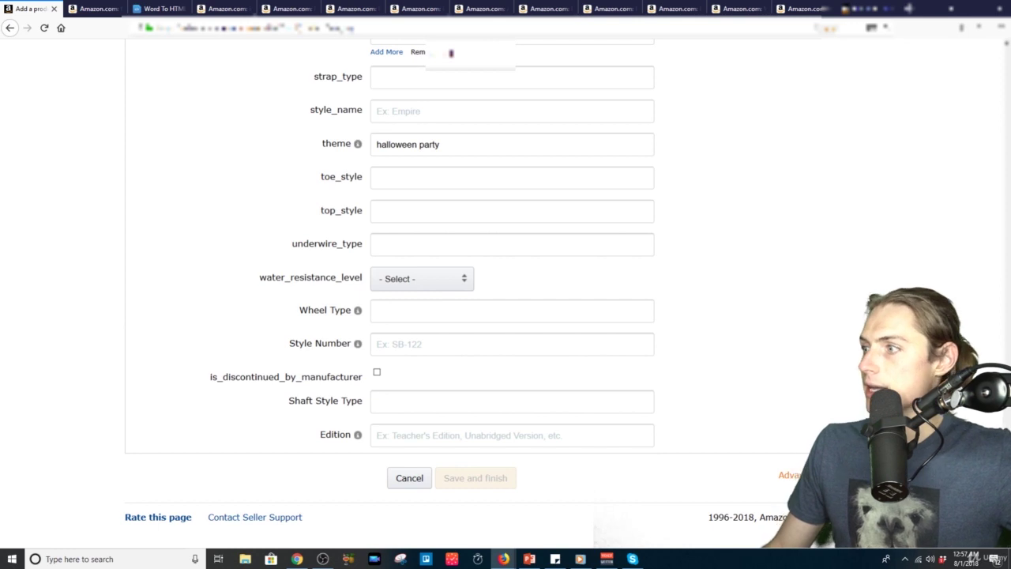
Step: Review the remaining More Details fields, checking the character field's suggestions and help text
scroll(506, 284, "up", 2)
scroll(505, 285, "down", 2)
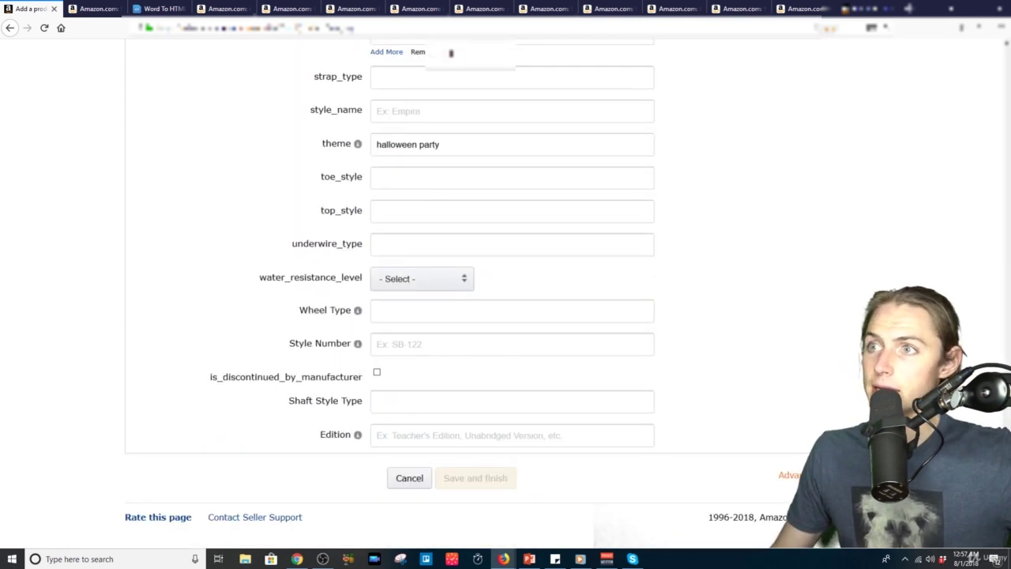
scroll(451, 52, "up", 3)
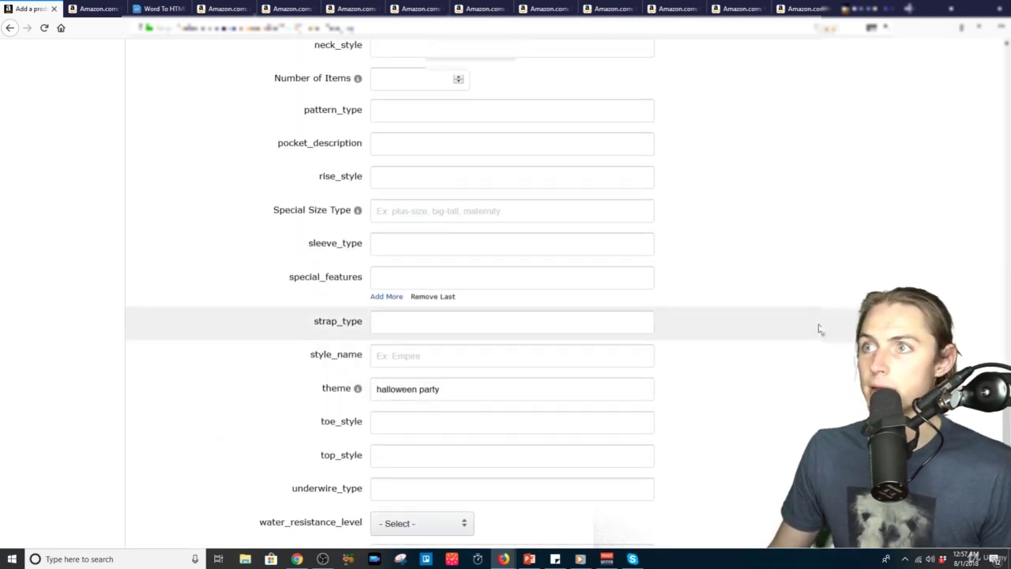
scroll(822, 327, "up", 1)
scroll(827, 318, "up", 2)
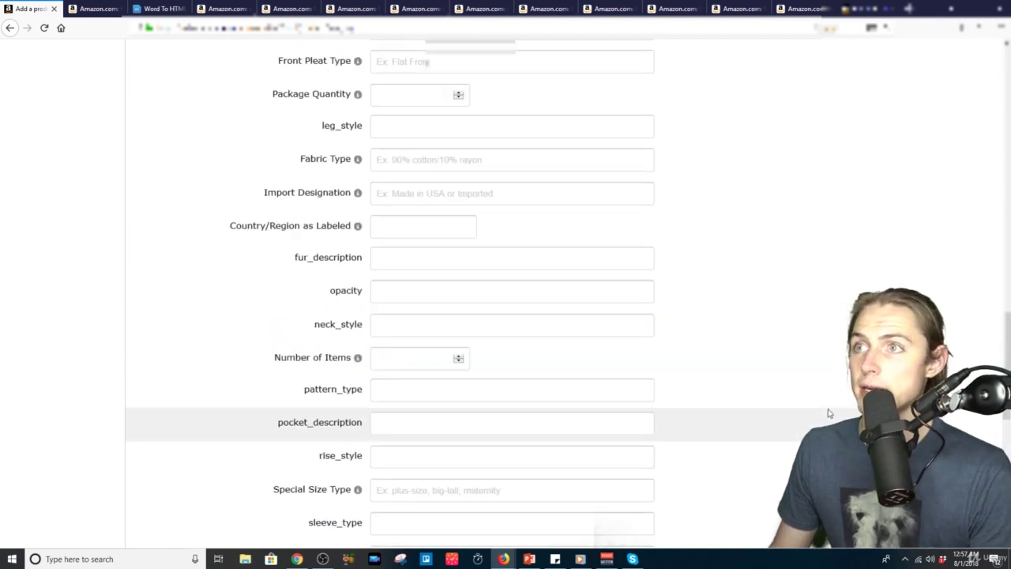
scroll(822, 332, "up", 4)
left_click(357, 147)
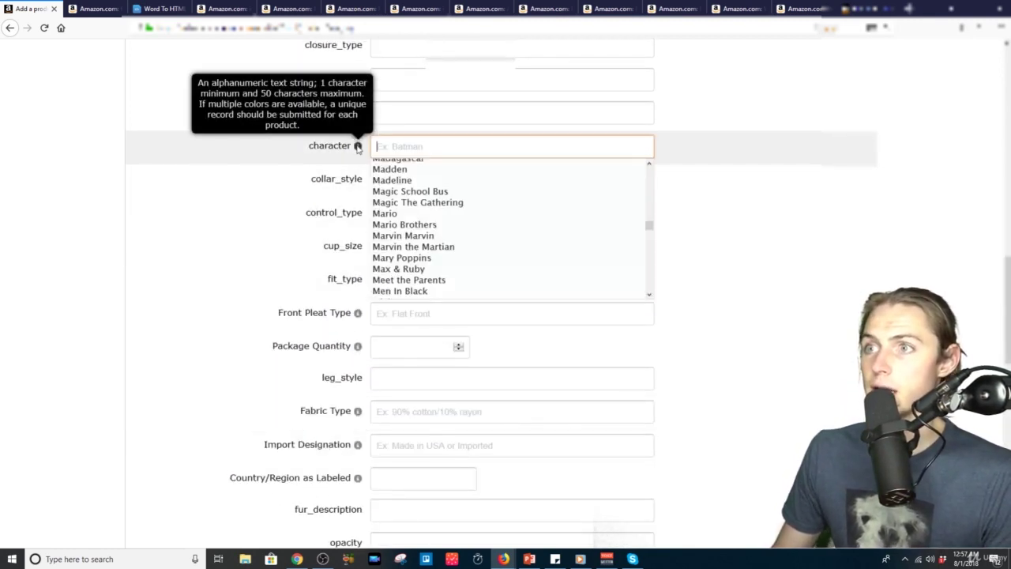
left_click(271, 198)
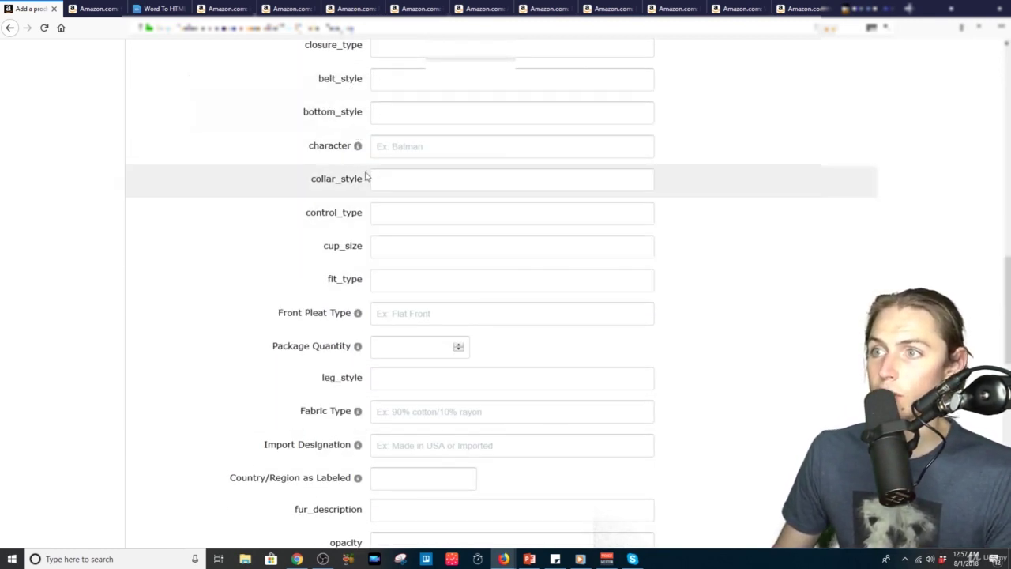
mouse_move(360, 315)
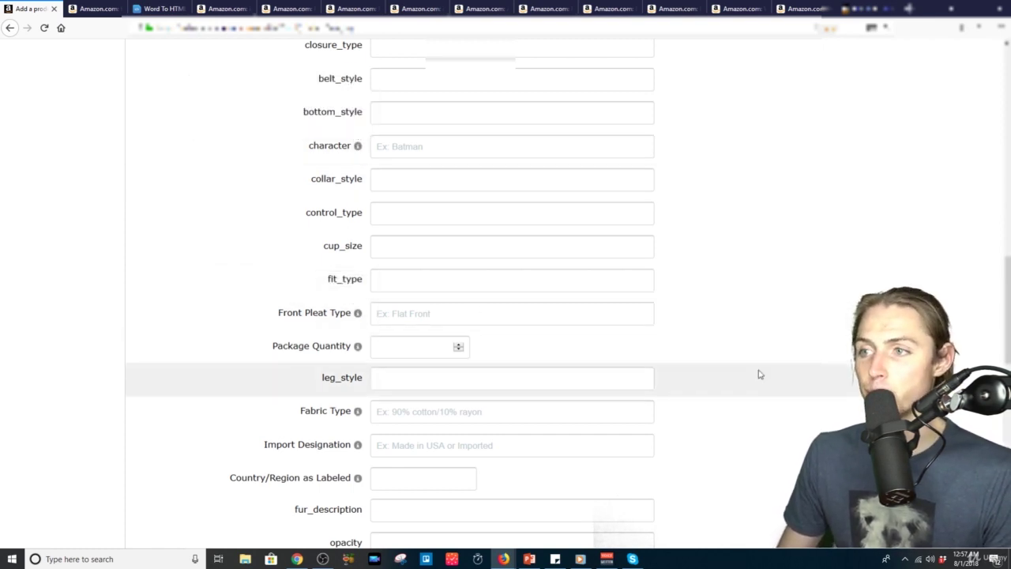
Step: Set the Import Designation in the More Details form to Made in USA
scroll(686, 315, "down", 3)
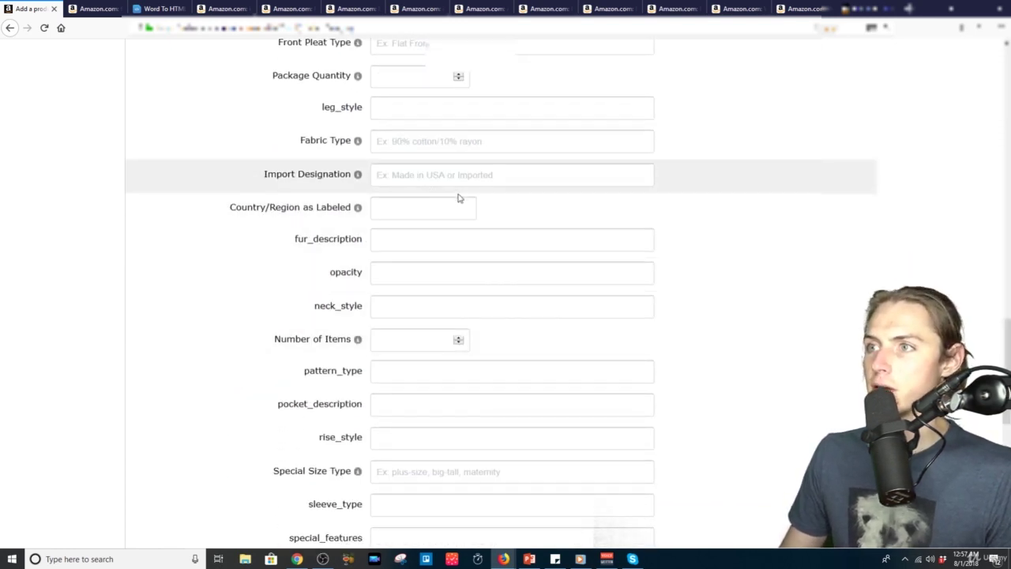
left_click(518, 175)
key("Down")
key("Down")
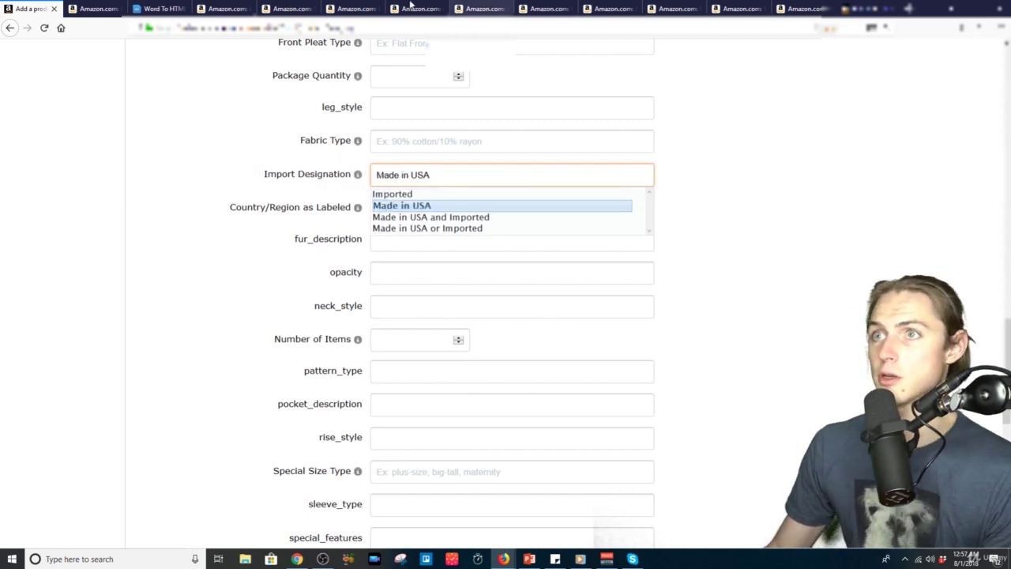
Step: Switch to the Amazon store page with the iPhone charger results and search for "halloween costumes"
left_click(235, 6)
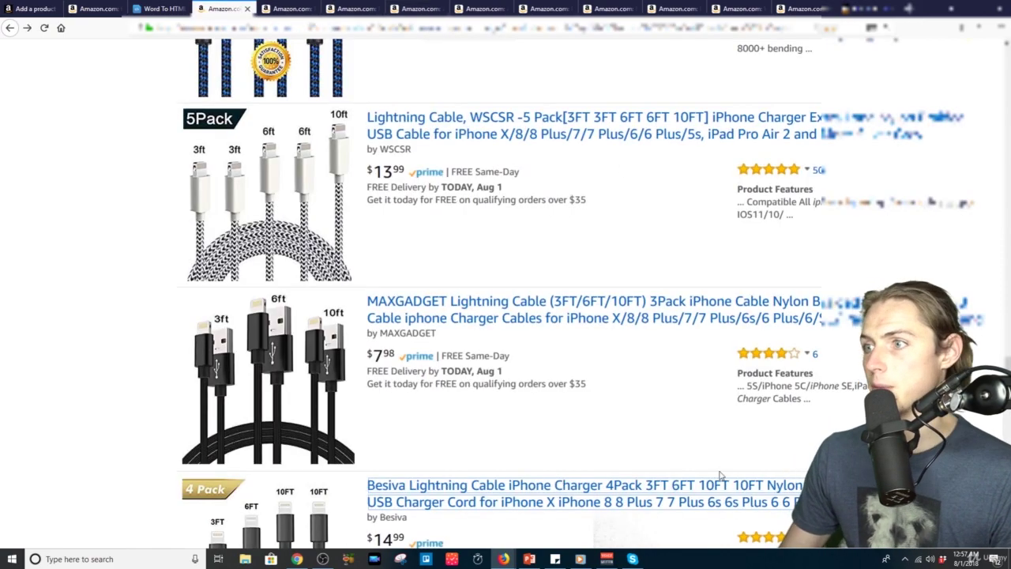
scroll(434, 114, "up", 10)
left_click(378, 148)
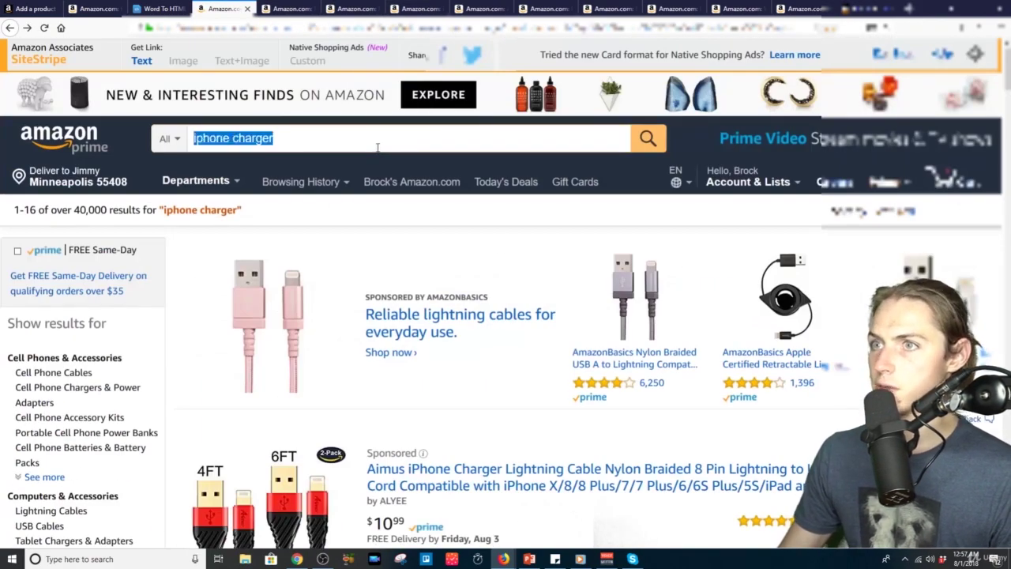
double_click(378, 147)
type("hal")
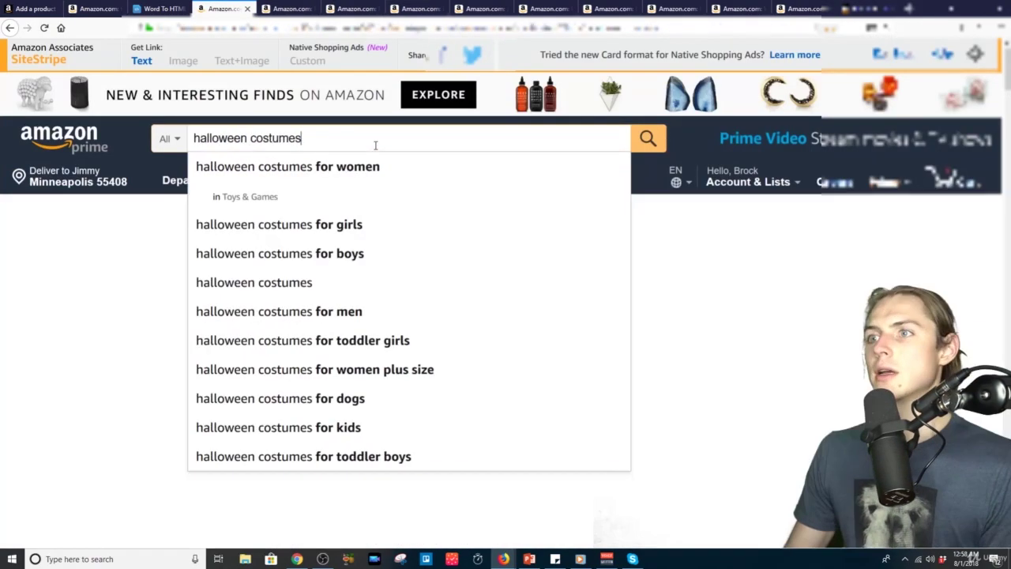
key("Return")
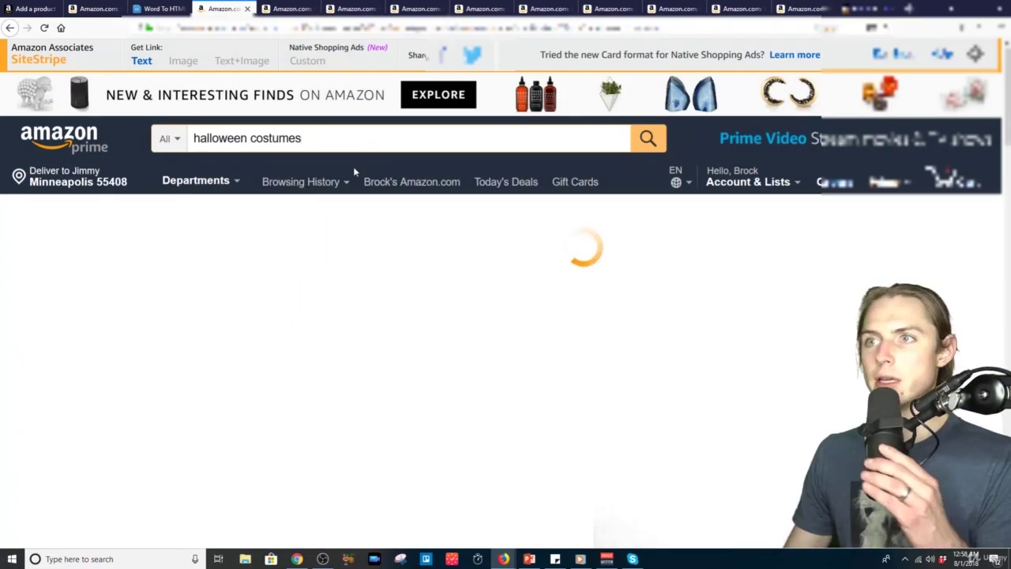
Step: Examine the brand, costume theme, age range and interest filters beside the Halloween costume results
scroll(473, 403, "down", 5)
scroll(490, 397, "down", 8)
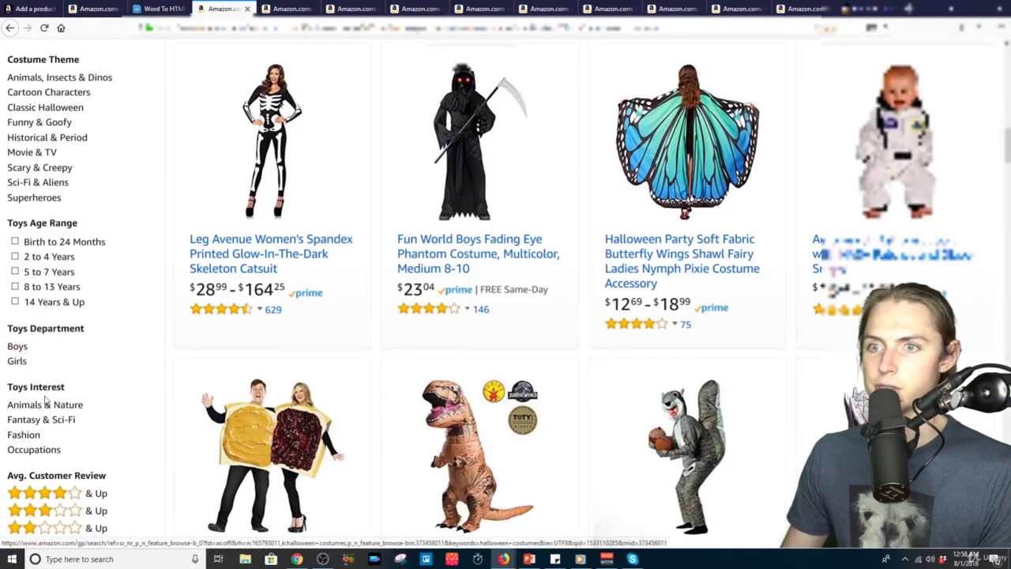
scroll(48, 389, "down", 4)
scroll(45, 391, "up", 6)
scroll(48, 391, "up", 3)
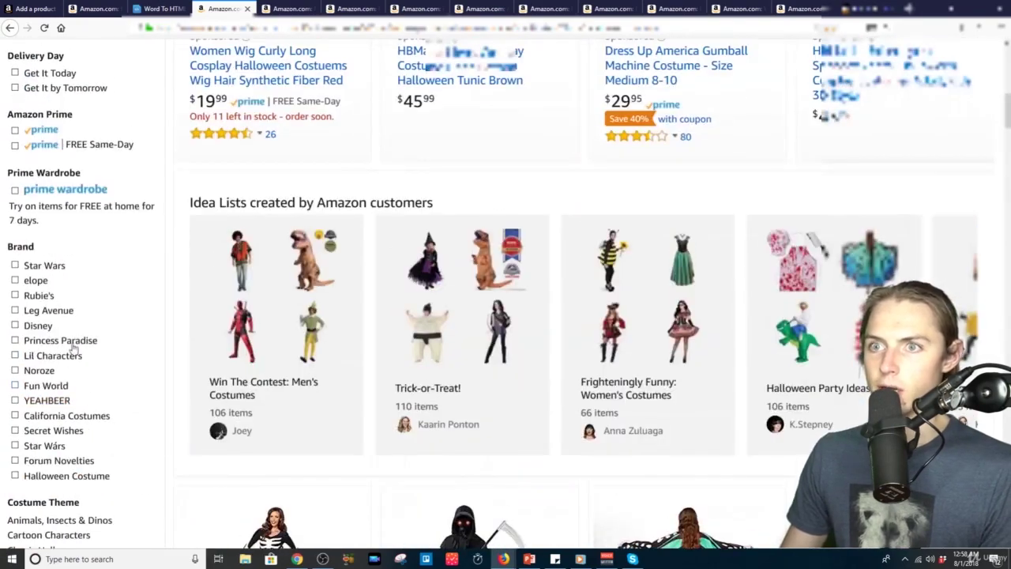
scroll(48, 197, "up", 4)
scroll(55, 225, "down", 5)
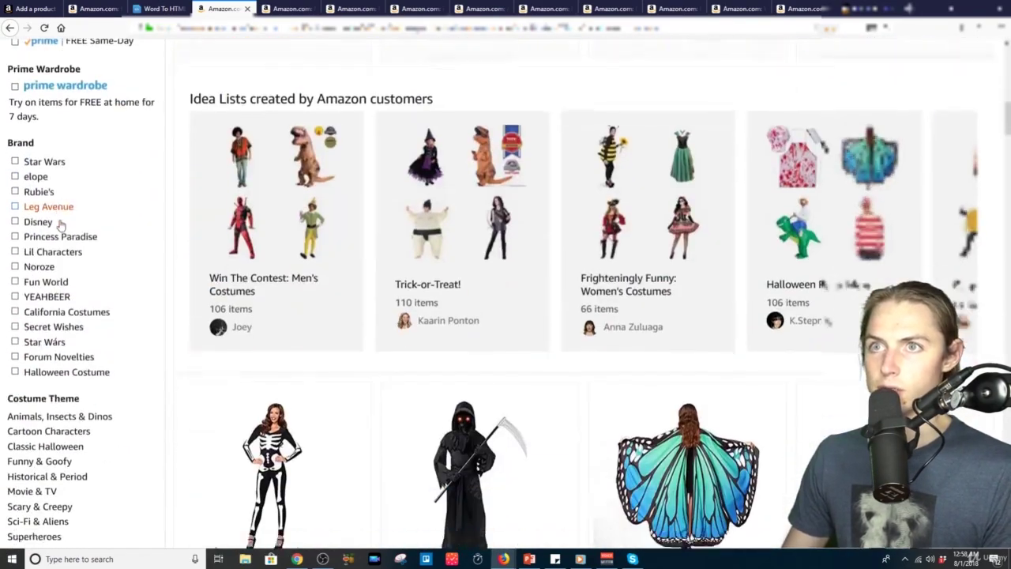
scroll(57, 217, "up", 5)
Step: Narrow the Halloween costume results to men's costumes, then to the men's Wigs category
left_click(49, 121)
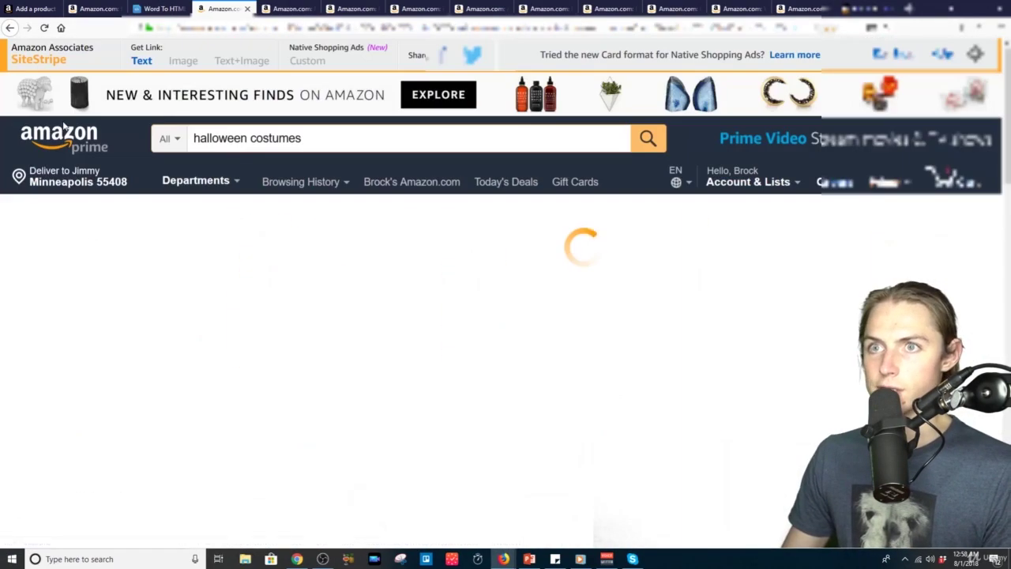
scroll(566, 258, "down", 5)
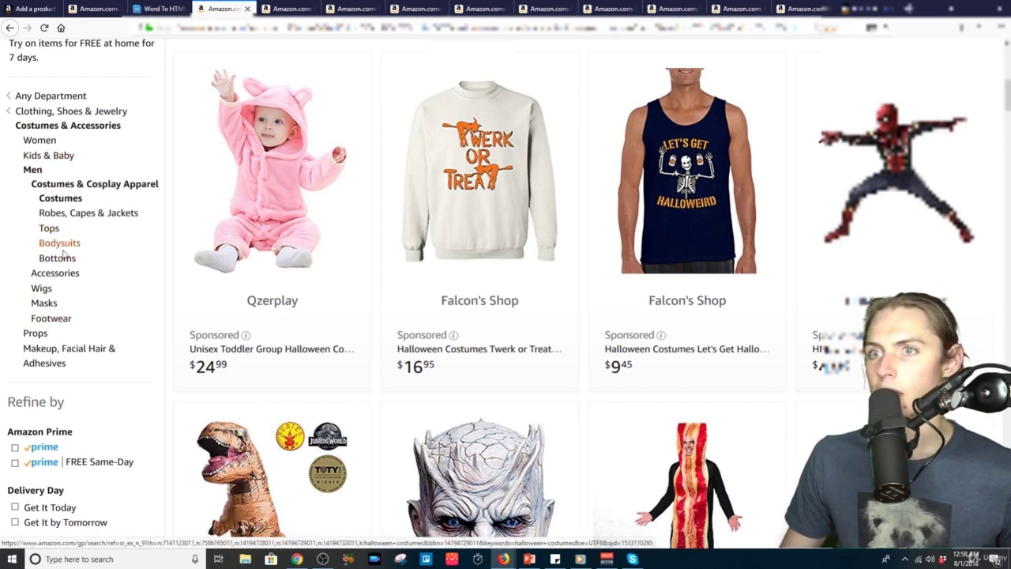
left_click(42, 288)
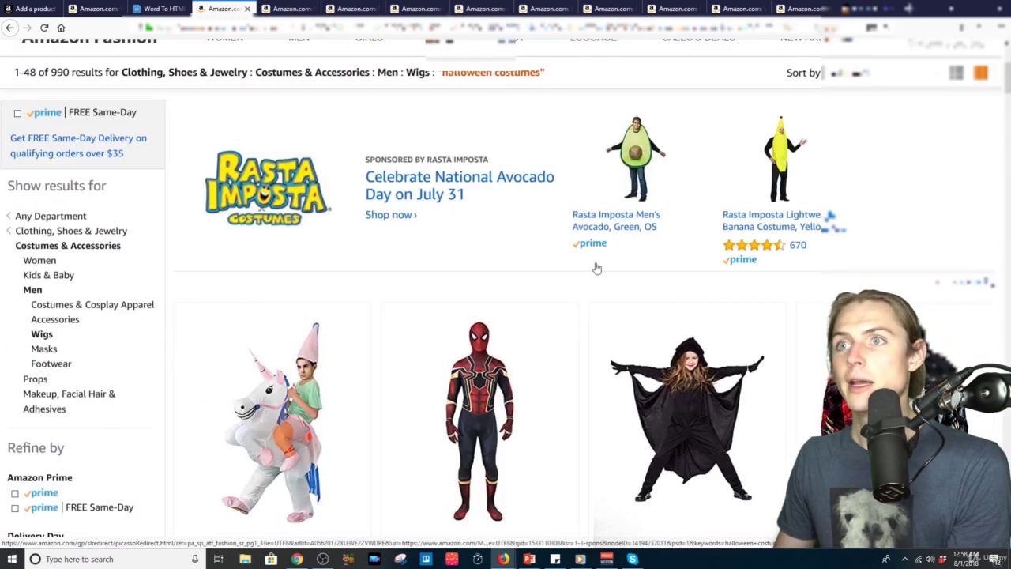
Step: Return to the Add a product page and review the More Details fields at a smaller page zoom
key("ctrl+1")
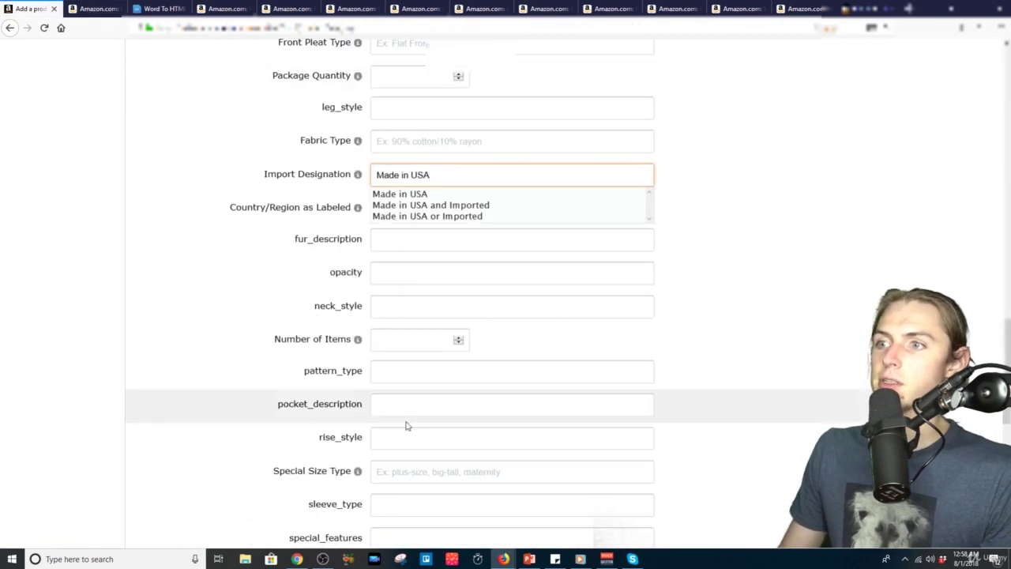
middle_click(812, 416)
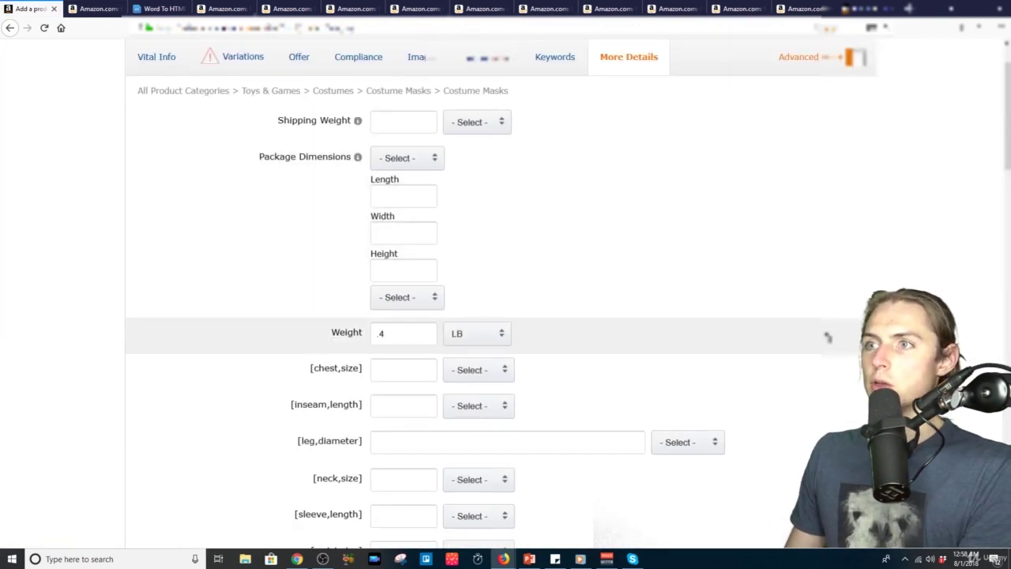
scroll(827, 337, "down", 7)
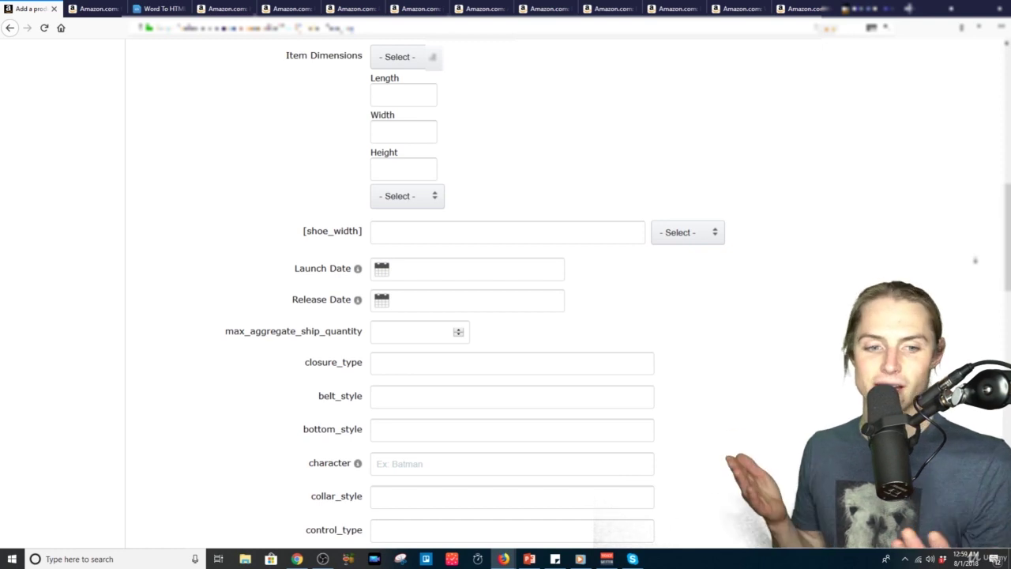
key("ctrl+minus")
scroll(506, 284, "down", 10)
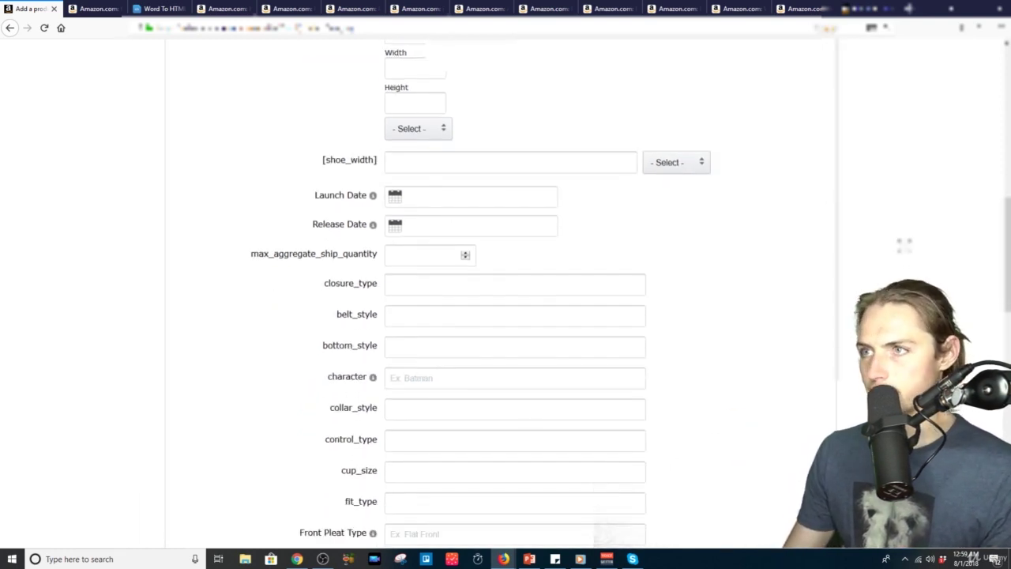
scroll(506, 285, "up", 5)
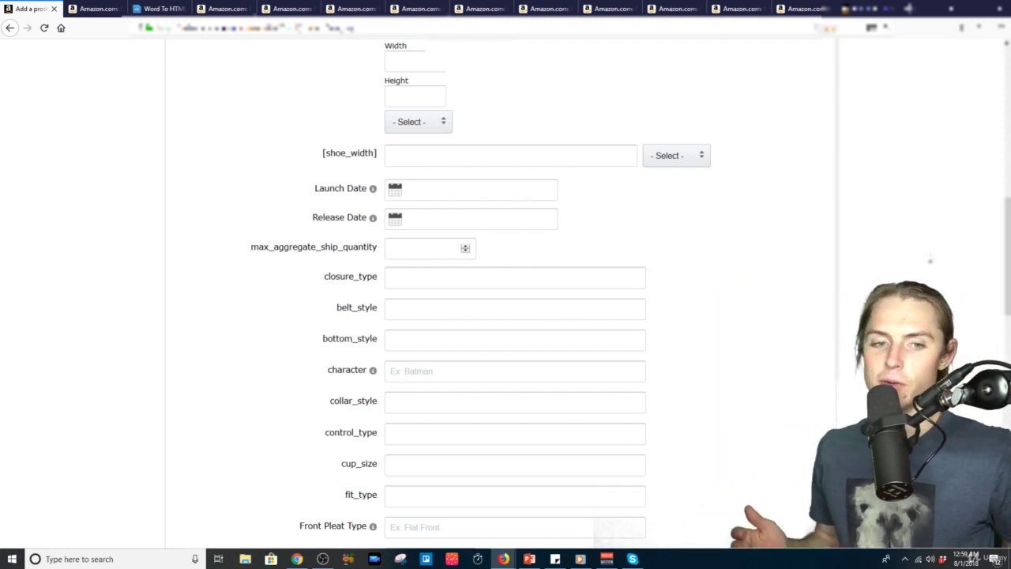
scroll(505, 316, "up", 10)
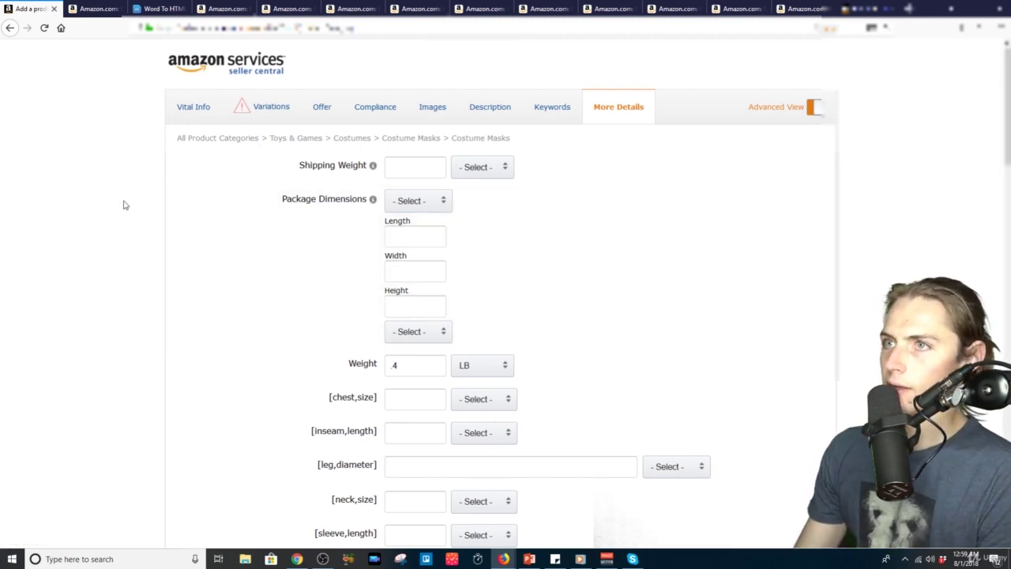
Step: Add "masks" to the end of the Product Name in the listing's Vital Info
left_click(549, 109)
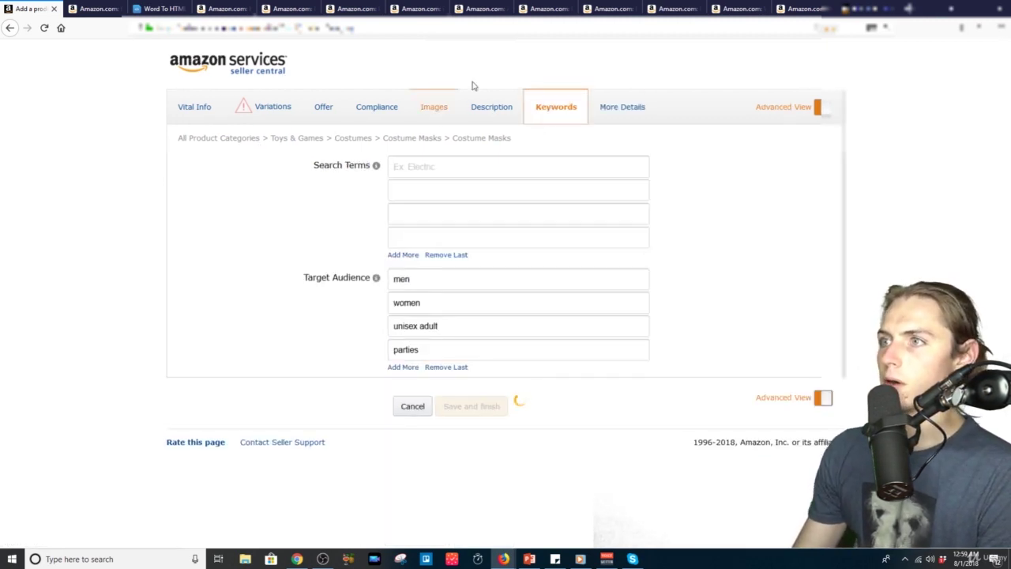
left_click(193, 111)
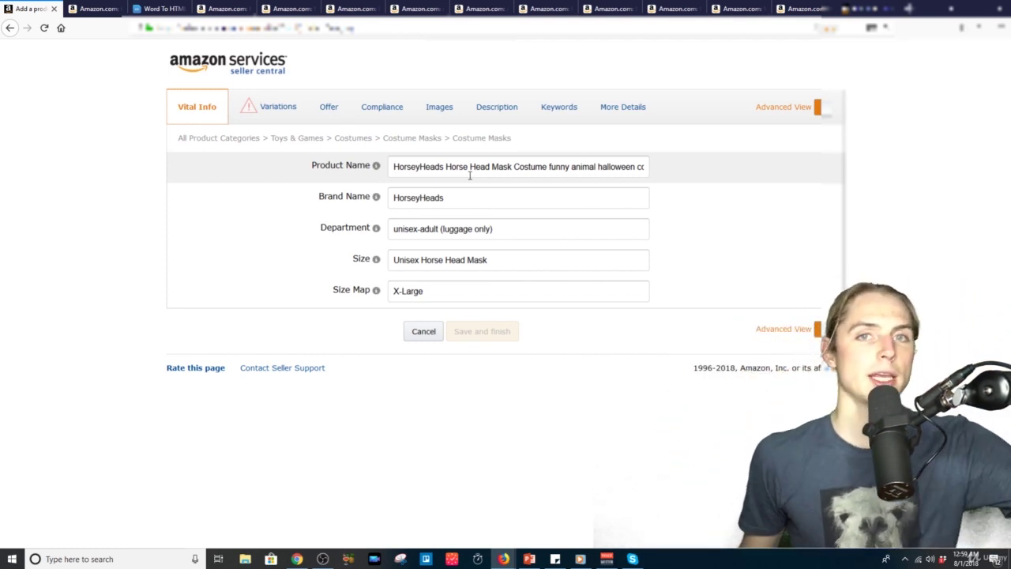
left_click(457, 167)
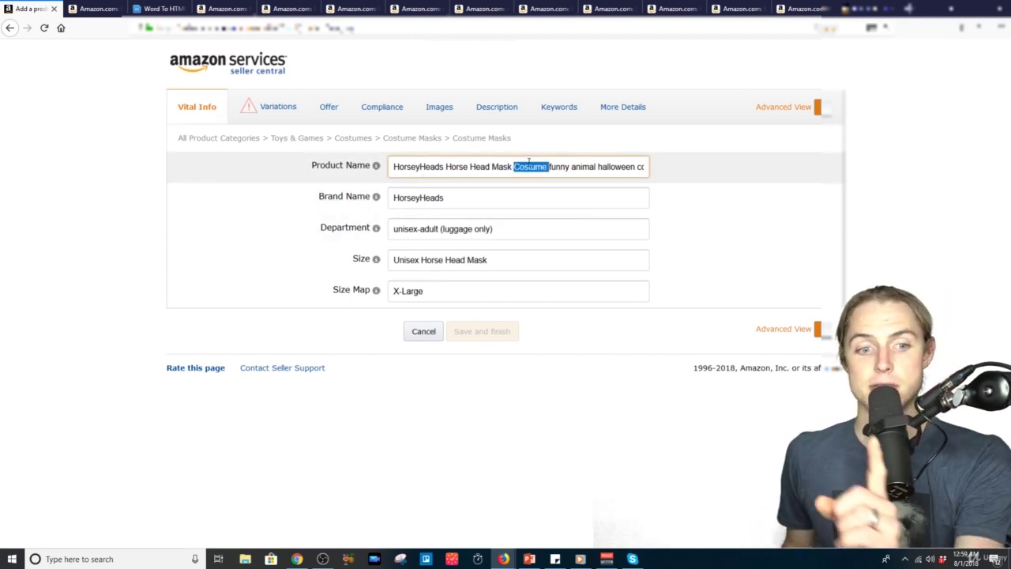
key("Right")
key("Right")
key("Right")
key("Right")
key("Right")
key("Right")
key("Right")
key("Right")
key("Right")
key("Right")
key("Right")
key("Right")
key("Right")
key("Right")
key("Right")
key("Right")
key("Right")
key("Right")
key("Right")
key("Right")
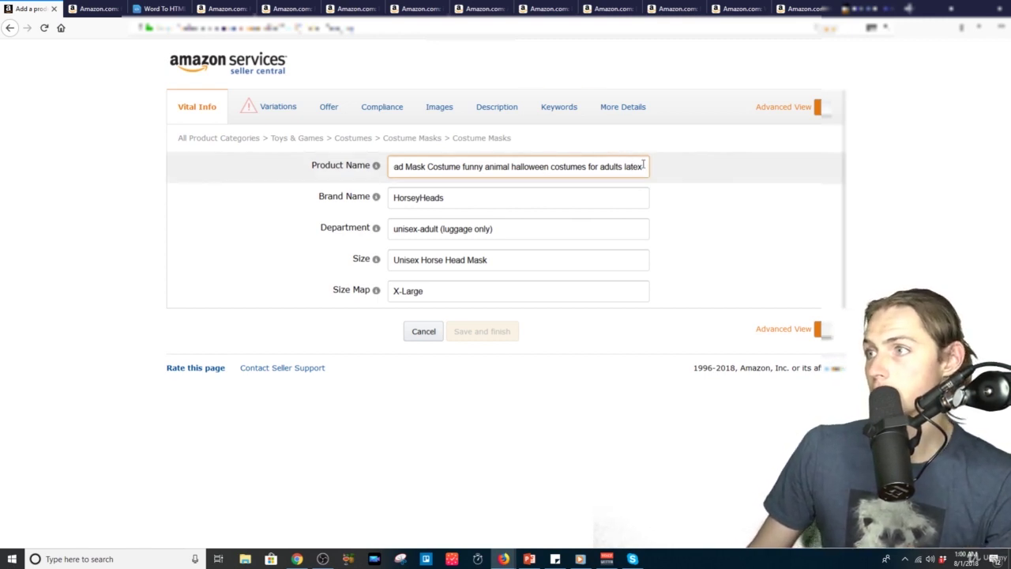
type("masks")
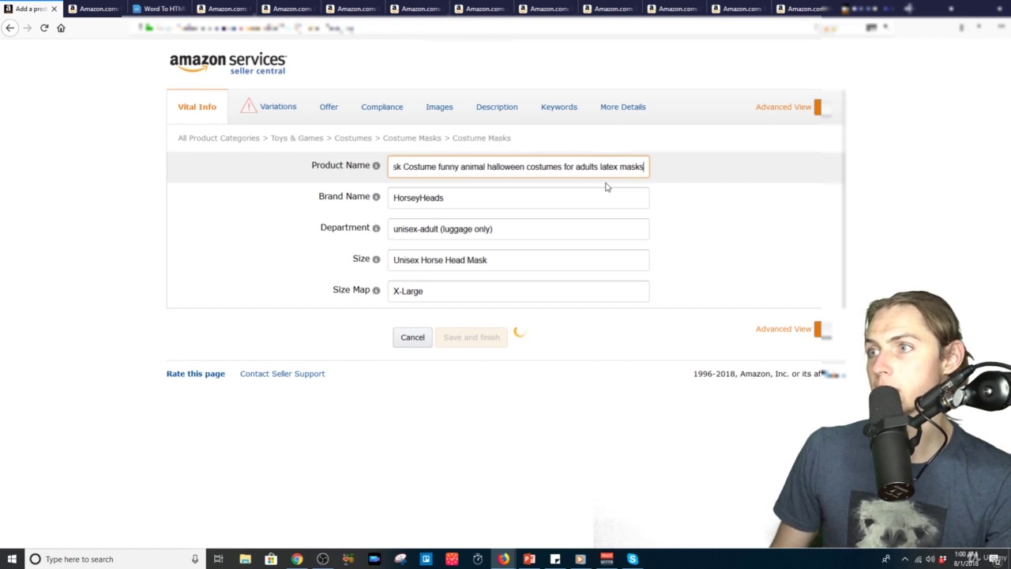
left_click(743, 243)
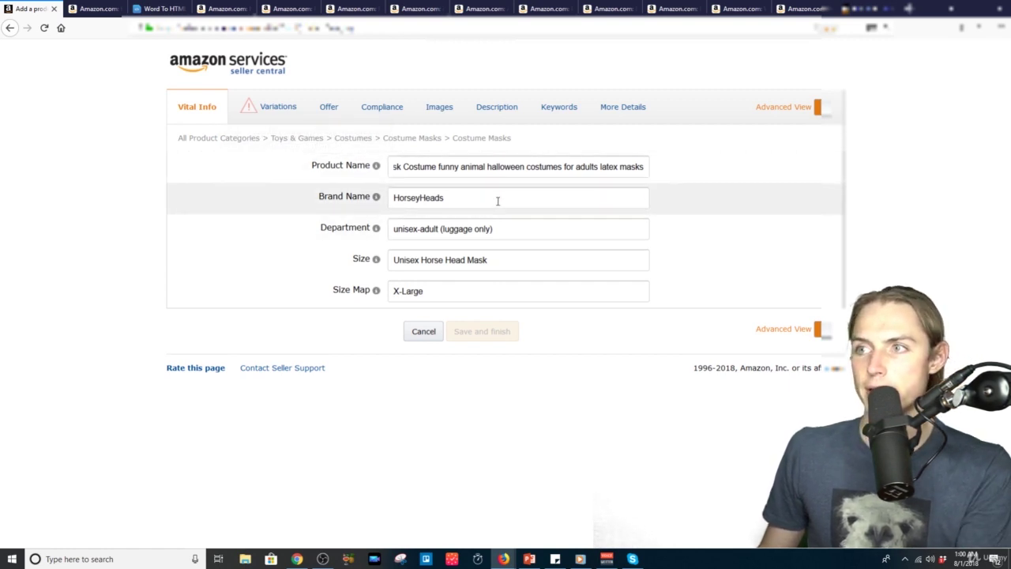
Step: Review the Size entry in Vital Info and the color variations table, glancing at the Word to HTML converter
left_click(467, 260)
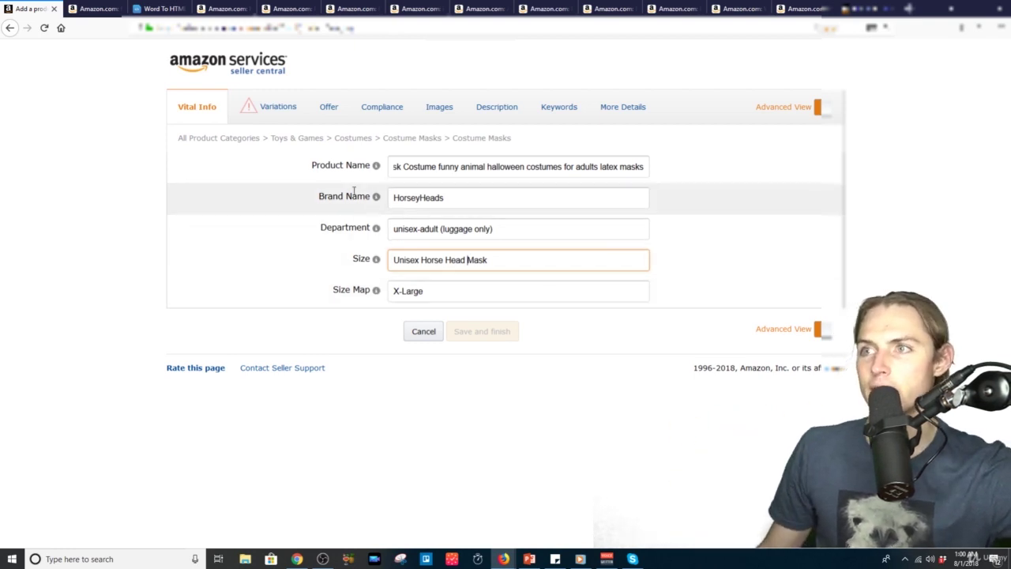
left_click(294, 117)
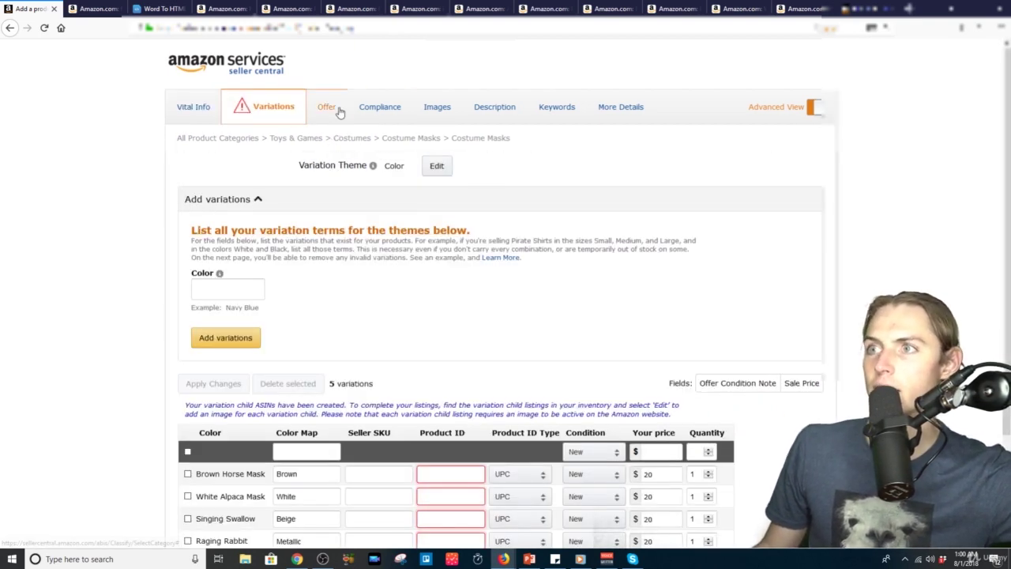
left_click(338, 112)
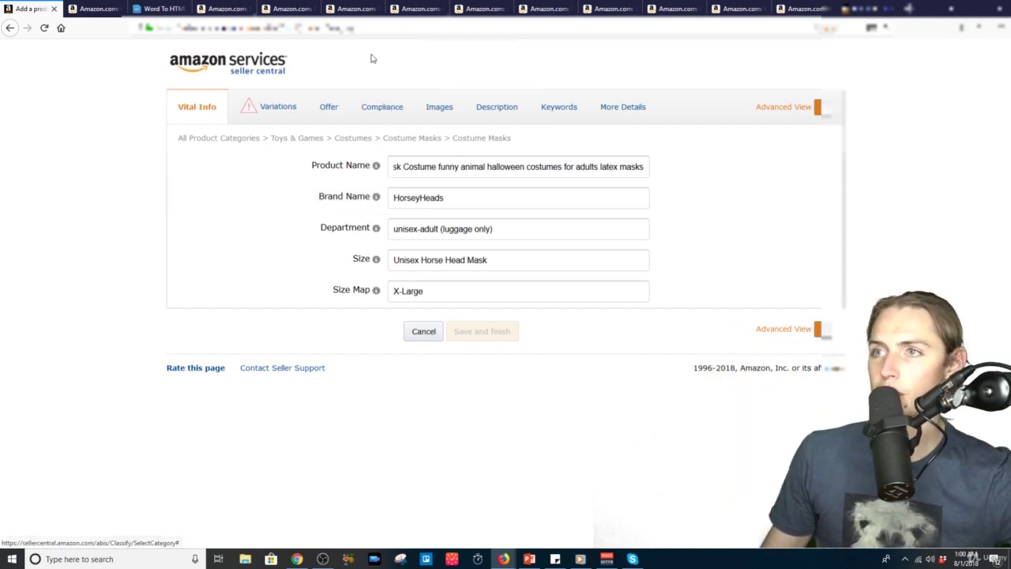
left_click(257, 106)
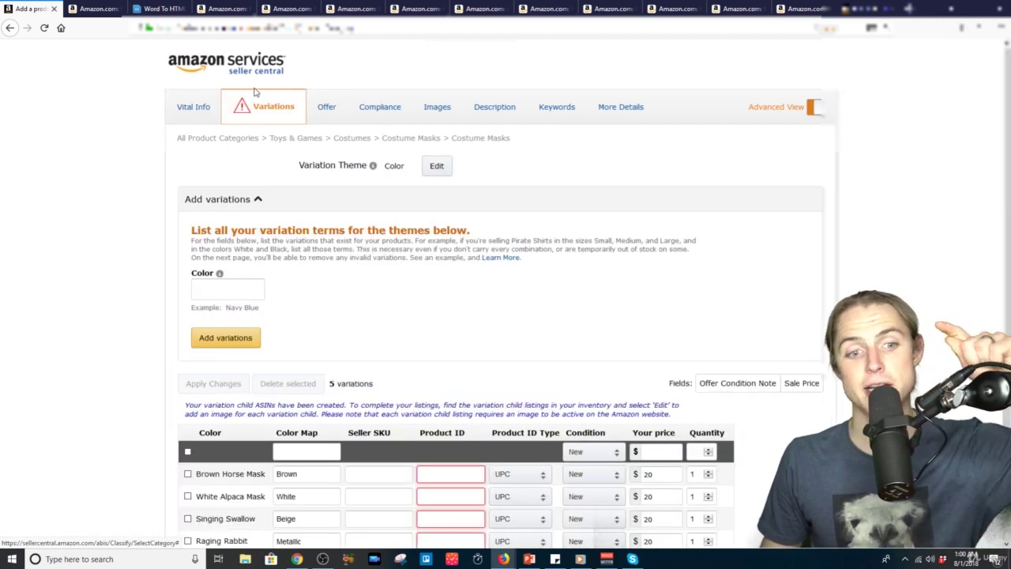
scroll(738, 317, "down", 2)
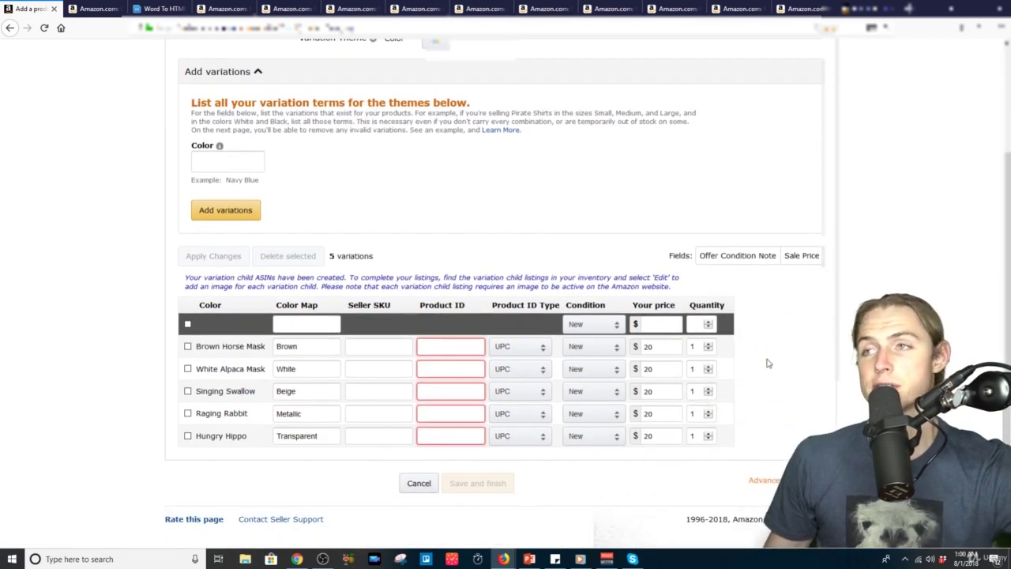
left_click(162, 9)
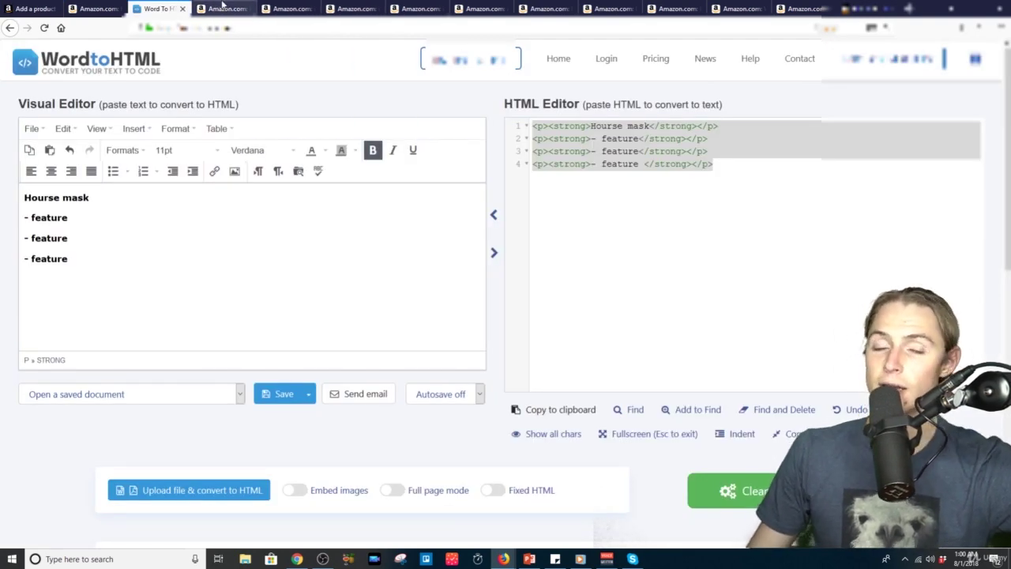
left_click(45, 8)
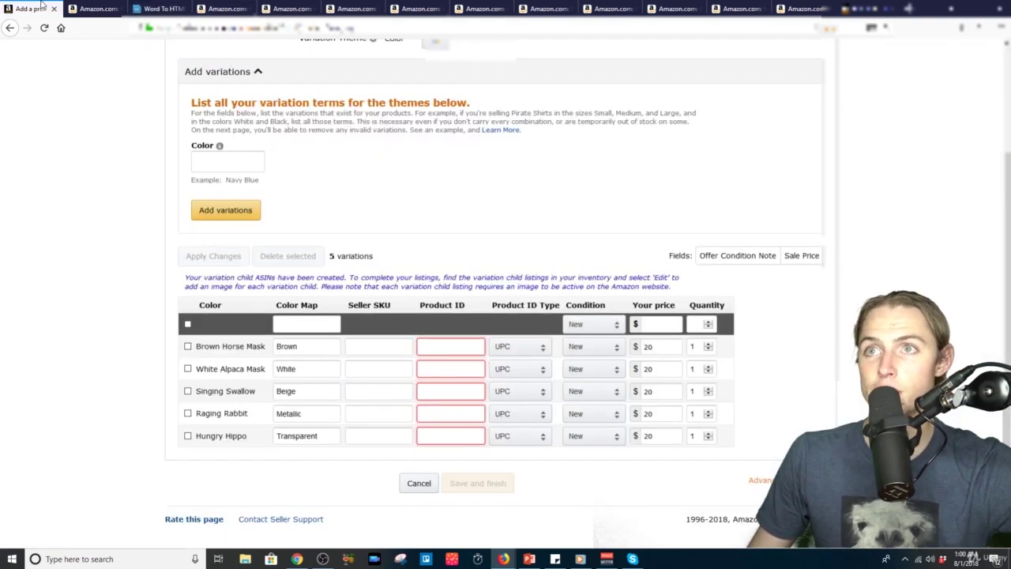
Step: Review the listing's Offer and Compliance sections, then read the product image requirements in the Images section
scroll(409, 223, "up", 2)
left_click(325, 106)
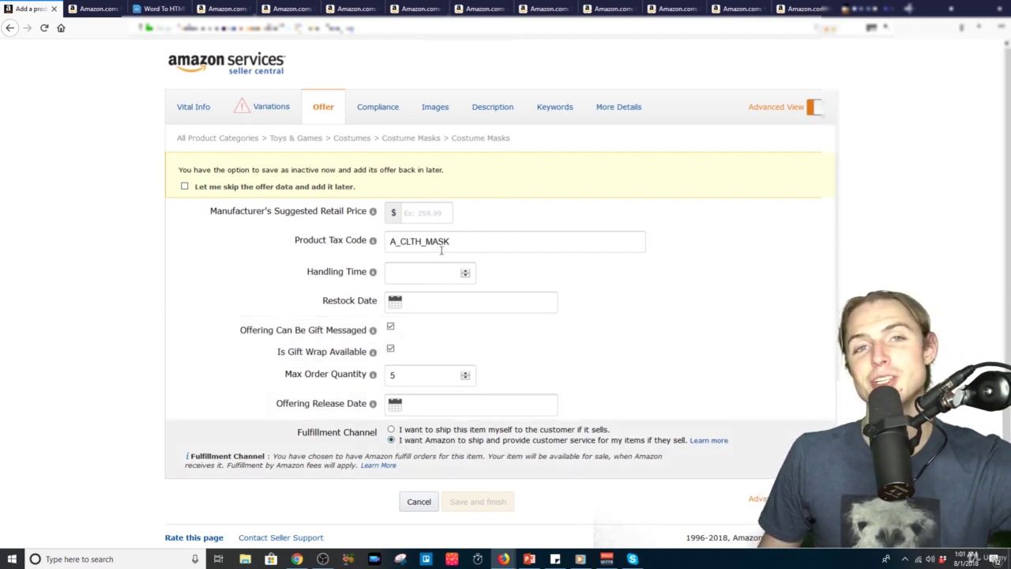
left_click(384, 120)
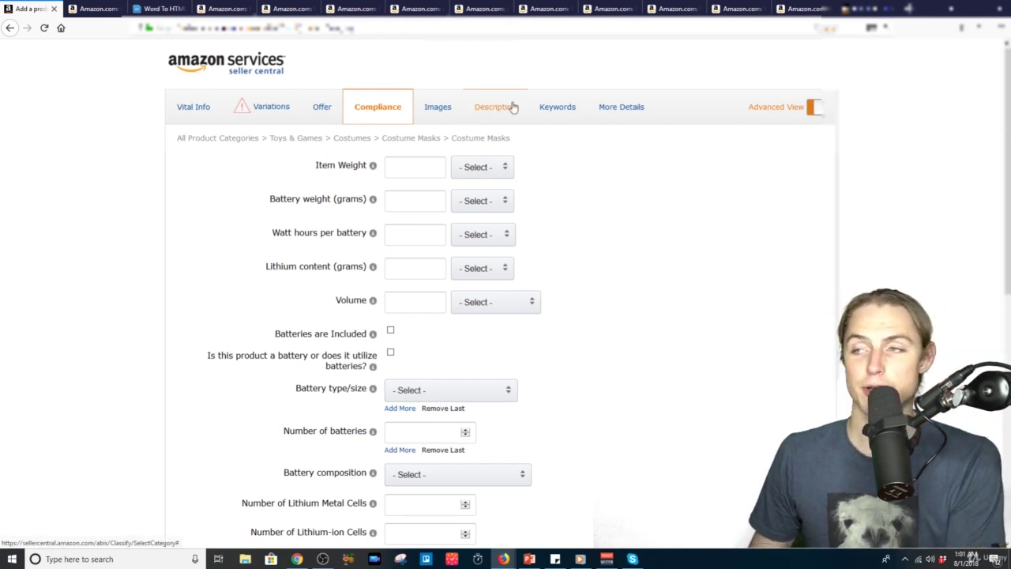
left_click(444, 111)
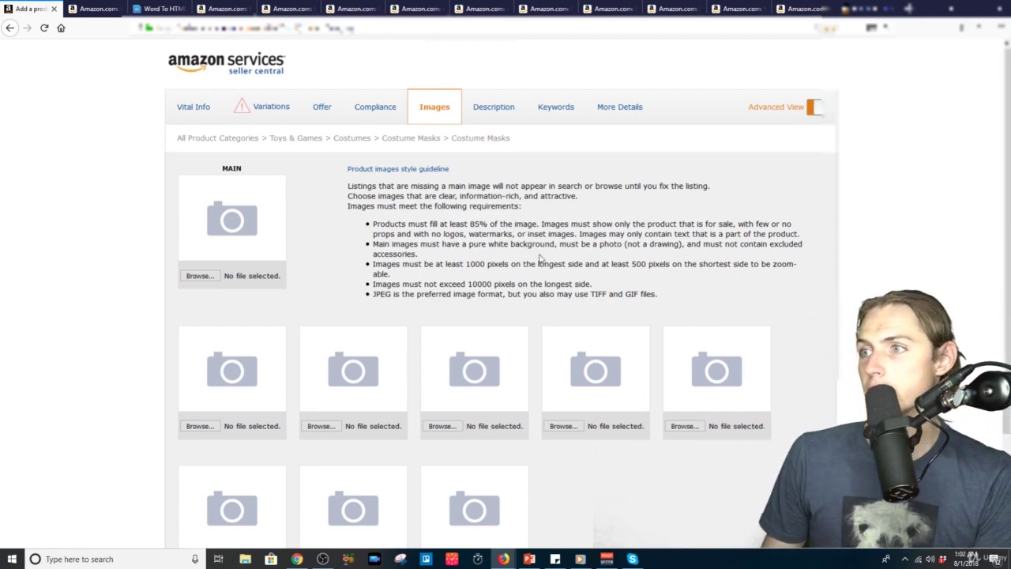
double_click(325, 284)
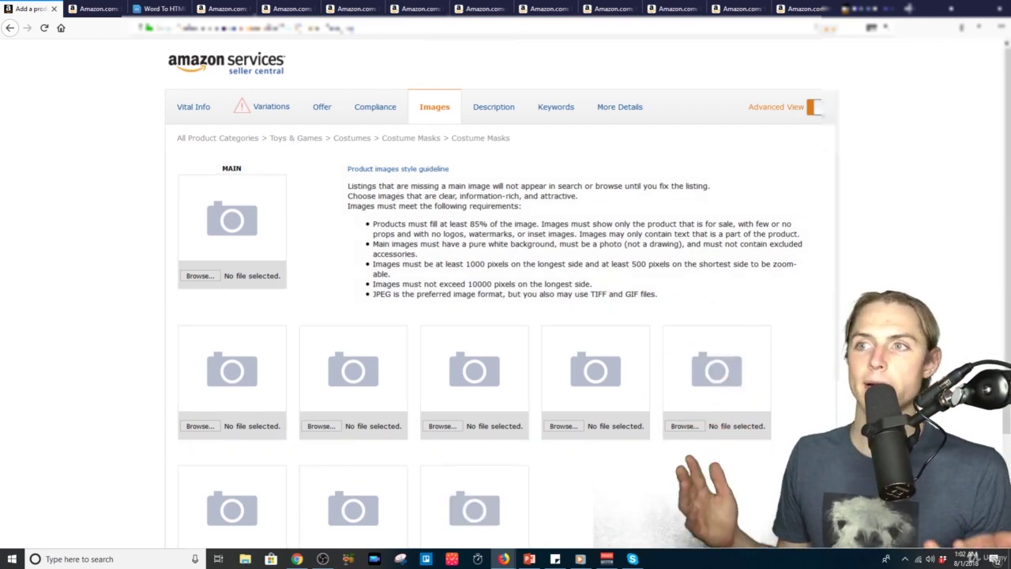
Step: Replace the second Key Product Features entry in the listing's Description section with "MOUTH FEATURE -"
left_click(500, 113)
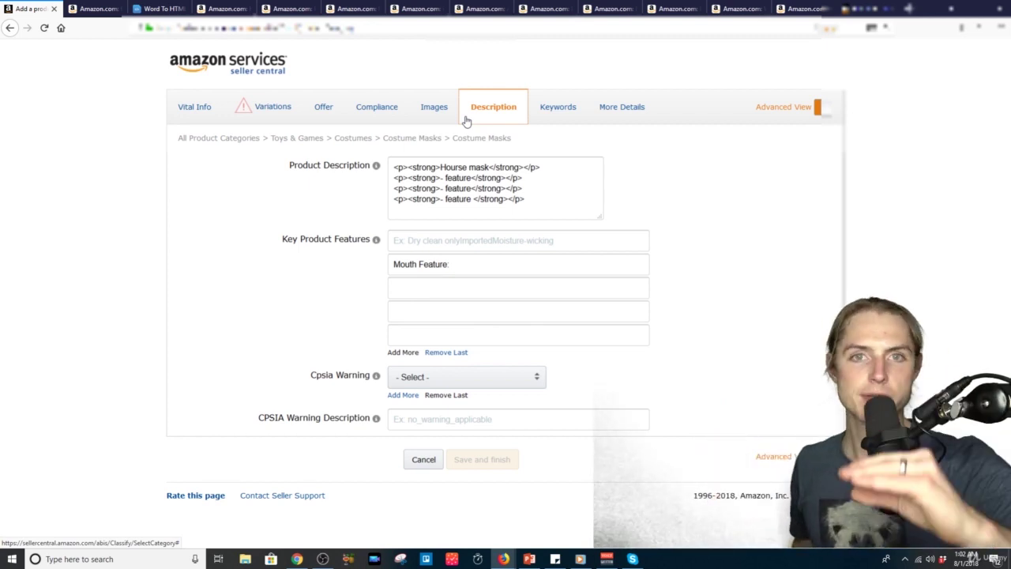
left_click(480, 264)
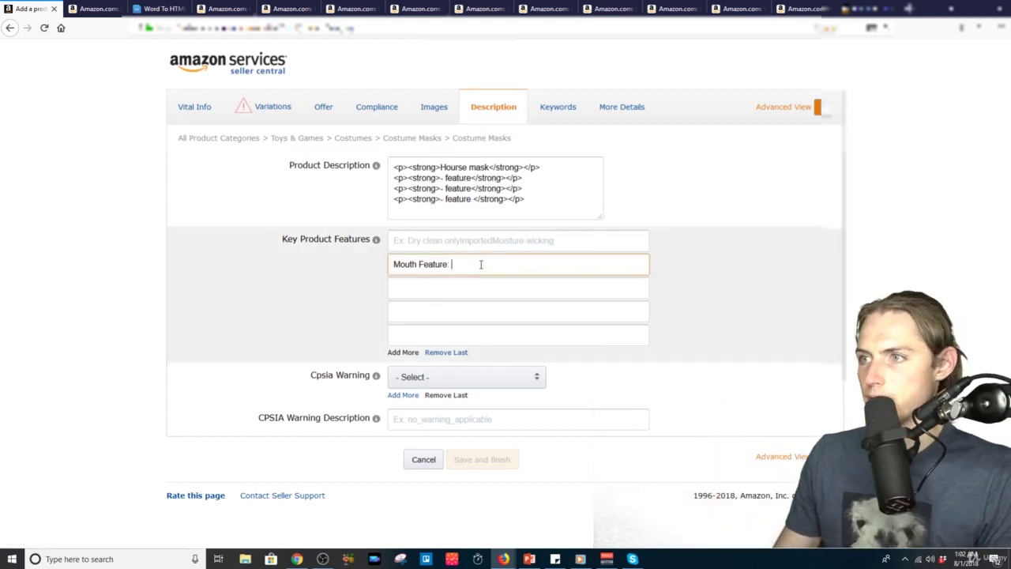
key("ctrl+a")
type("MOUTH FE")
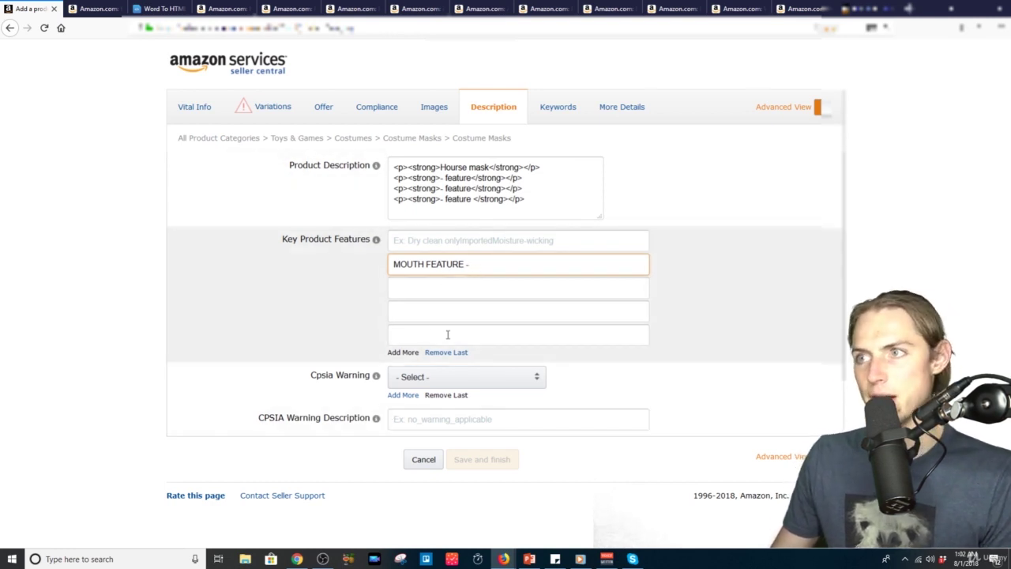
Step: Examine how a lightning cable listing on Amazon formats its product description, then return to the Add a product page
triple_click(456, 188)
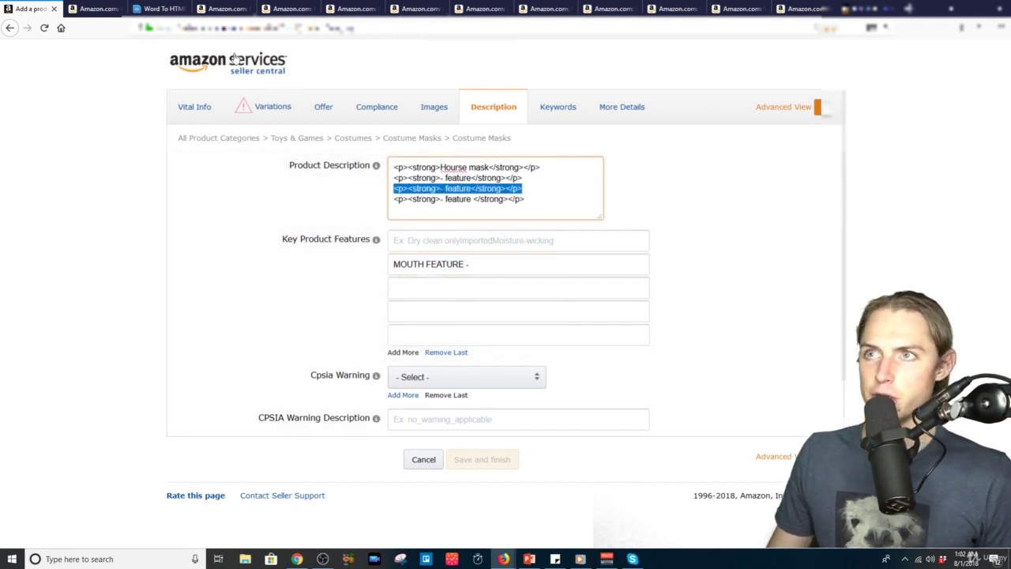
left_click(228, 8)
left_click(292, 8)
left_click(355, 8)
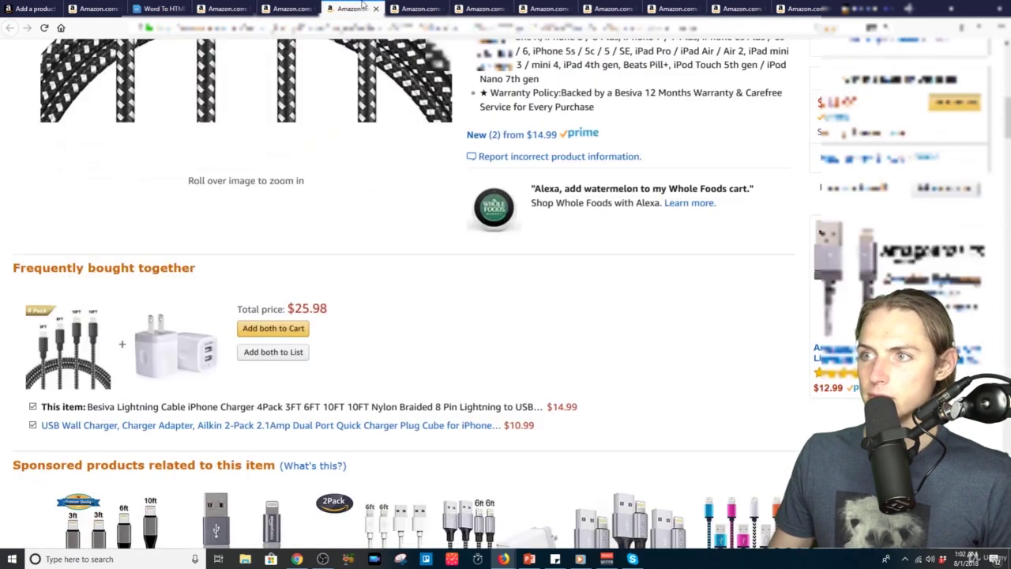
left_click(301, 7)
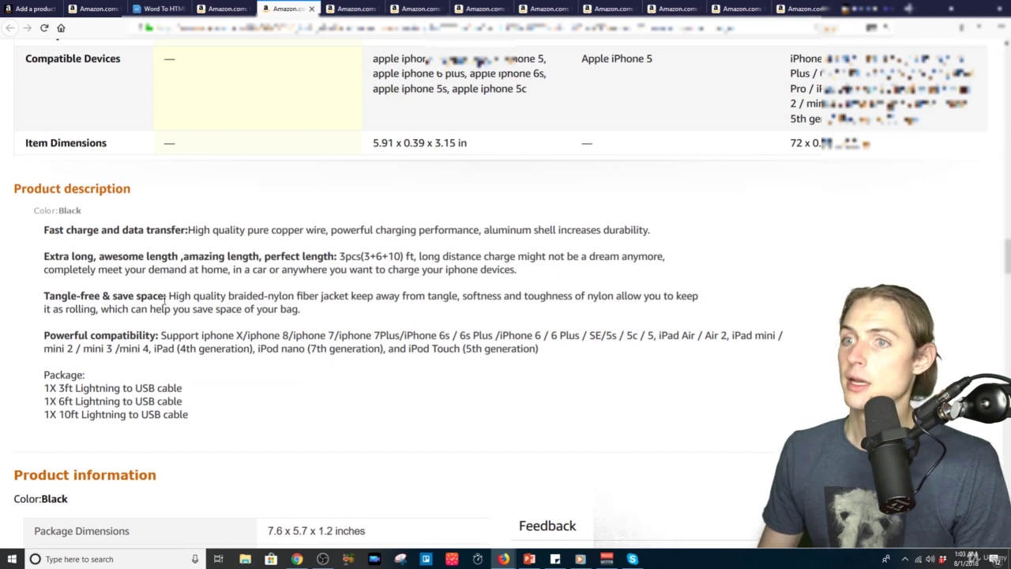
left_click(95, 8)
left_click(31, 8)
left_click(822, 322)
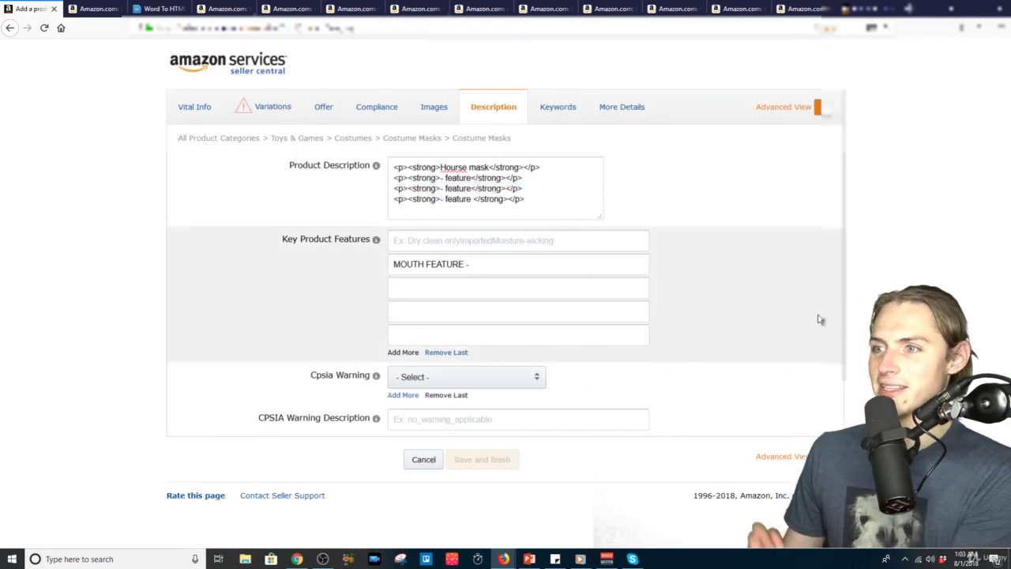
Step: Review the listing's Search Terms and Target Audience keywords, then the More Details fields from Shipping Weight down to Edition
left_click(557, 107)
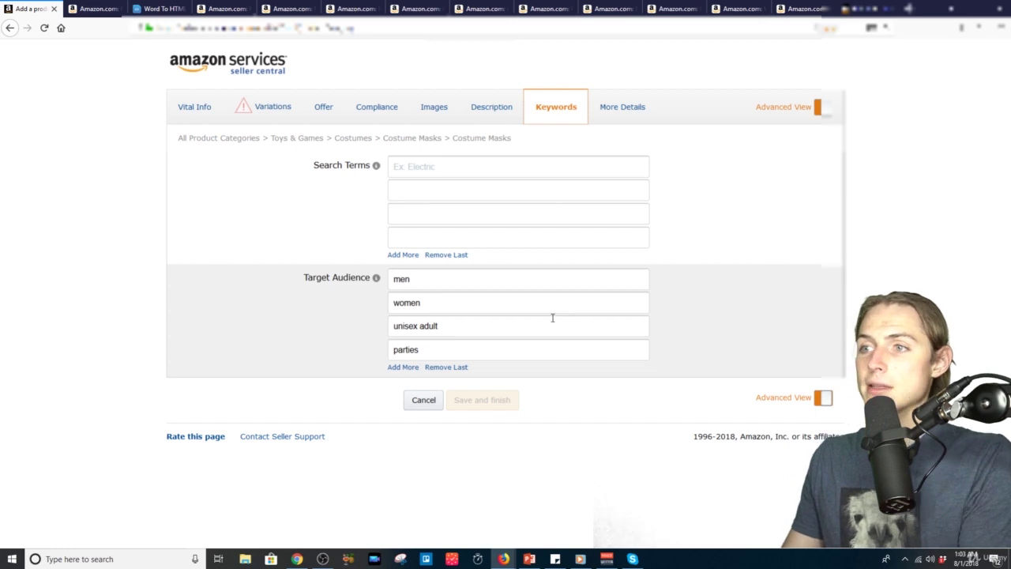
mouse_move(368, 279)
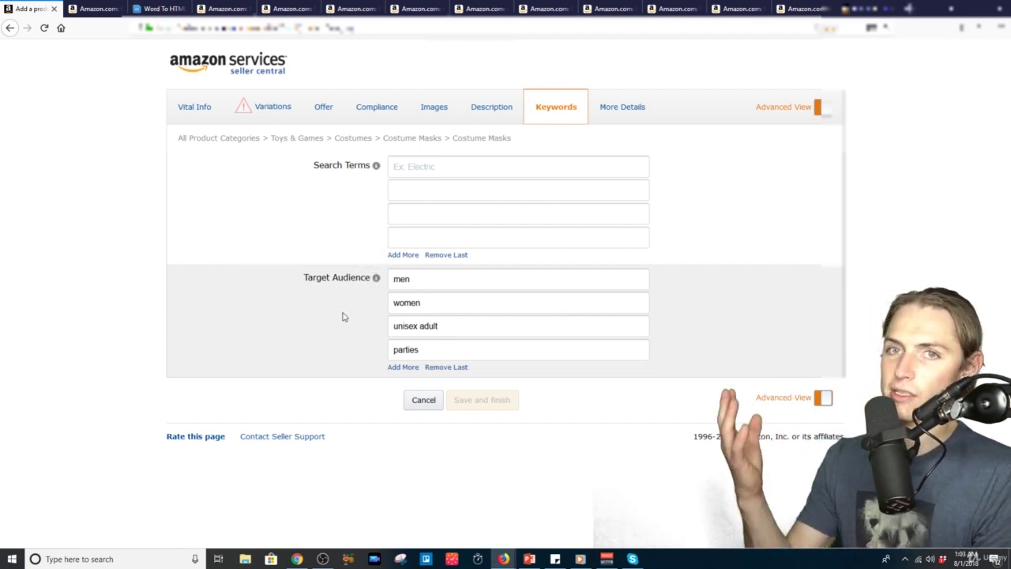
left_click(628, 118)
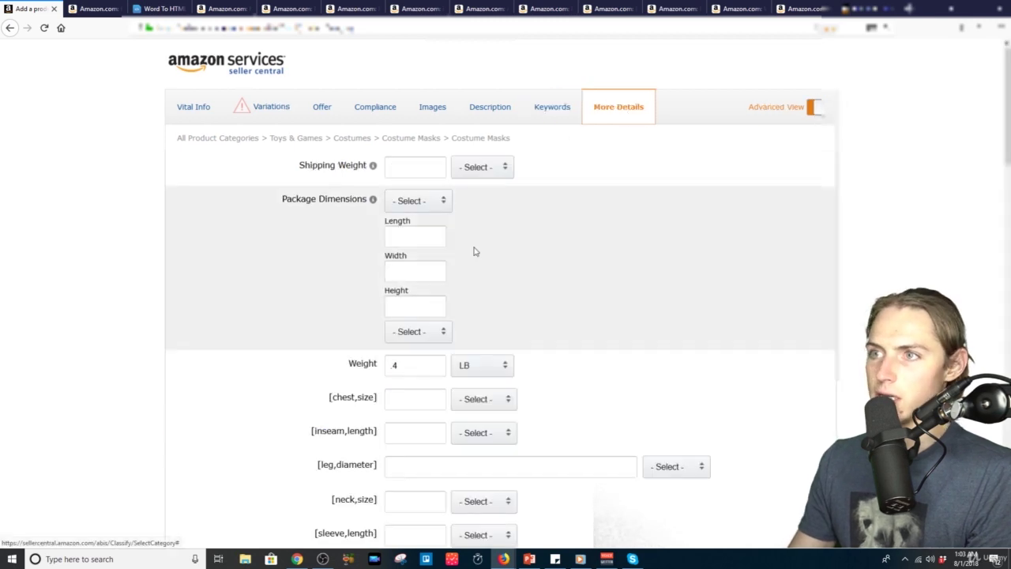
scroll(453, 293, "down", 2)
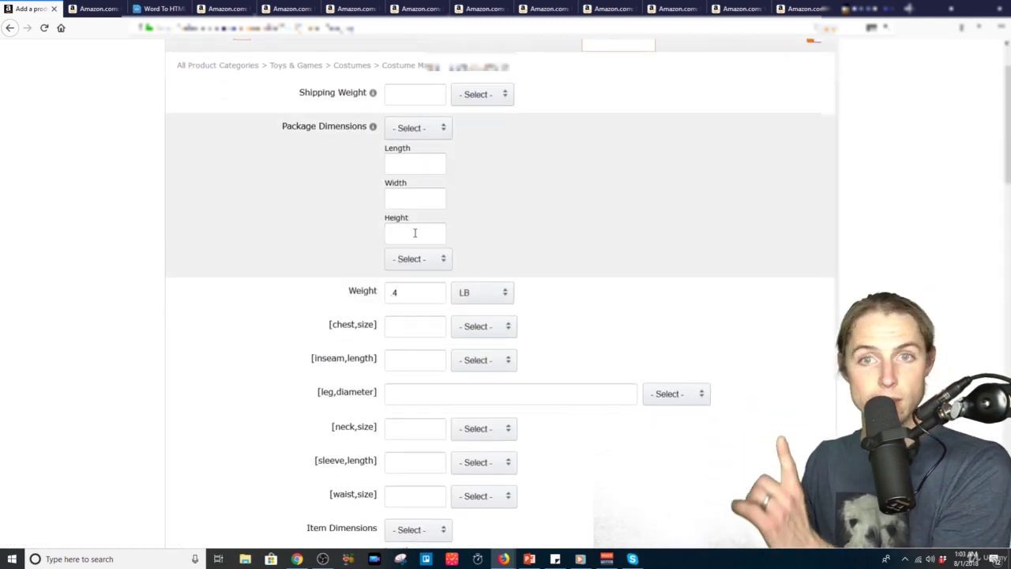
scroll(628, 296, "down", 5)
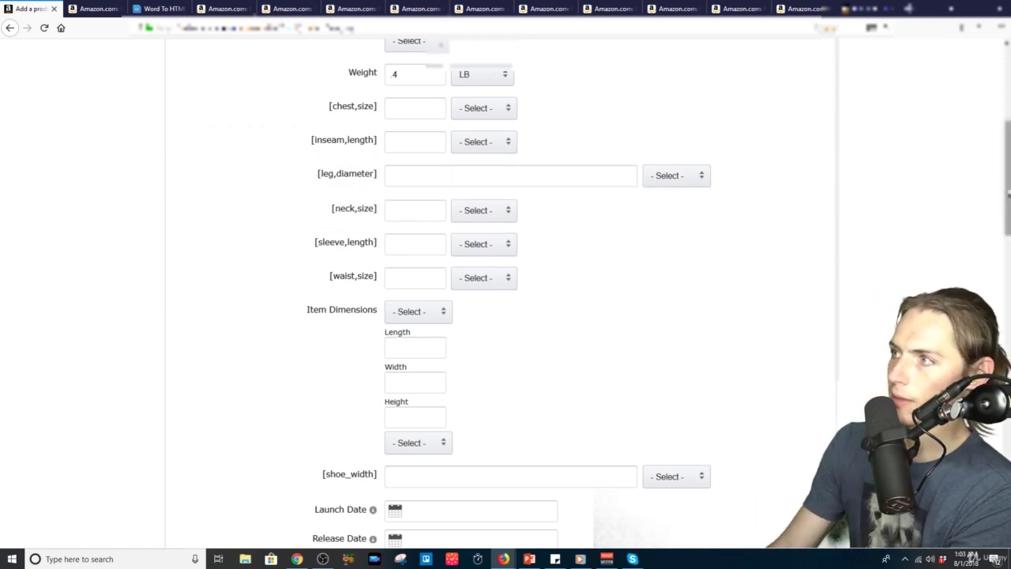
scroll(989, 205, "down", 2)
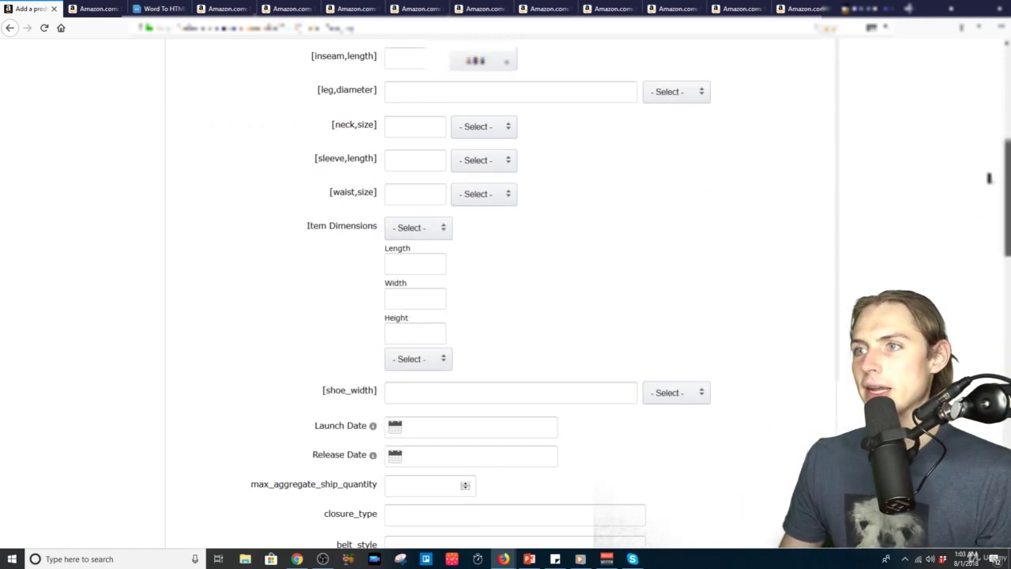
scroll(989, 205, "down", 5)
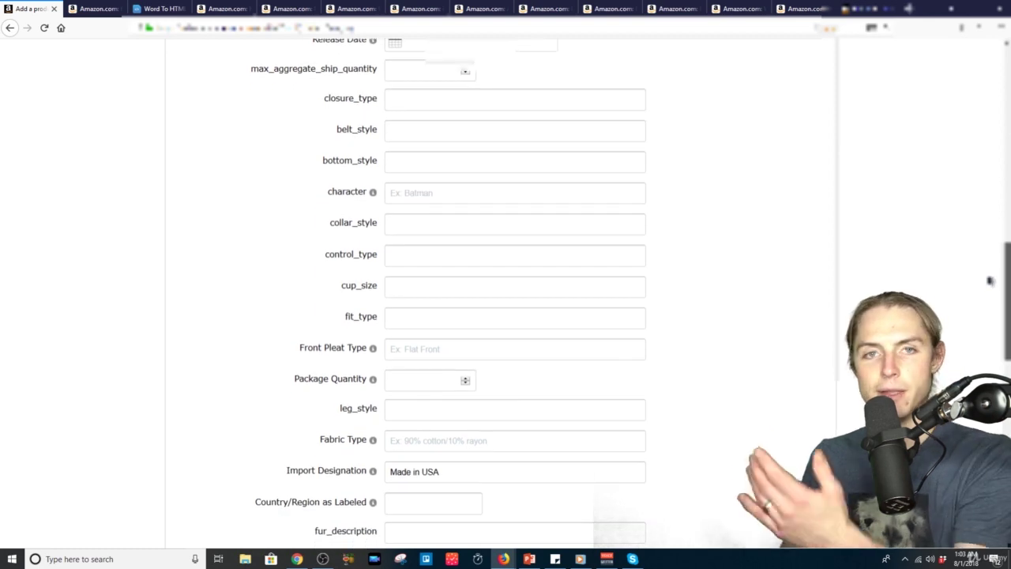
scroll(988, 252, "up", 2)
scroll(989, 253, "down", 5)
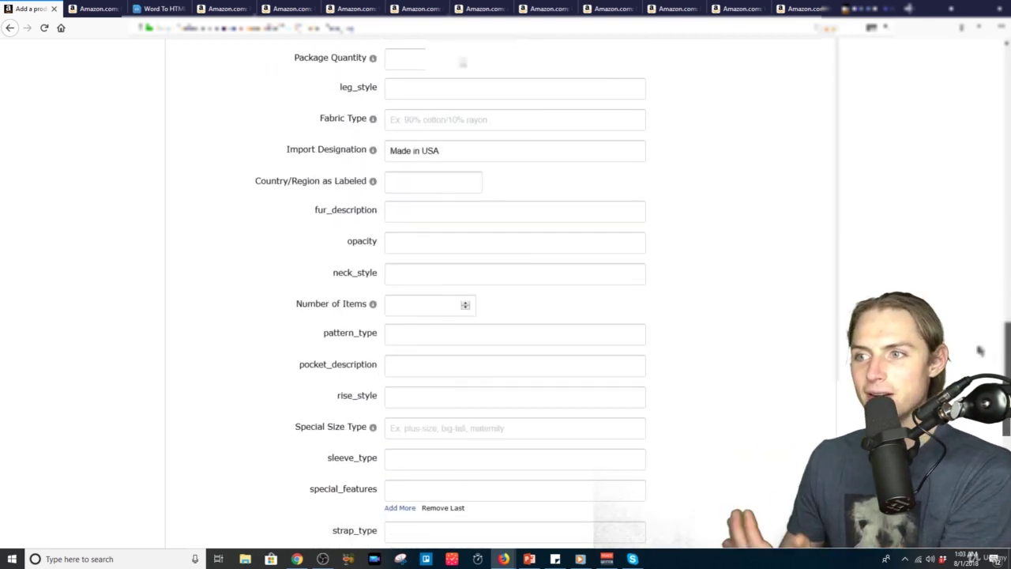
scroll(771, 318, "down", 5)
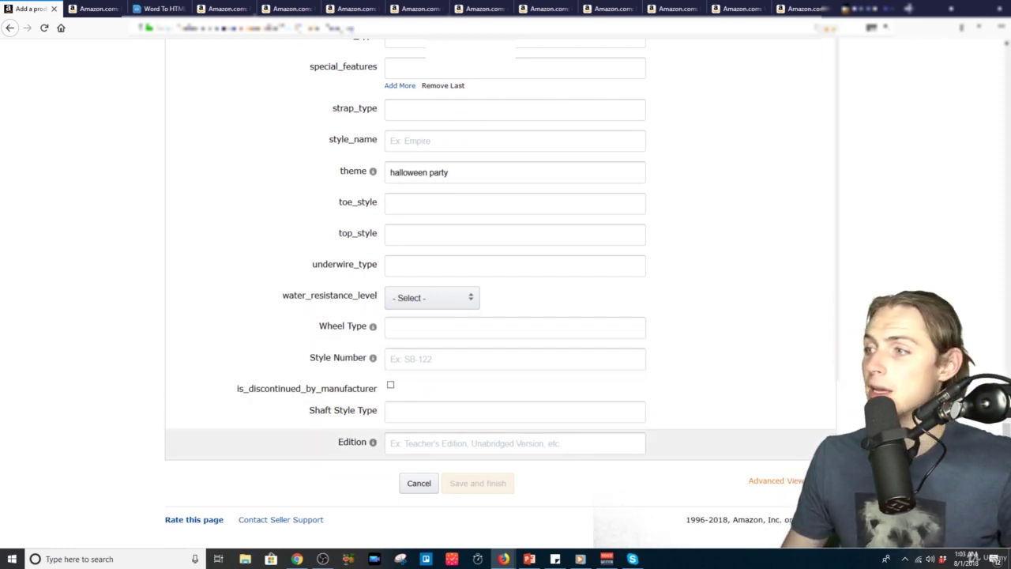
scroll(803, 253, "up", 15)
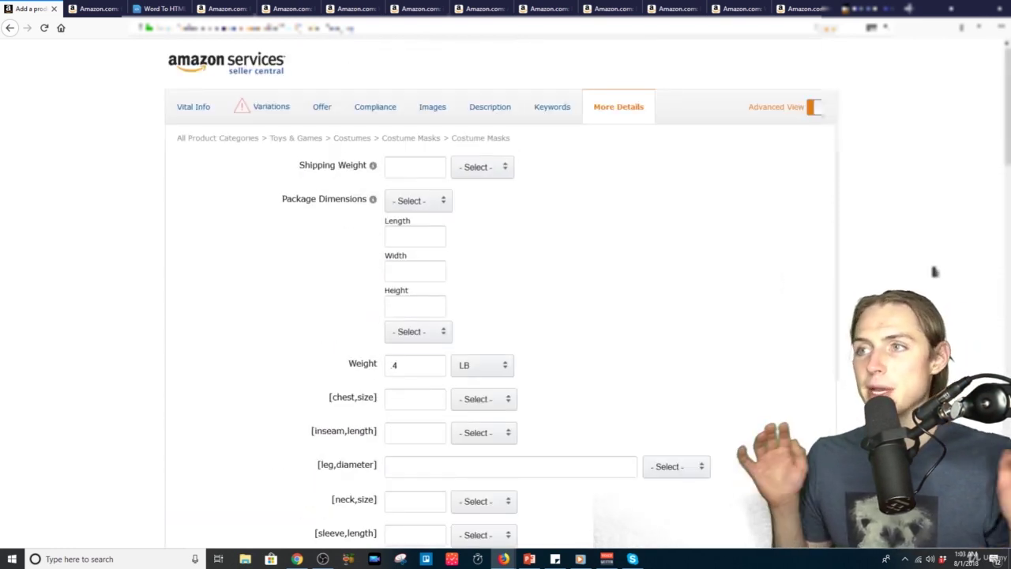